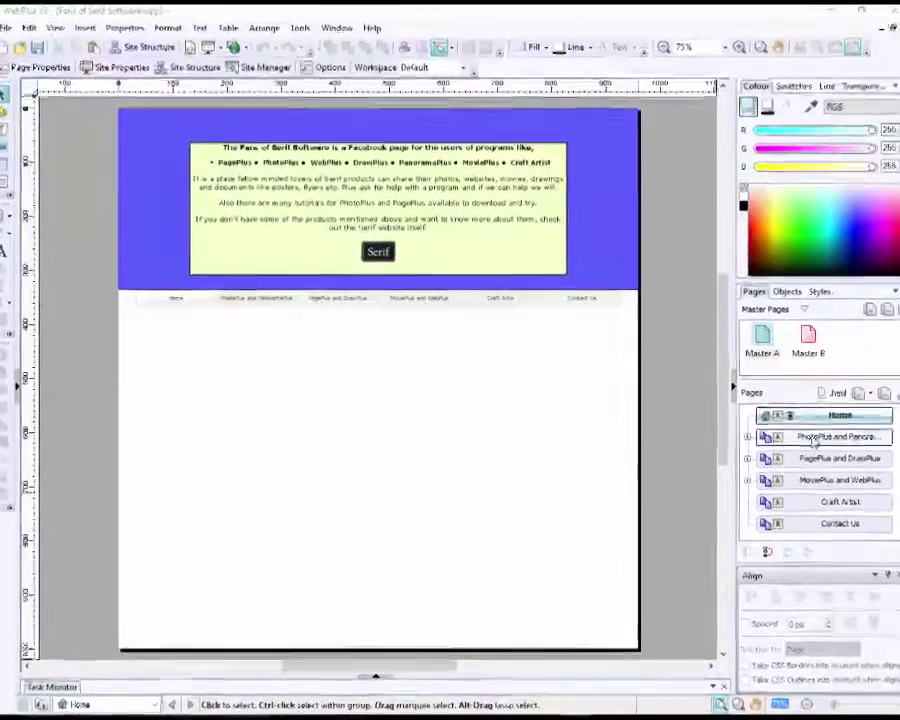
Step: Examine the PhotoPlus and PanoramaPlus page and its PhotoPlus and PanaramaPlus child pages in the site
double_click(815, 440)
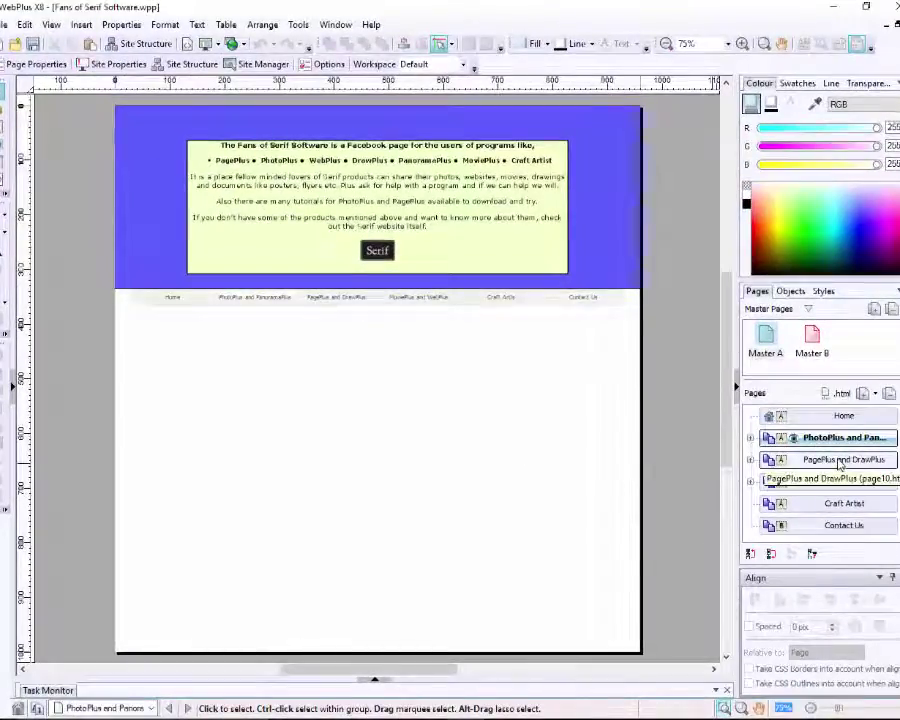
left_click(751, 439)
double_click(850, 458)
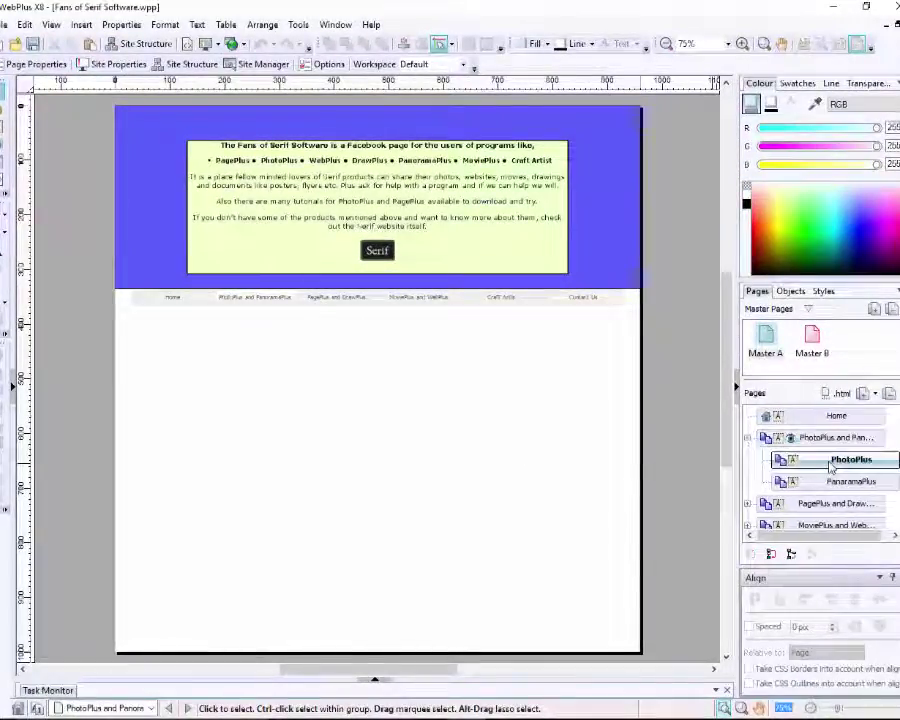
double_click(850, 481)
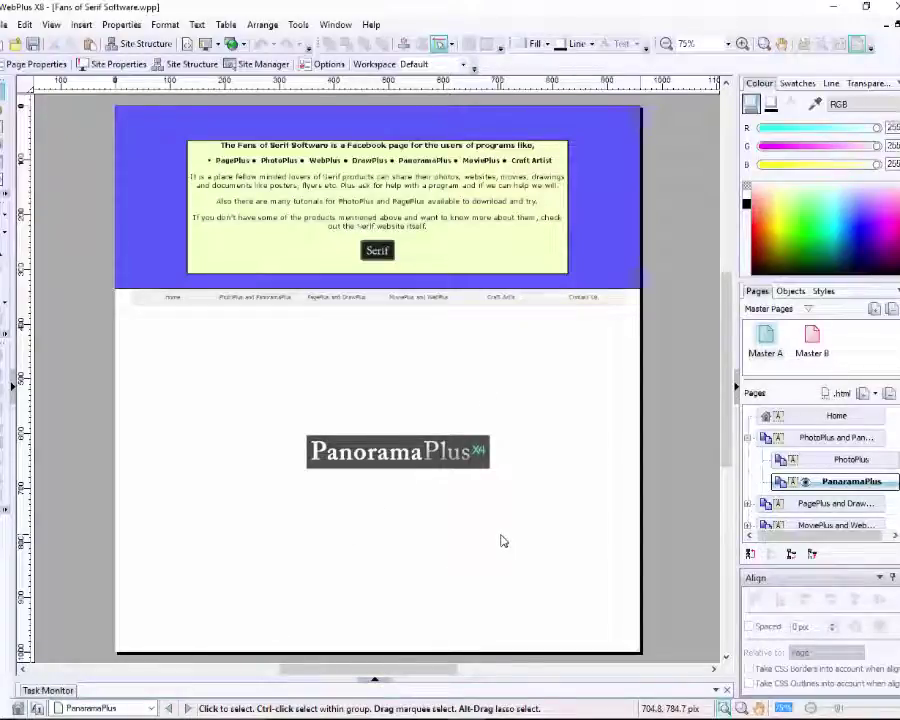
left_click(748, 441)
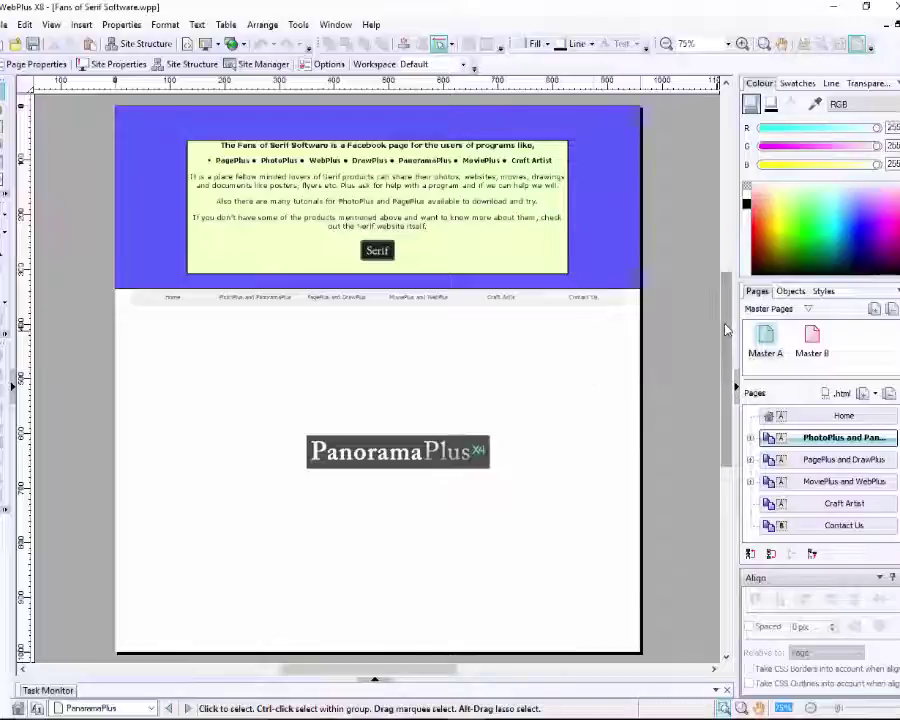
mouse_move(726, 330)
left_mouse_down()
mouse_move(727, 315)
mouse_move(727, 331)
left_mouse_up()
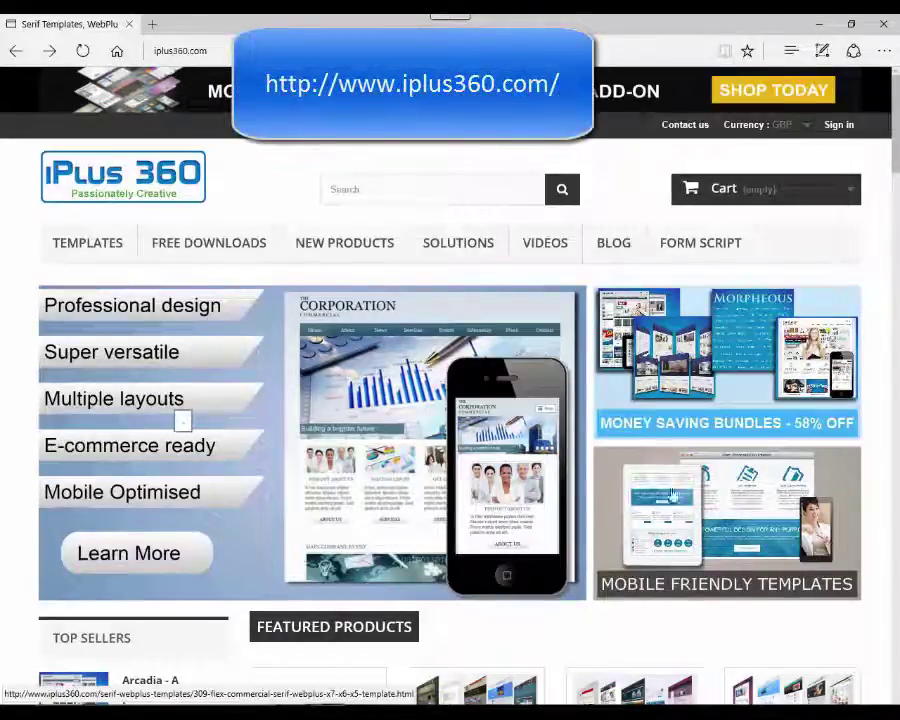
Step: Look through the featured WebPlus templates and products on the iplus360.com home page
scroll(672, 496, "down", 4)
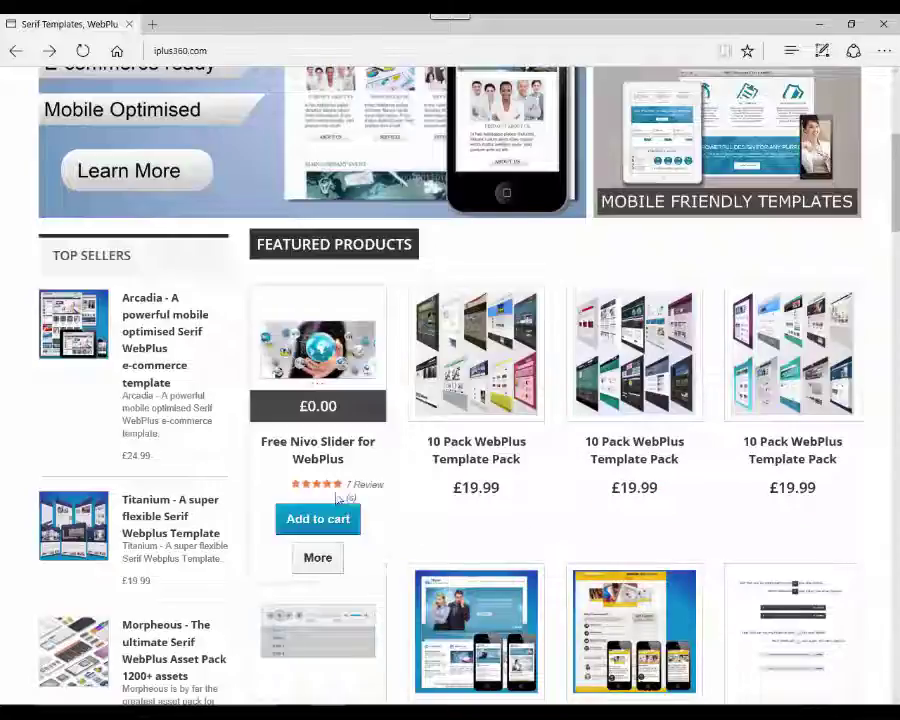
scroll(436, 543, "down", 3)
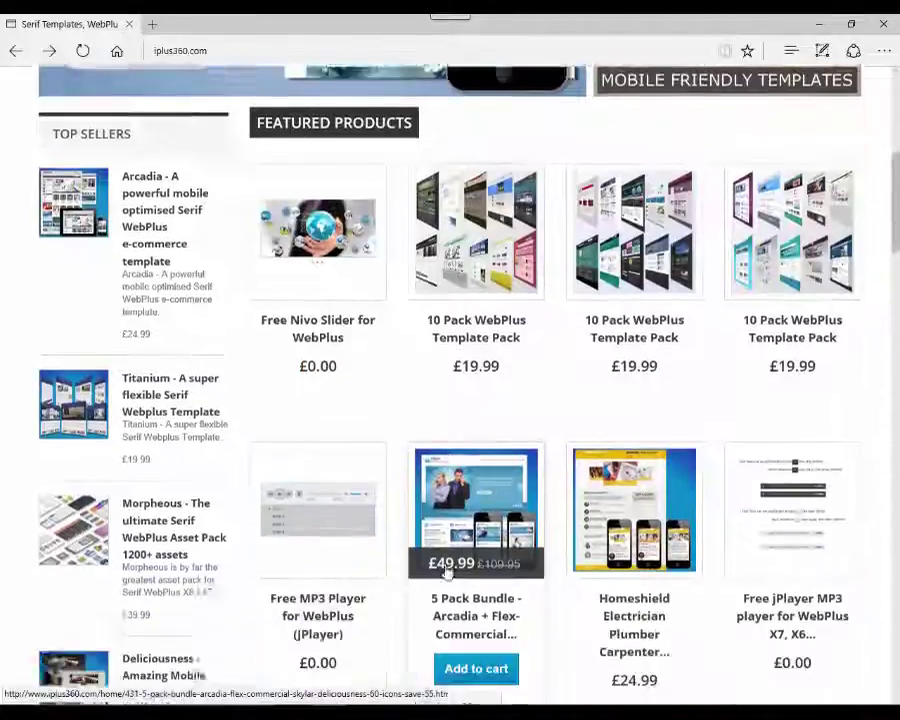
scroll(344, 588, "down", 2)
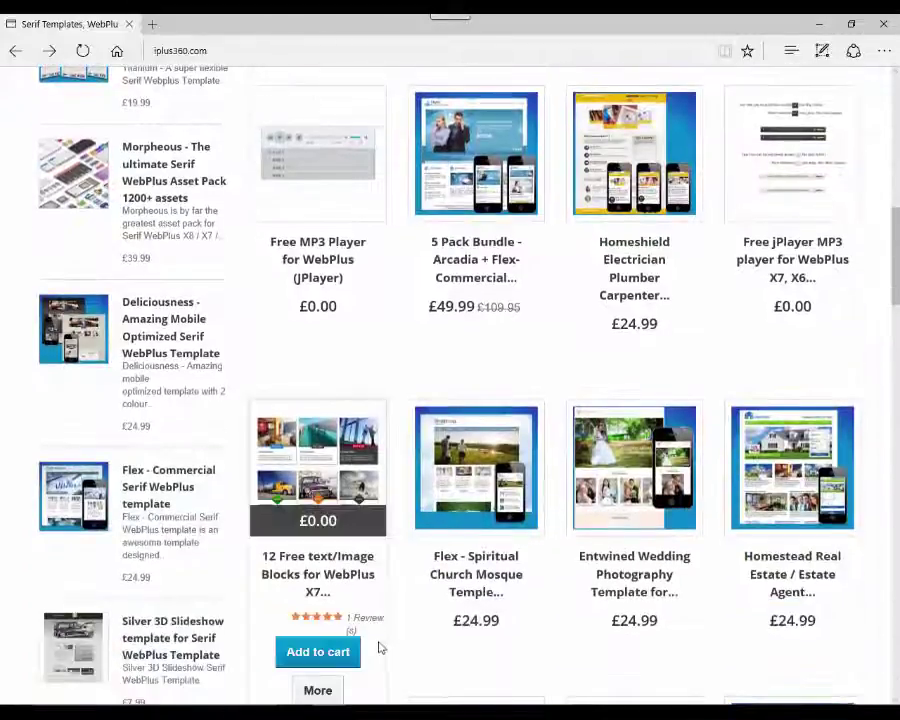
scroll(575, 677, "down", 3)
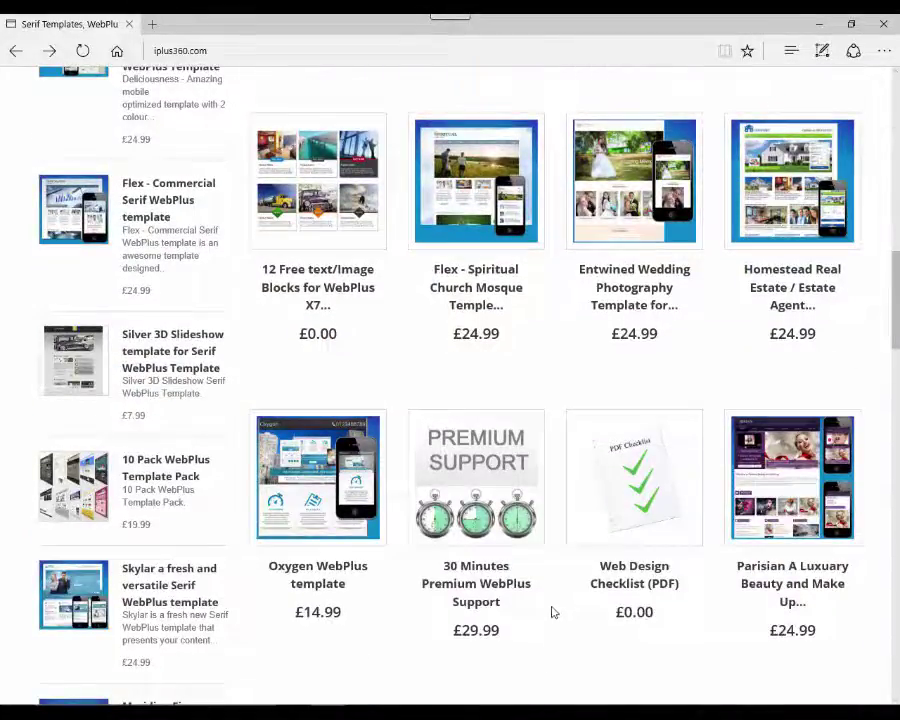
scroll(553, 612, "up", 8)
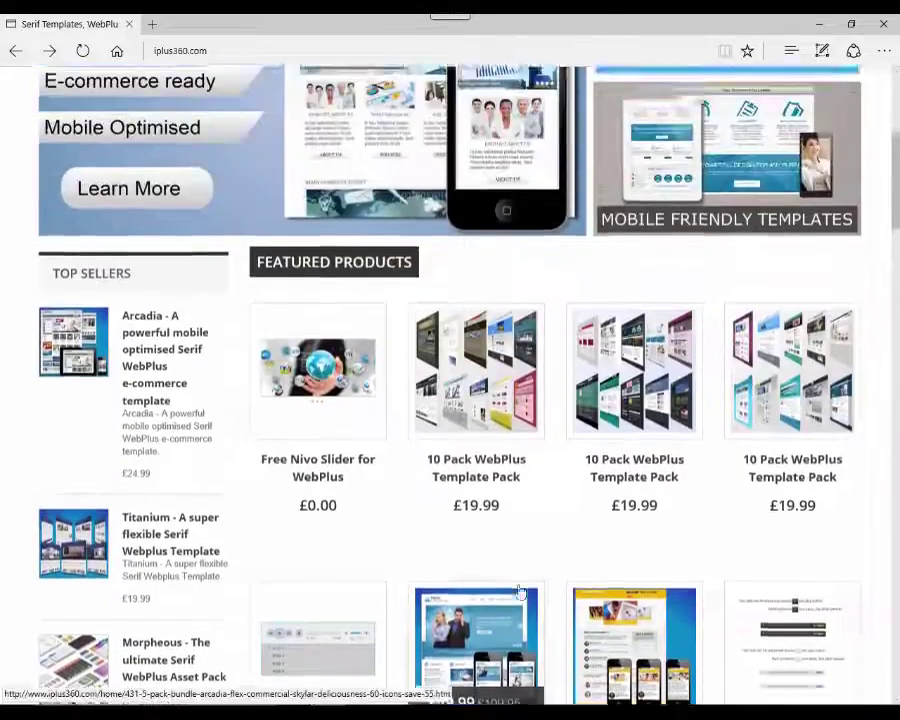
scroll(520, 592, "up", 4)
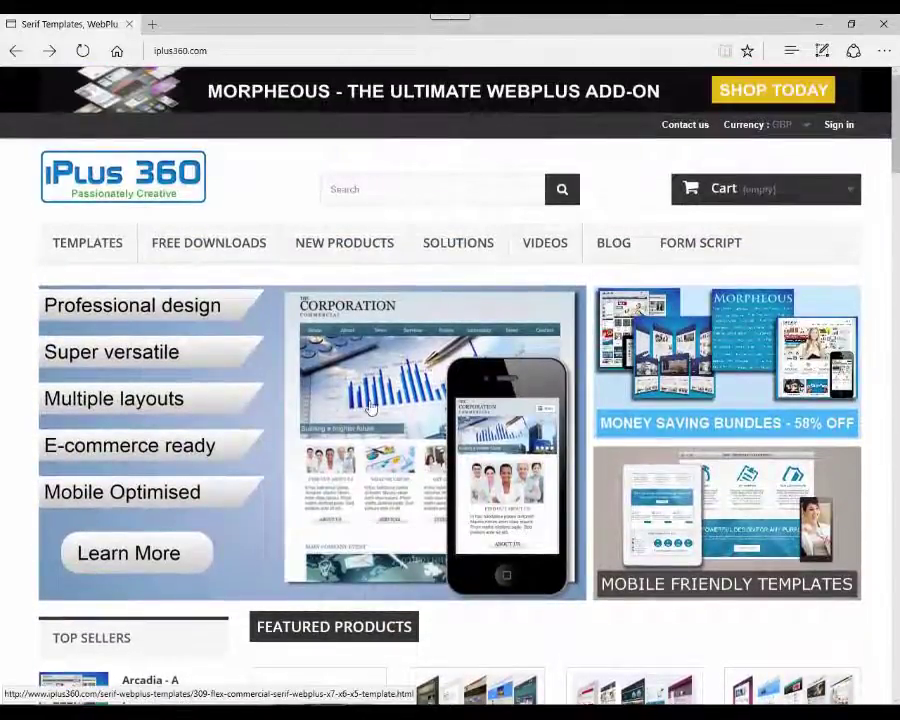
Step: Open the Free Downloads category on iplus360.com and examine the free WebPlus, DrawPlus and PhotoPlus items on its first page
left_click(215, 247)
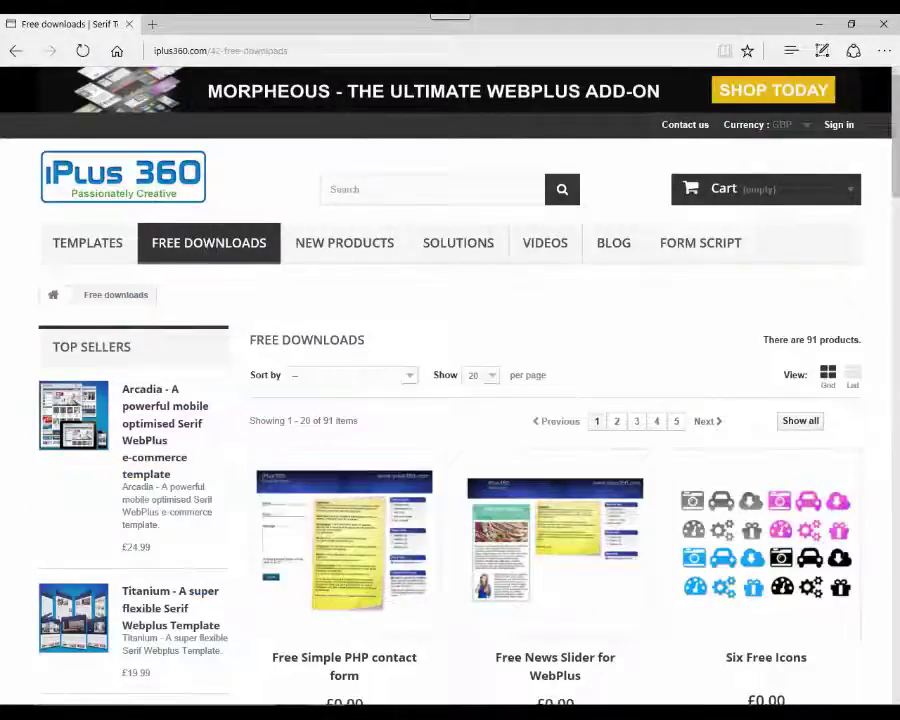
scroll(897, 463, "down", 3)
mouse_move(860, 405)
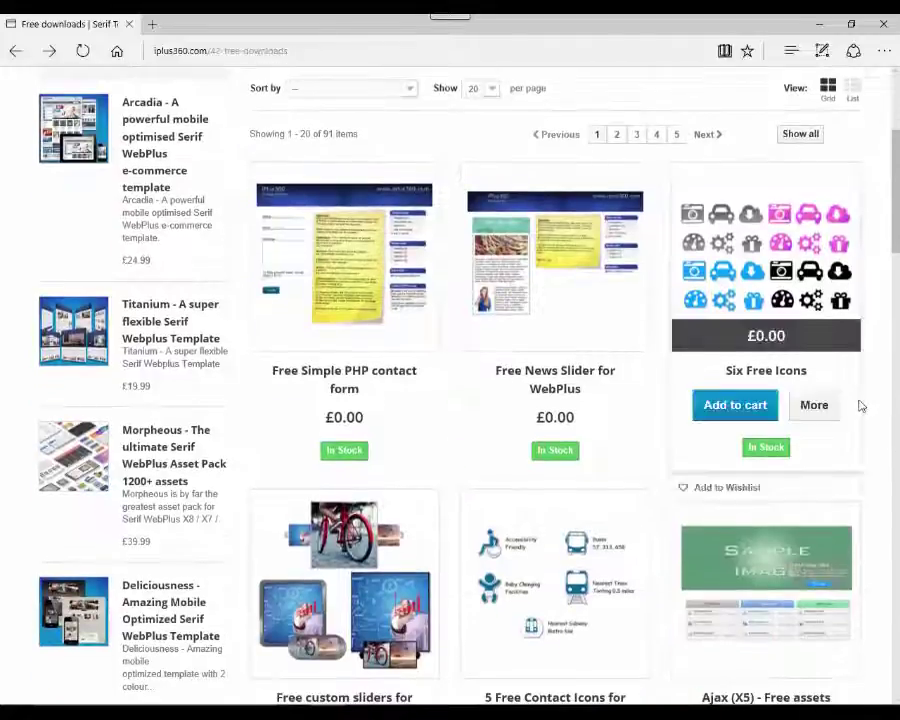
scroll(818, 400, "down", 2)
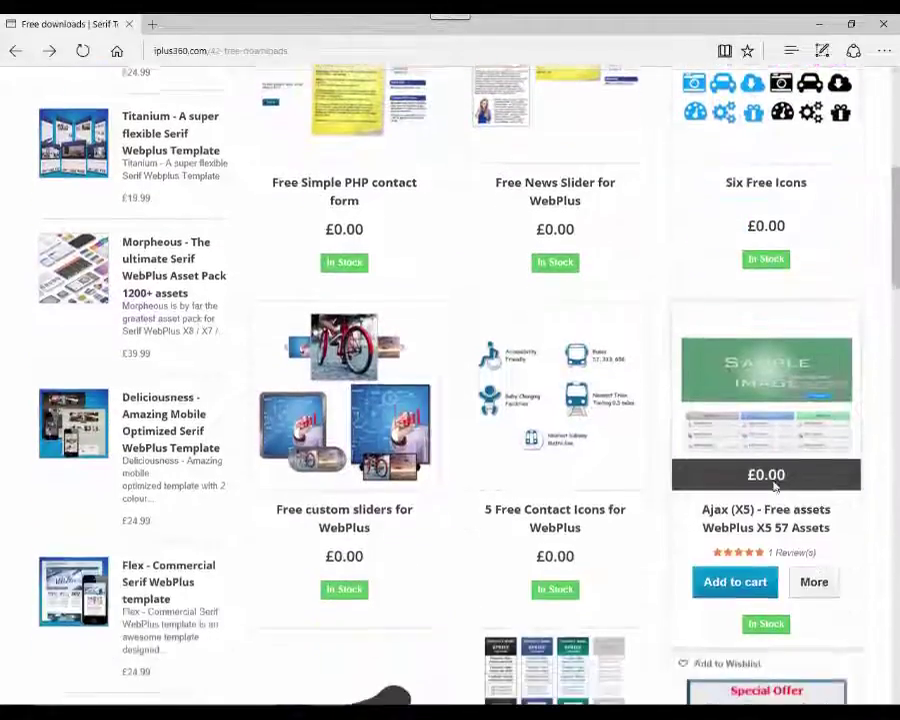
mouse_move(800, 538)
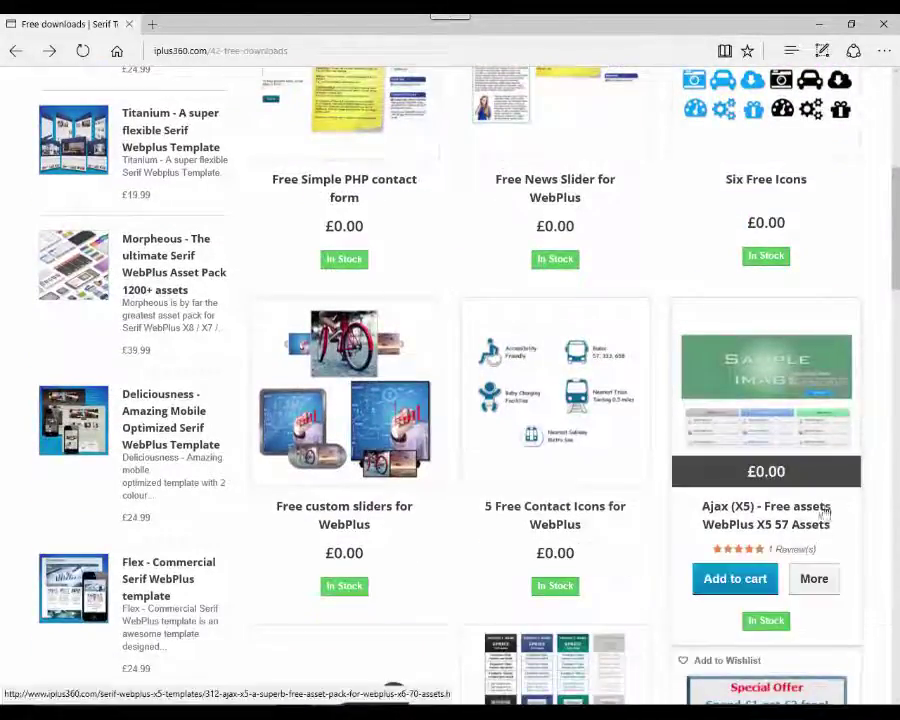
scroll(820, 455, "down", 3)
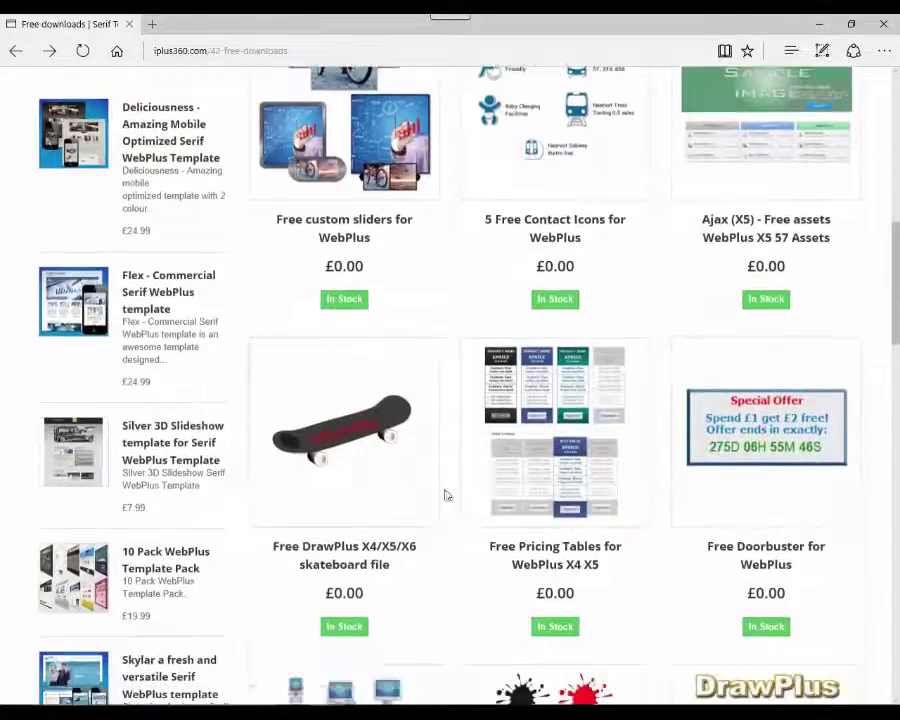
mouse_move(347, 483)
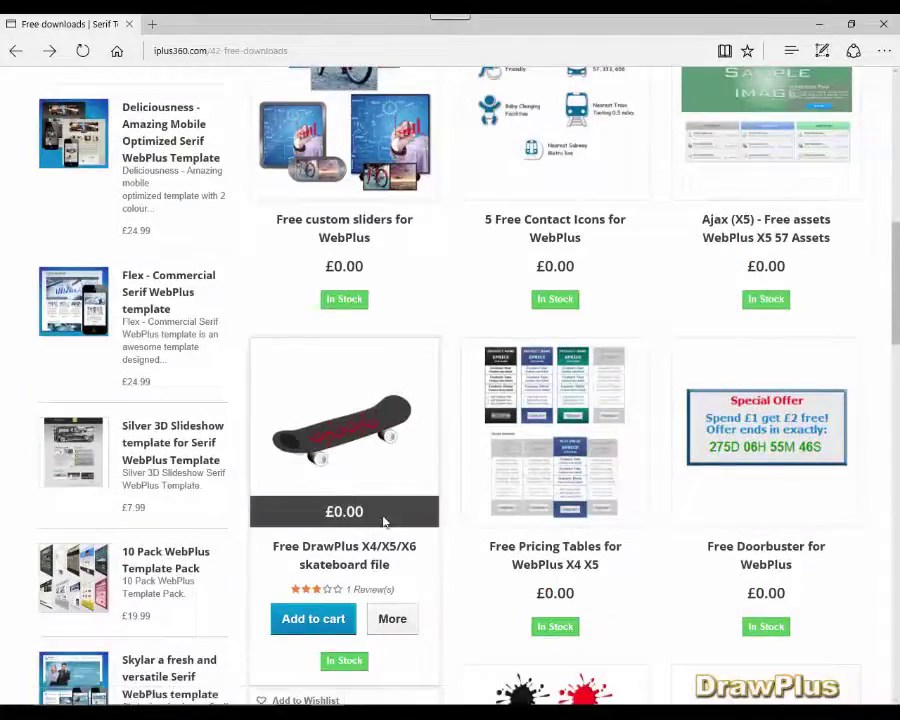
scroll(400, 492, "down", 2)
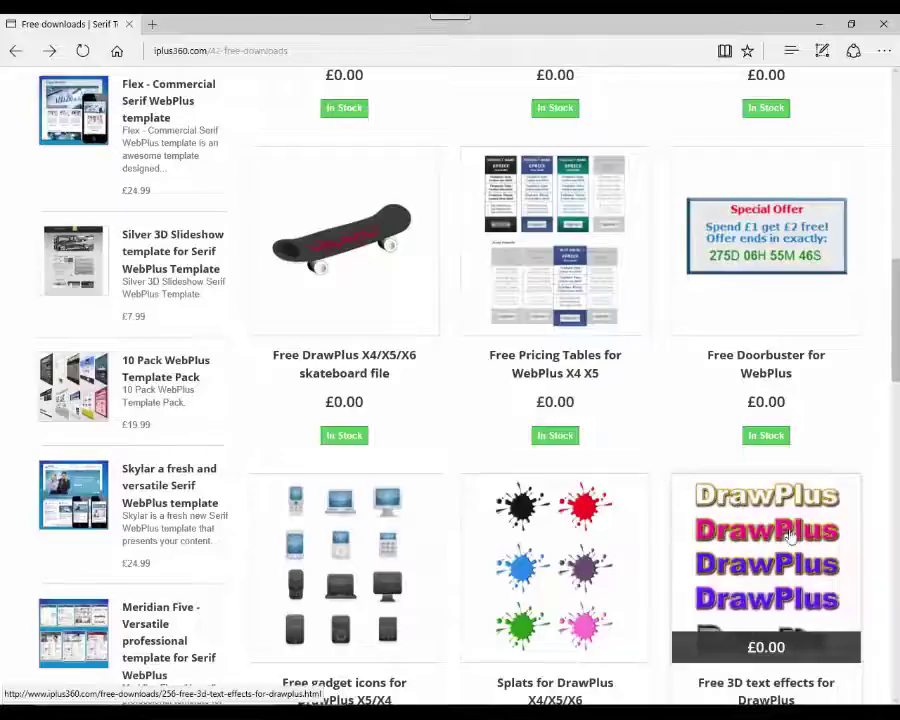
scroll(690, 530, "down", 3)
scroll(577, 479, "down", 2)
scroll(577, 479, "down", 9)
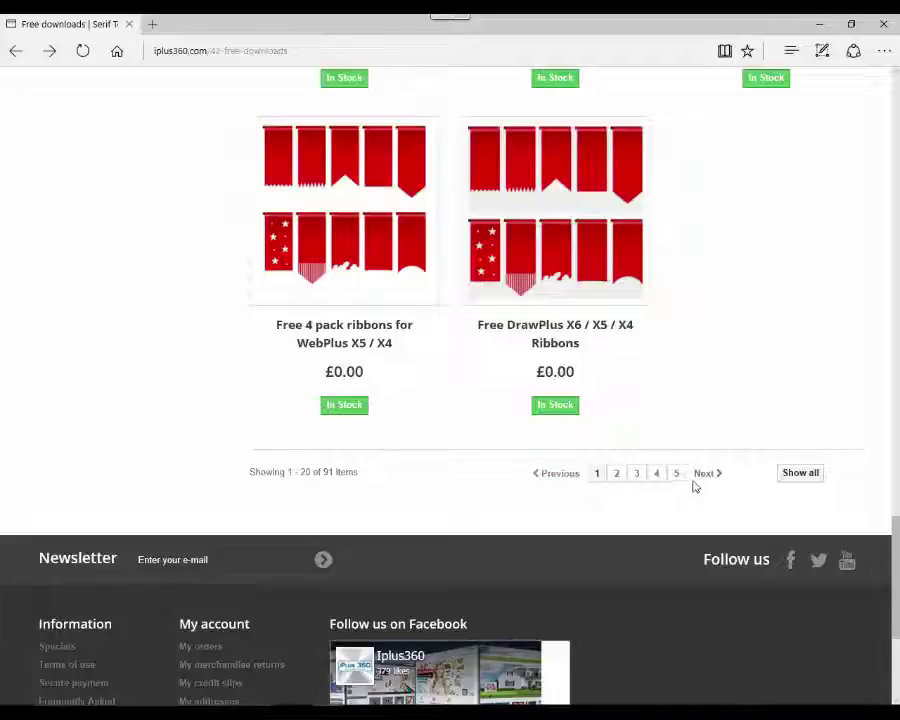
scroll(695, 480, "up", 3)
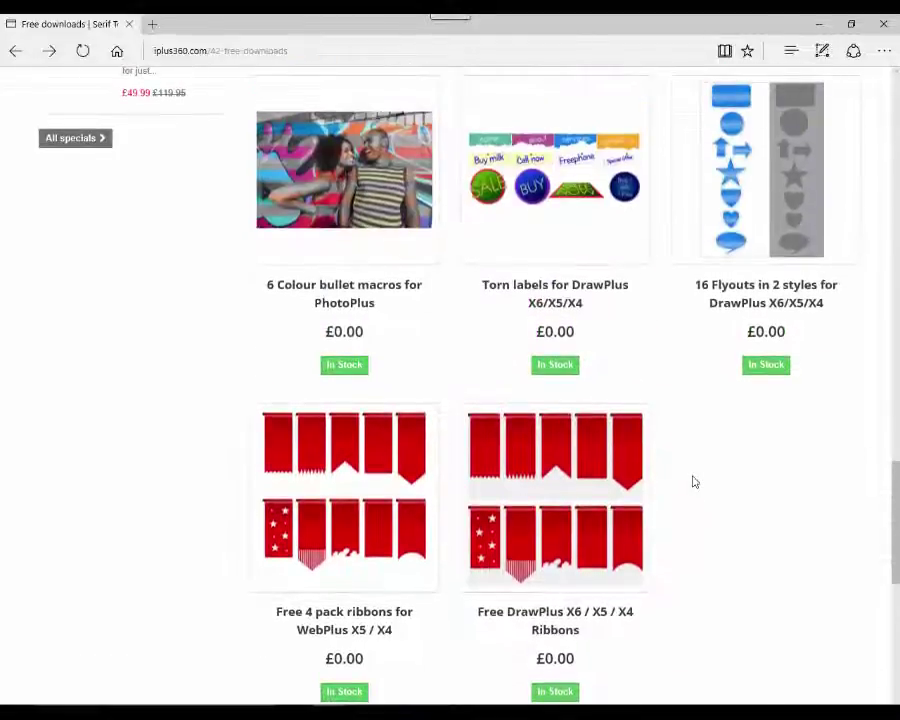
scroll(695, 482, "down", 3)
scroll(693, 481, "up", 3)
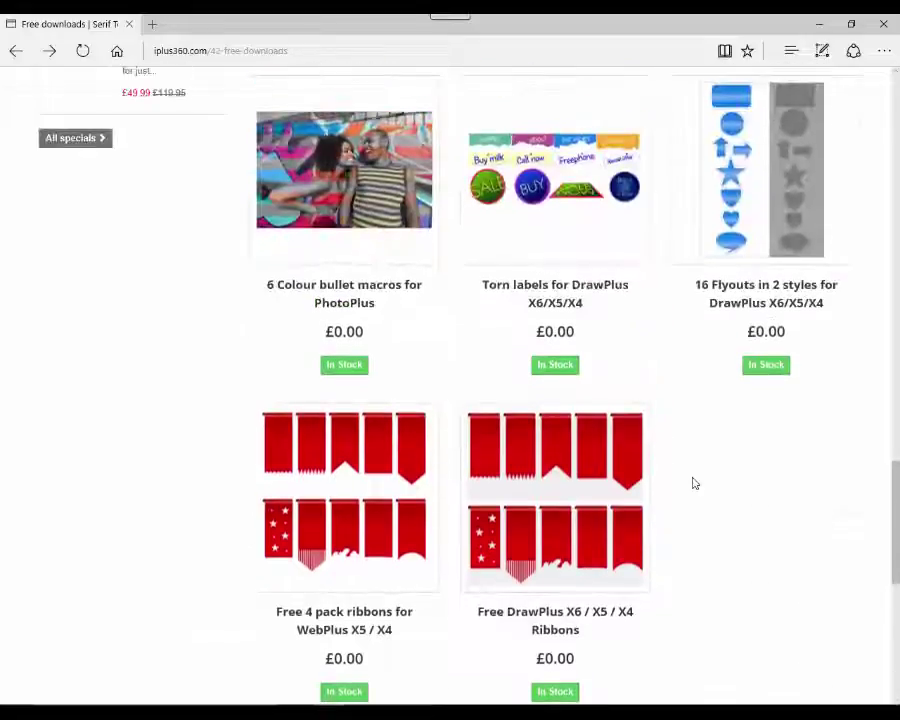
scroll(695, 483, "up", 8)
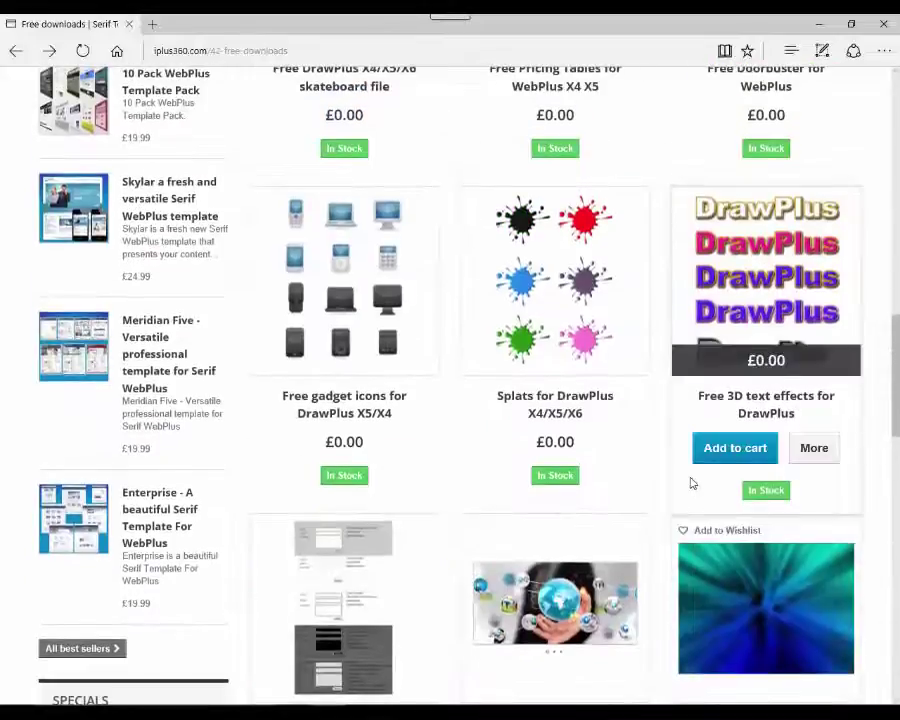
scroll(692, 483, "up", 8)
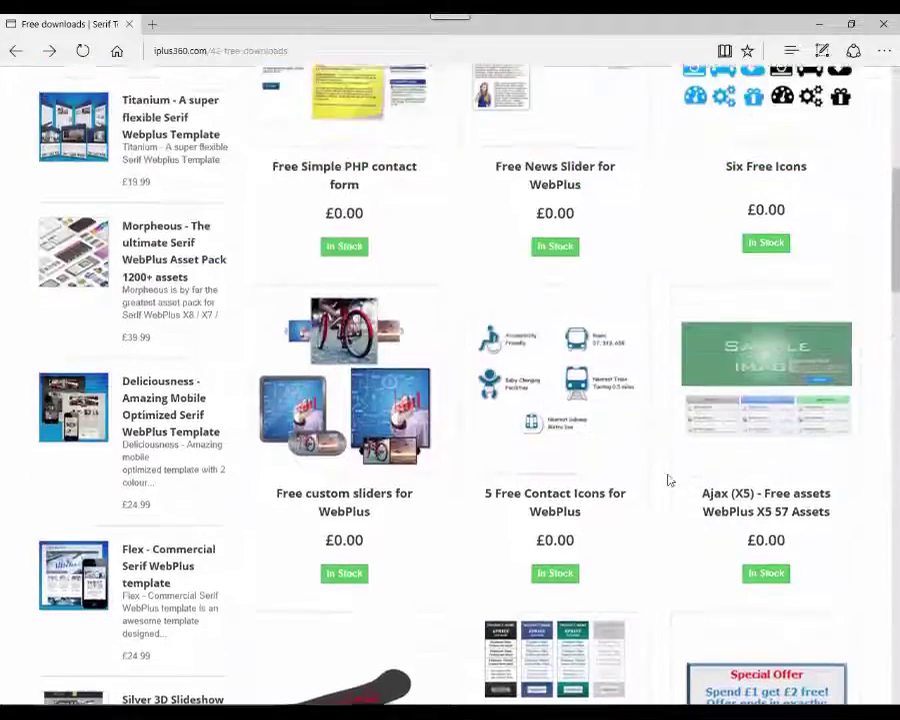
scroll(666, 476, "up", 5)
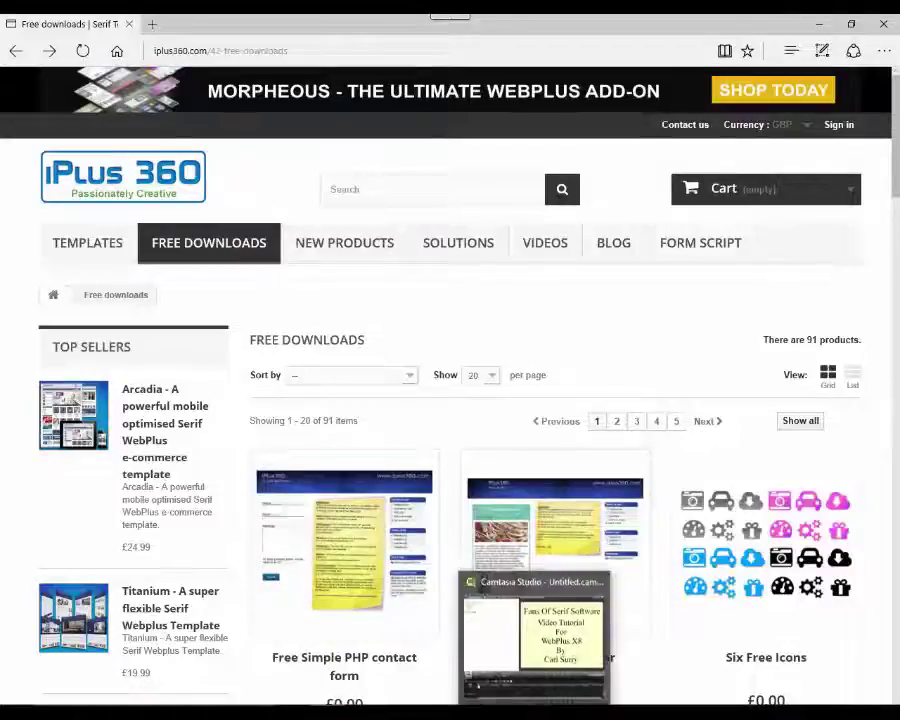
Step: Switch back to WebPlus and move Master A's yellow text panel off the blue banner onto the pasteboard above the page
left_click(450, 652)
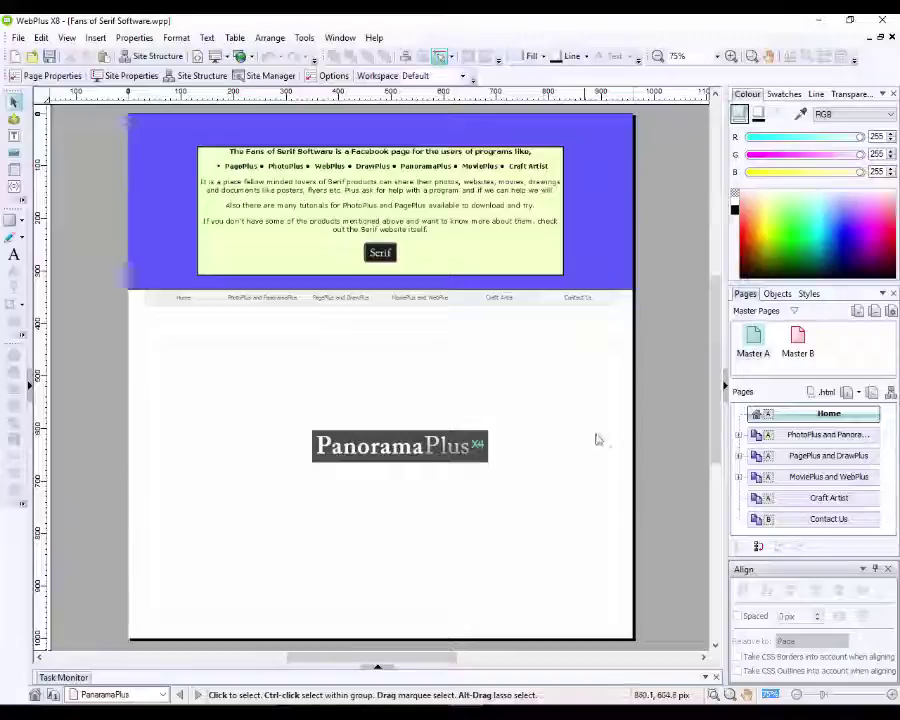
left_click(828, 418)
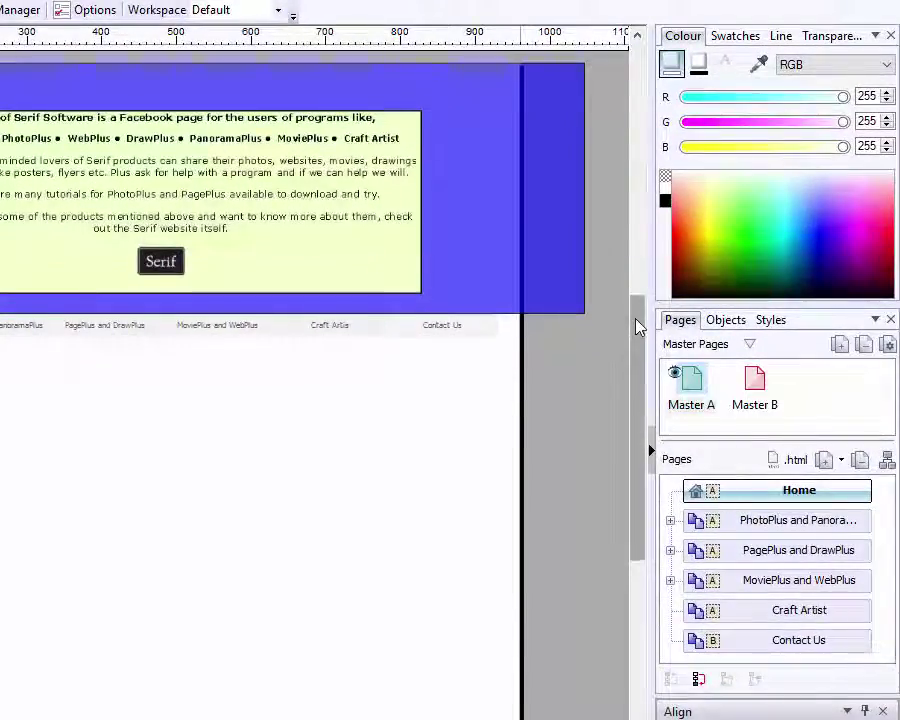
left_click_drag(638, 327, 640, 293)
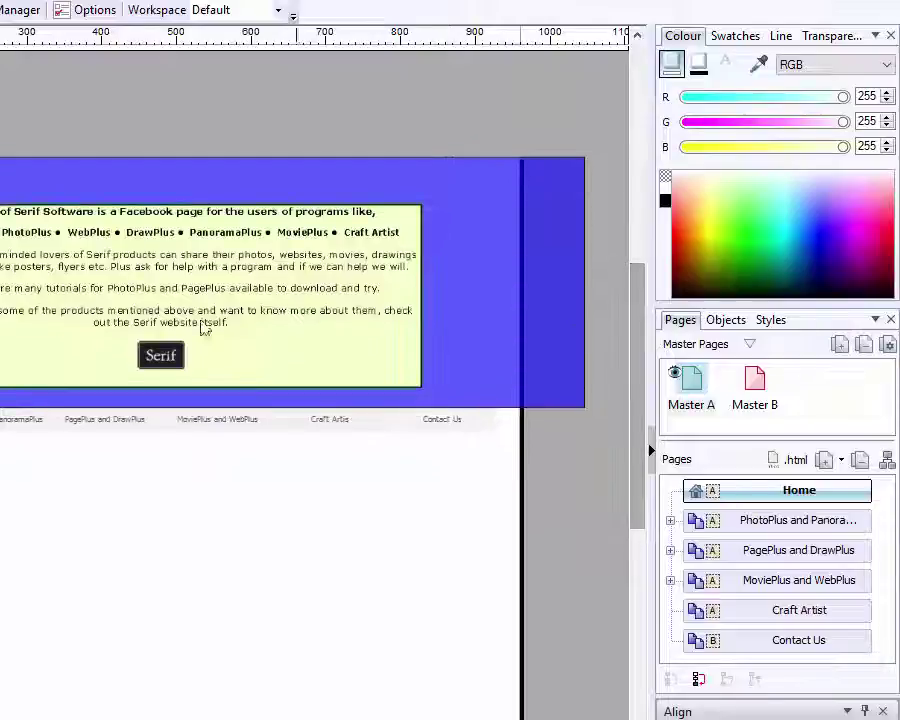
left_click(35, 309)
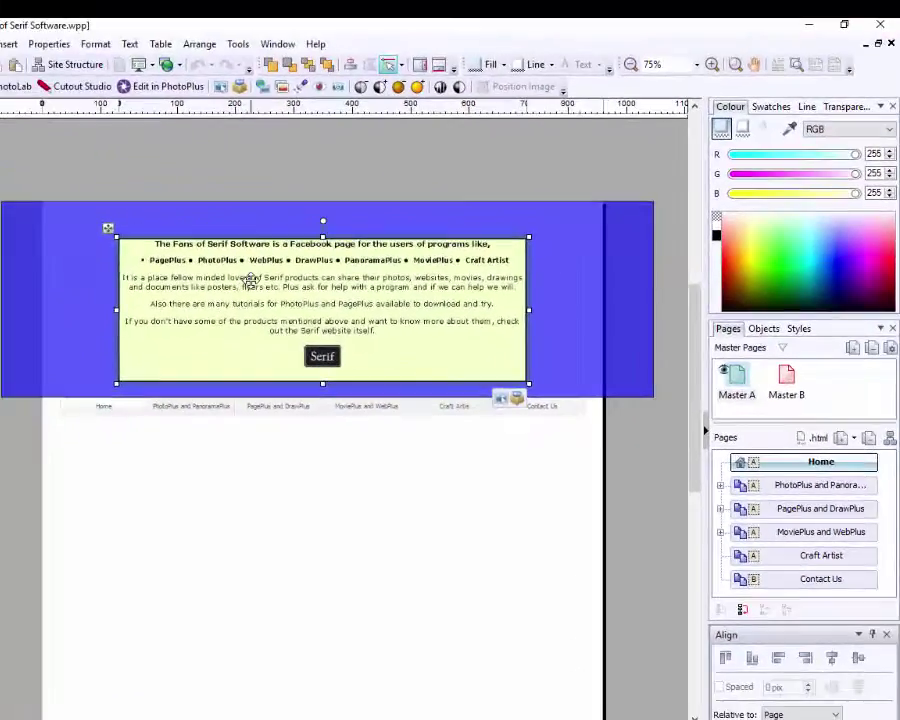
left_click_drag(247, 283, 275, 139)
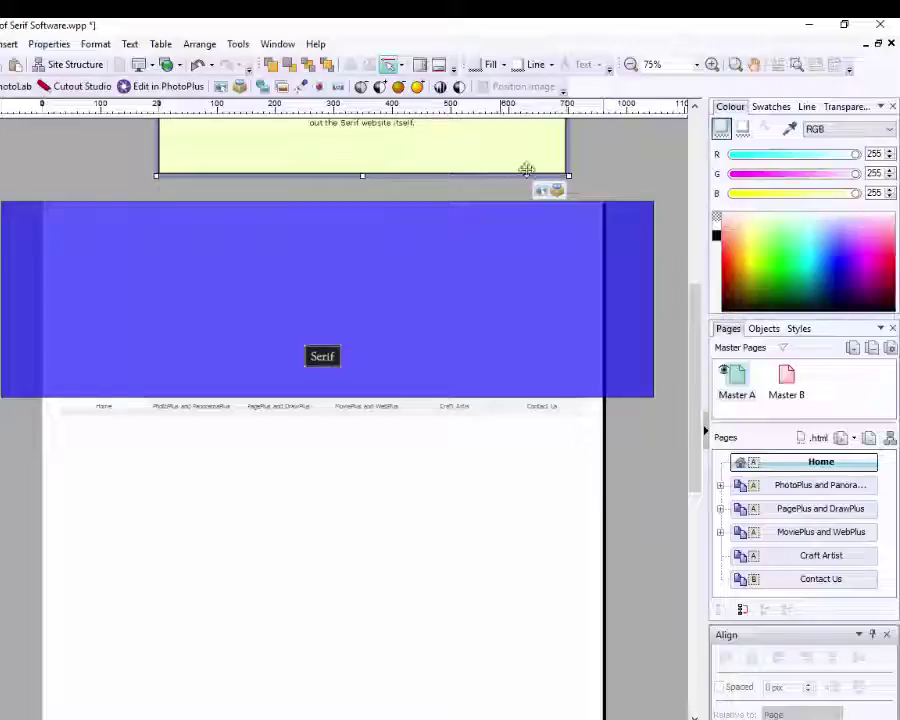
left_click(632, 171)
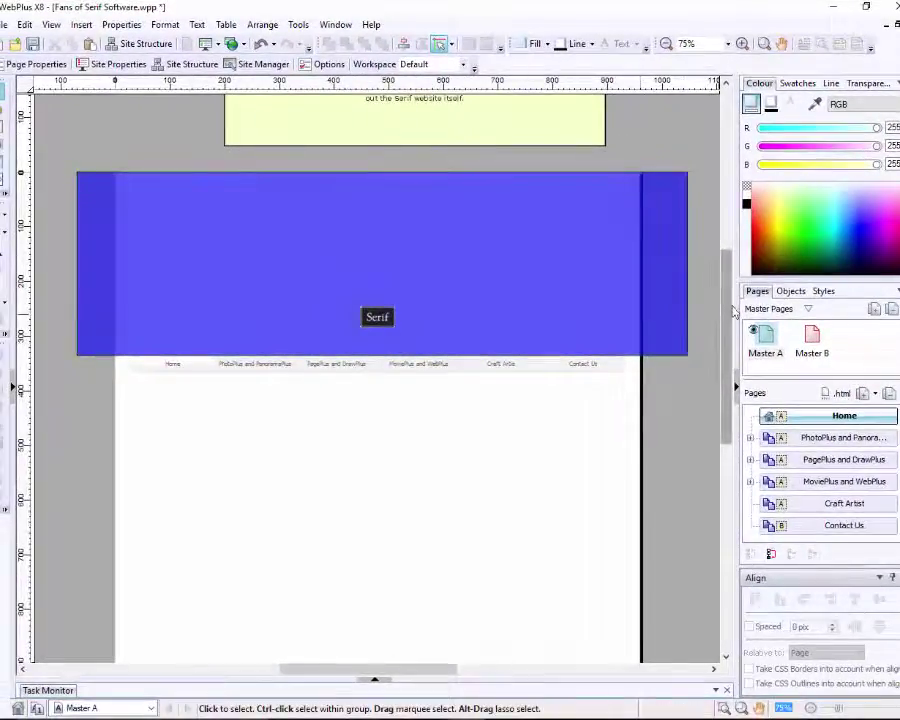
Step: Move the Serif logo off Master A's blue banner onto the pasteboard beside the page's left edge
left_click_drag(728, 301, 728, 332)
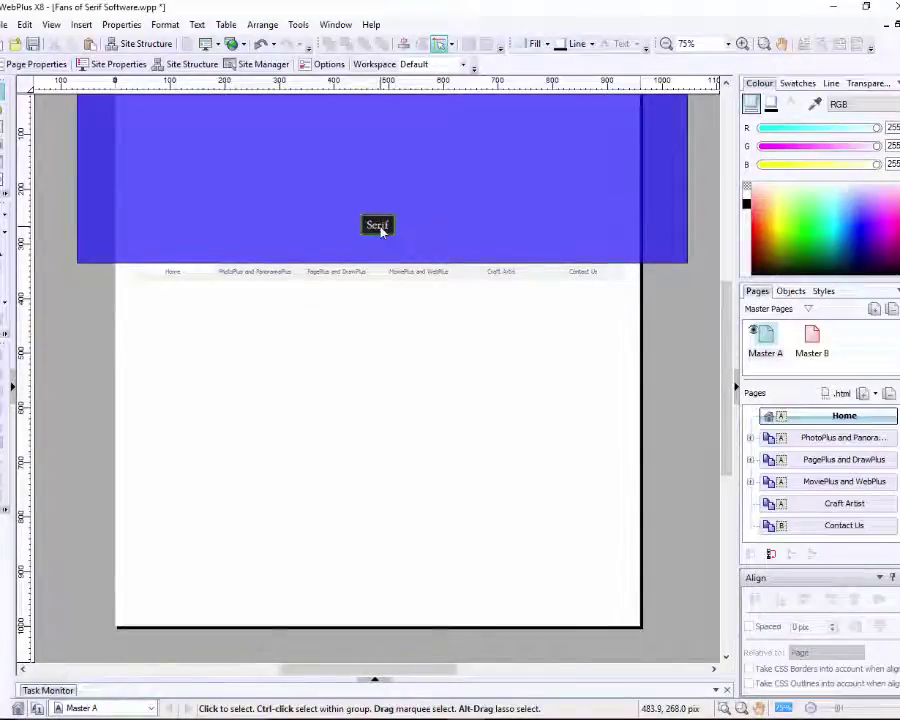
left_click_drag(380, 231, 85, 480)
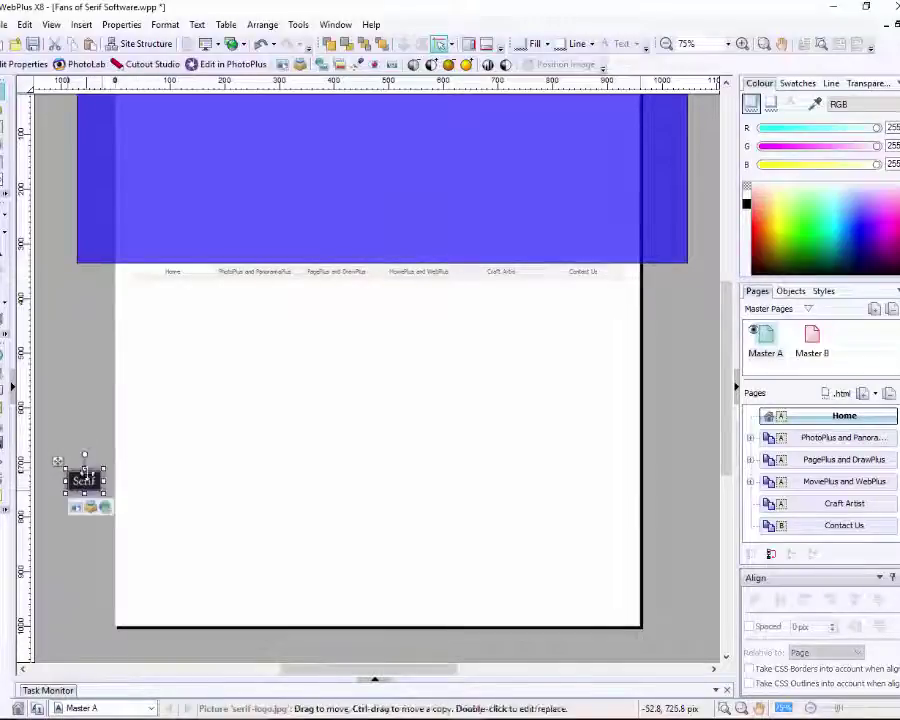
left_click(86, 412)
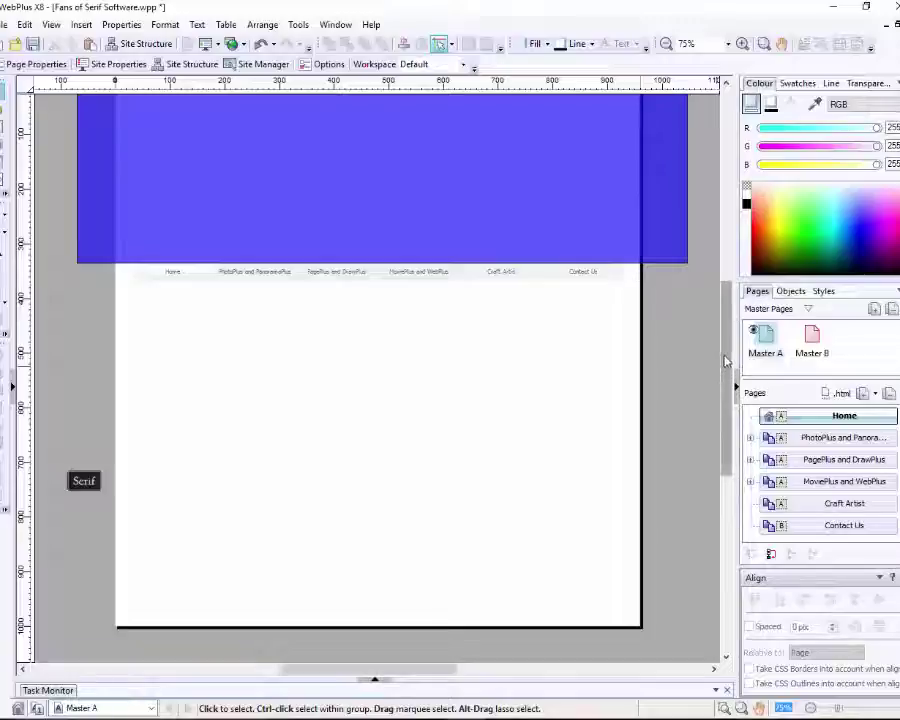
scroll(725, 360, "up", 3)
left_click(380, 324)
double_click(380, 324)
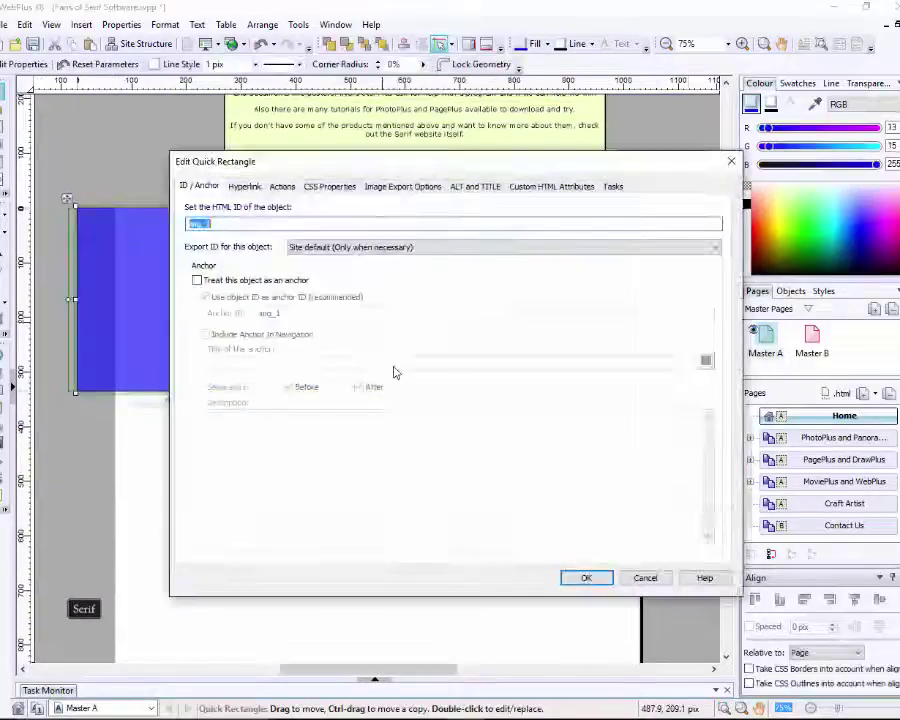
left_click(645, 578)
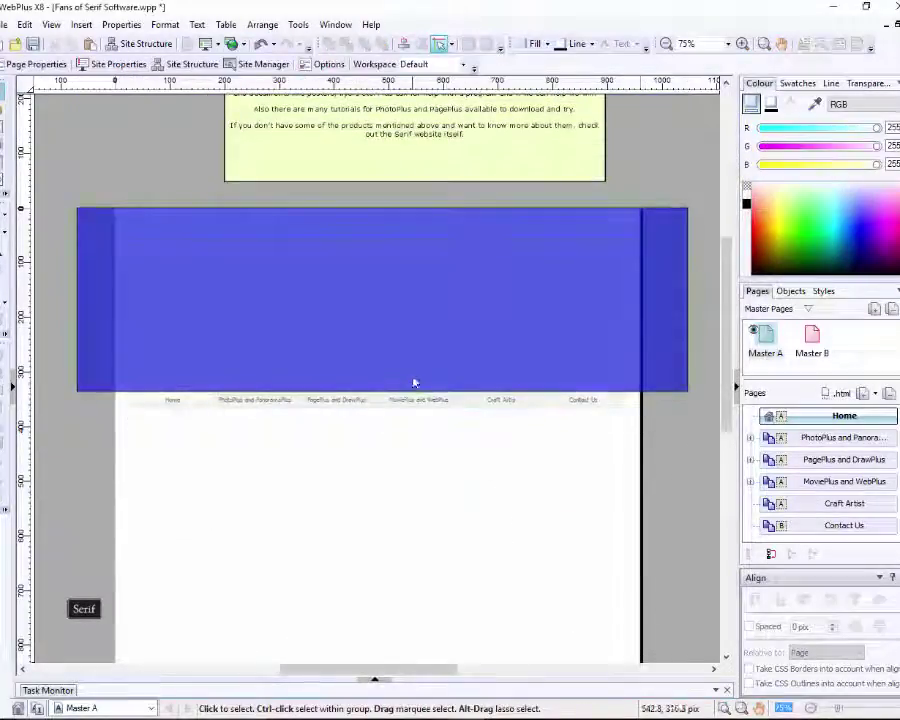
Step: Shorten Master A's blue banner to about 200 pixels tall and place a copy of it across the page's bottom edge
left_click(668, 370)
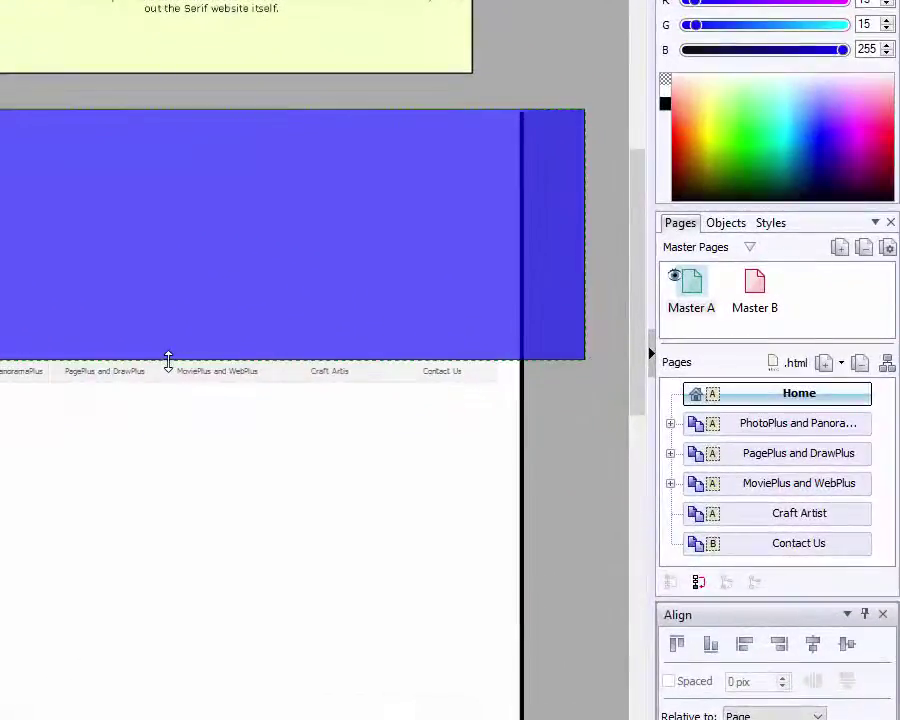
left_click_drag(168, 360, 171, 257)
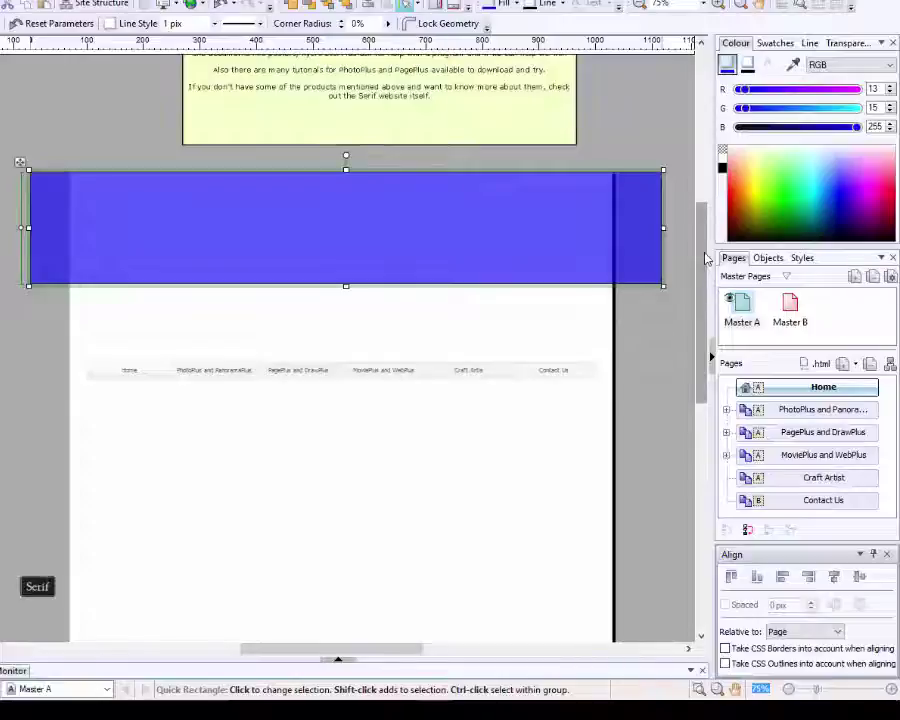
left_click_drag(704, 253, 705, 285)
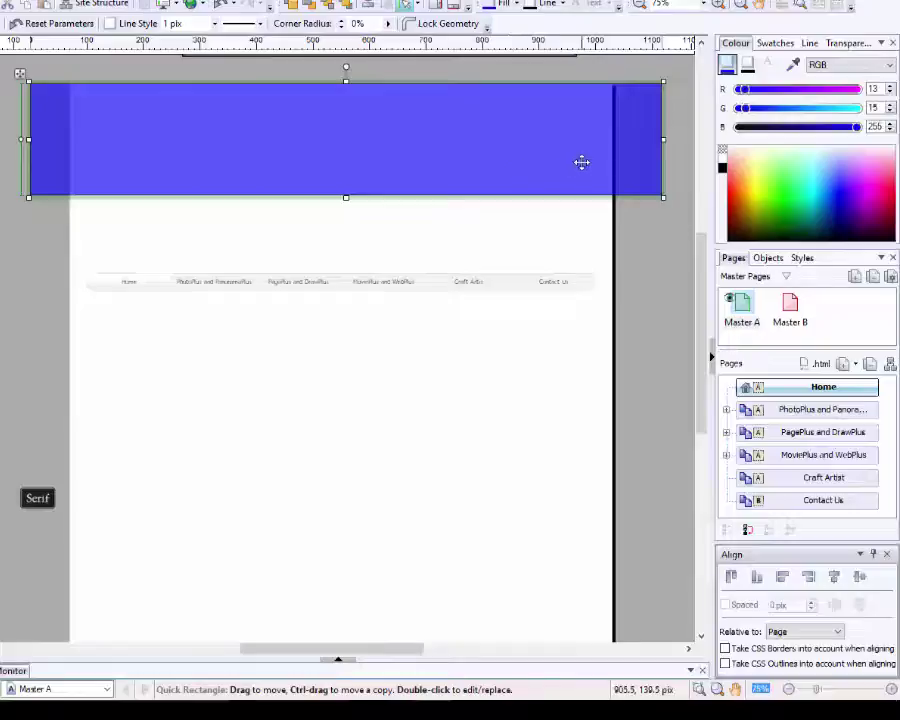
left_click_drag(582, 162, 579, 523)
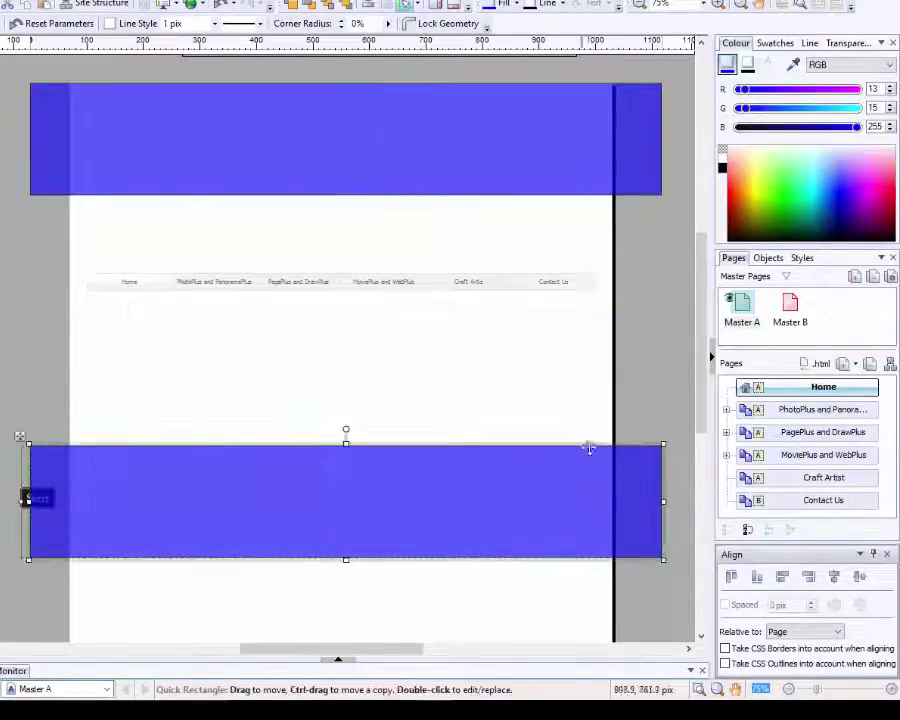
scroll(708, 305, "down", 3)
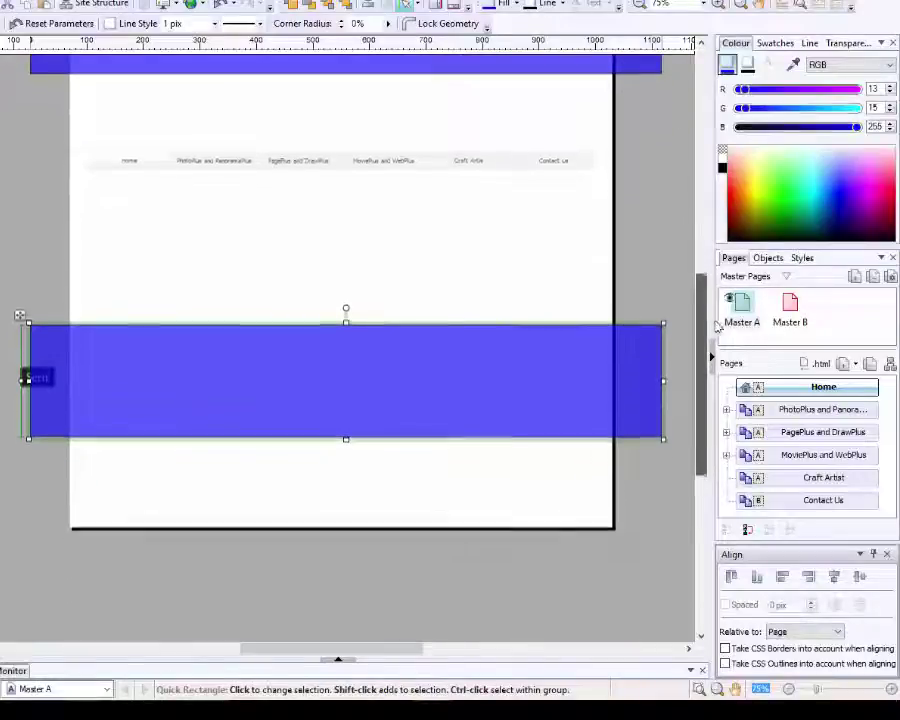
left_click_drag(383, 371, 391, 471)
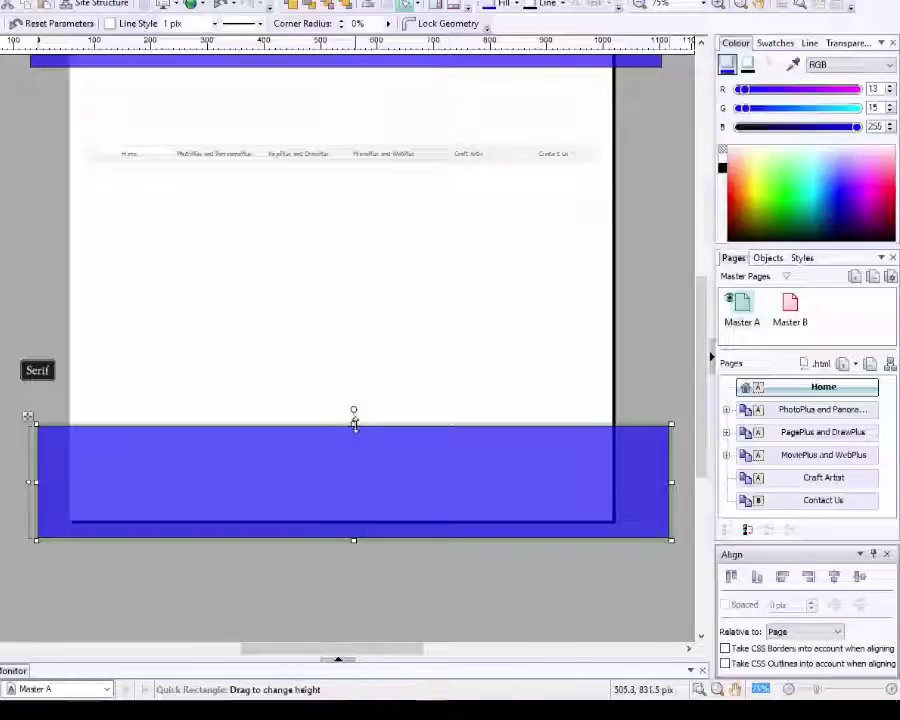
Step: Reduce the copied blue rectangle to a footer strip about 50 pixels tall, flush with the page's bottom edge
left_click_drag(354, 422, 349, 494)
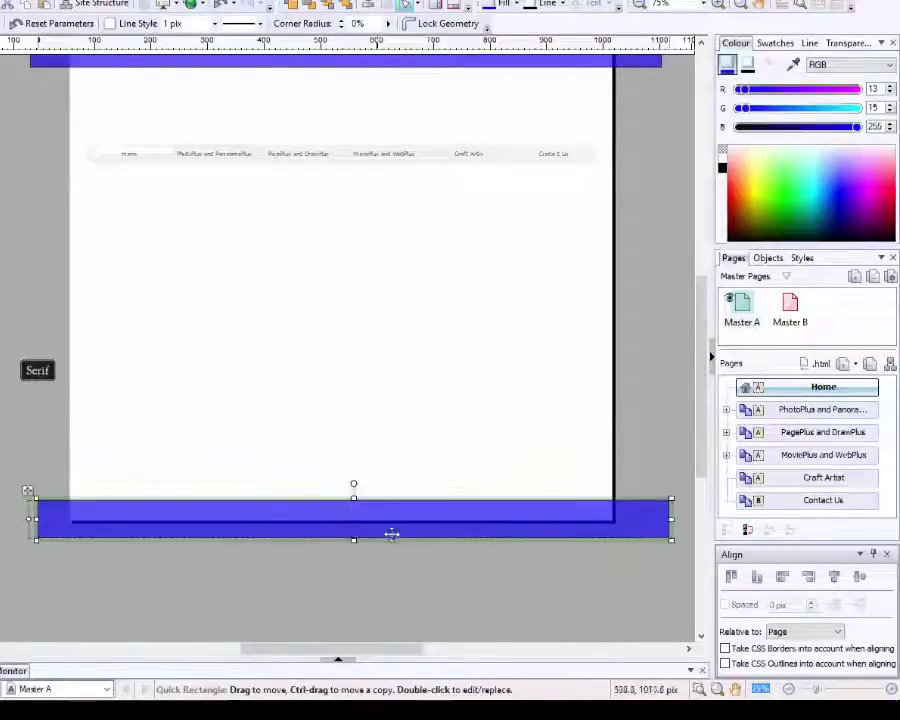
left_click_drag(390, 530, 400, 520)
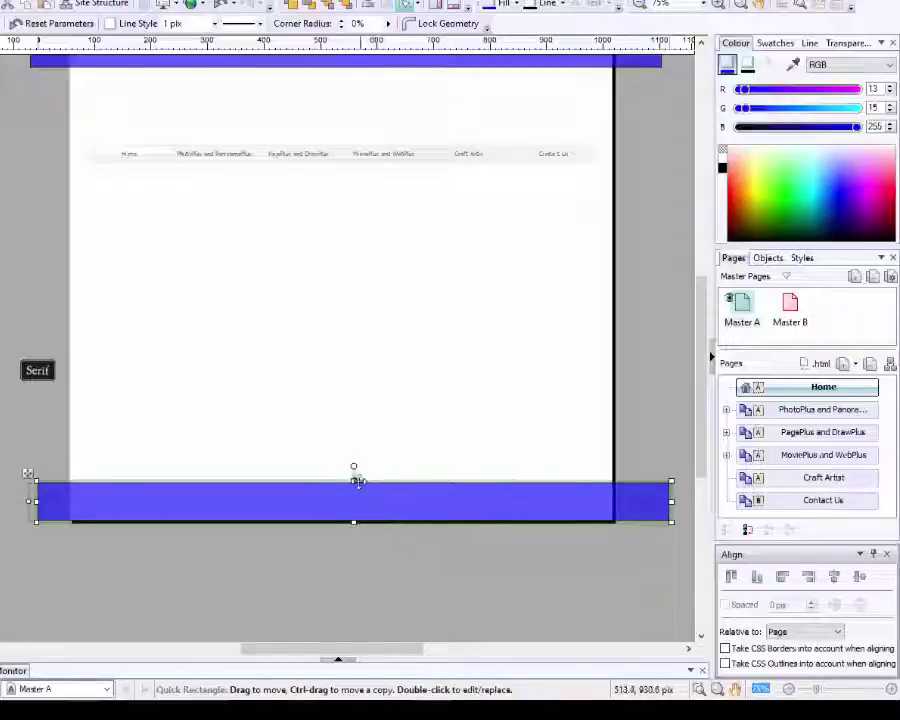
left_click_drag(353, 475, 353, 488)
left_click(655, 429)
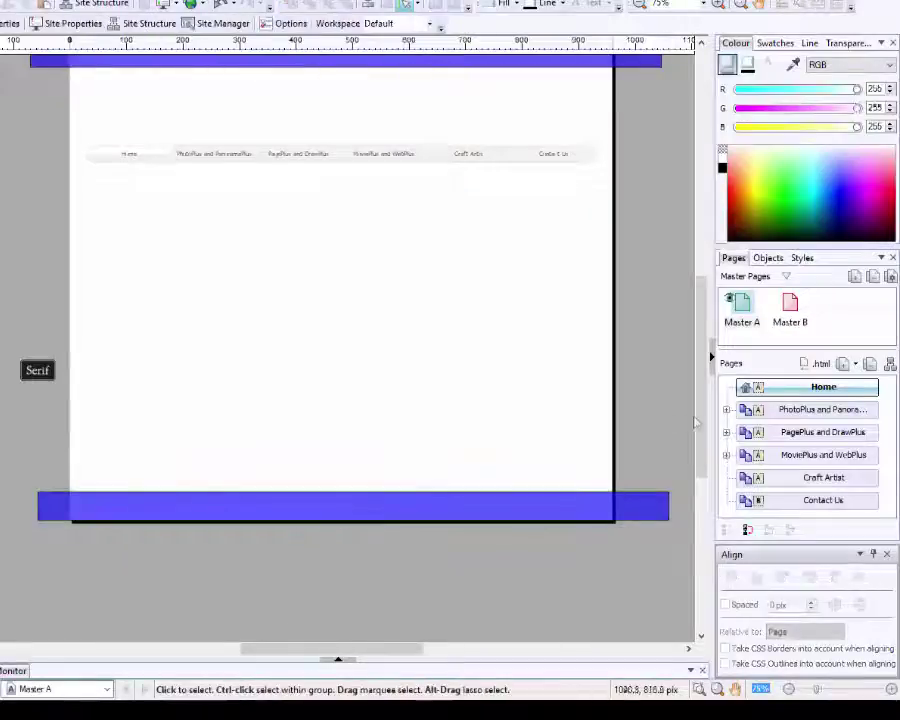
Step: Import the picture new-foss-logo.jpg from the FOSS-website-data folder and place it between the header banner and the navigation bar
scroll(597, 334, "up", 5)
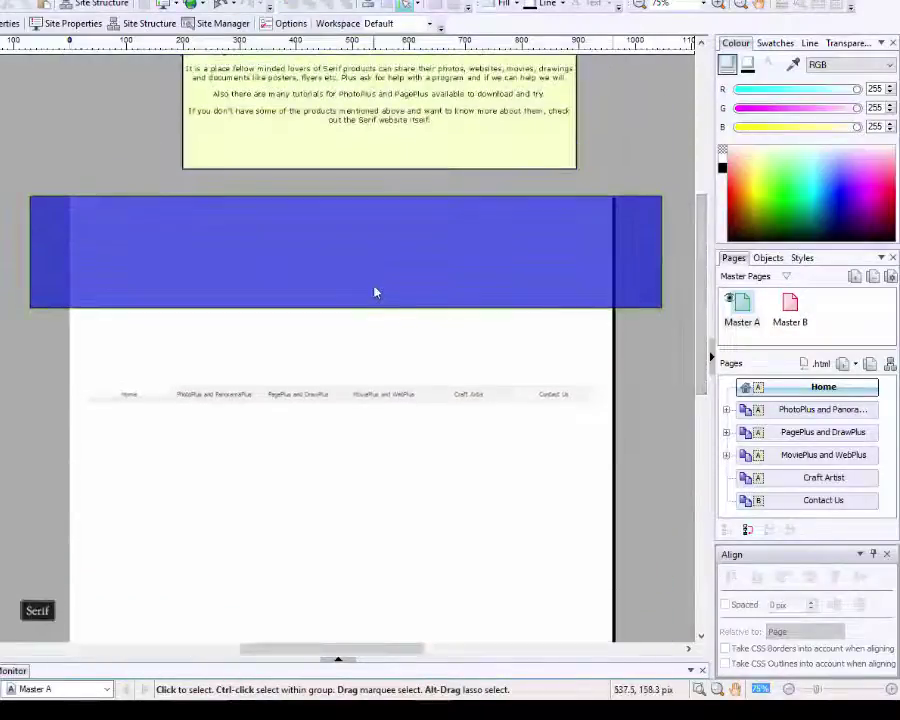
left_click(36, 389)
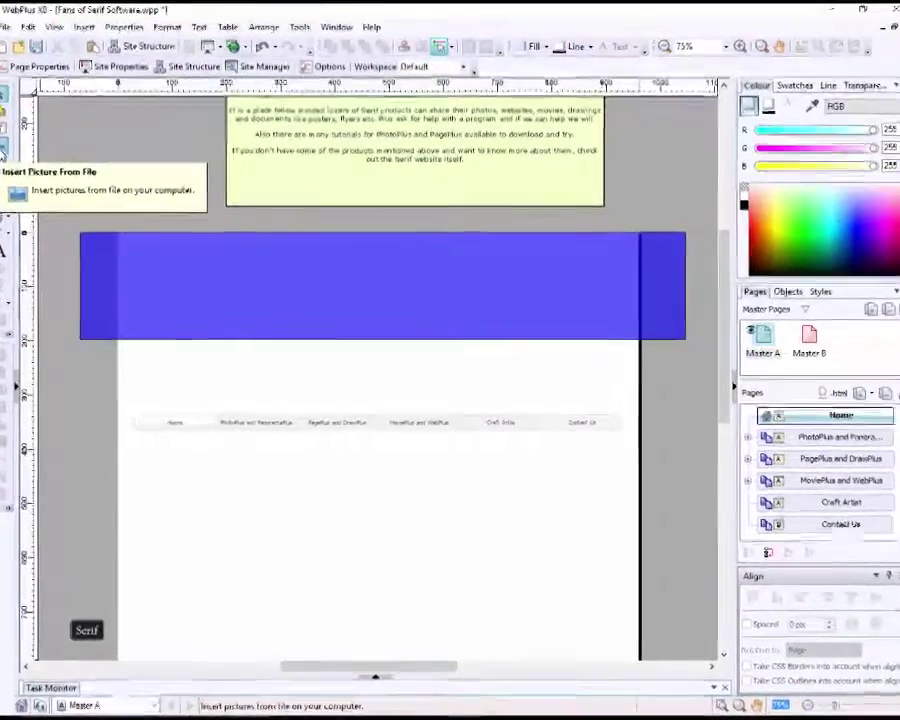
left_click(8, 157)
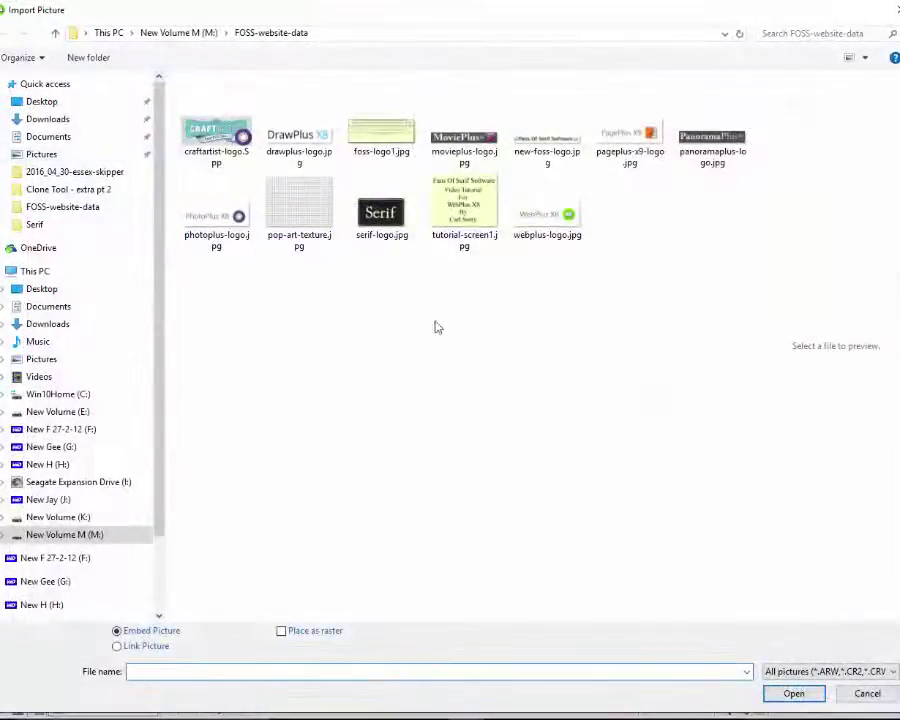
left_click(560, 160)
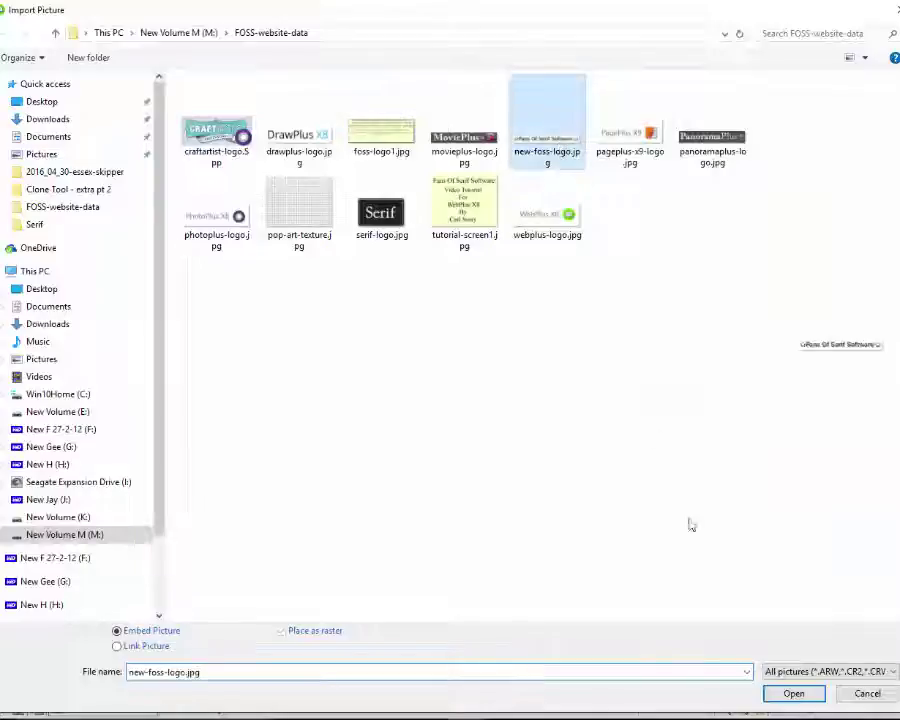
left_click(815, 692)
left_click(262, 358)
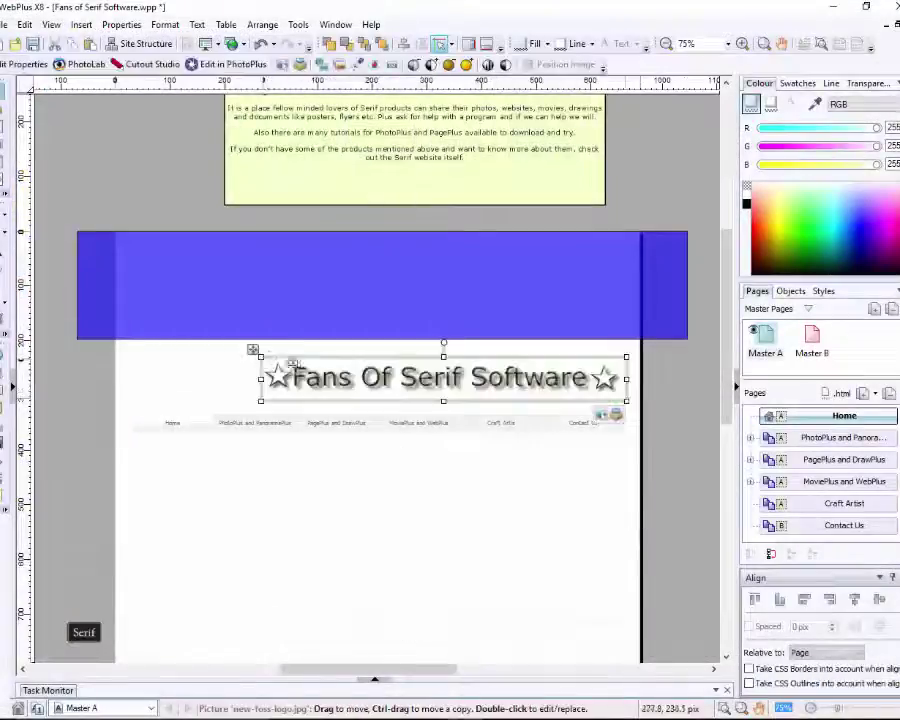
Step: Move the Fans Of Serif Software logo onto the upper part of the blue header banner and centre it horizontally on the page
left_click_drag(461, 389, 410, 270)
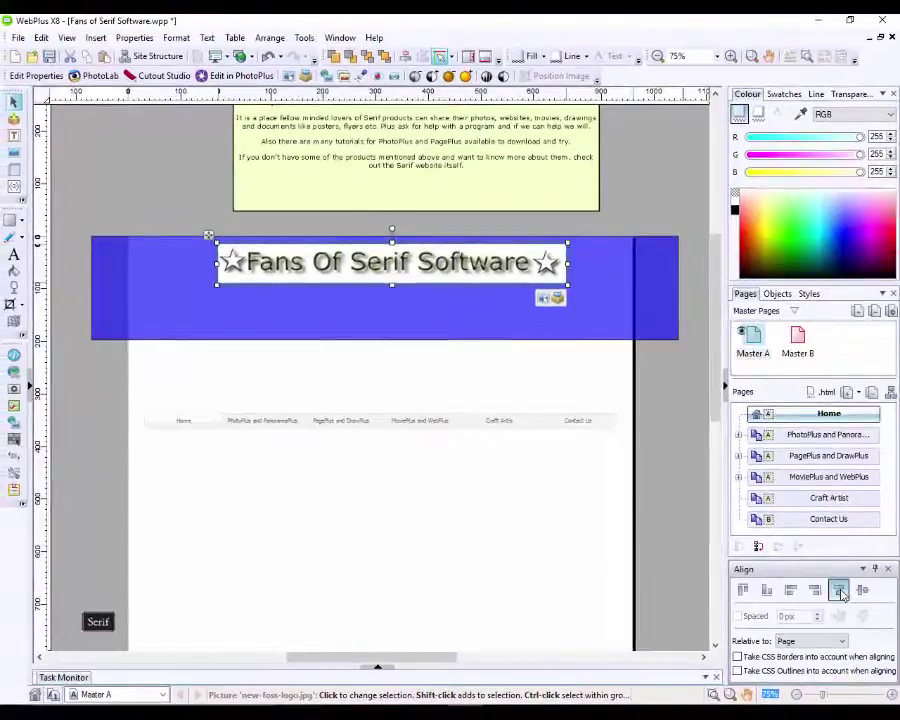
left_click(840, 591)
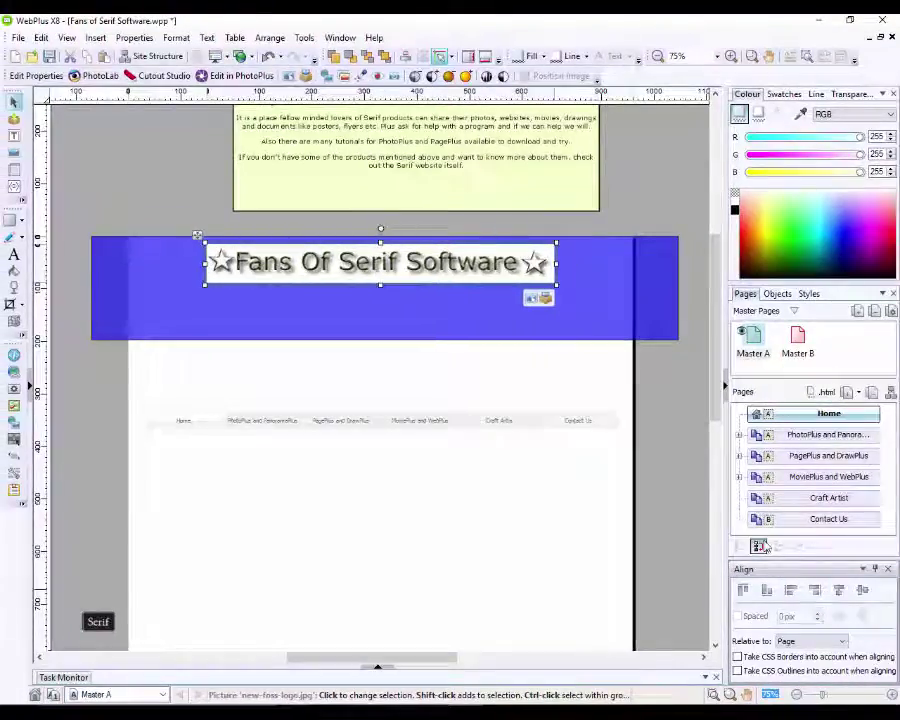
left_click(663, 373)
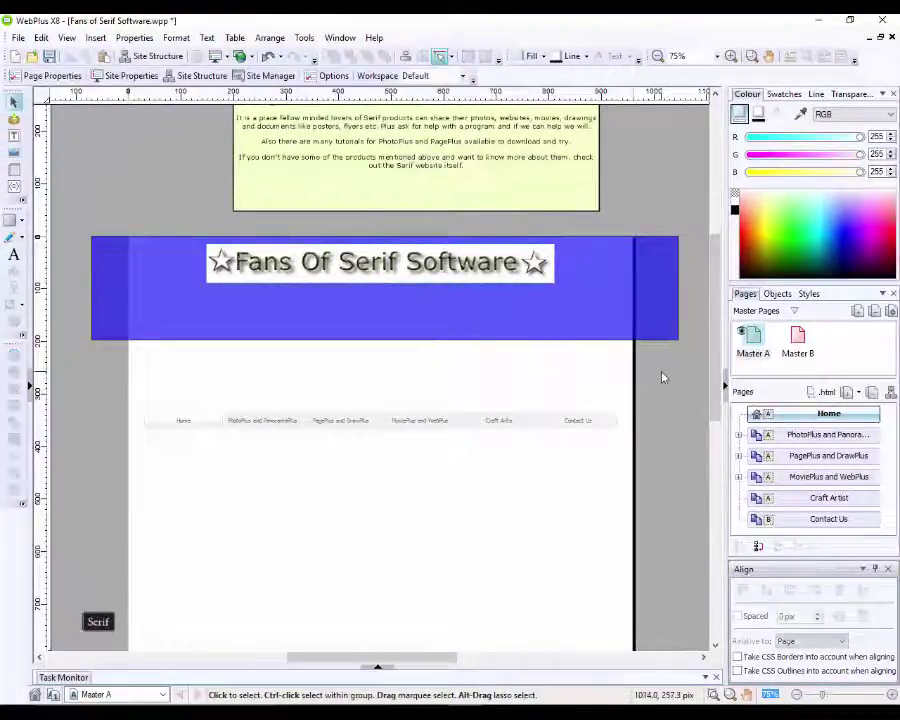
Step: Shorten the blue header banner from its lower edge to about 105 pixels tall so it fits closely around the logo
left_click(486, 320)
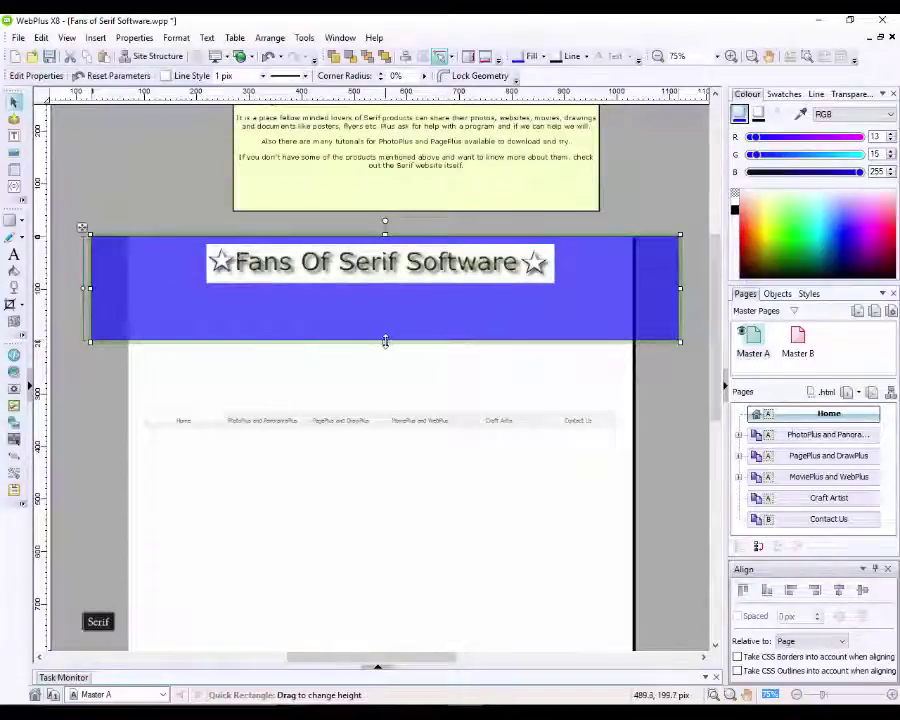
left_click_drag(385, 342, 387, 298)
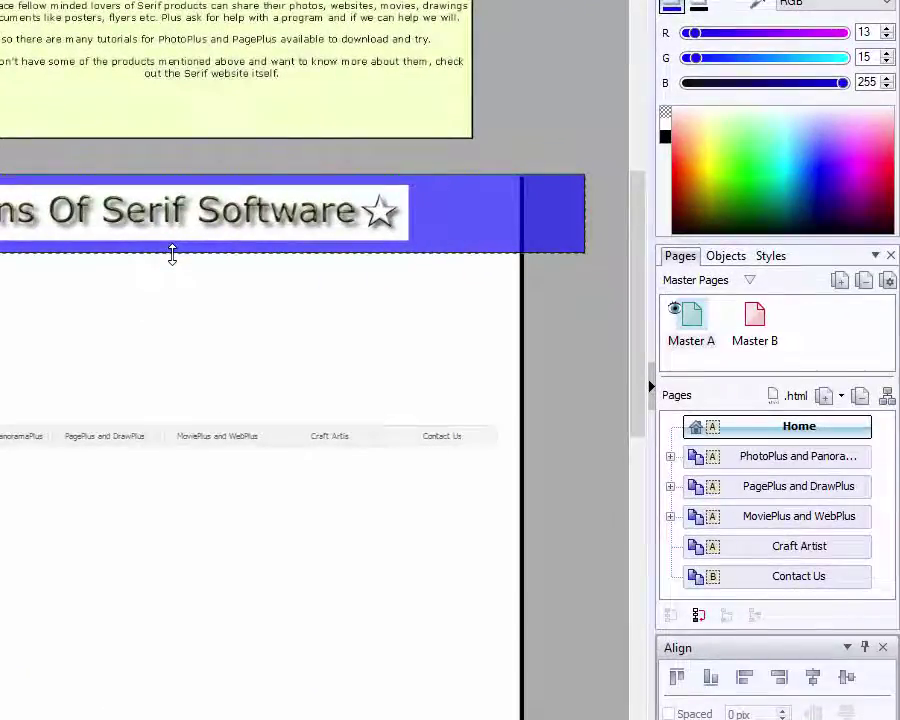
left_click(173, 254)
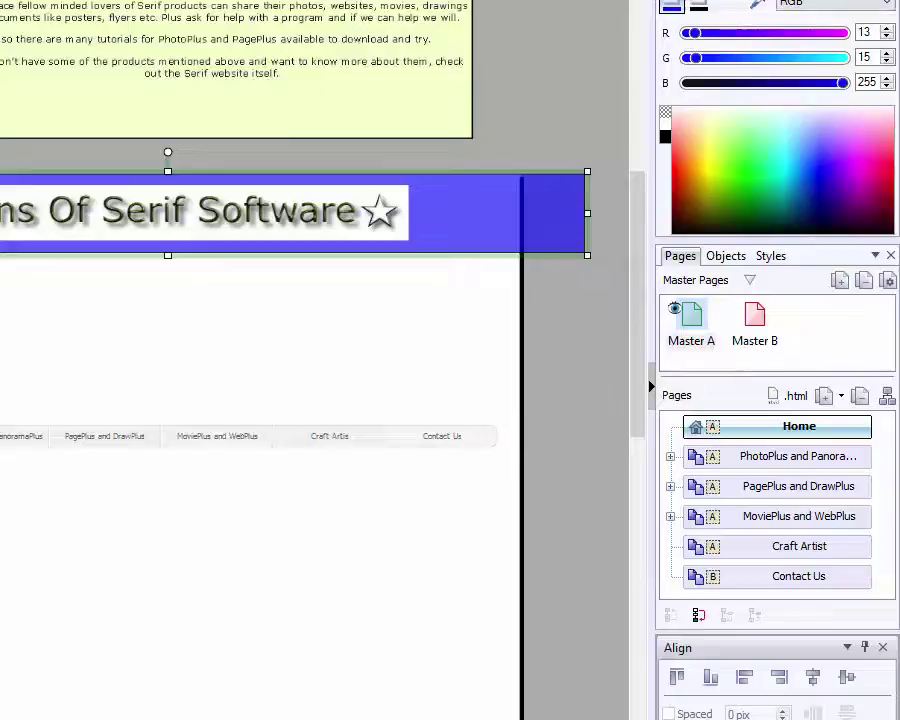
Step: Apply 58% solid transparency to both the blue header banner and the blue footer strip on Master A
left_click(834, 4)
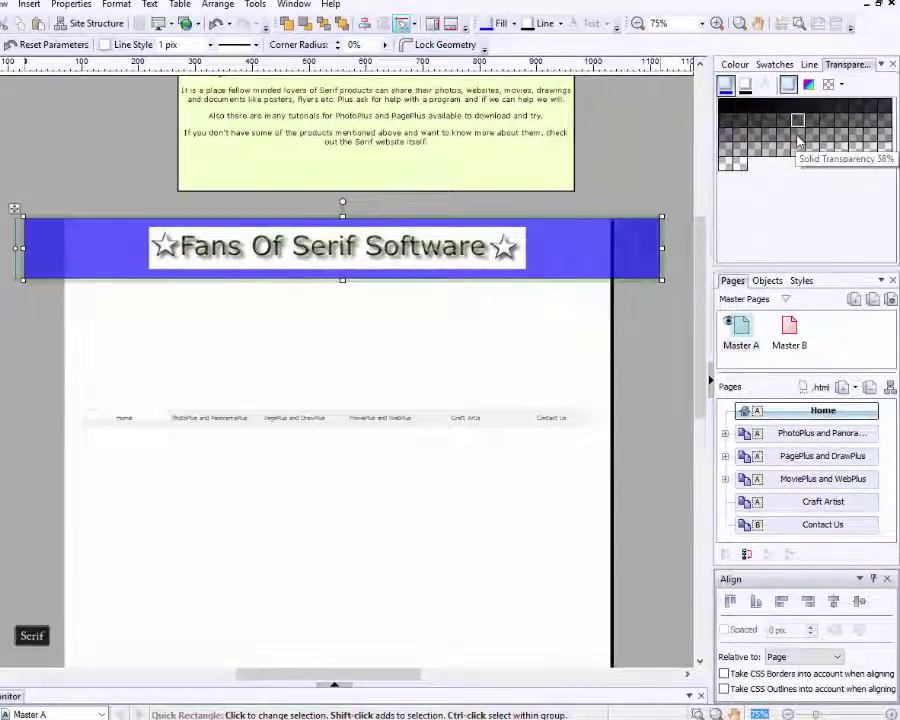
left_click(798, 140)
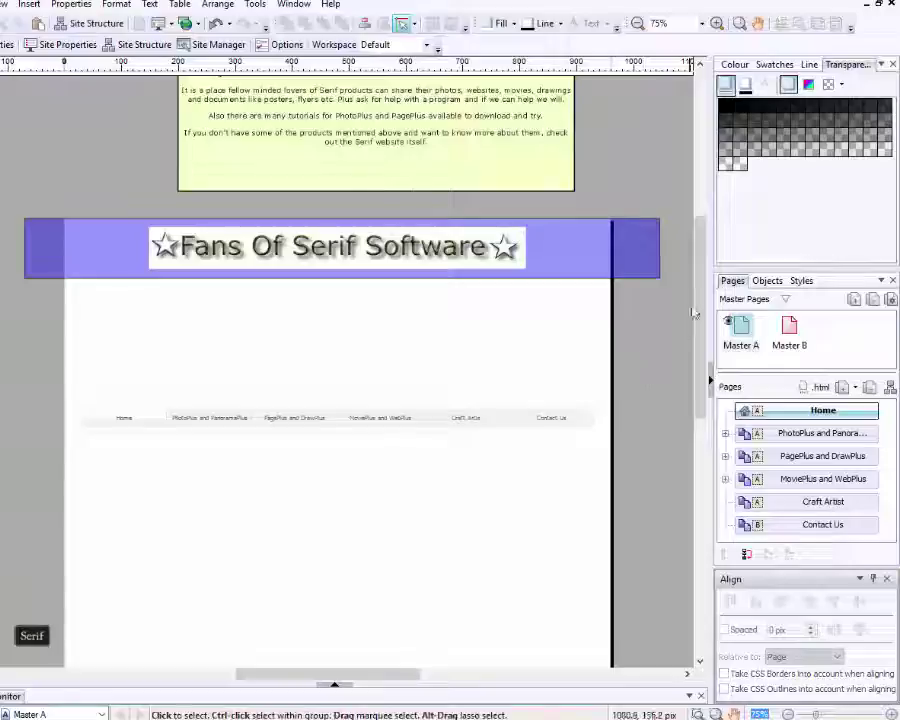
left_click_drag(701, 300, 705, 392)
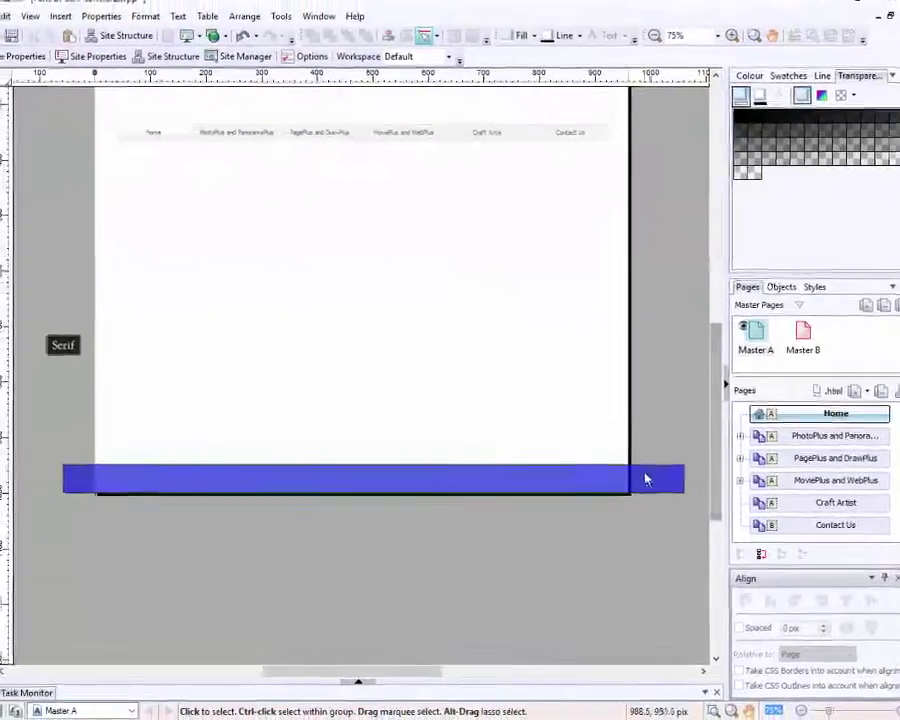
double_click(634, 479)
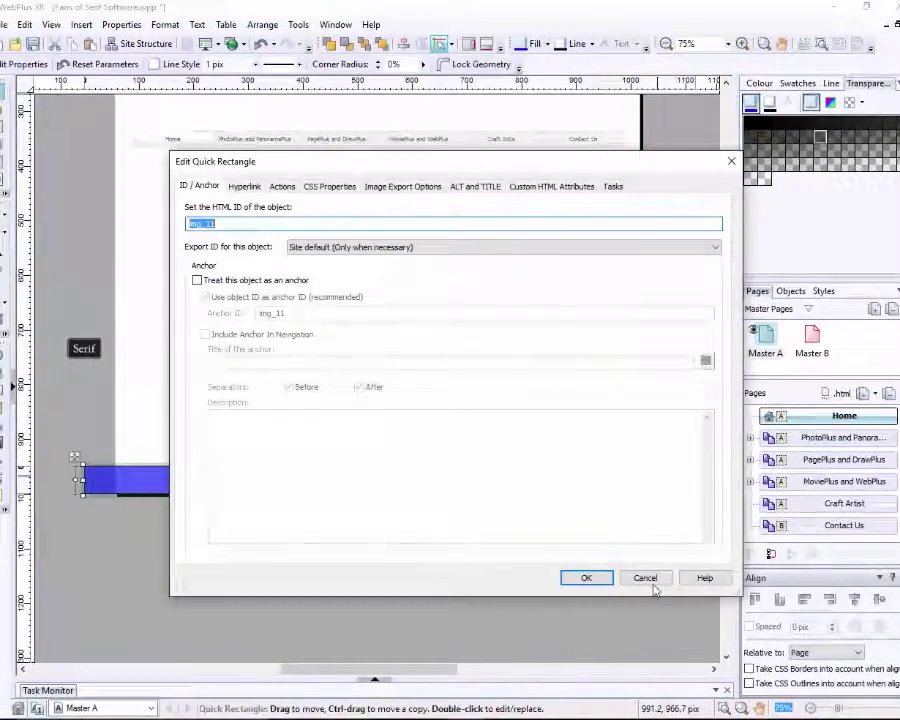
left_click(646, 580)
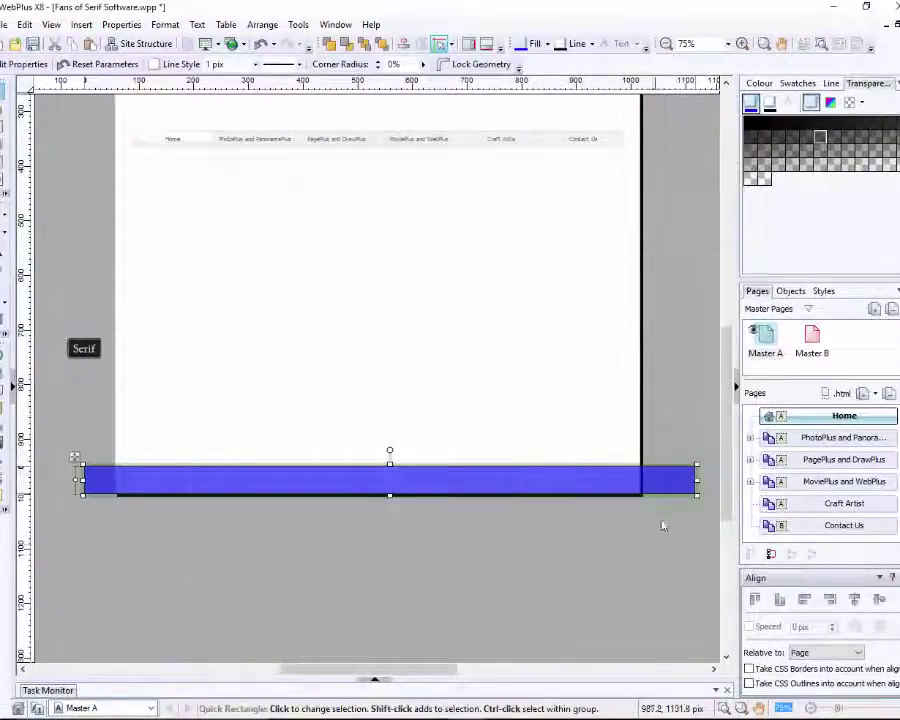
left_click(826, 158)
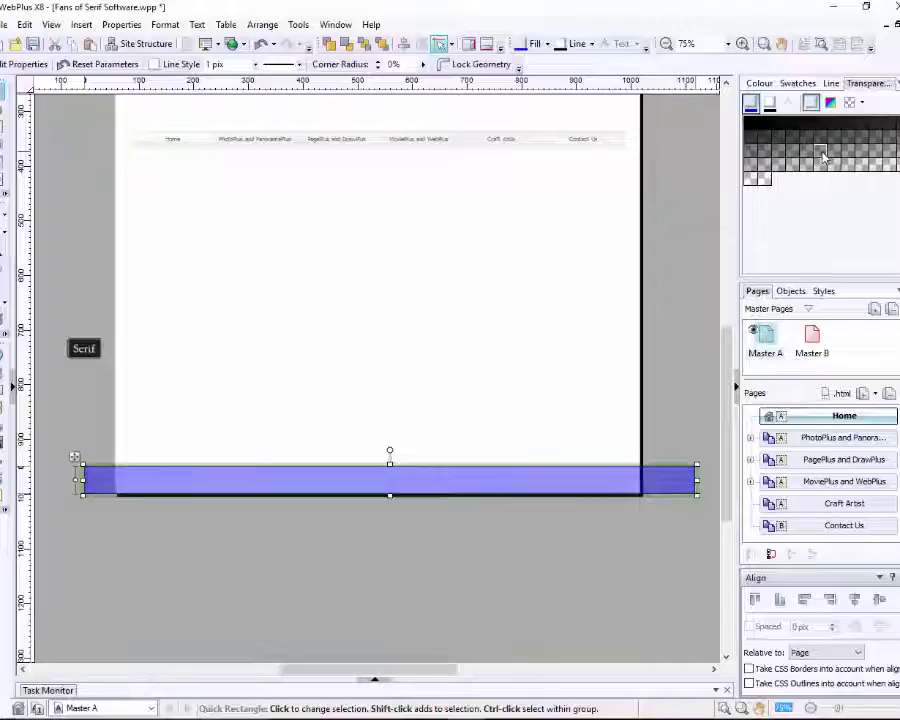
left_click(557, 553)
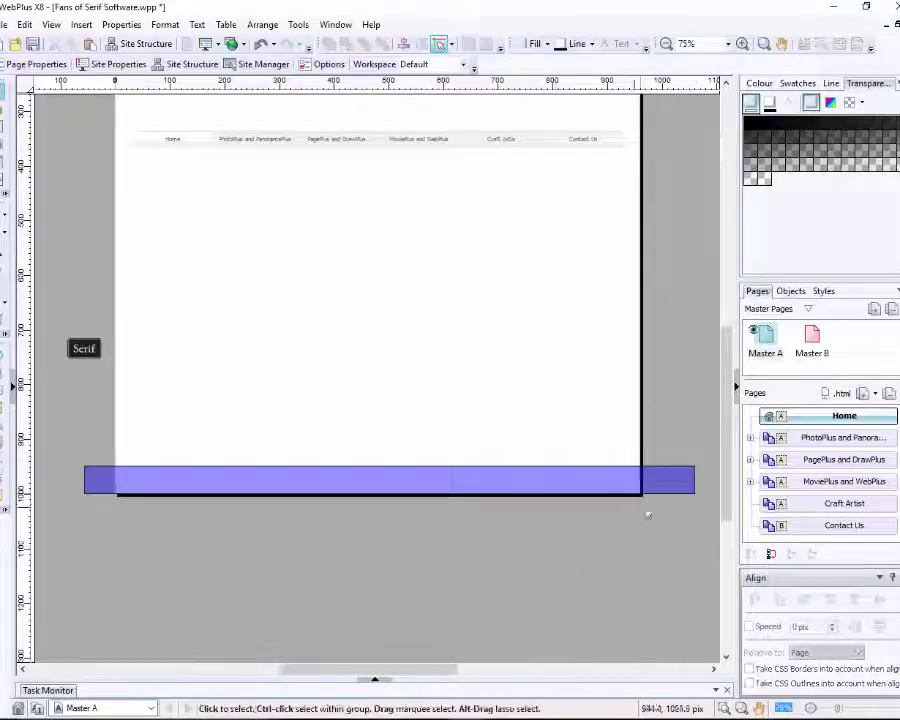
Step: Move the navigation bar up so it sits directly beneath the blue header banner
left_click_drag(728, 426, 726, 356)
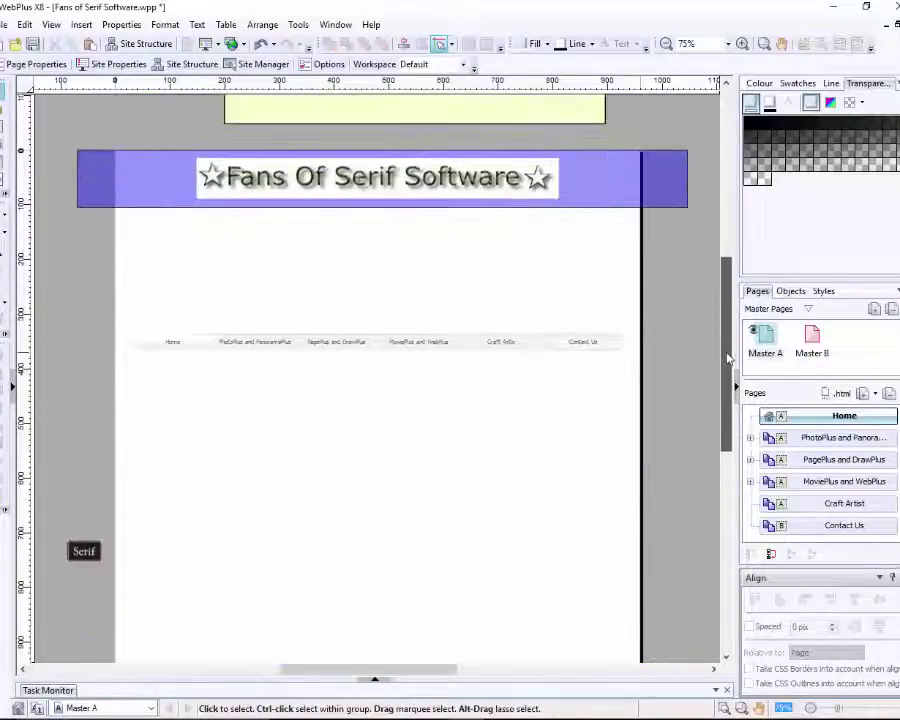
left_click(352, 348)
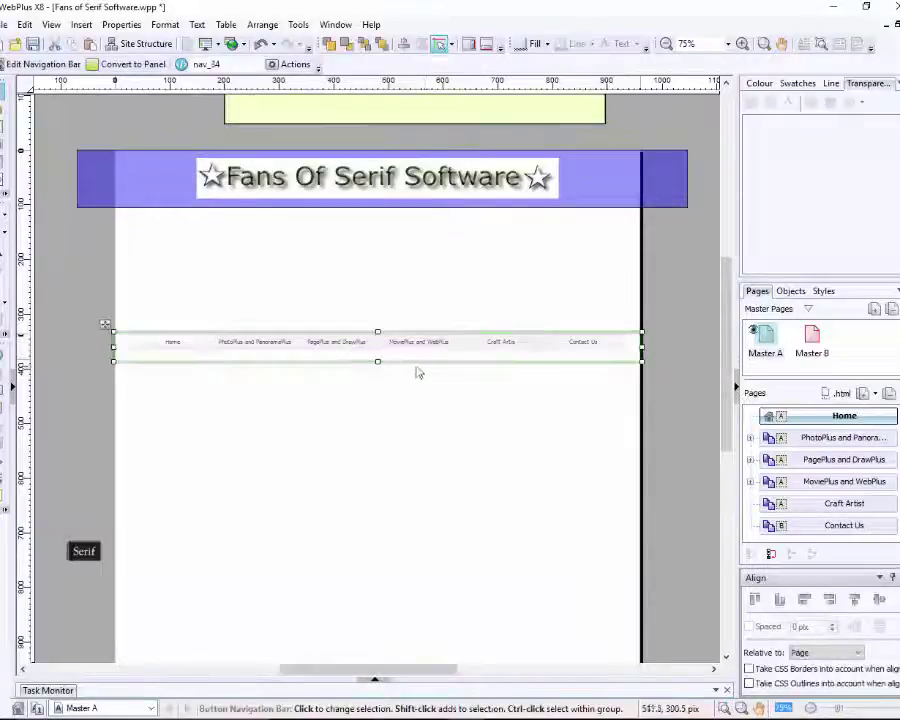
left_click_drag(428, 360, 428, 237)
left_click(717, 312)
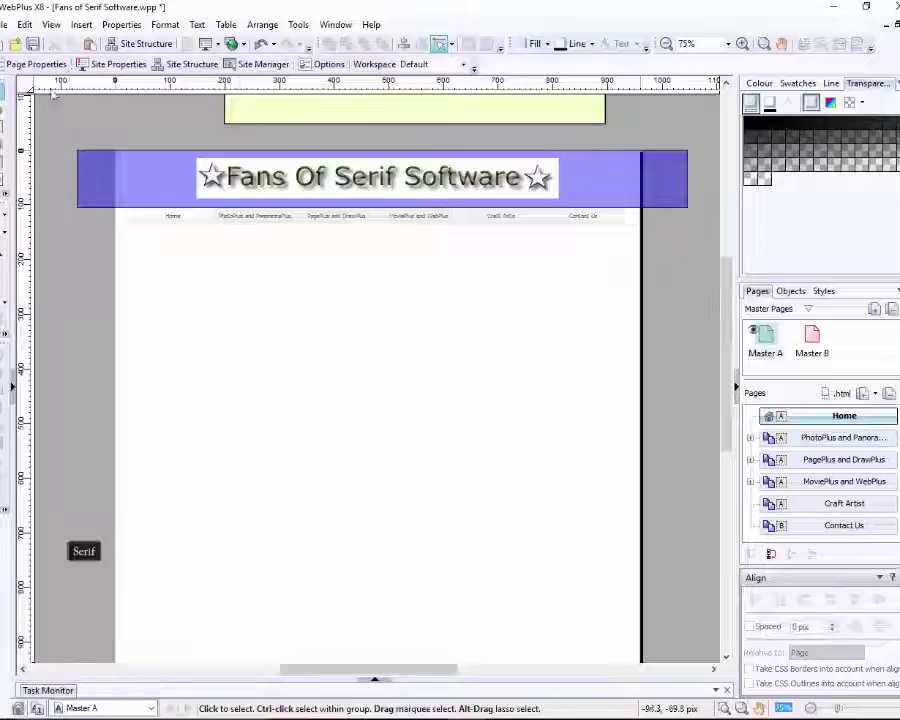
Step: Preview the site in Microsoft Edge, examine the header and navigation bar, and close the preview page
left_click(5, 24)
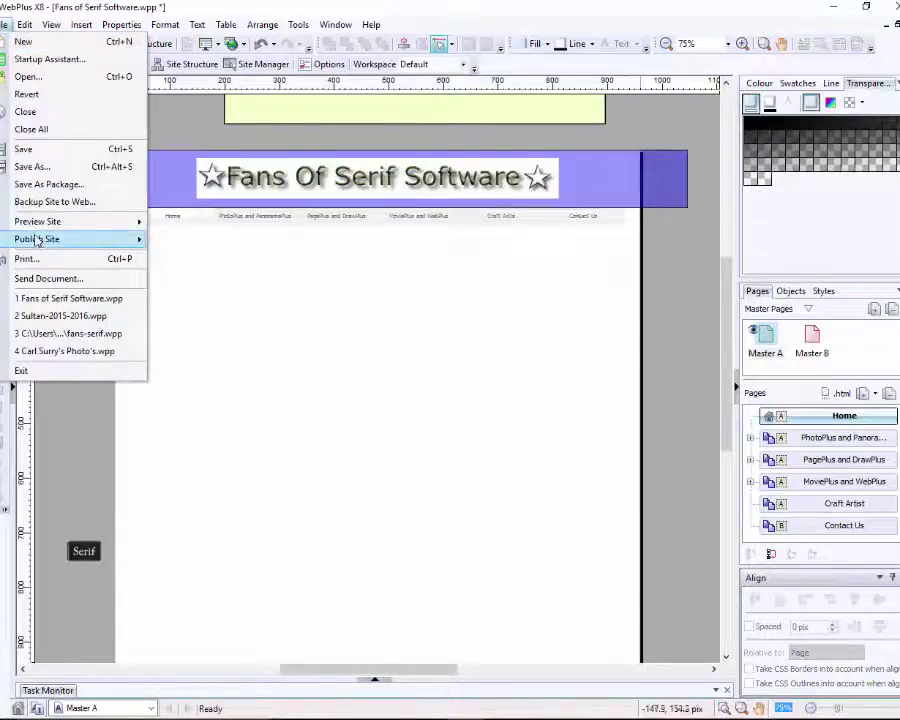
mouse_move(60, 221)
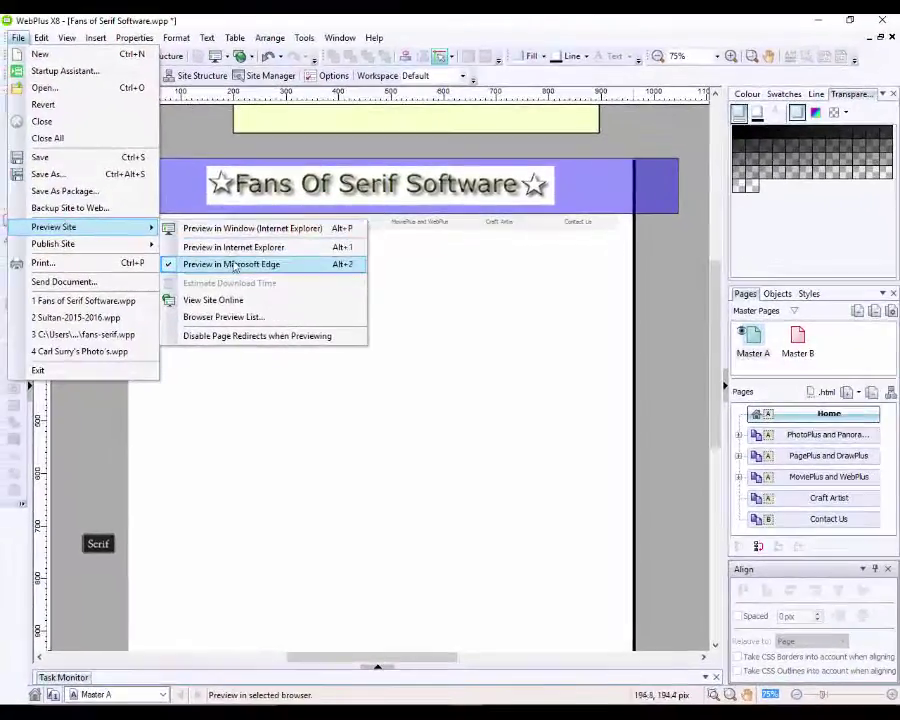
left_click(233, 265)
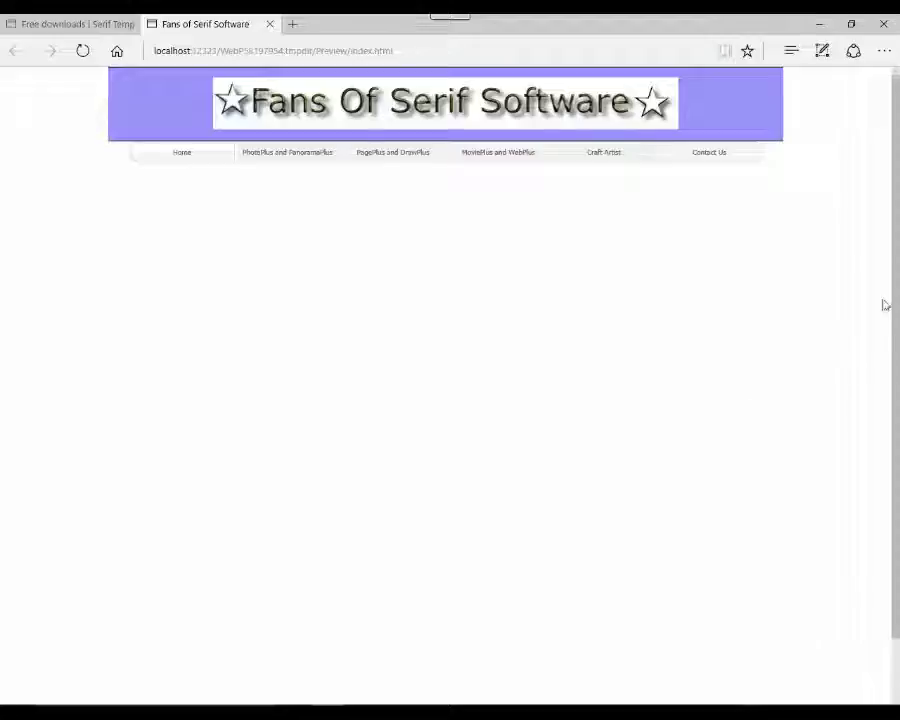
mouse_move(896, 190)
left_mouse_down()
mouse_move(897, 266)
mouse_move(892, 192)
left_mouse_up()
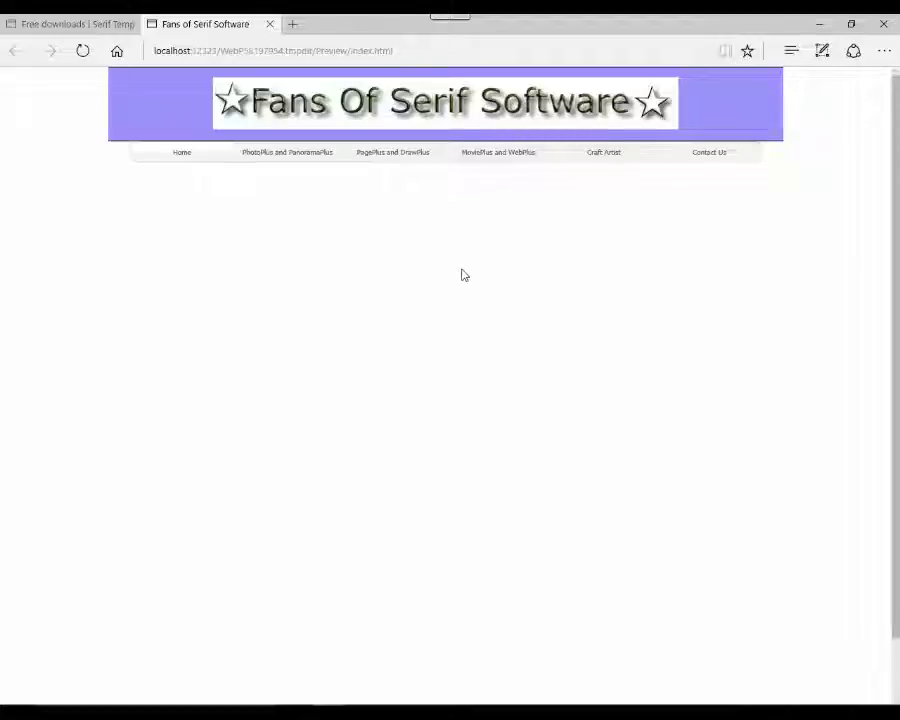
left_click(270, 24)
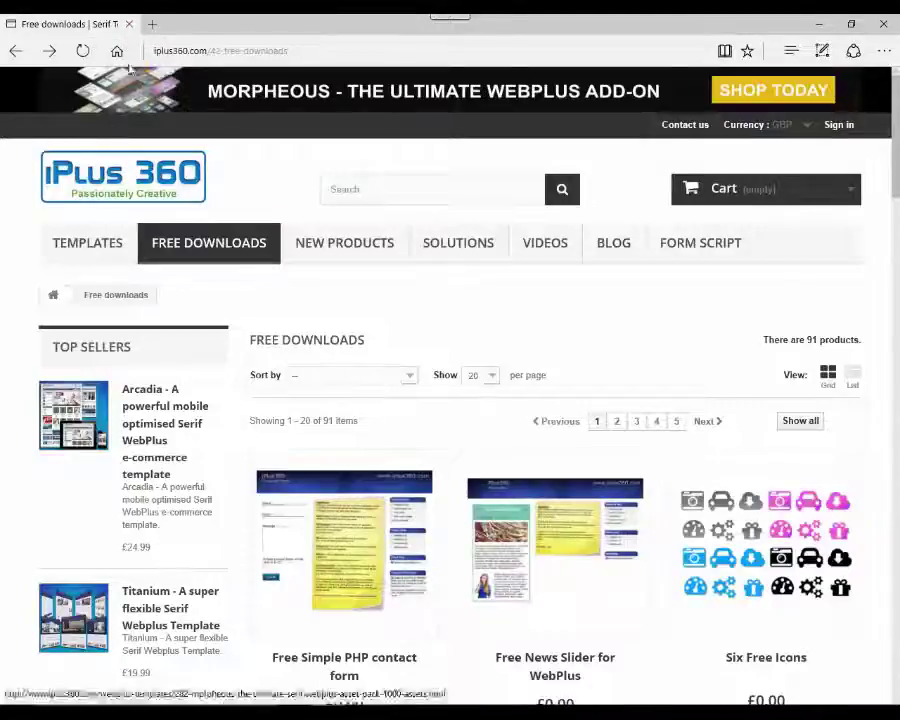
Step: Close the browser page and draw a text frame about 900 pixels wide across the blue footer strip on Master A
left_click(130, 26)
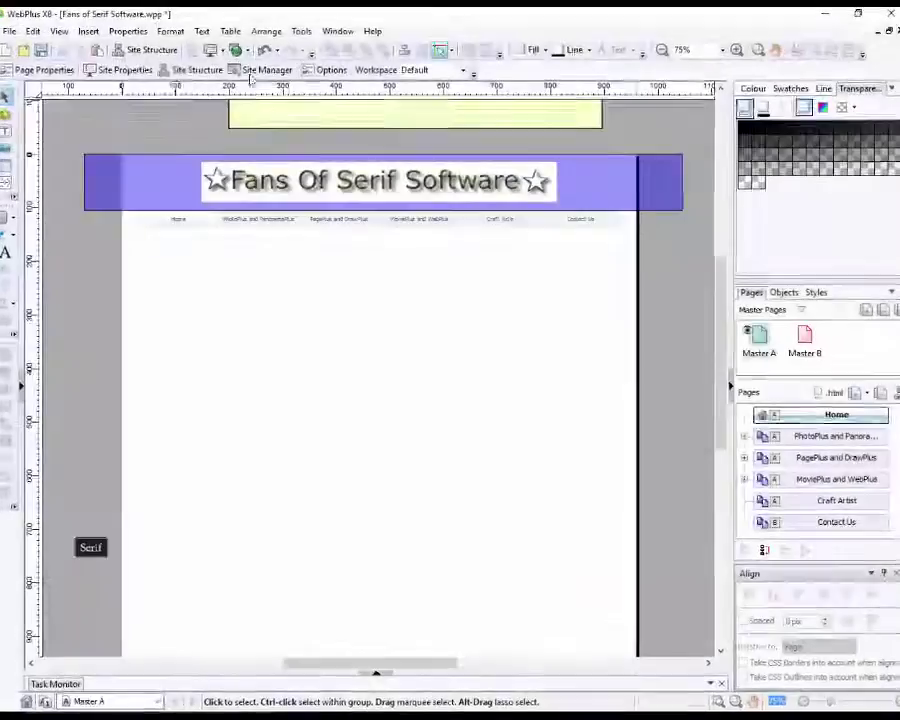
scroll(690, 290, "up", 2)
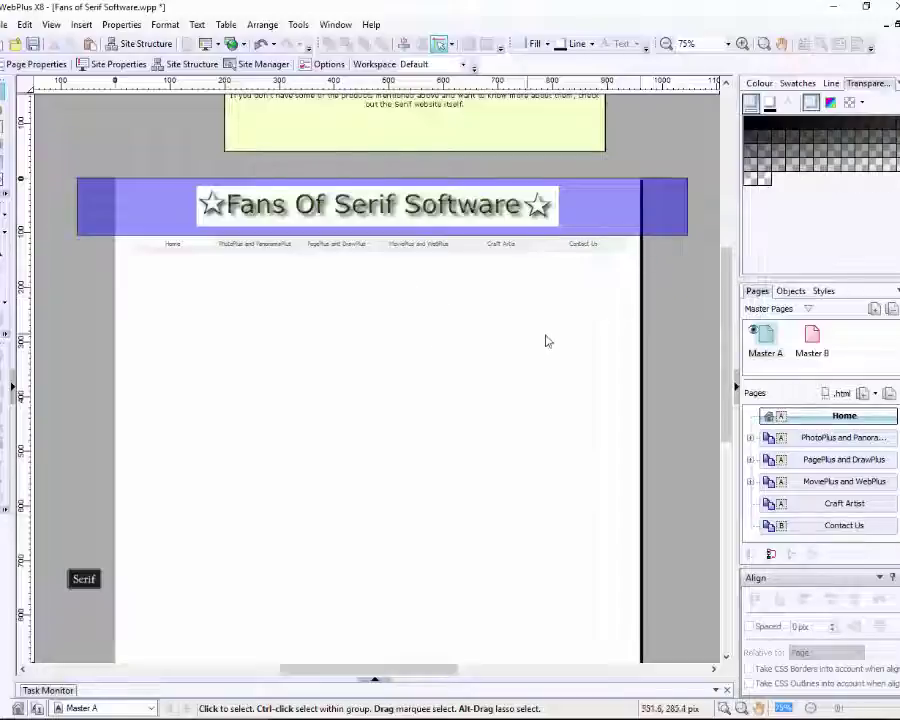
left_click_drag(727, 286, 729, 341)
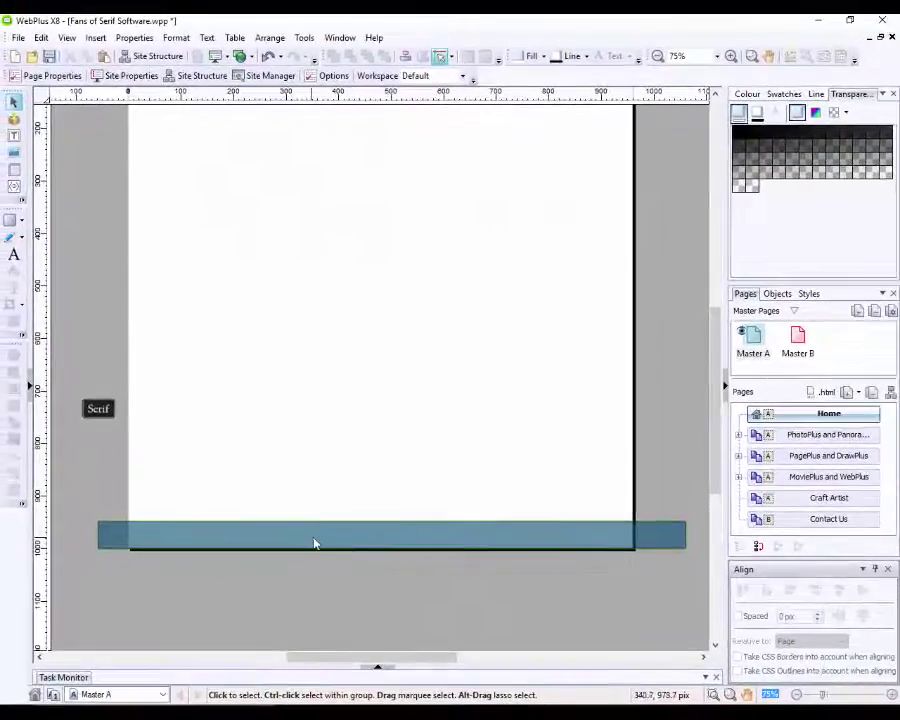
left_click(456, 535)
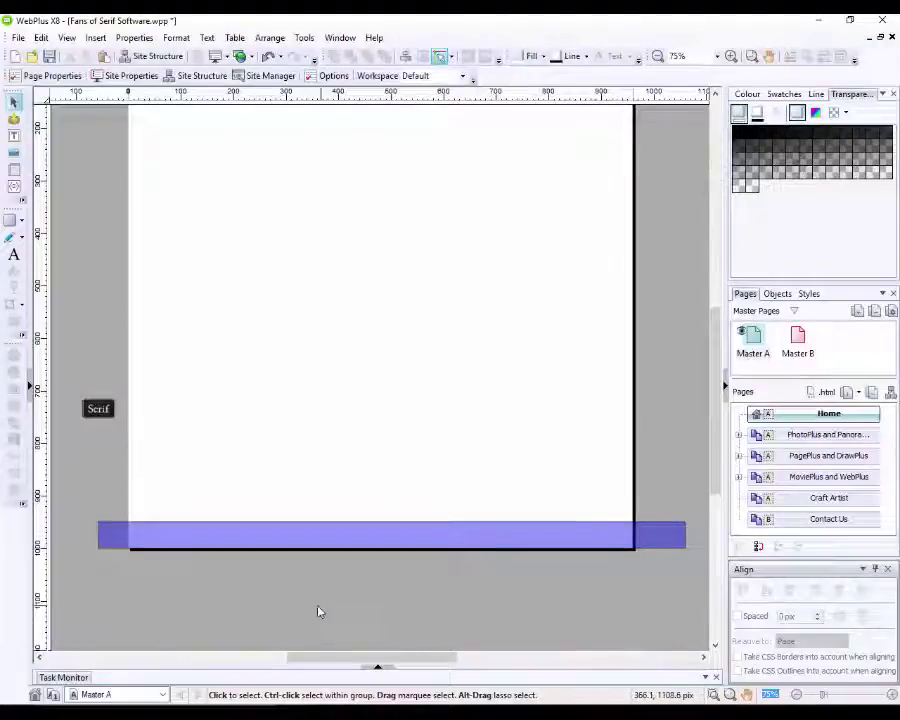
left_click(14, 135)
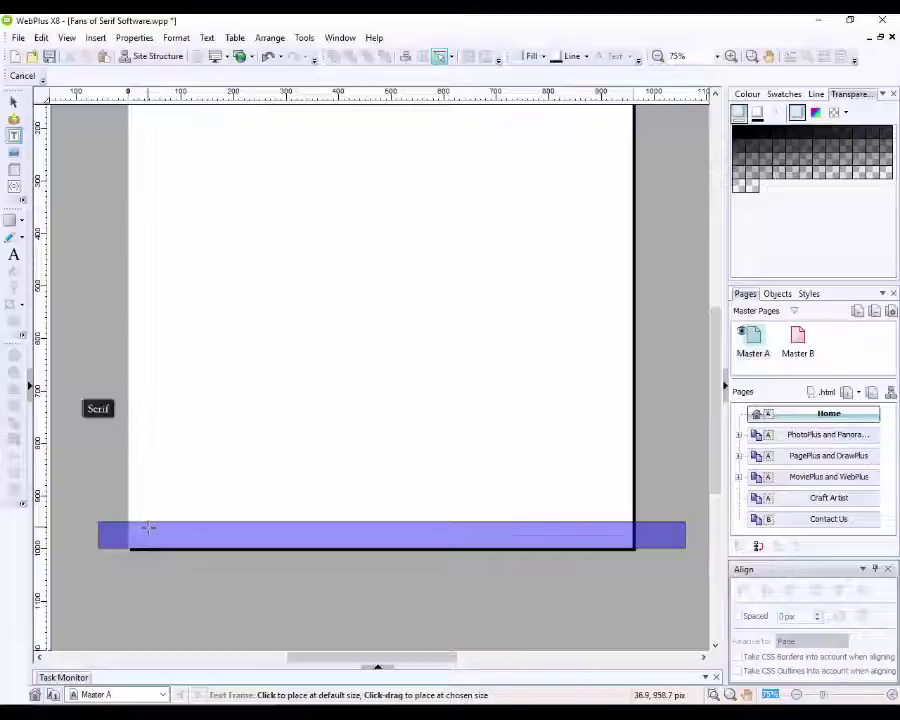
left_click_drag(147, 525, 620, 540)
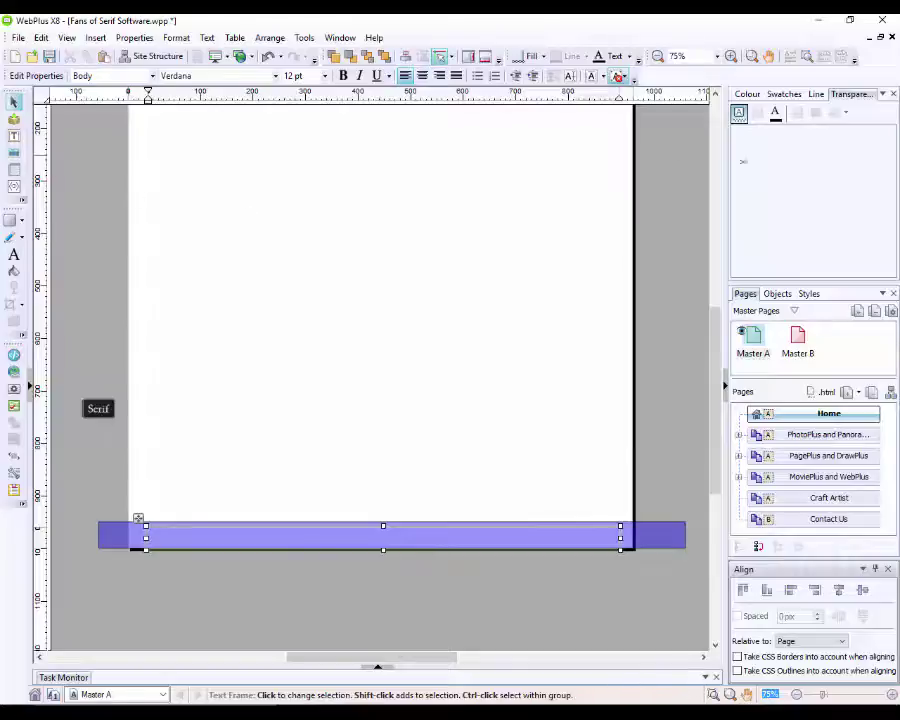
Step: Enter "For the Facebook Group called Fans Of Serif Software" in the footer text frame and centre it
left_click(750, 96)
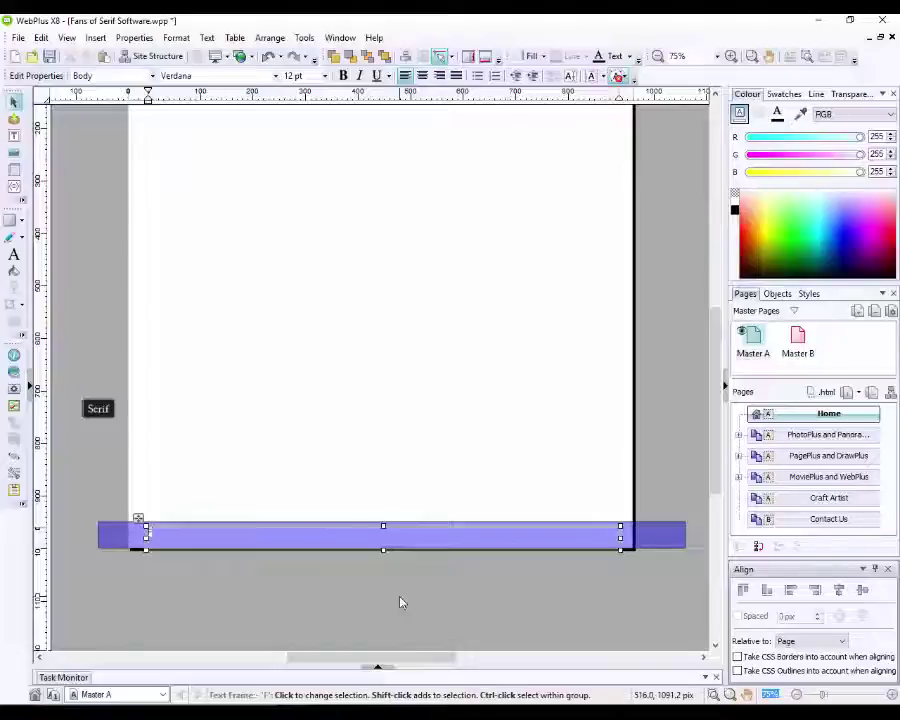
type("For")
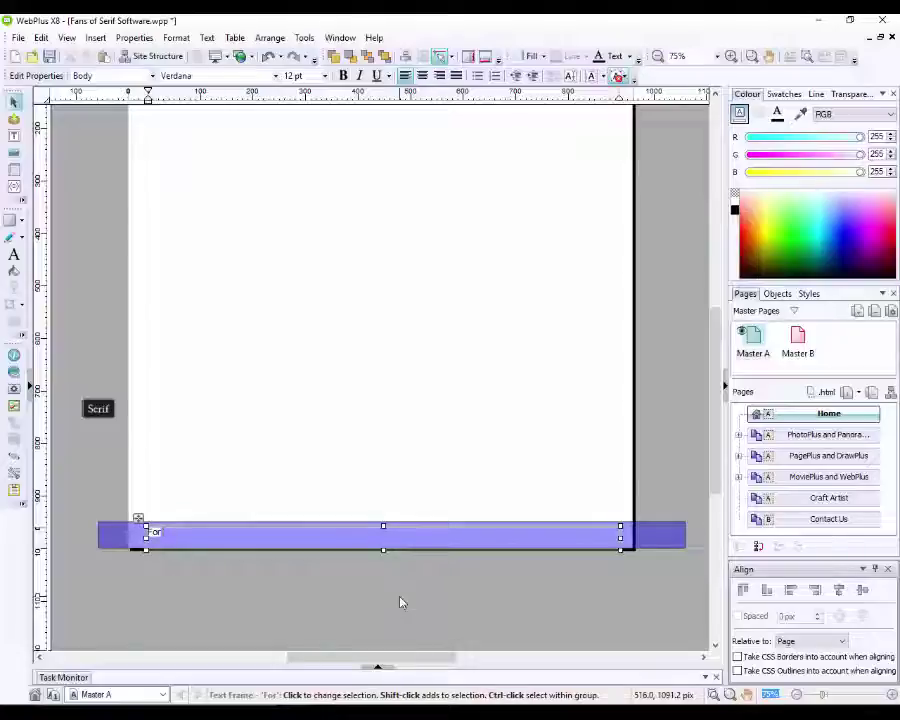
type(" the")
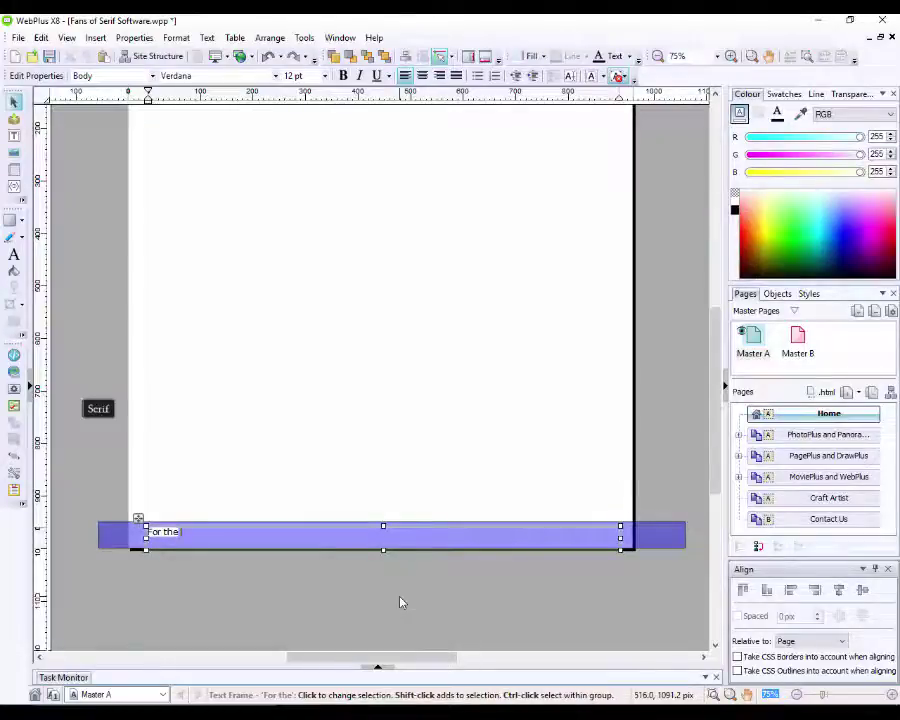
type(" Faceb")
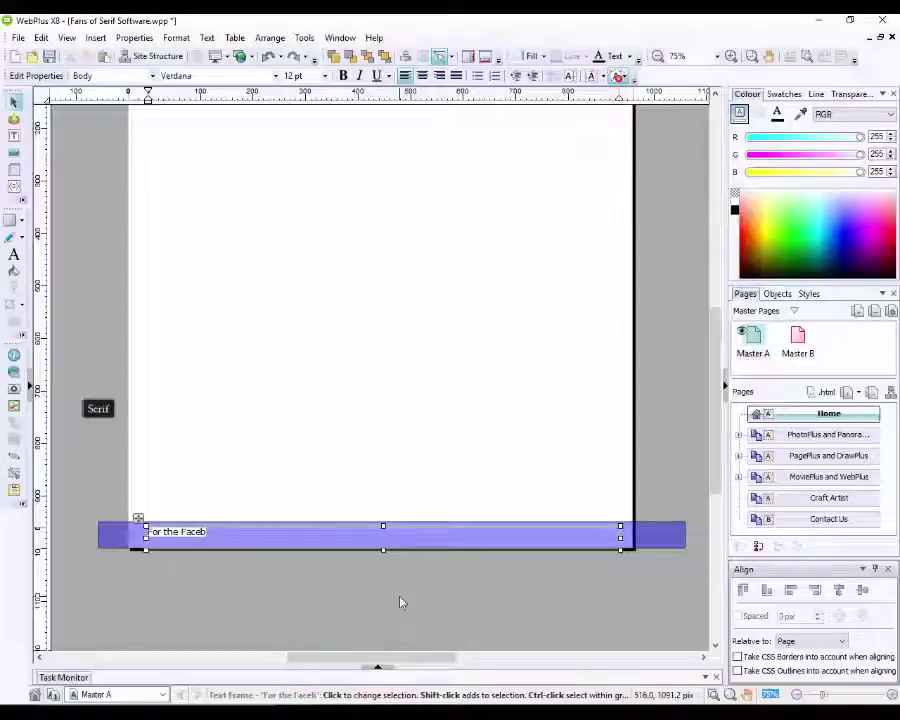
type("ook Gr")
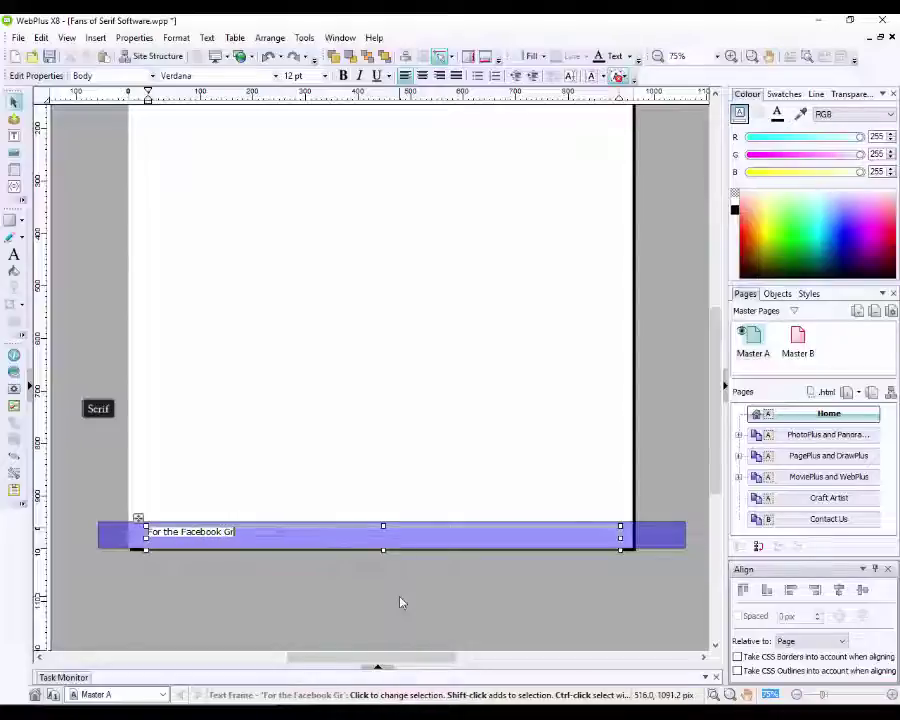
type("oup")
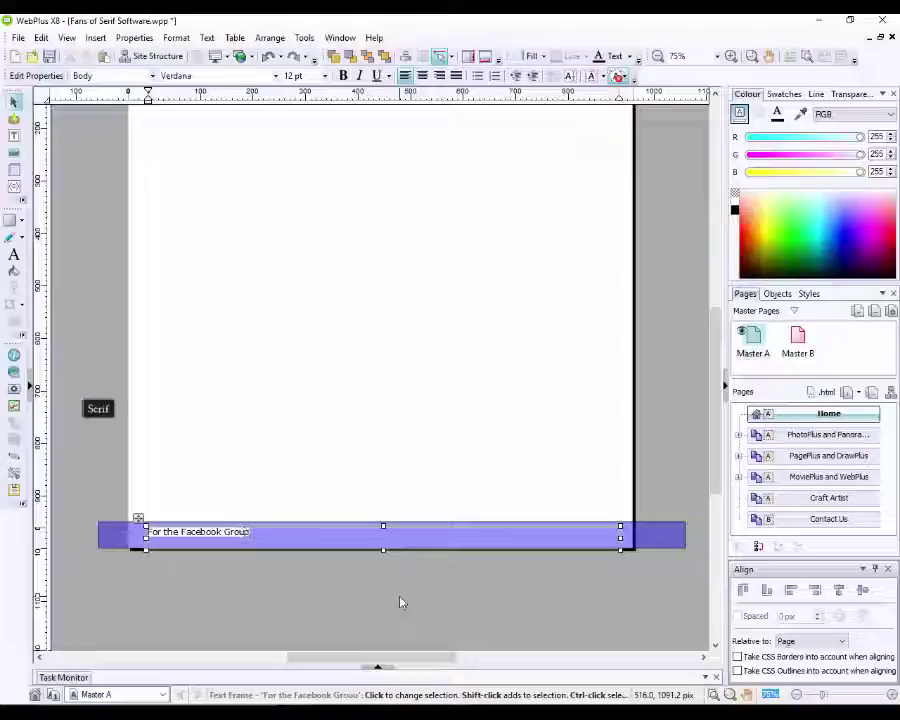
type(" call")
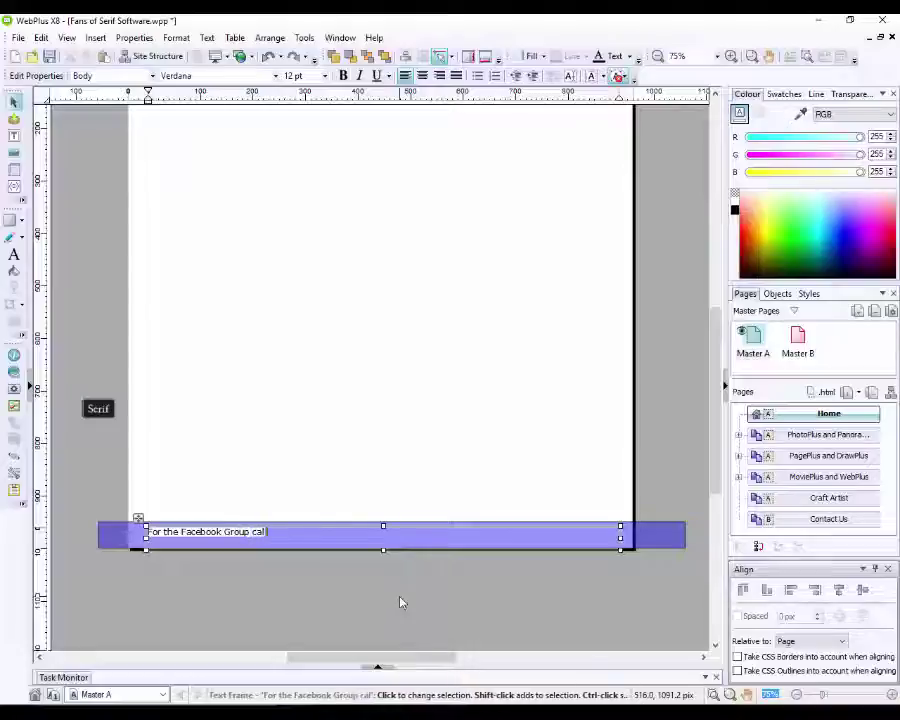
type("ed")
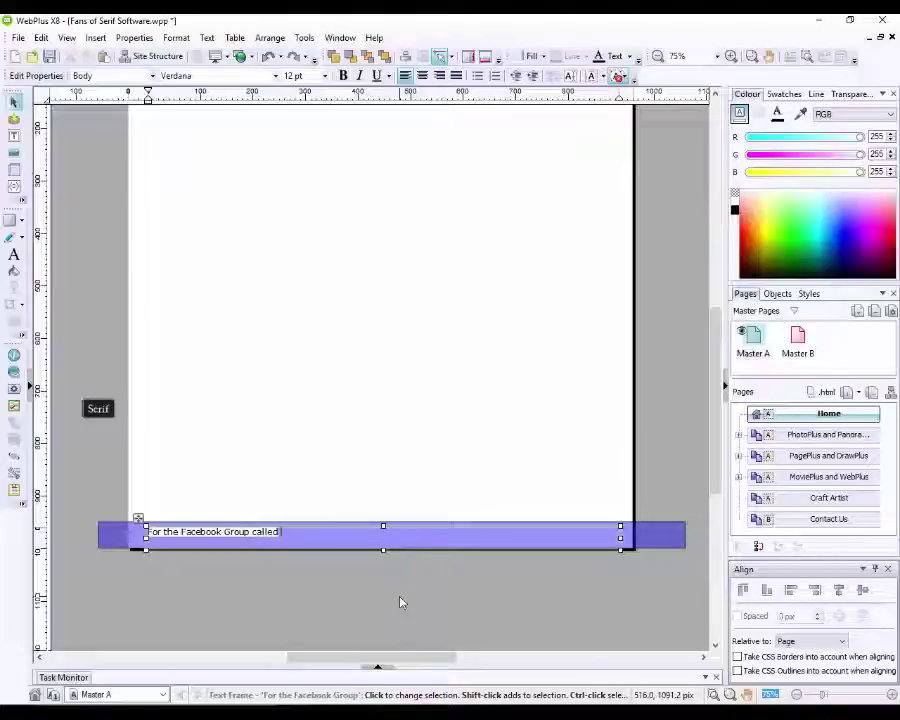
type(" Fans")
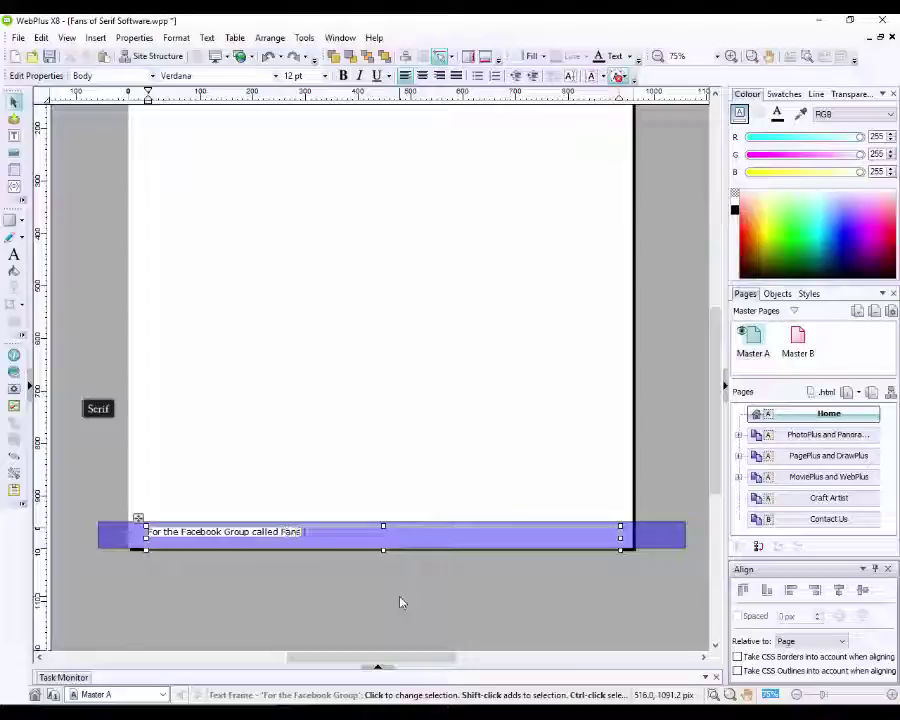
type(" Of ")
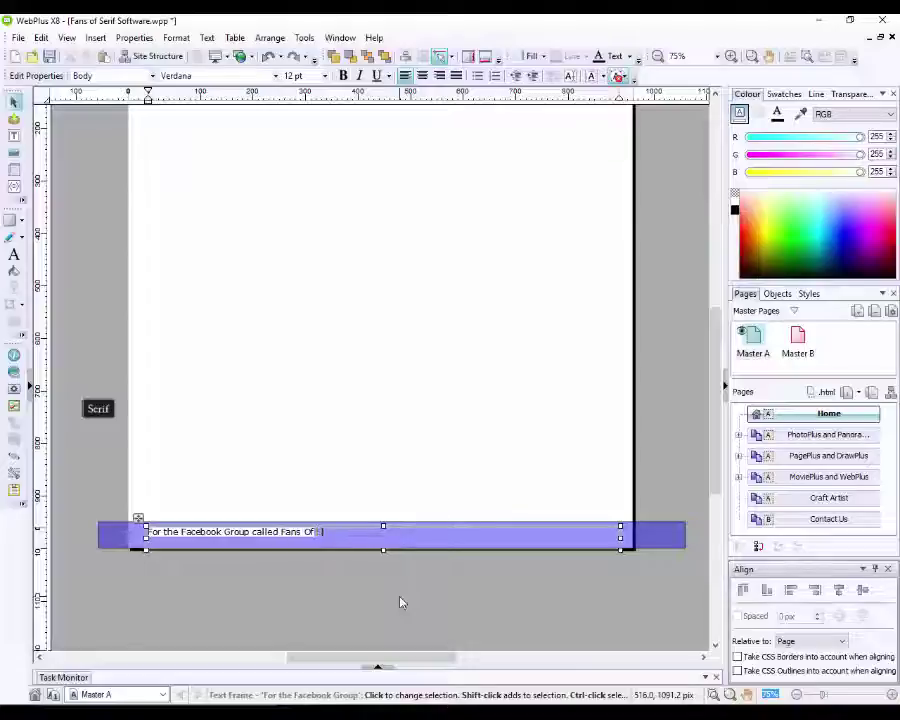
type("Serif")
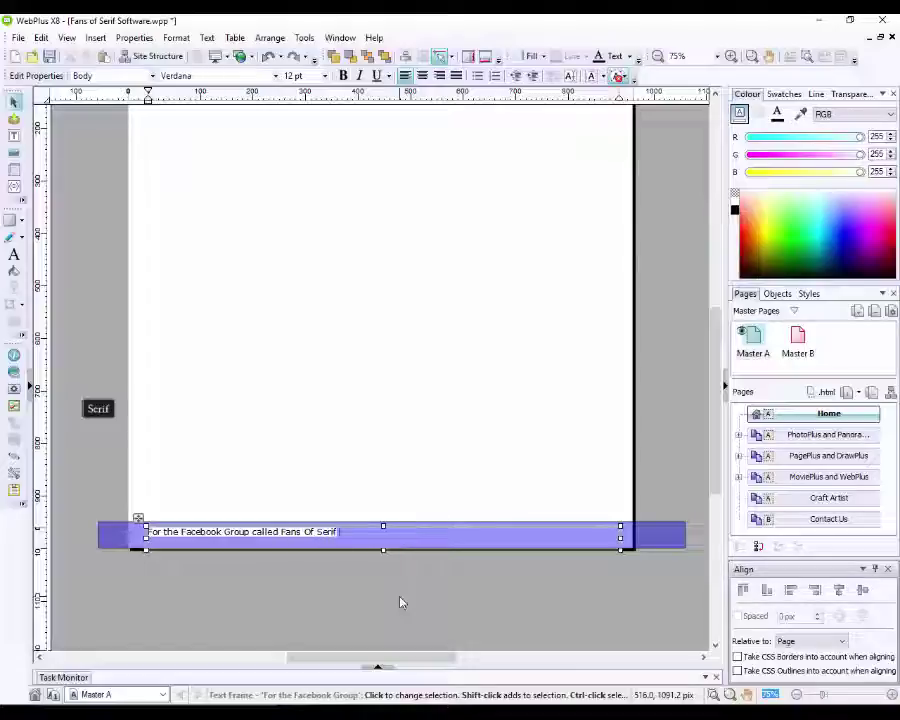
type(" Soft")
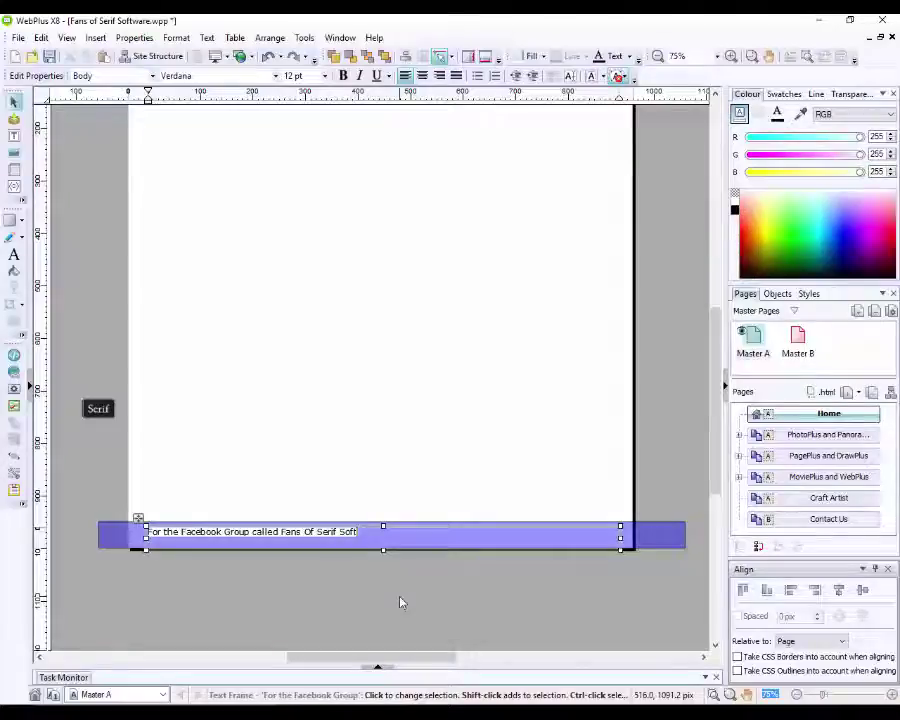
type("w")
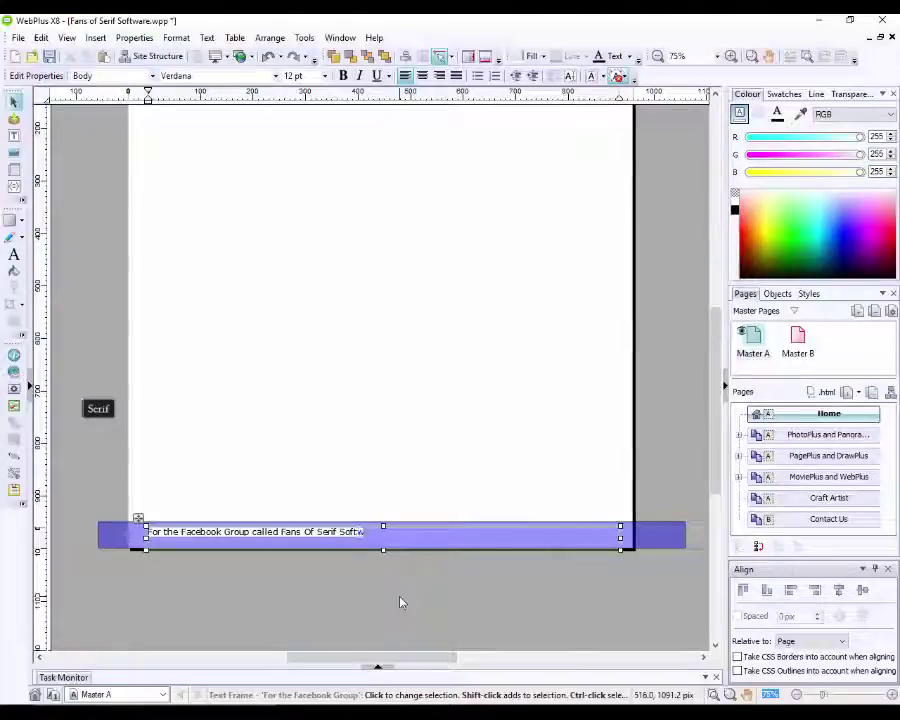
type("are")
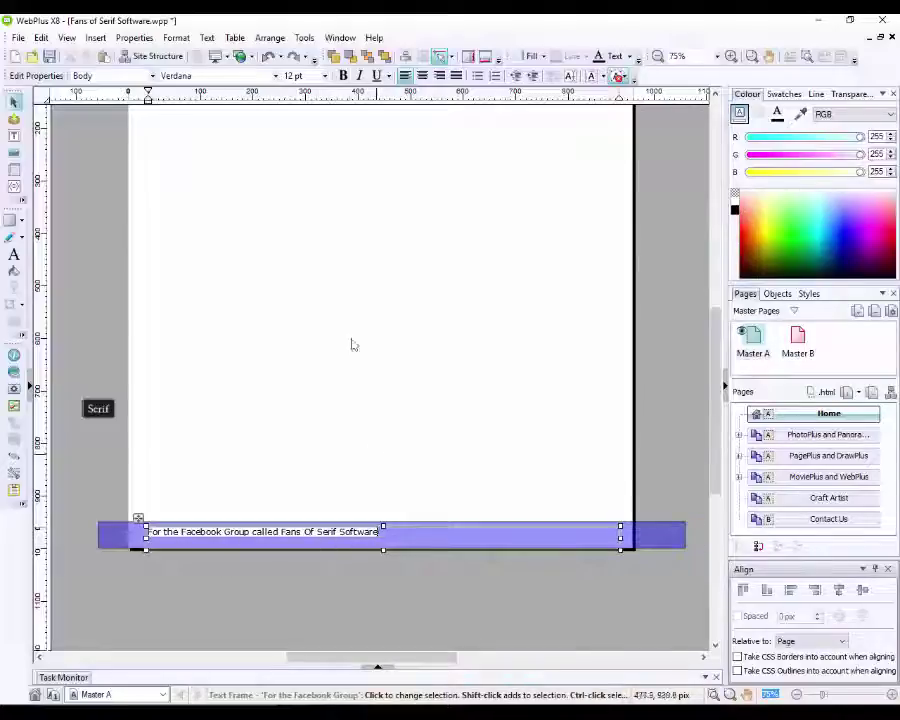
left_click(422, 75)
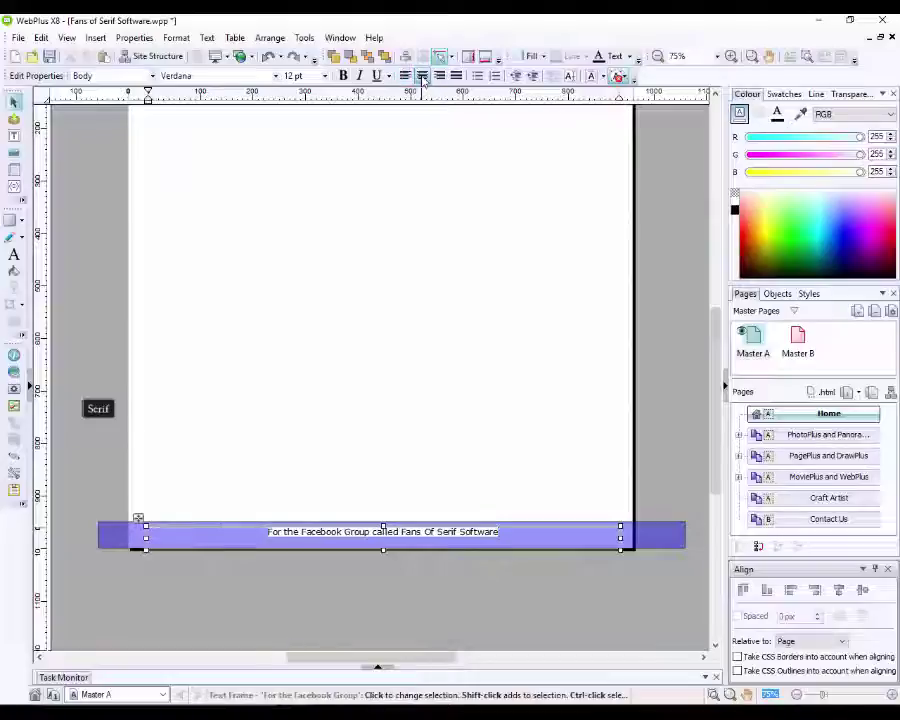
Step: Try to set the footer text size to 16 pt
left_click(324, 76)
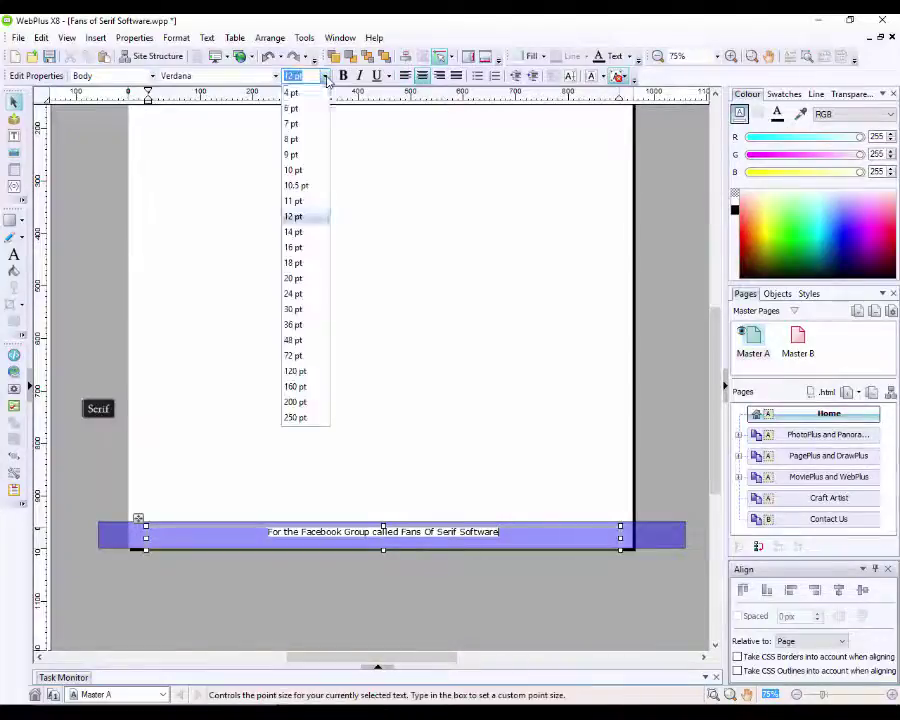
left_click(296, 247)
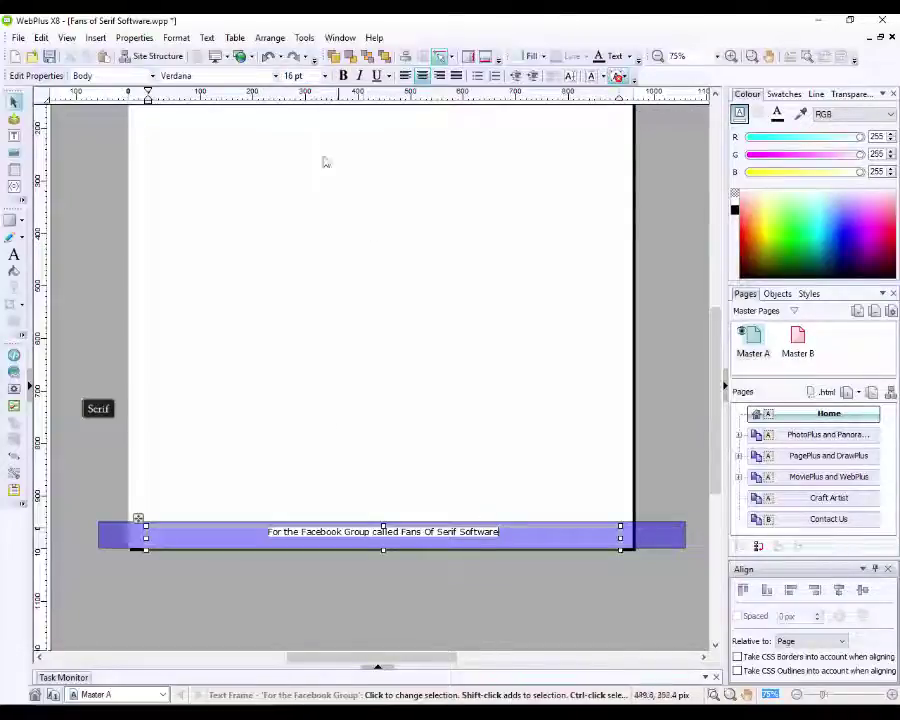
left_click(325, 76)
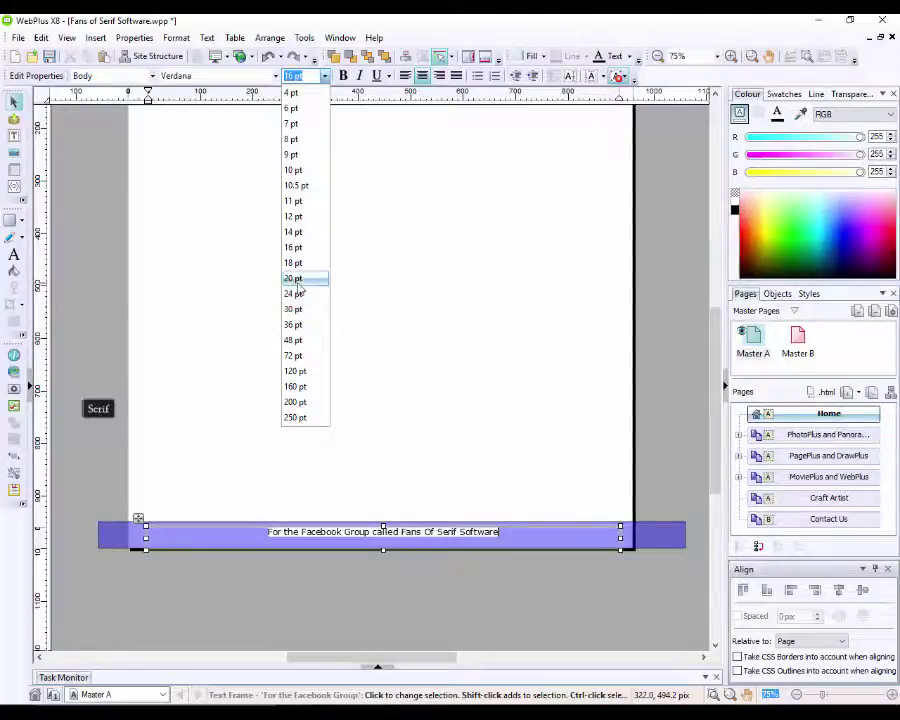
left_click(488, 552)
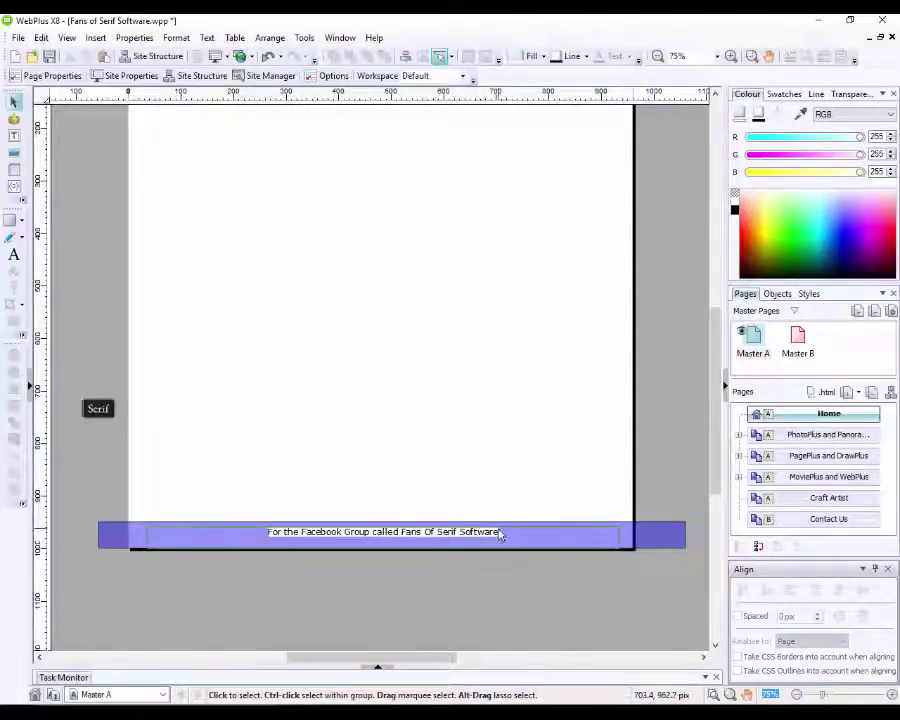
Step: Set the whole footer text line to 18 pt
left_click(501, 535)
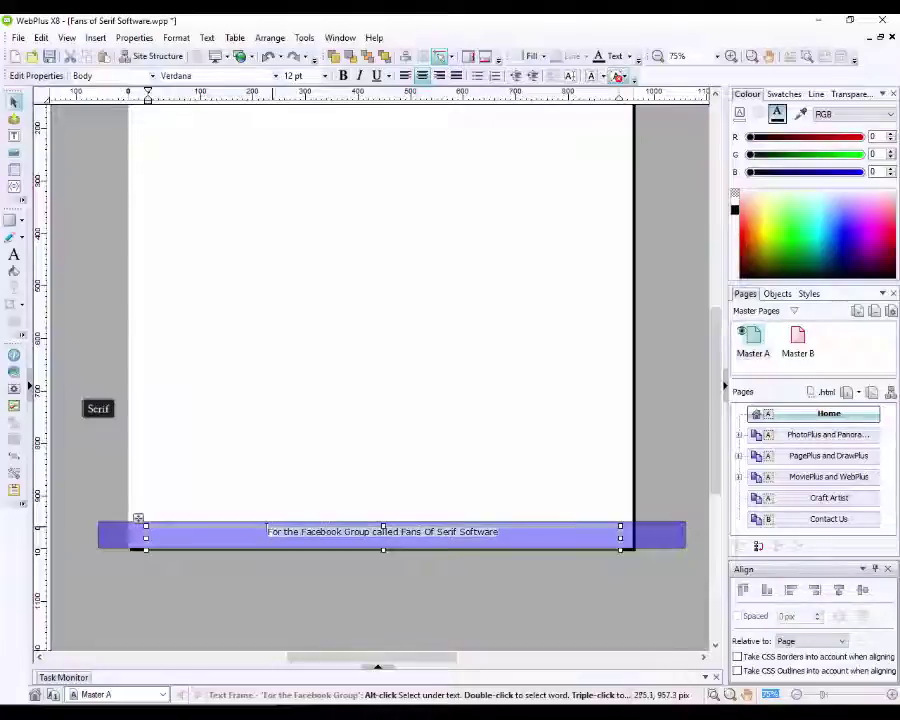
left_click(325, 76)
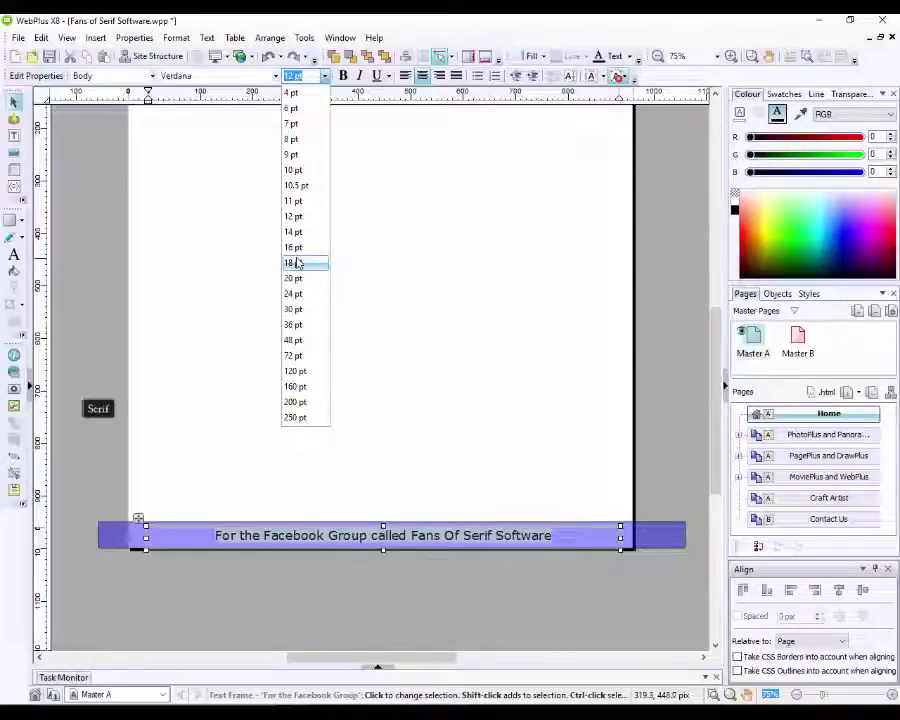
left_click(297, 263)
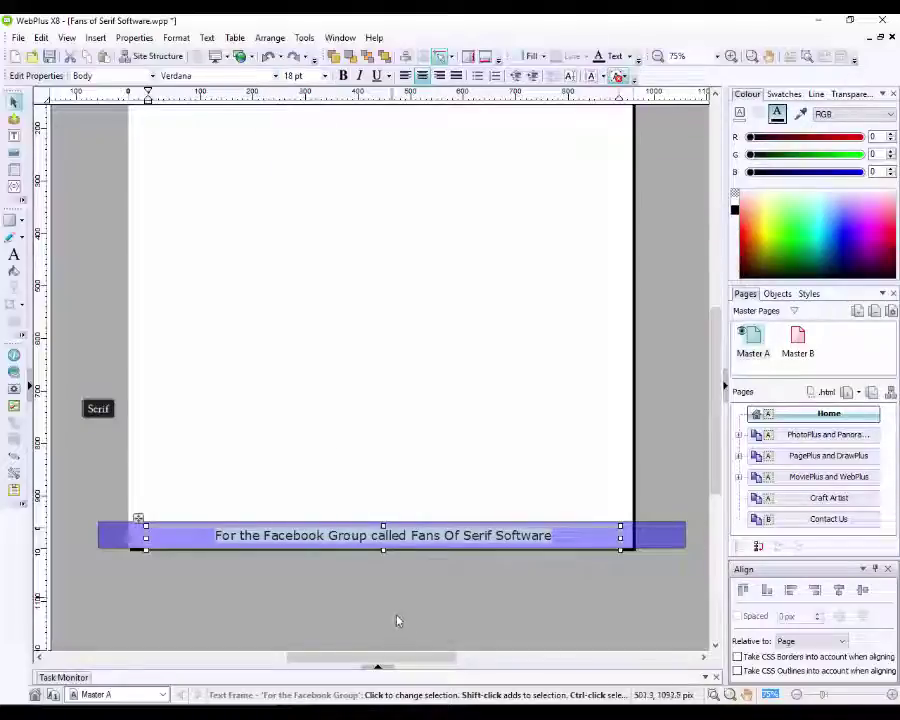
left_click(408, 622)
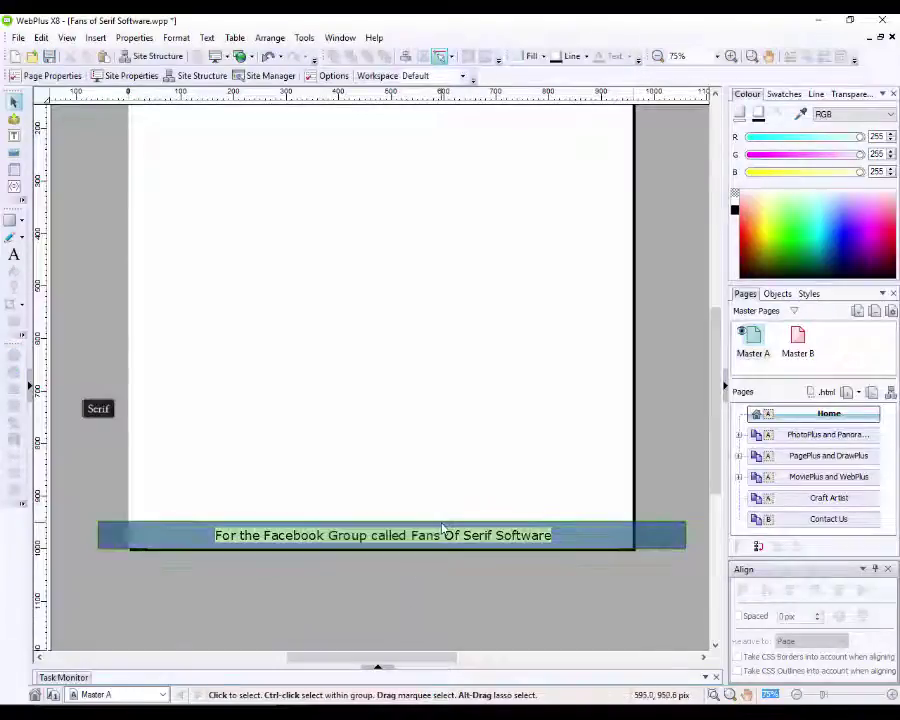
Step: Remove the background fill behind the whole footer text line and colour the text white
left_click(470, 536)
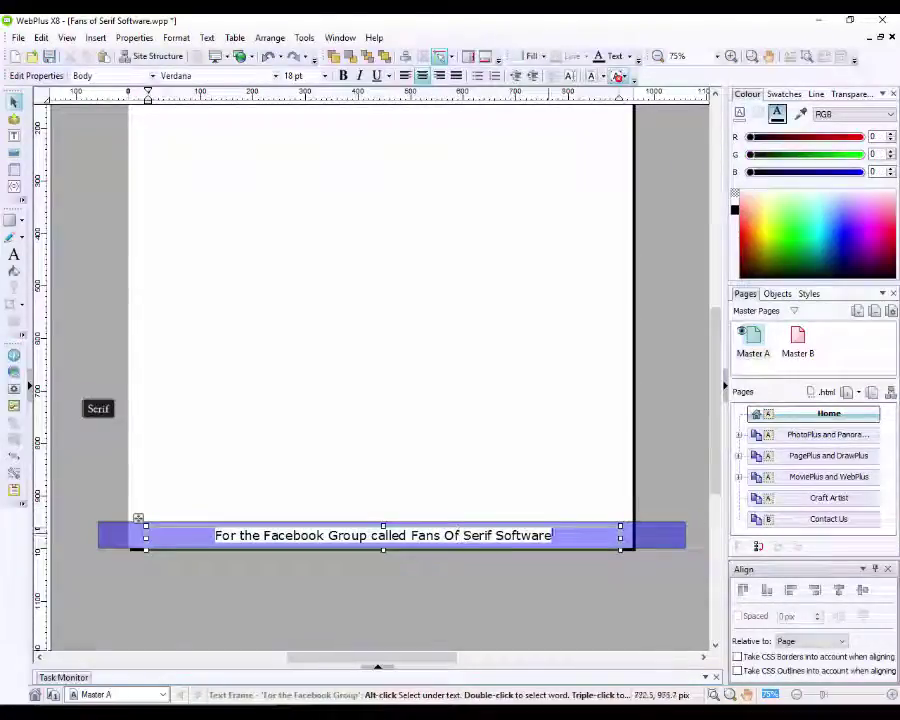
left_click_drag(554, 533, 214, 536)
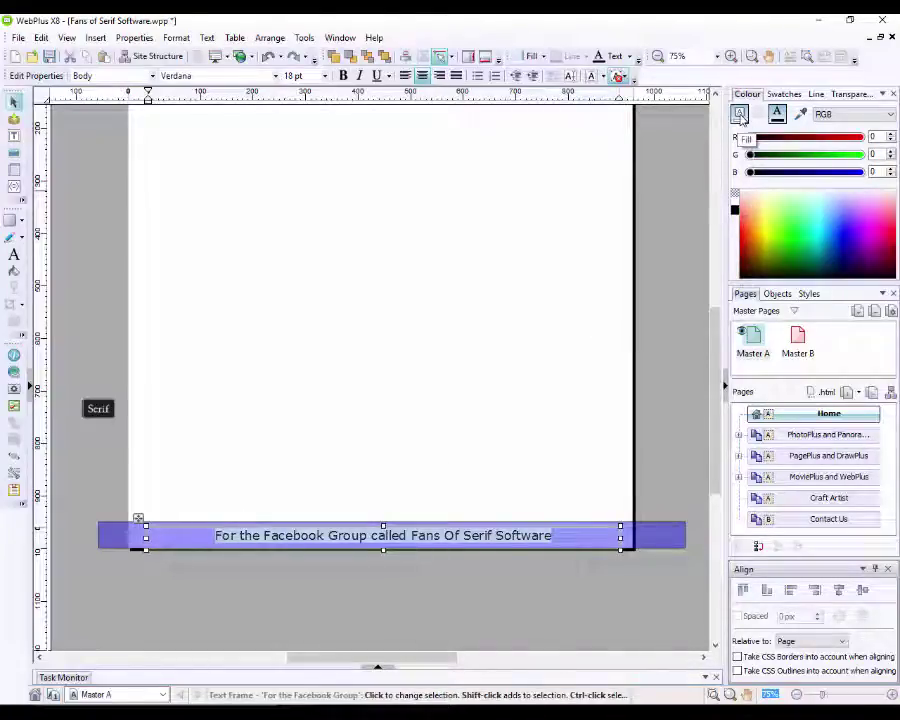
left_click(741, 114)
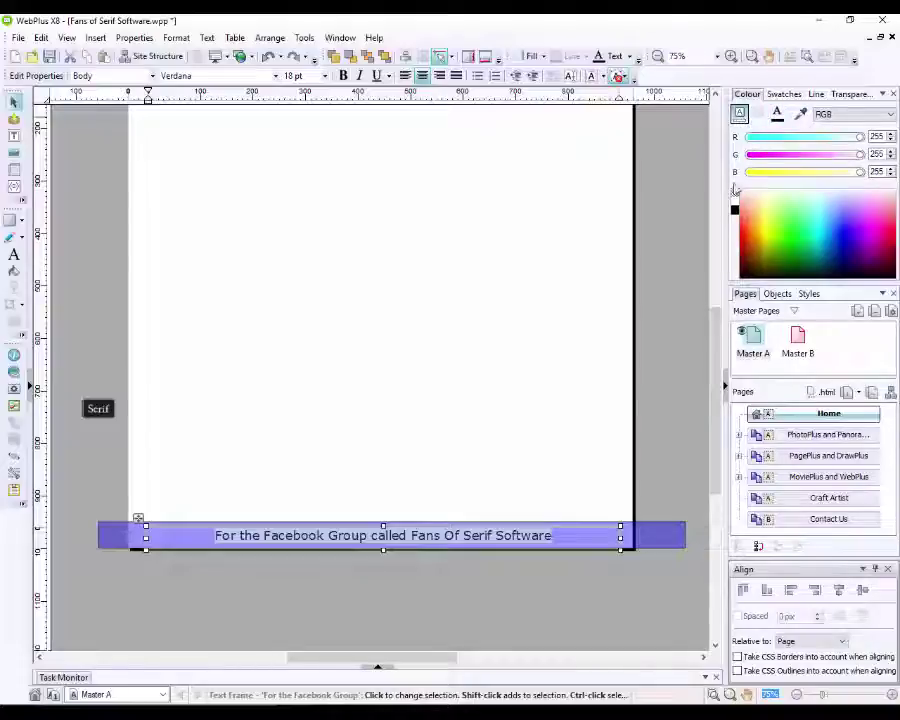
left_click(735, 194)
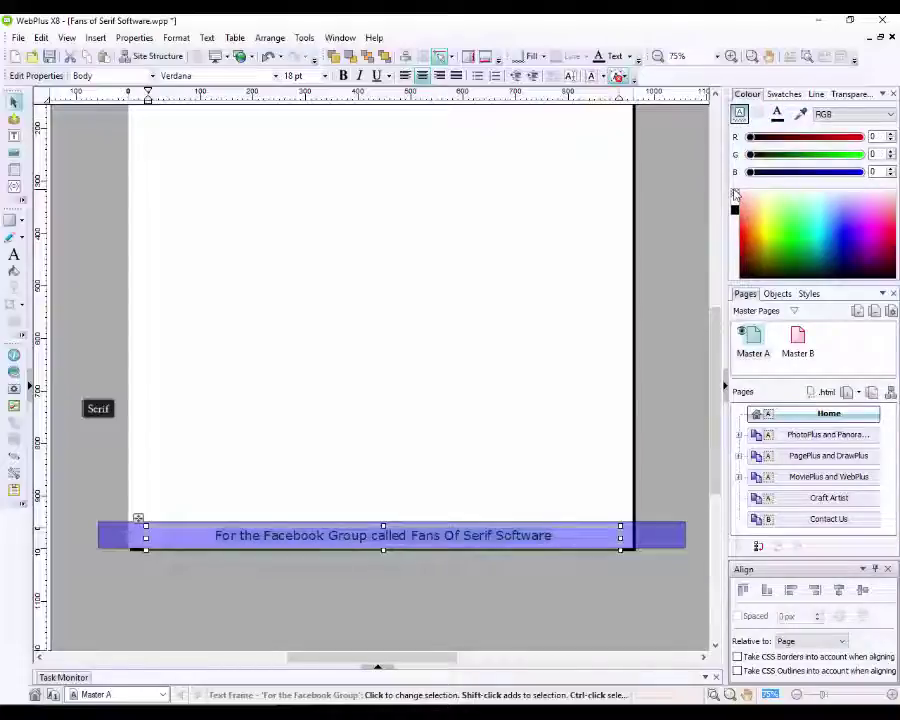
left_click(777, 115)
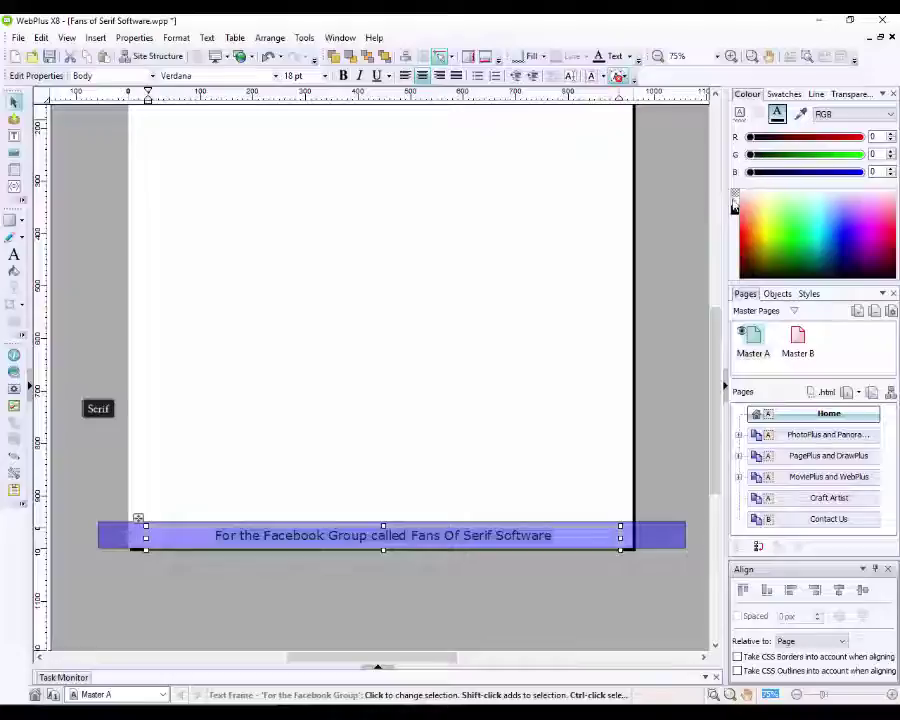
left_click(736, 195)
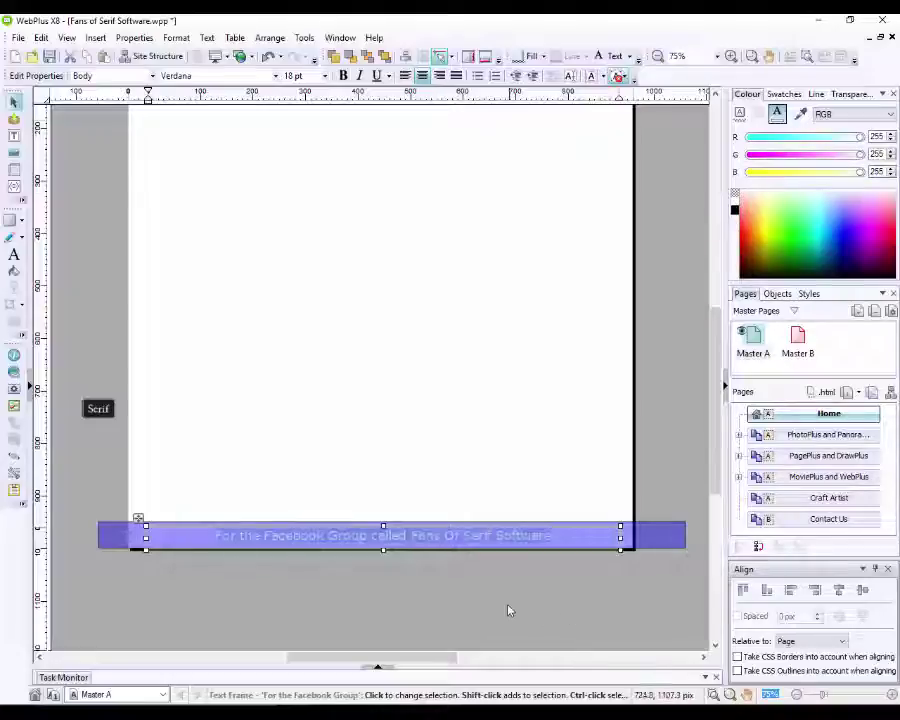
Step: Set the page name of the PhotoPlus and PanoramaPlus page to "Software"
left_click(505, 622)
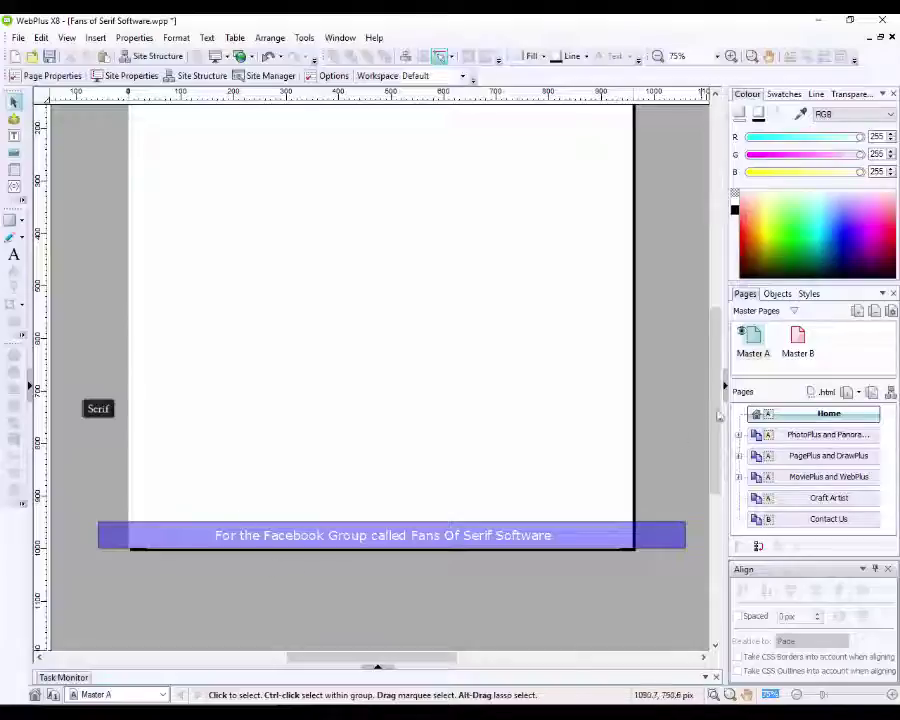
left_click_drag(719, 382, 717, 325)
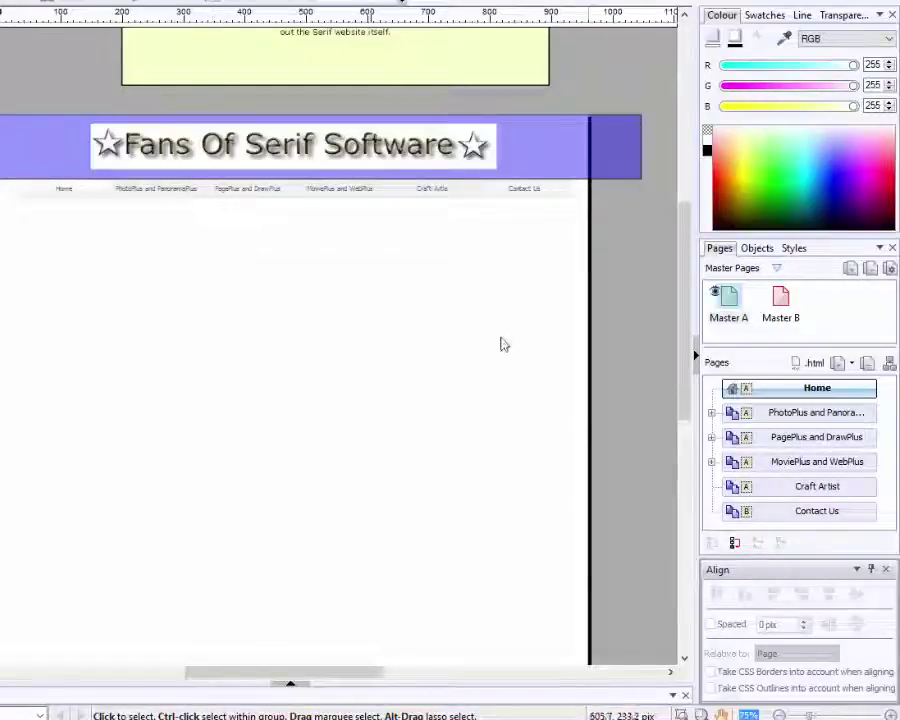
left_click(807, 418)
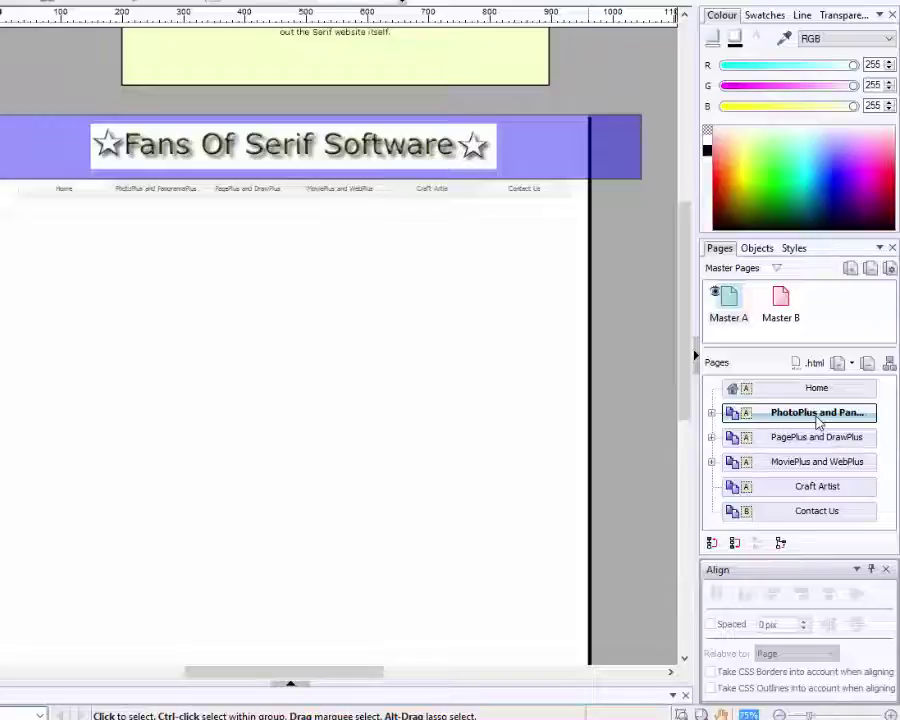
right_click(818, 422)
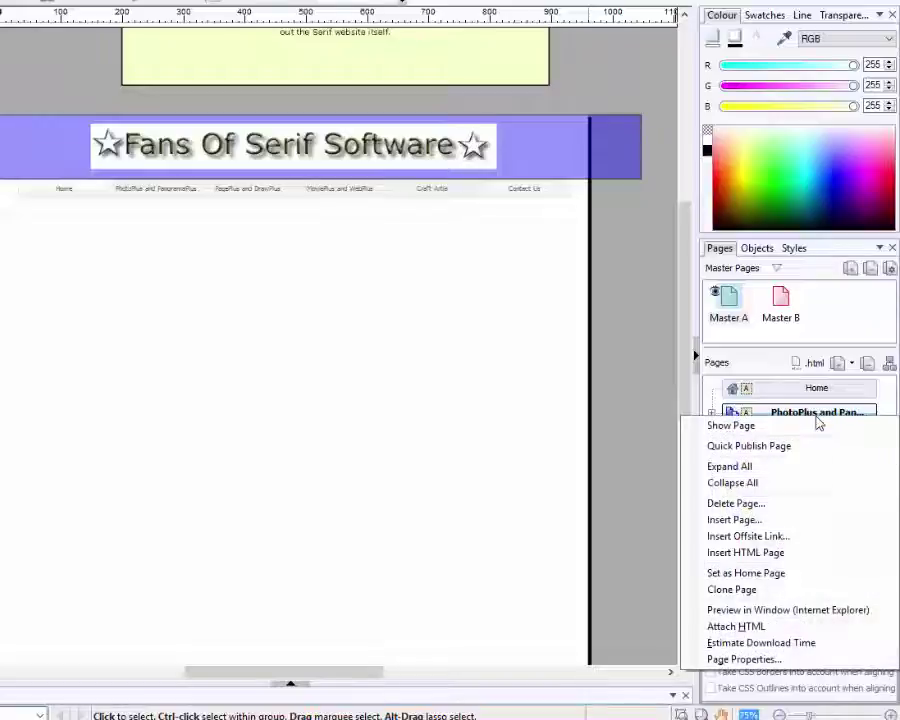
left_click(768, 662)
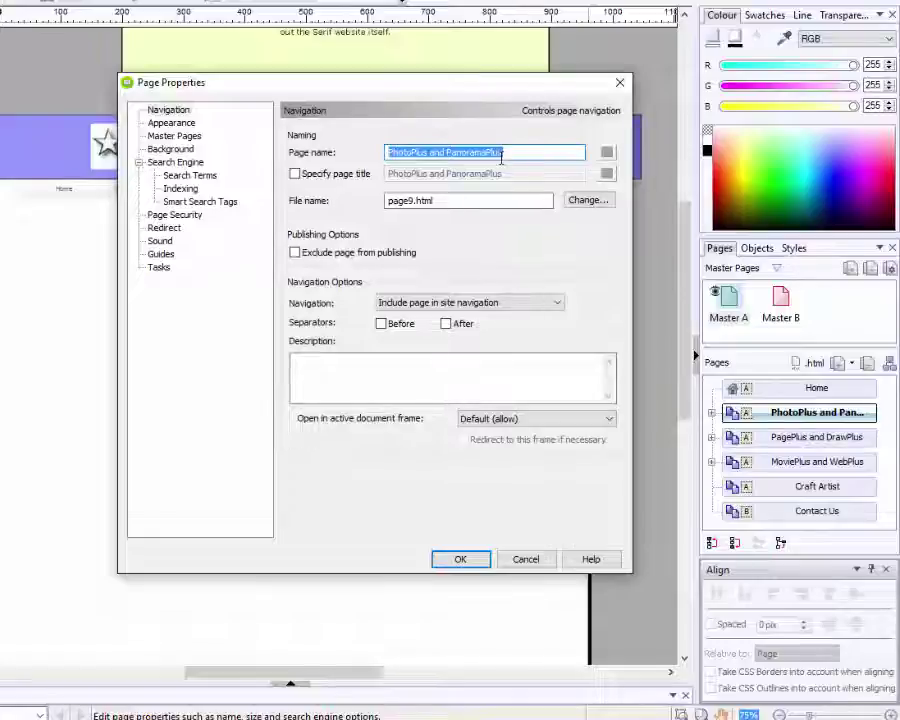
type("Software")
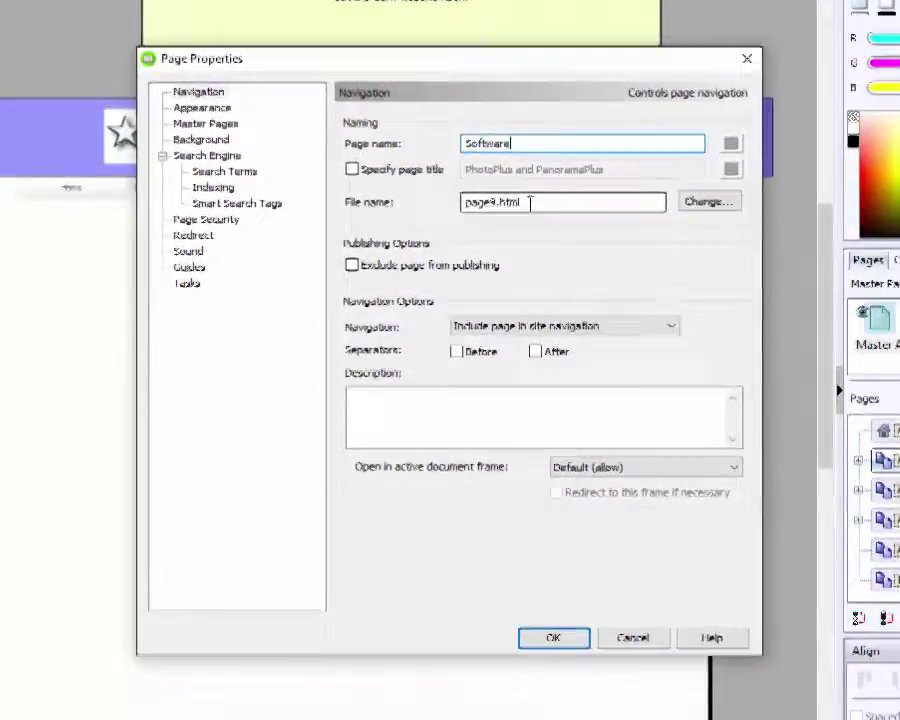
Step: Try to replace the page's file name page9.html with "Software", accepting the html extension but cancelling the lower-case conversion
left_click_drag(524, 241, 470, 243)
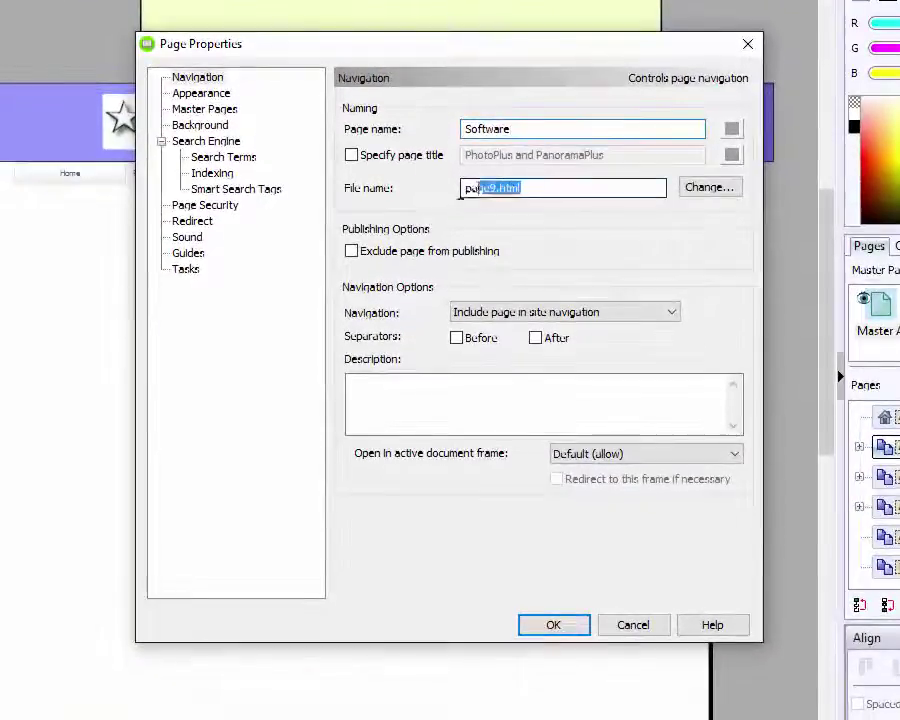
left_click_drag(462, 195, 458, 195)
type("Software")
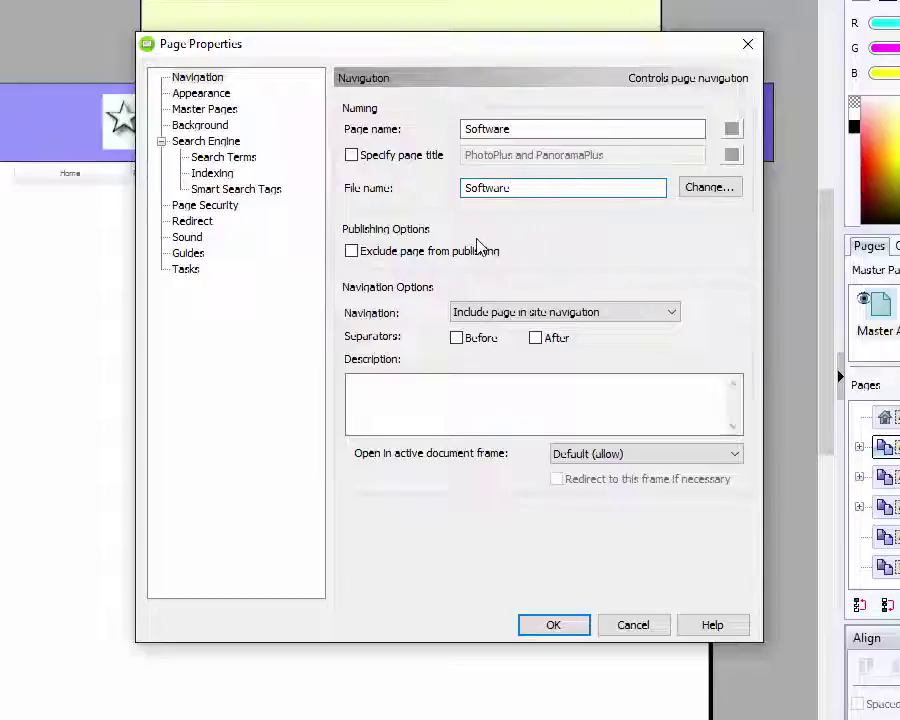
left_click(553, 625)
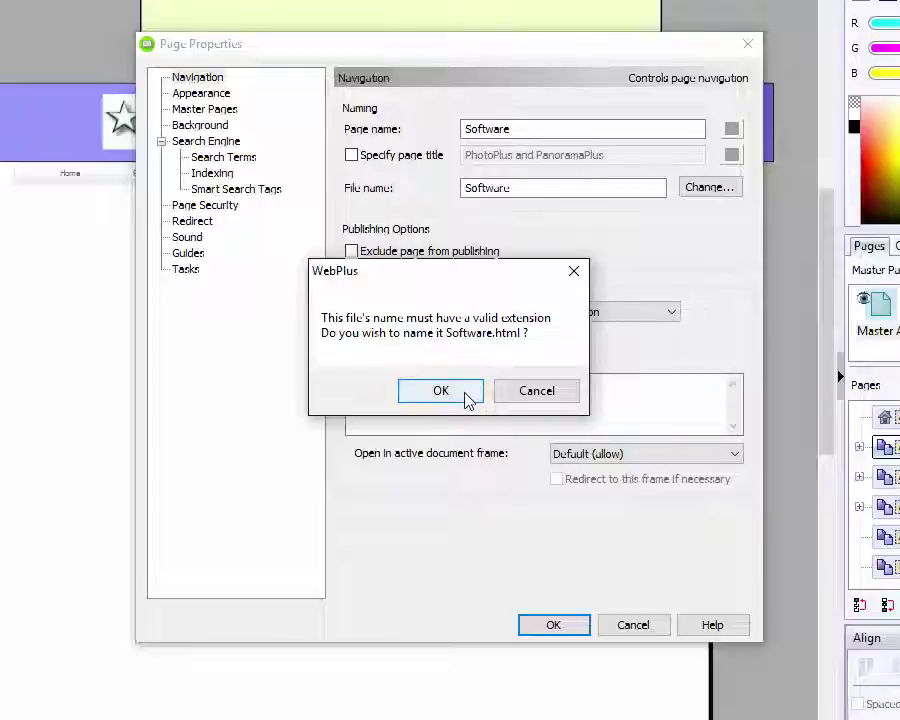
left_click(441, 391)
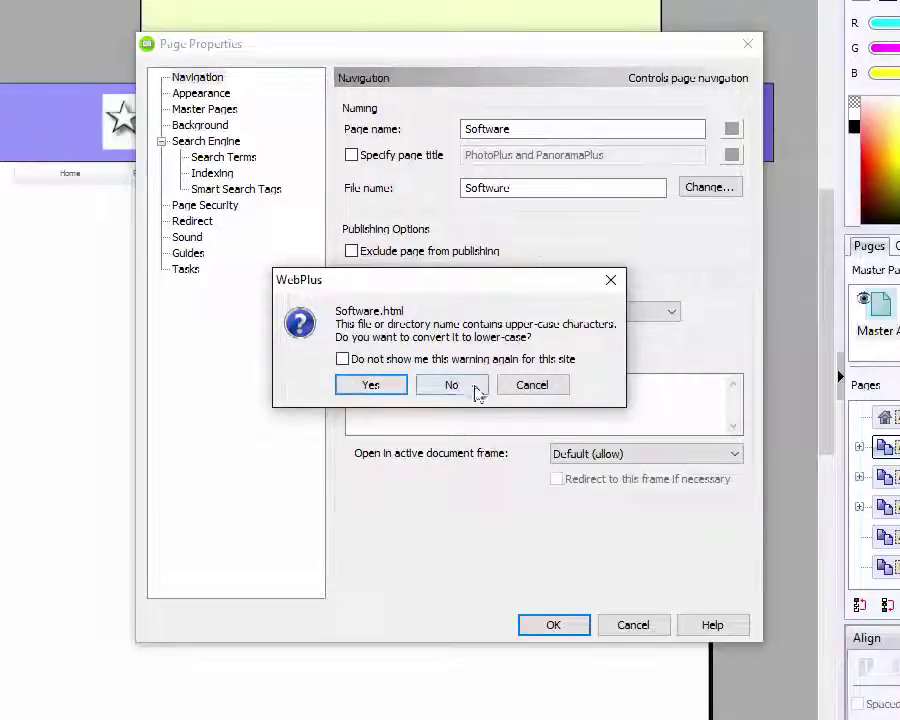
left_click(532, 386)
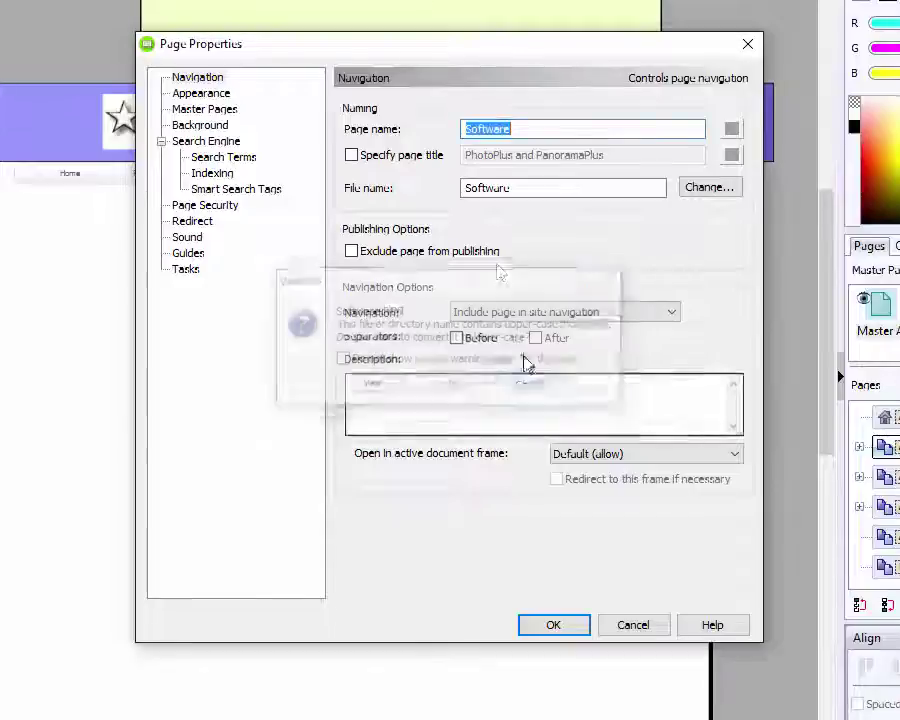
Step: Correct the page's file name to software.html and apply the page properties
left_click(471, 191)
key("BackSpace")
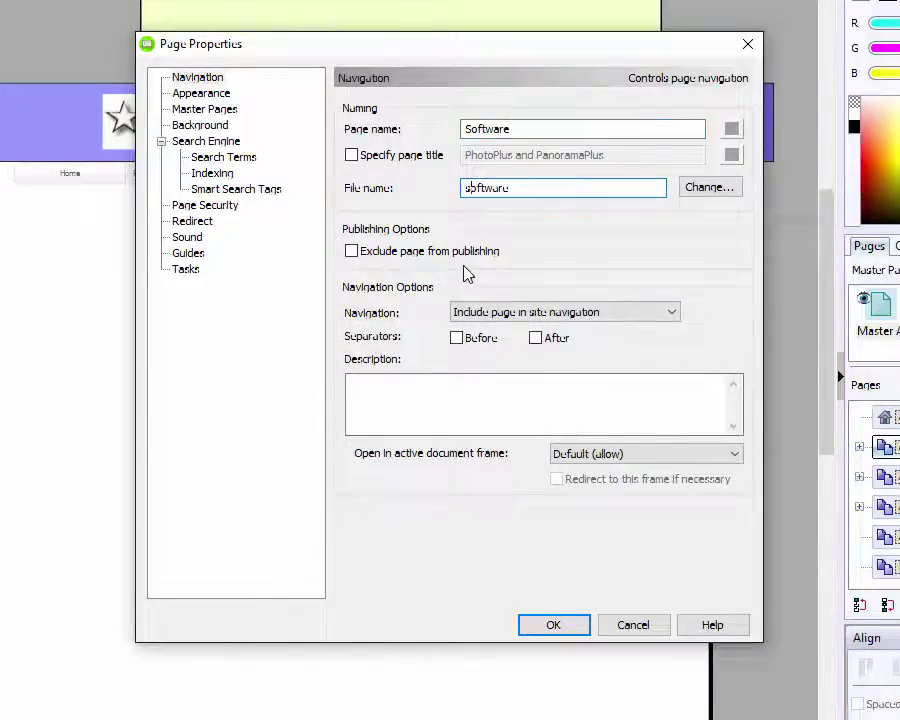
type("s")
left_click(519, 187)
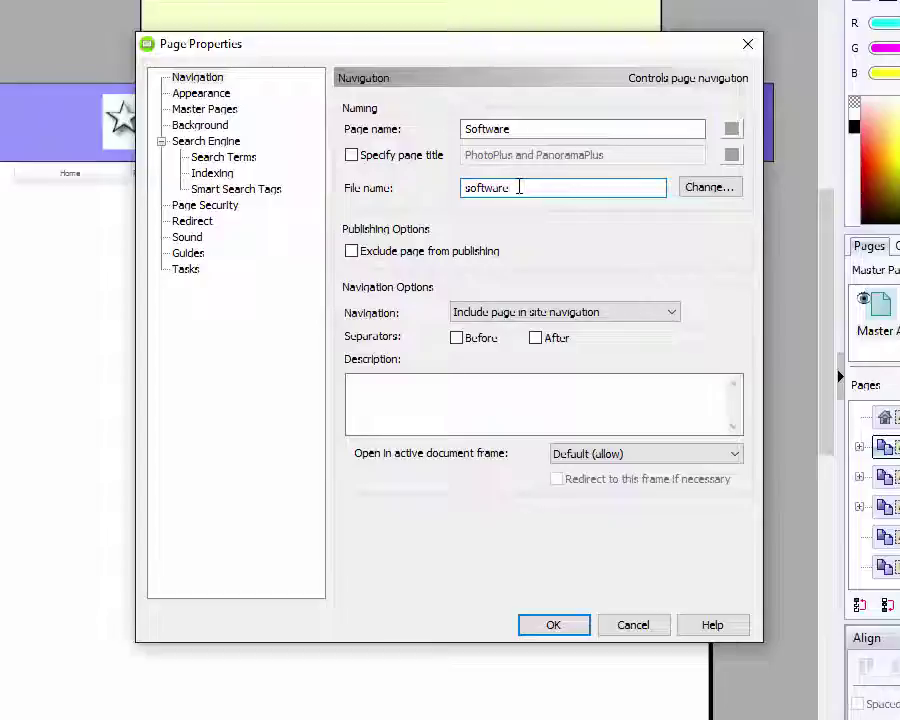
type(".html")
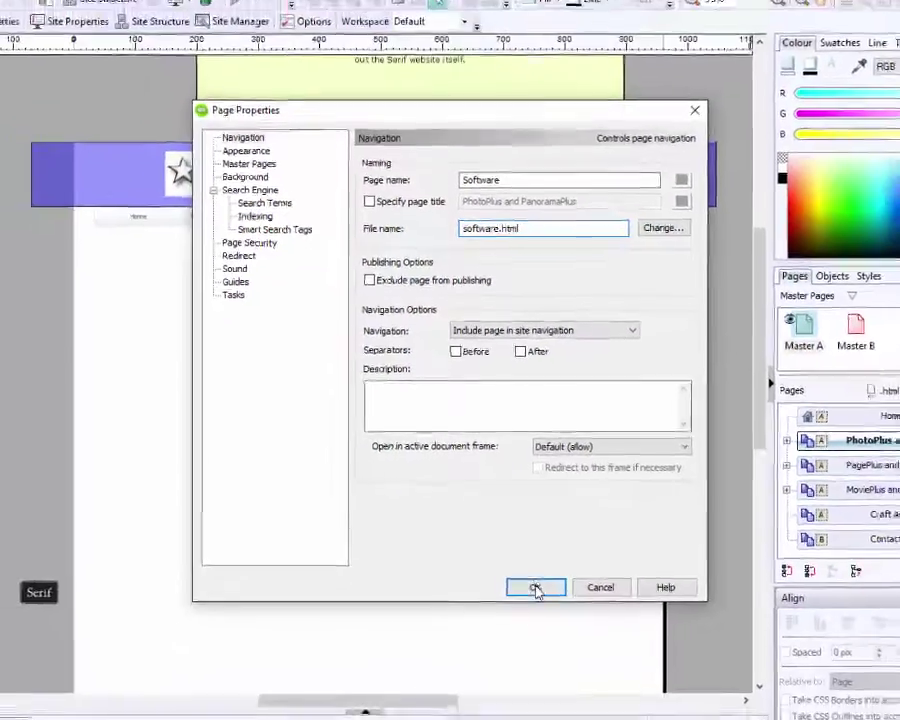
left_click(536, 588)
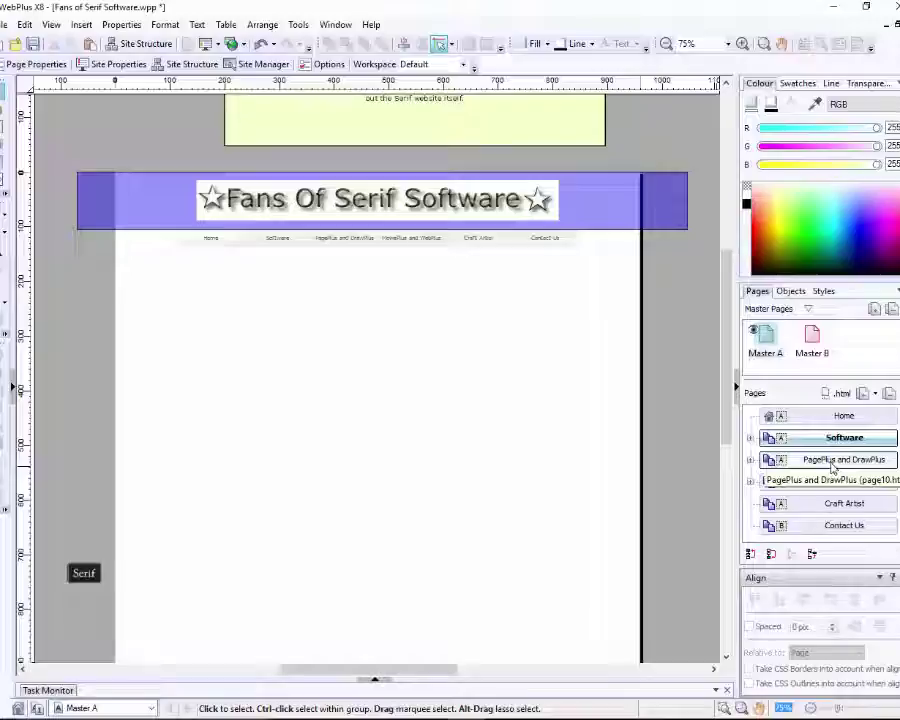
Step: Set the page name of the PagePlus and DrawPlus page to "Tutorials"
left_click(860, 462)
right_click(833, 468)
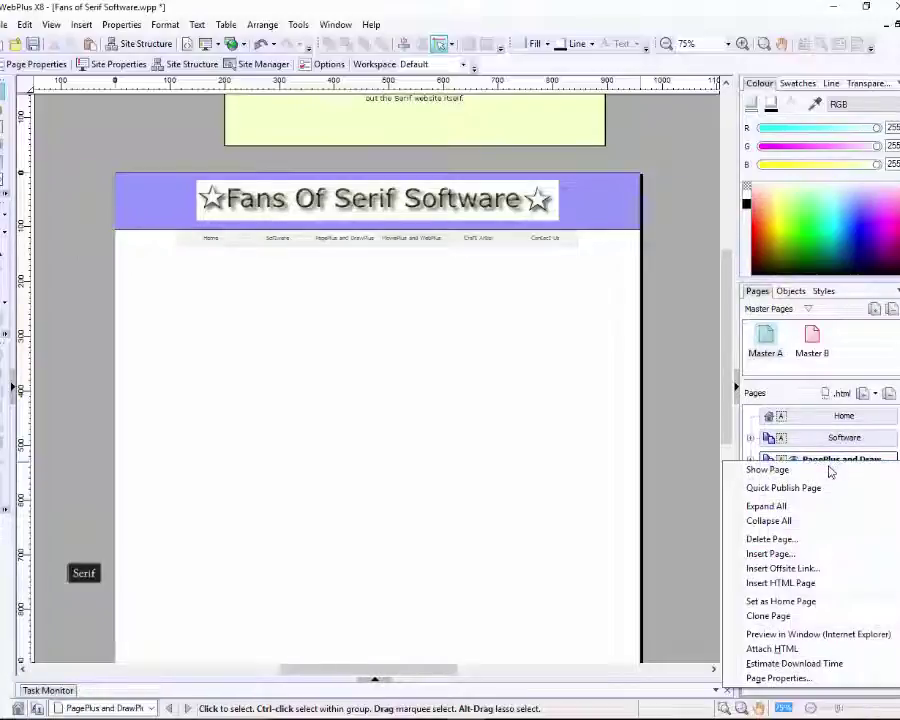
left_click(788, 676)
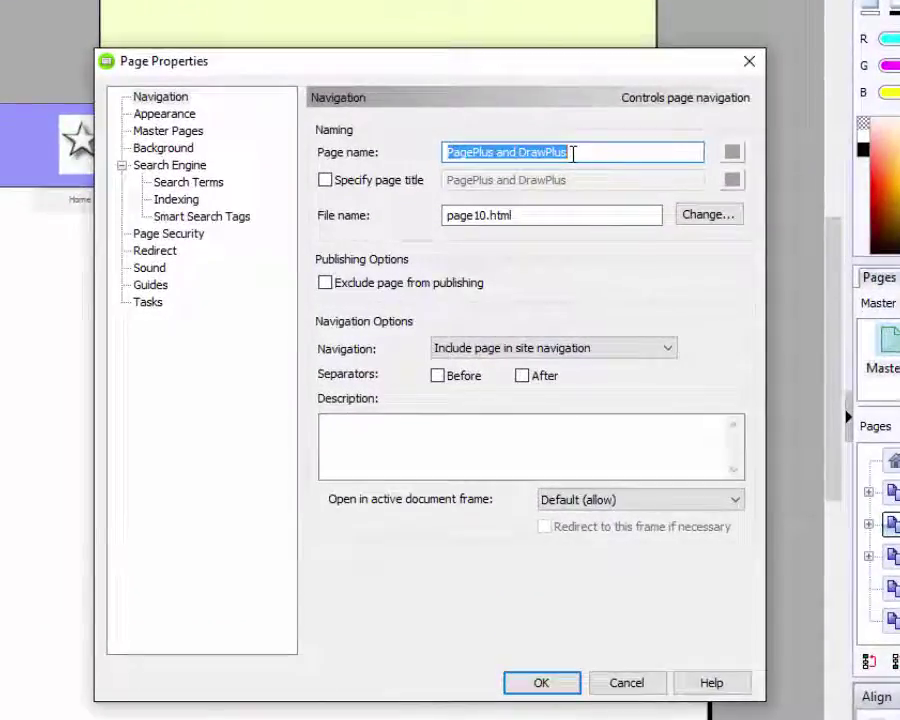
type("Tu")
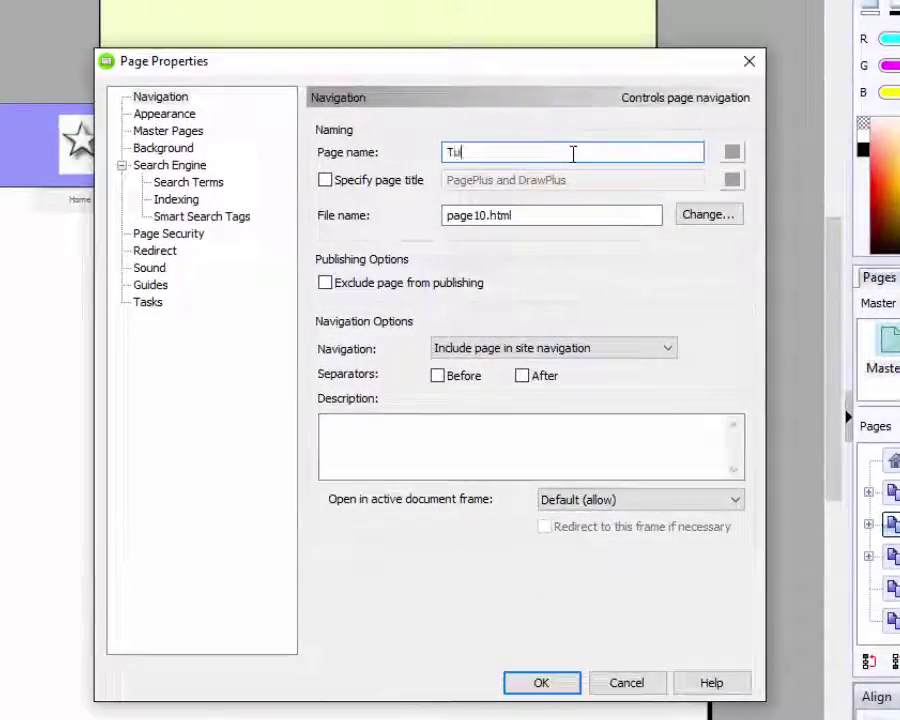
type("torials")
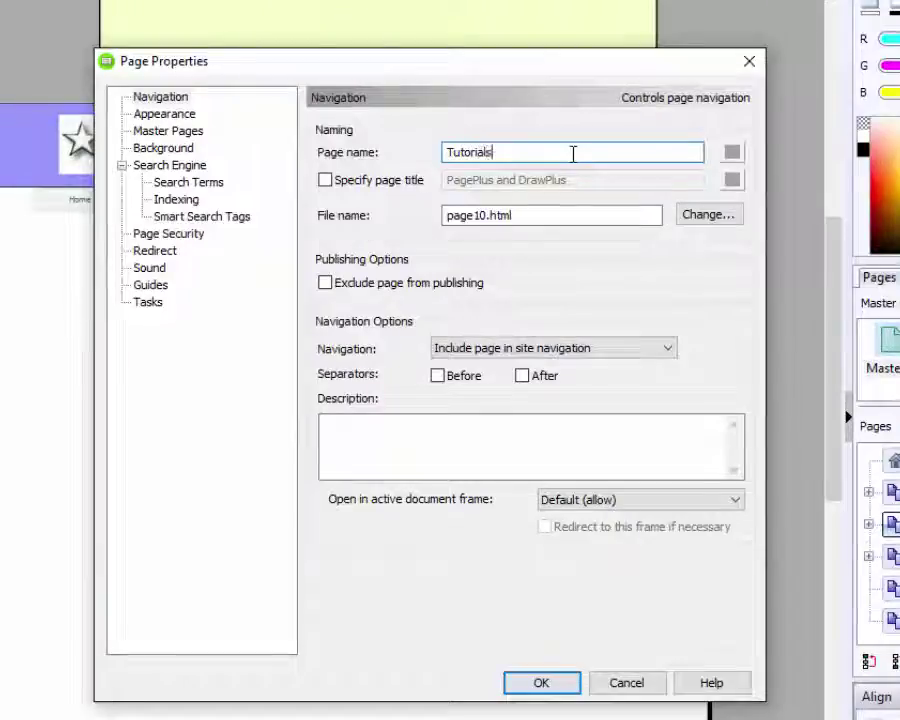
Step: Set the Tutorials page's file name to tutorials.html and apply the page properties
left_click(484, 214)
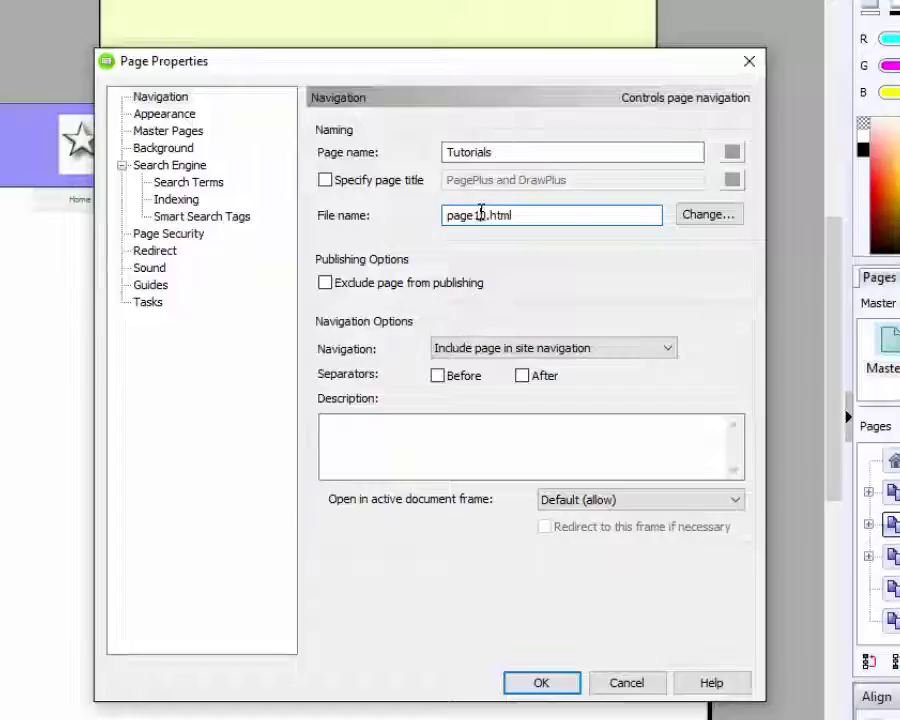
left_click_drag(455, 220, 443, 242)
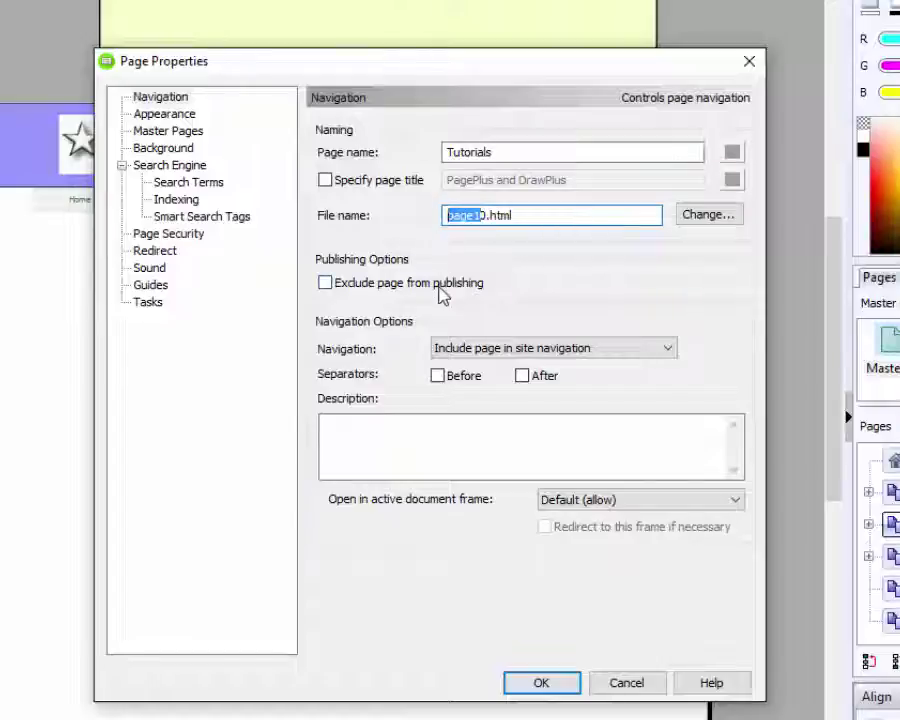
key("BackSpace")
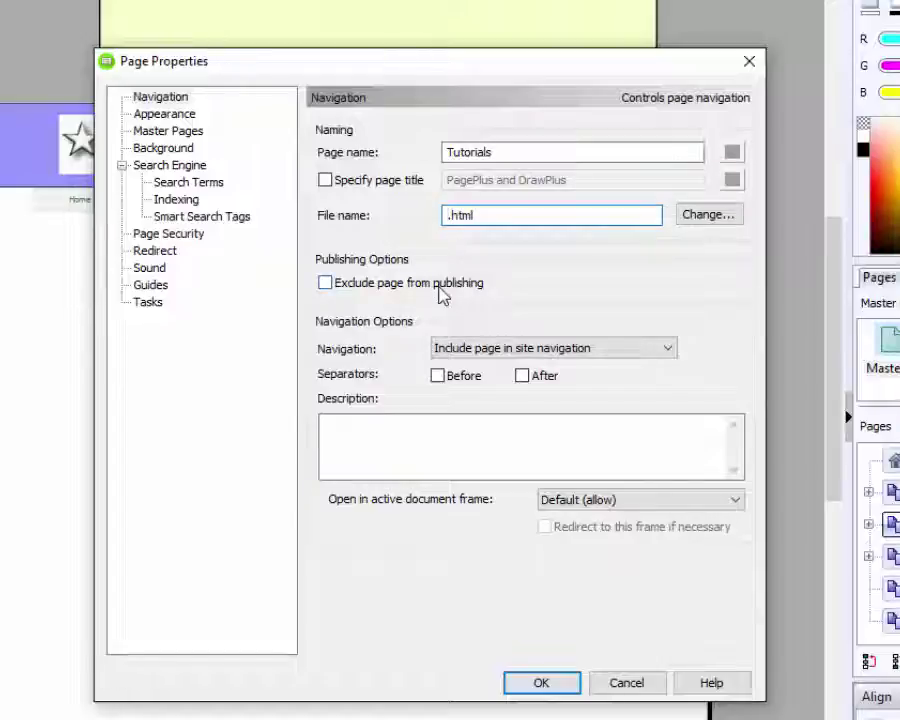
type("tuto")
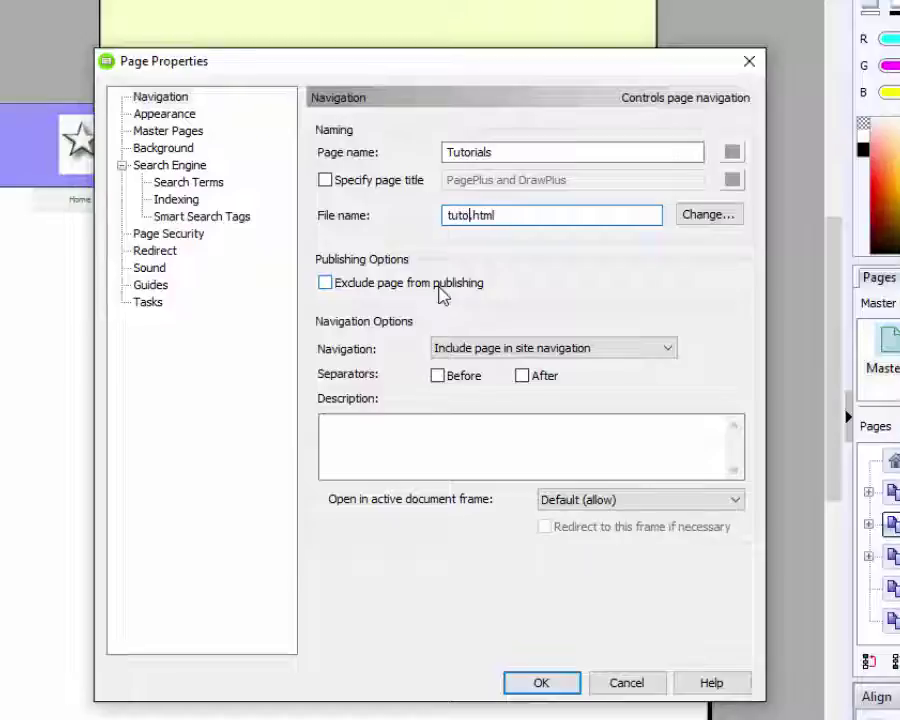
type("rials")
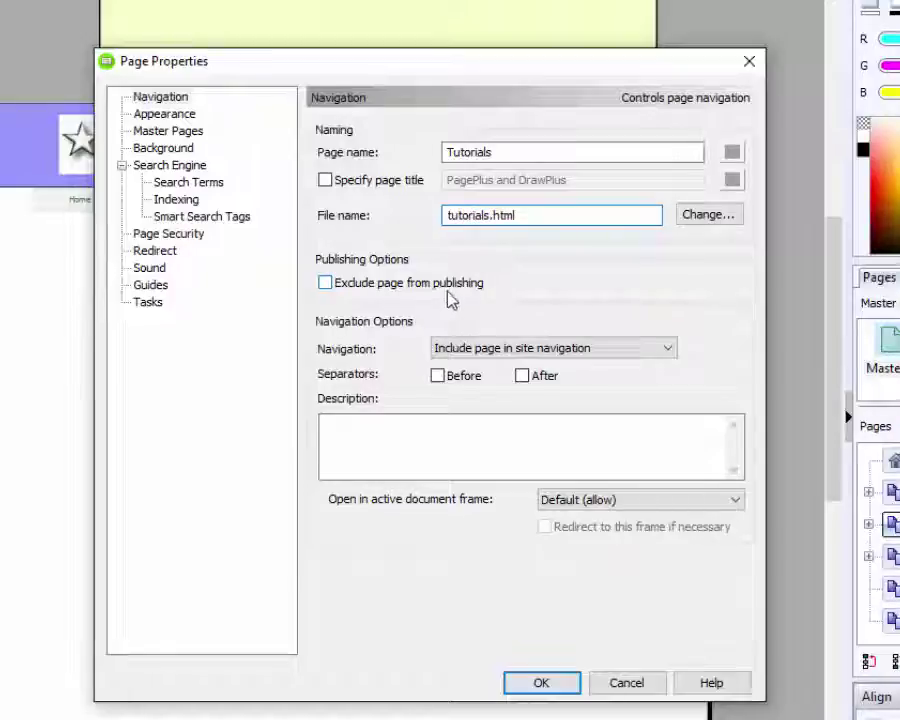
left_click(540, 685)
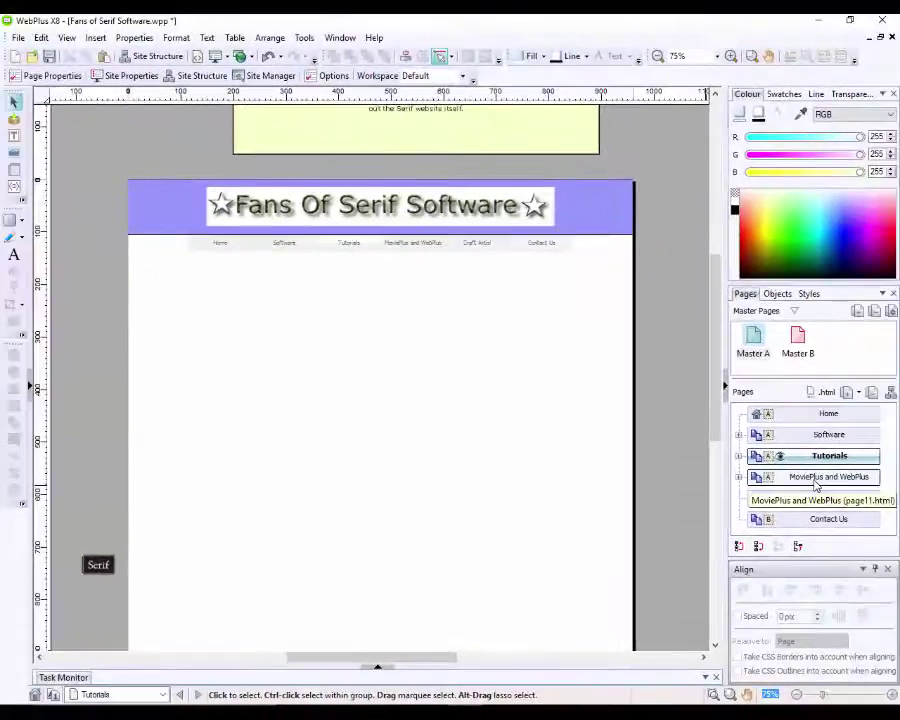
Step: Expand the Software, Tutorials, and MoviePlus and WebPlus branches of the page tree to show their child pages
left_click(739, 435)
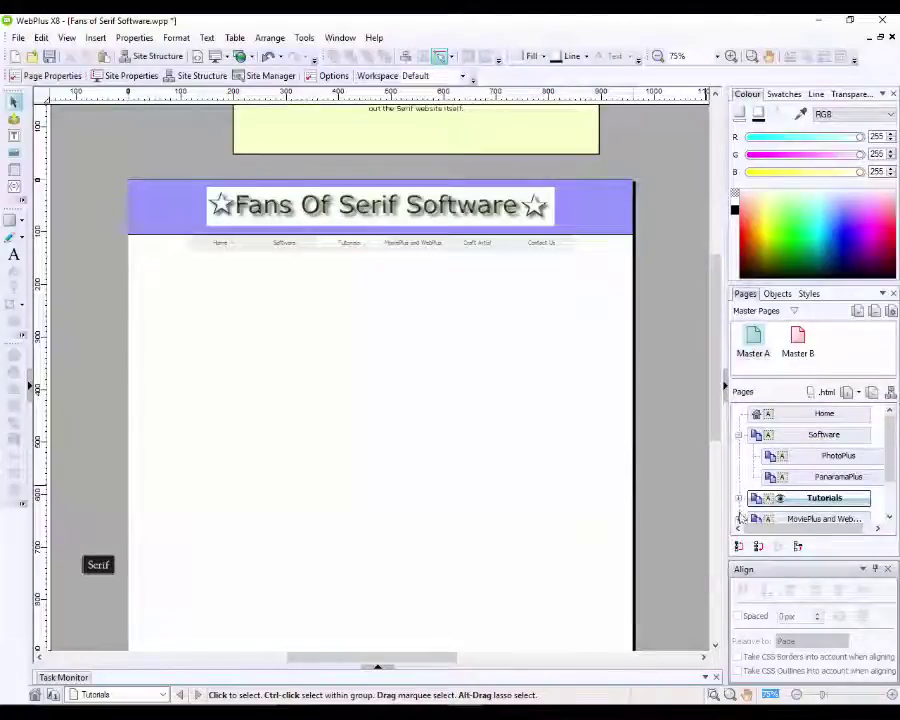
left_click(739, 499)
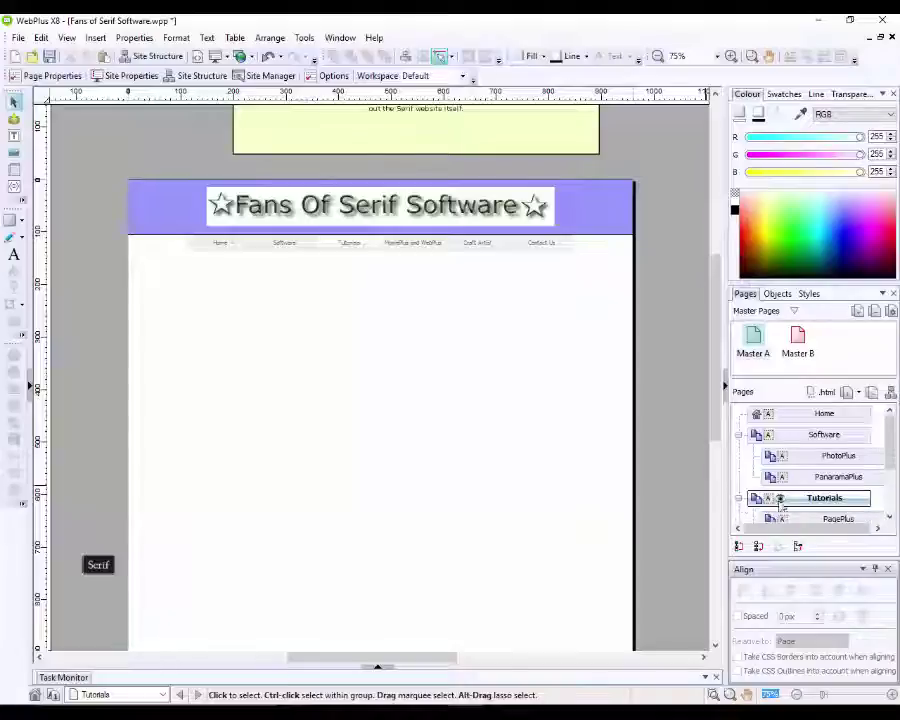
mouse_move(890, 428)
left_mouse_down()
mouse_move(890, 479)
mouse_move(894, 441)
left_mouse_up()
left_click(739, 479)
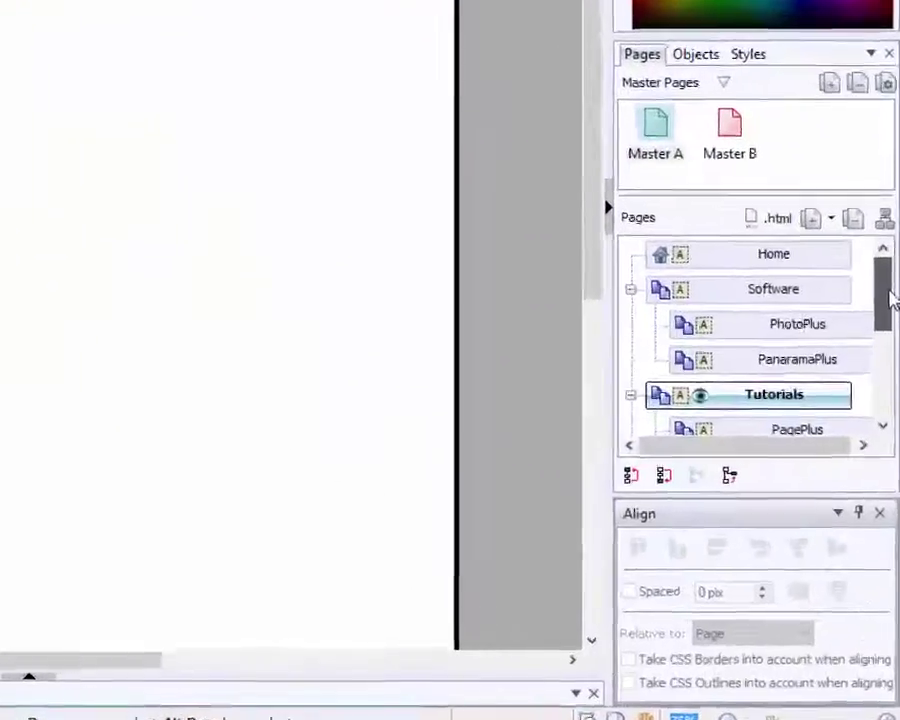
Step: Move the PagePlus page out of Tutorials into the Software branch, between PhotoPlus and PanaramaPlus
left_click_drag(886, 298, 890, 318)
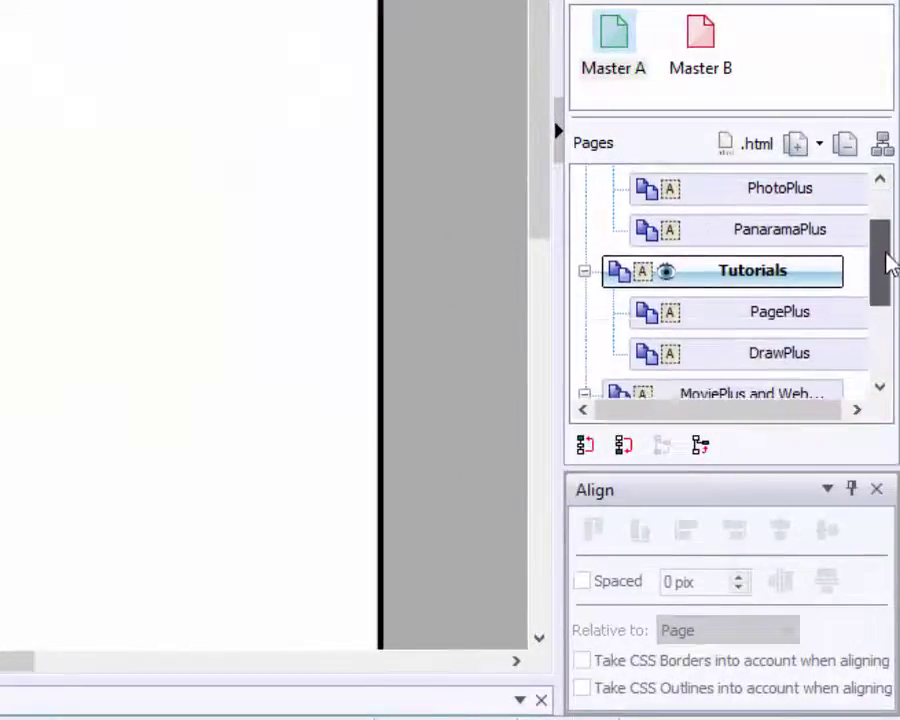
left_click_drag(890, 262, 887, 250)
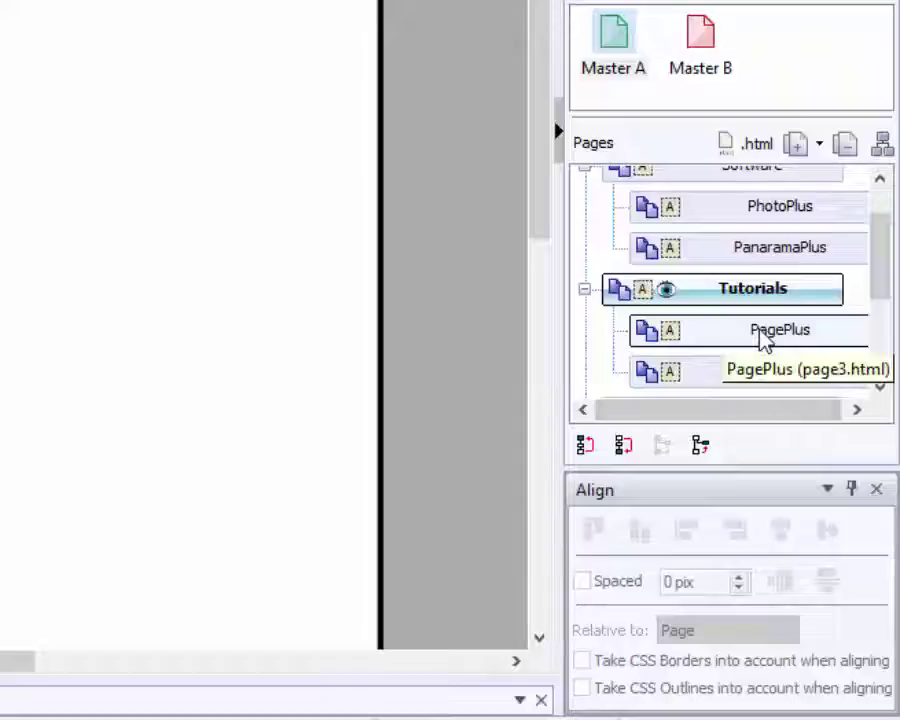
left_click_drag(764, 340, 760, 233)
Step: Move the WebPlus page out of MoviePlus and WebPlus into the Software branch, between PagePlus and PanaramaPlus
scroll(890, 240, "up", 1)
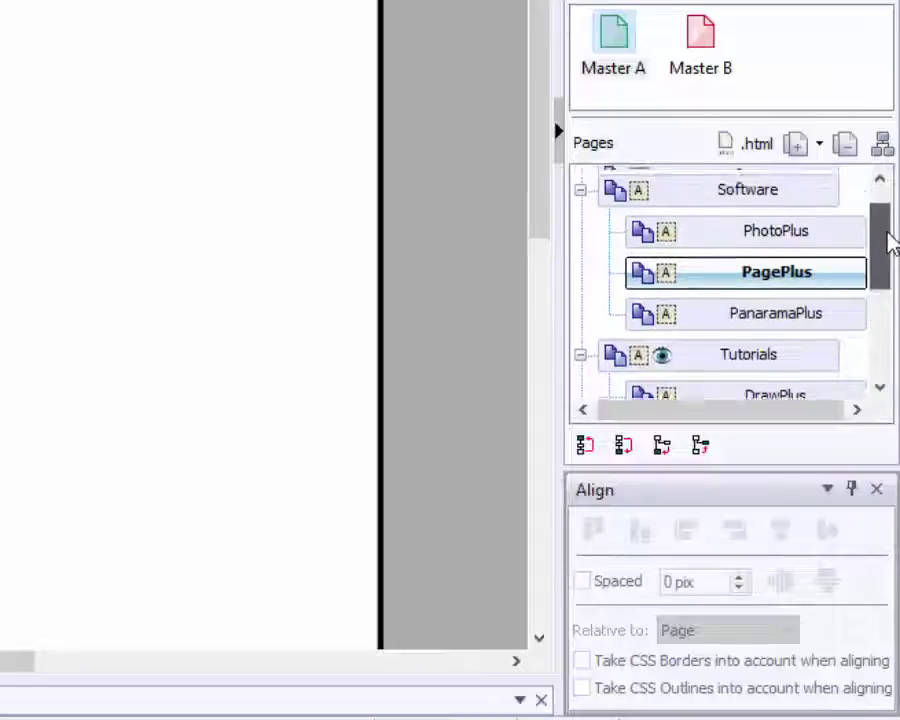
scroll(890, 240, "up", 1)
scroll(890, 240, "down", 1)
scroll(890, 240, "up", 1)
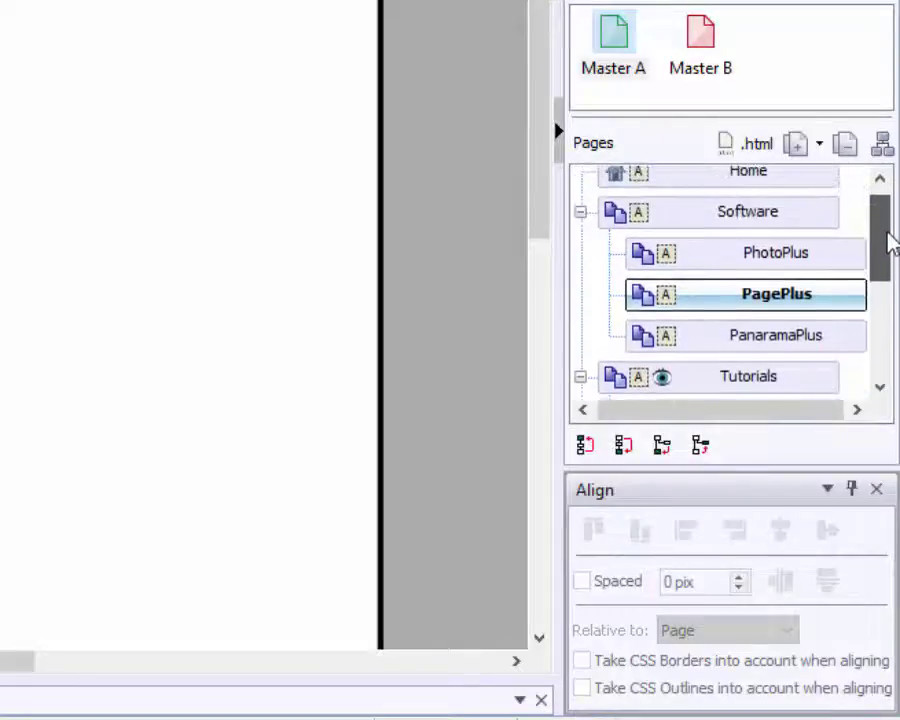
left_click_drag(887, 238, 891, 312)
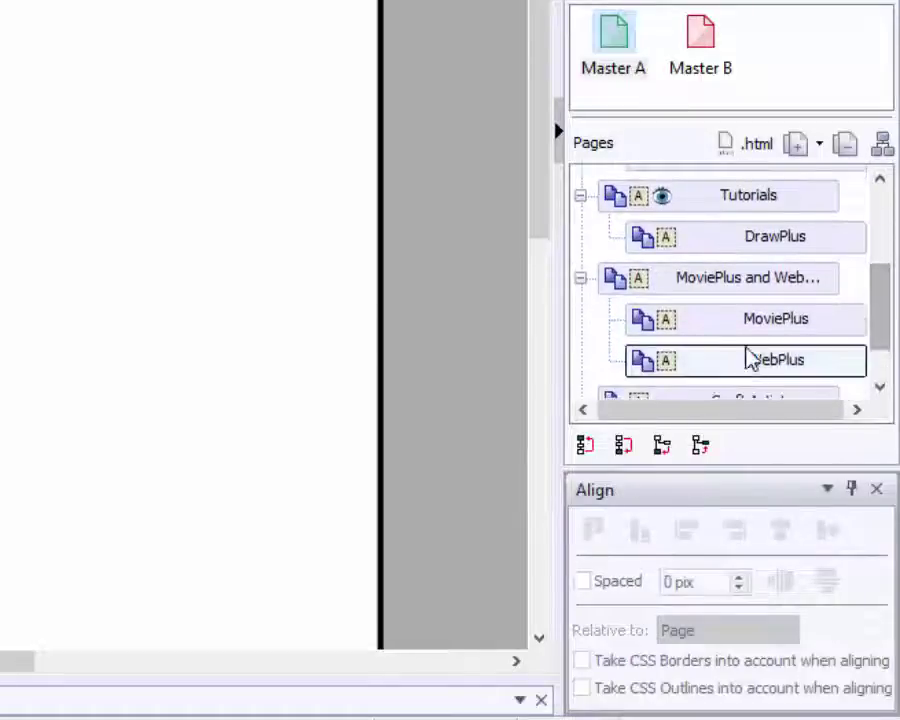
left_click_drag(735, 371, 766, 331)
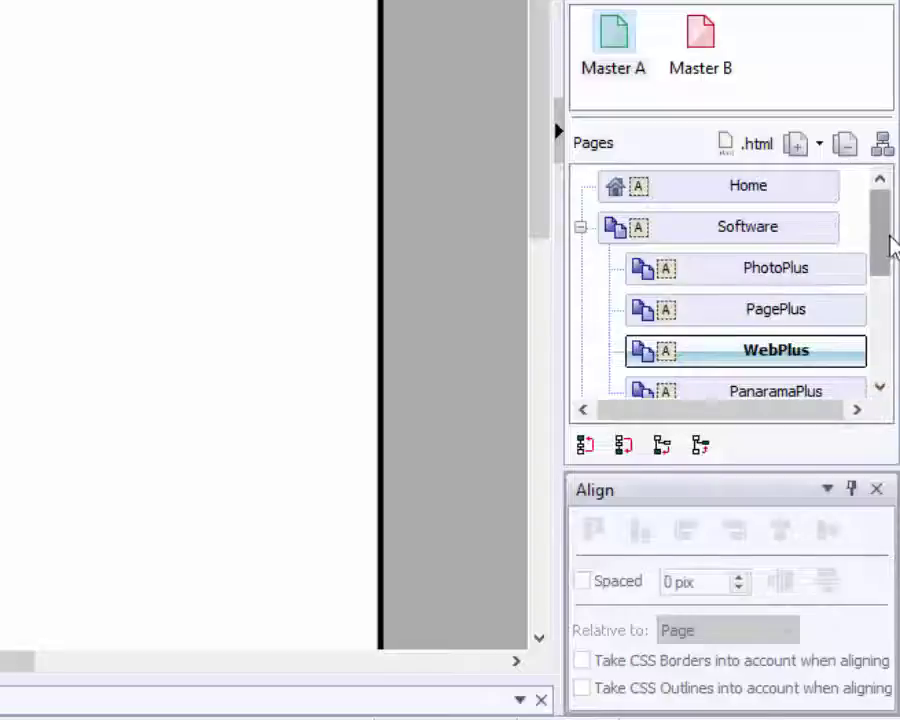
left_click_drag(892, 243, 892, 291)
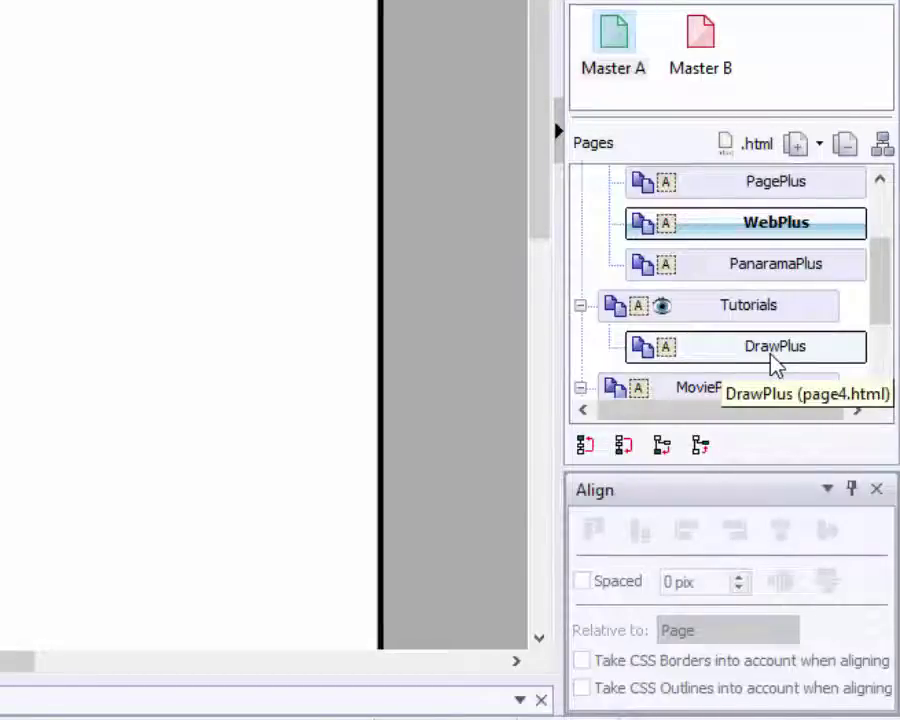
Step: Move the DrawPlus and MoviePlus pages into the Software branch, in that order between WebPlus and PanaramaPlus
left_click_drag(768, 360, 786, 242)
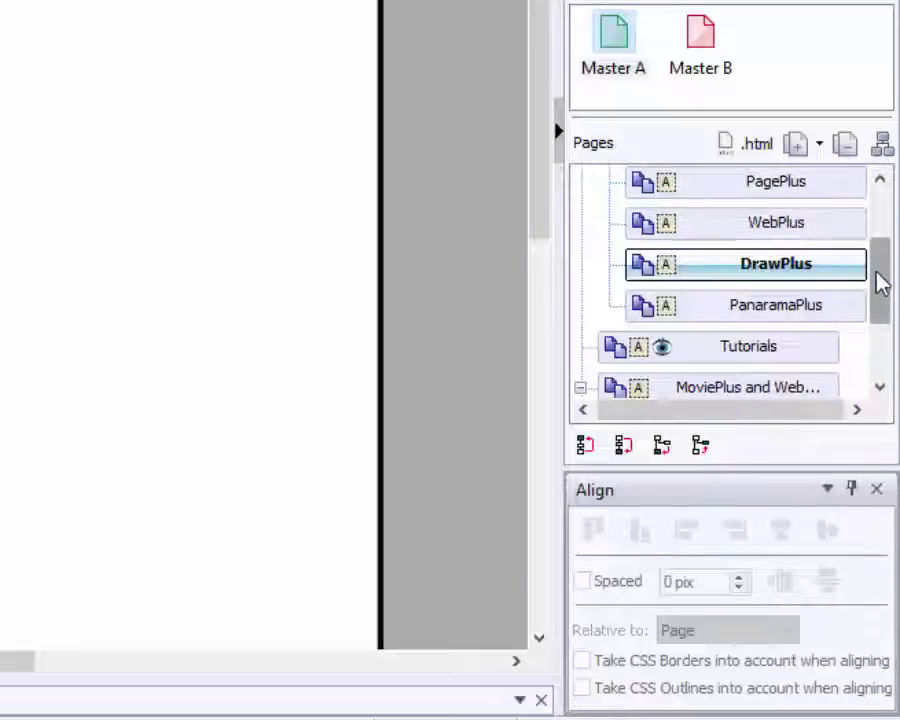
left_click_drag(880, 283, 880, 315)
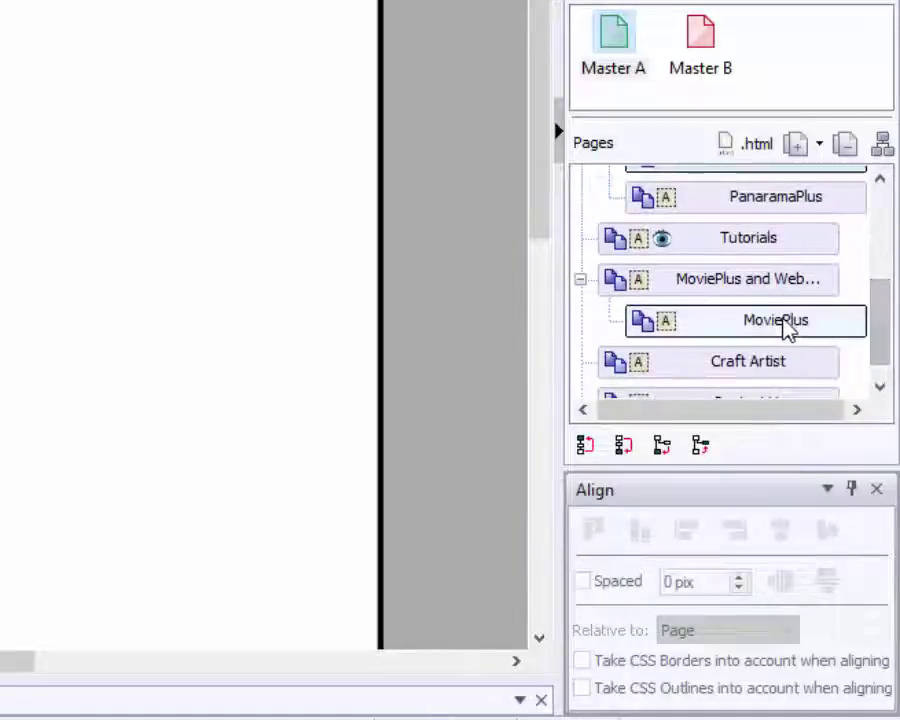
left_click_drag(788, 330, 786, 204)
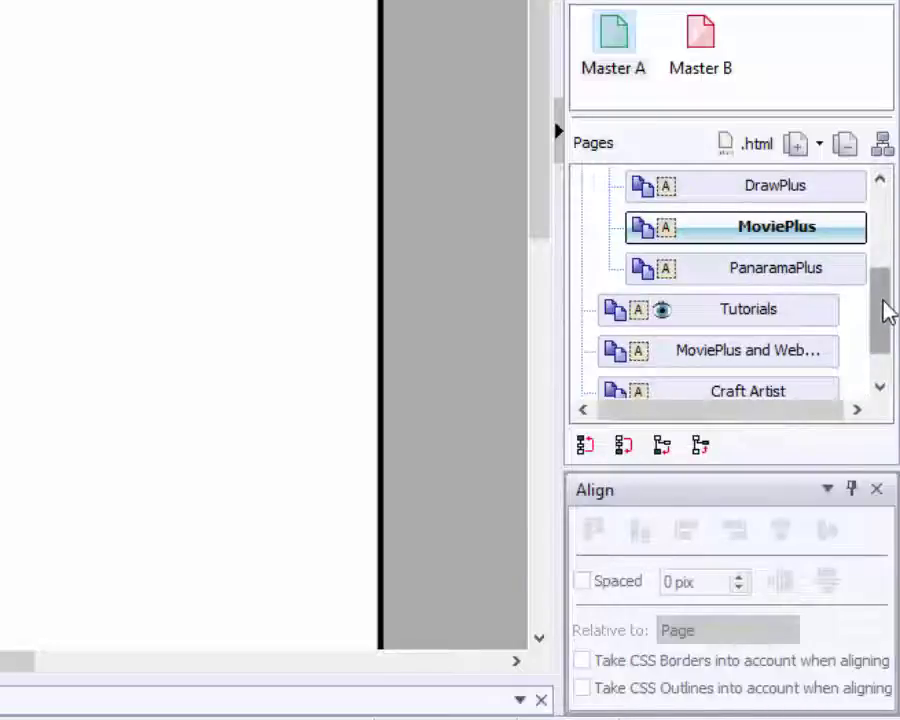
Step: Move the top-level Craft Artist page into the Software branch, directly after PanaramaPlus
left_click_drag(887, 312, 888, 344)
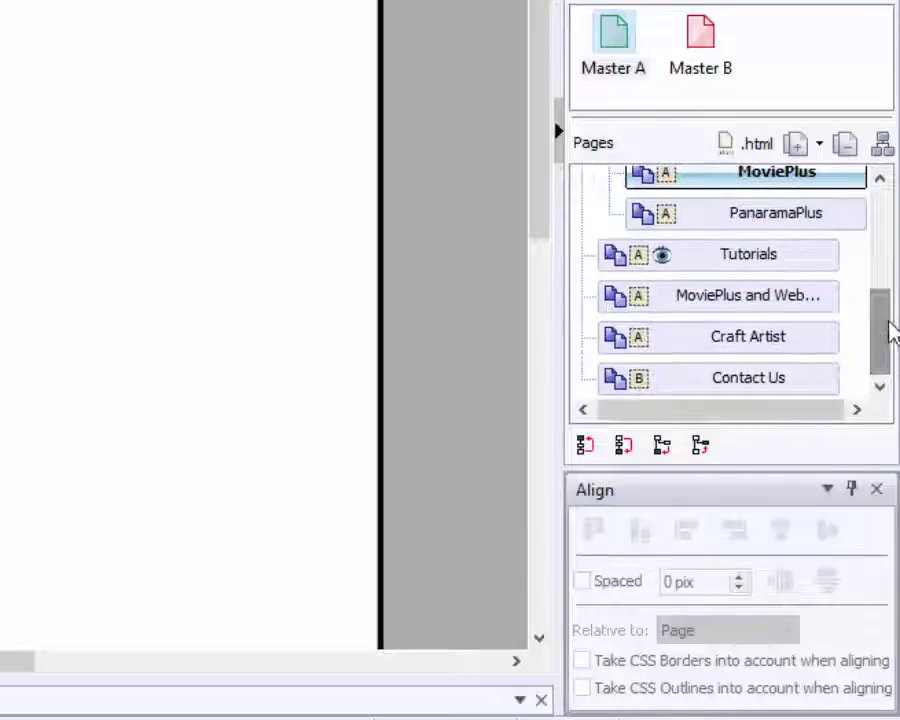
left_click(713, 337)
left_click_drag(713, 343, 732, 224)
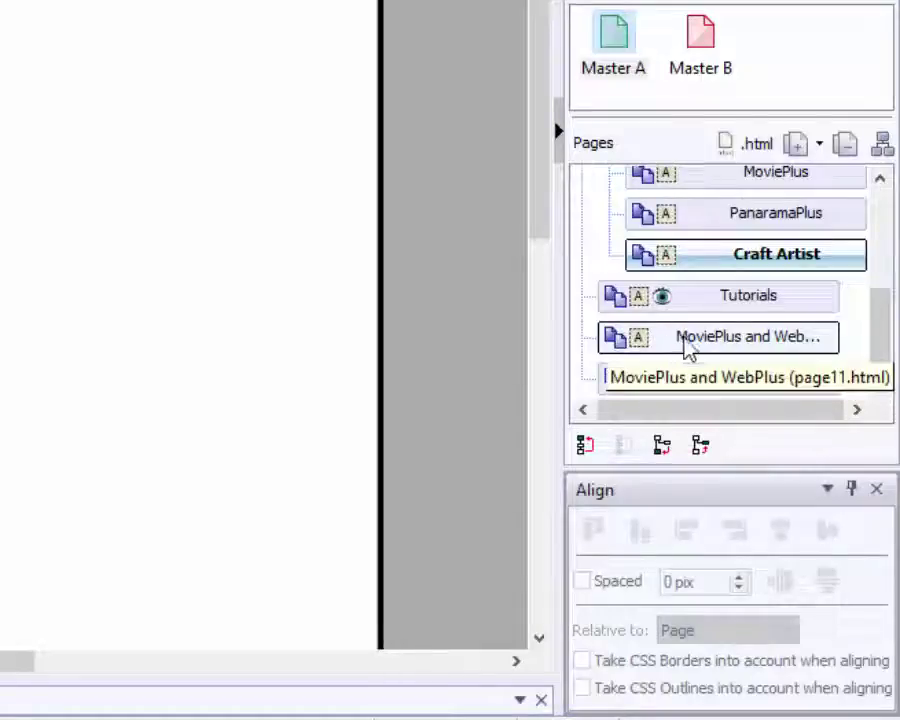
Step: Delete the MoviePlus and WebPlus page from the site and remove the hyperlinks to it
left_click(748, 341)
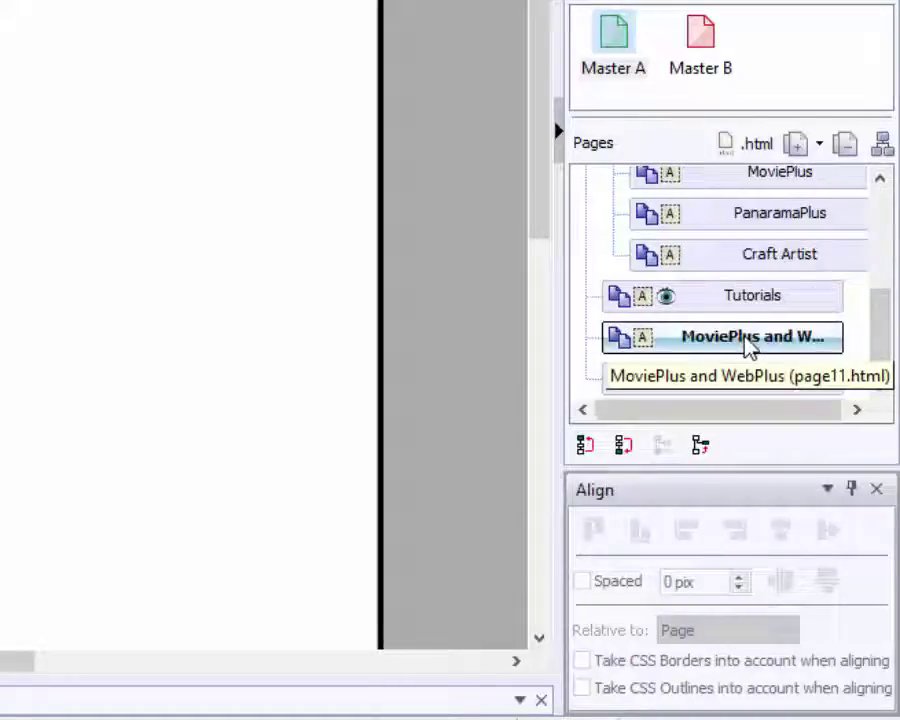
right_click(748, 341)
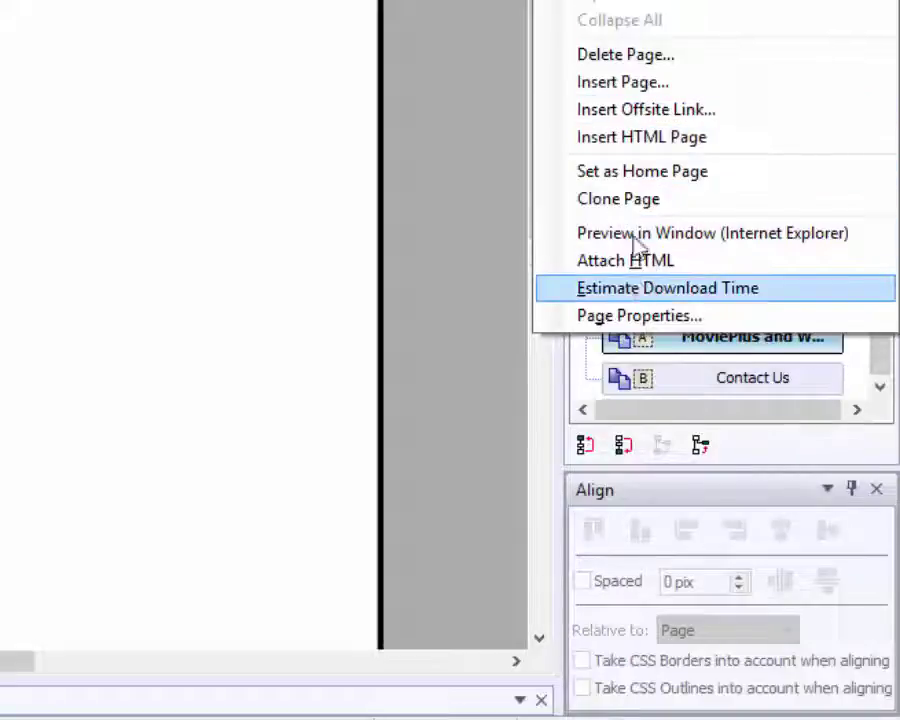
left_click(625, 54)
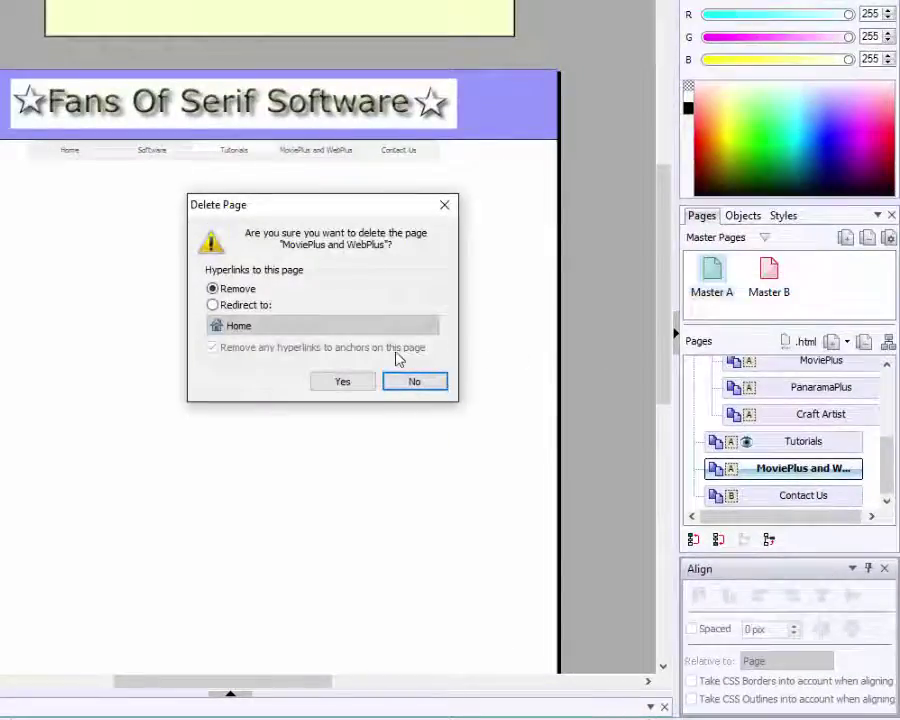
left_click(352, 387)
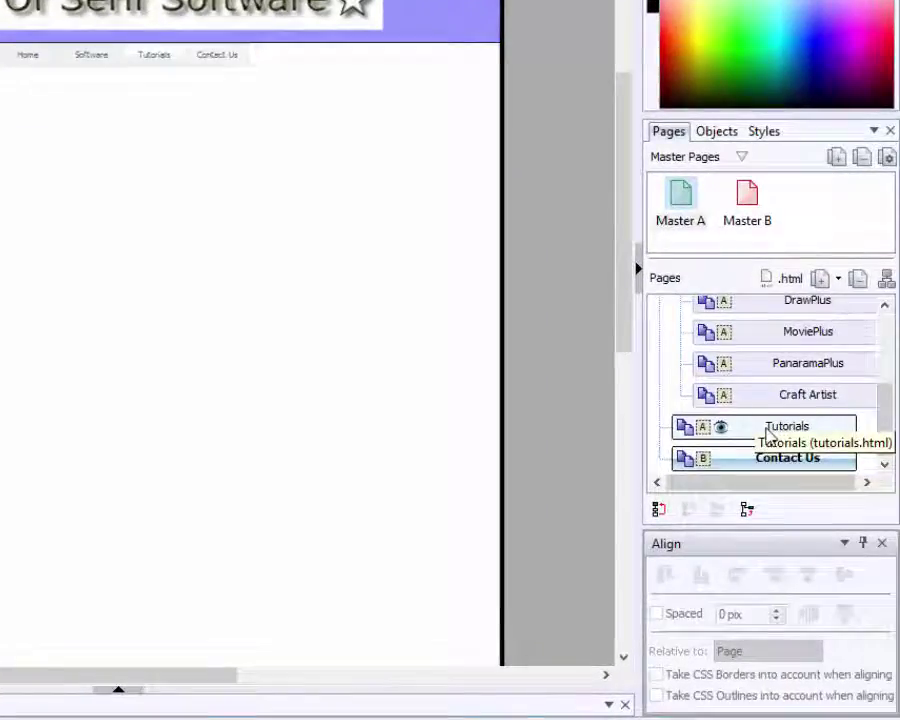
Step: Add a new page named Written with file name written.html as a child of Tutorials
left_click(767, 431)
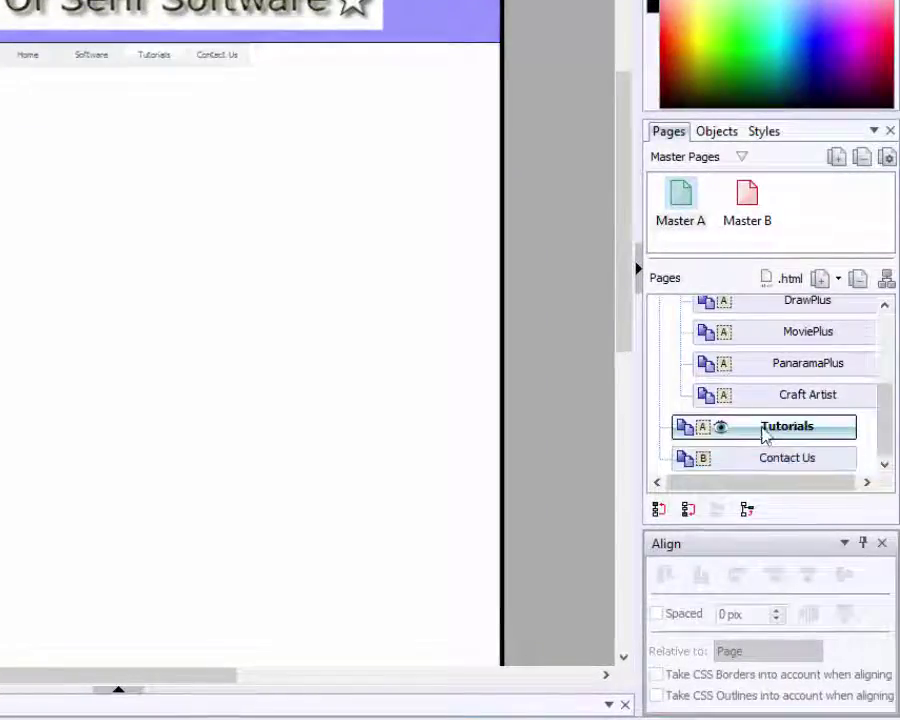
left_click(818, 281)
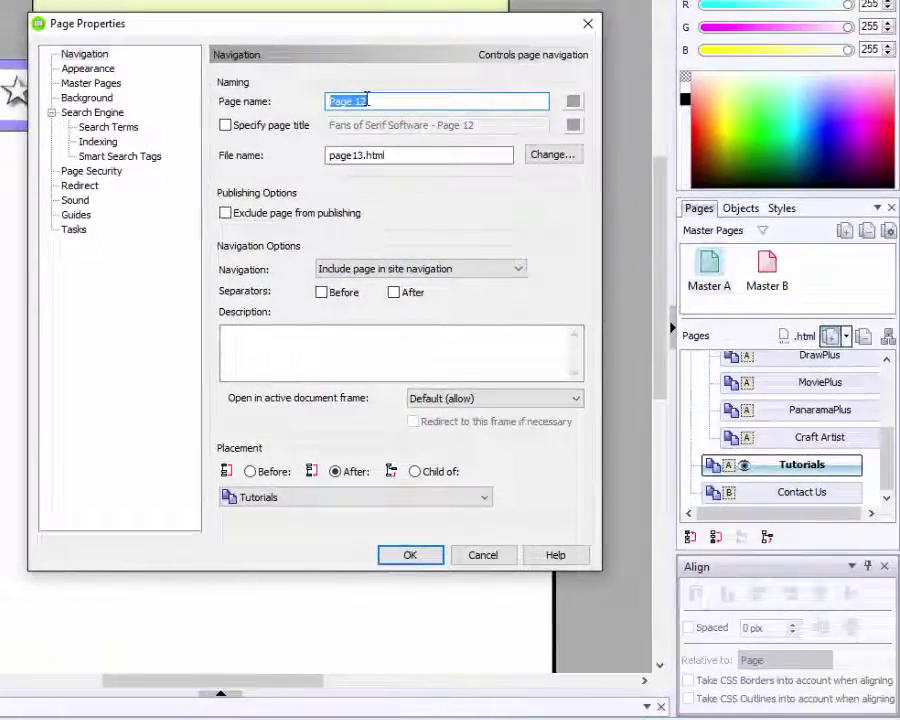
type("Written")
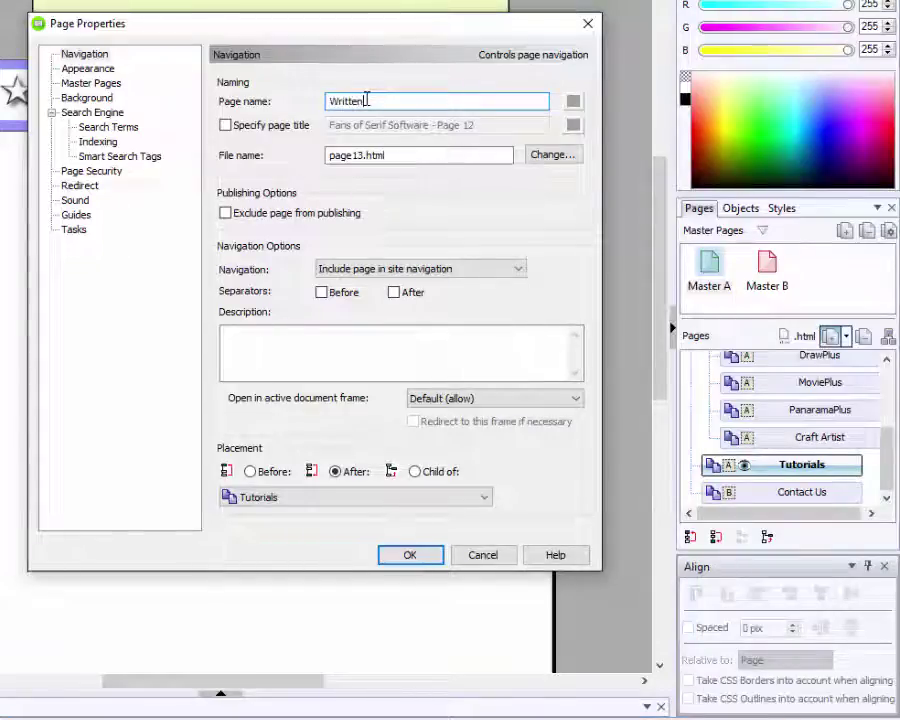
left_click(360, 155)
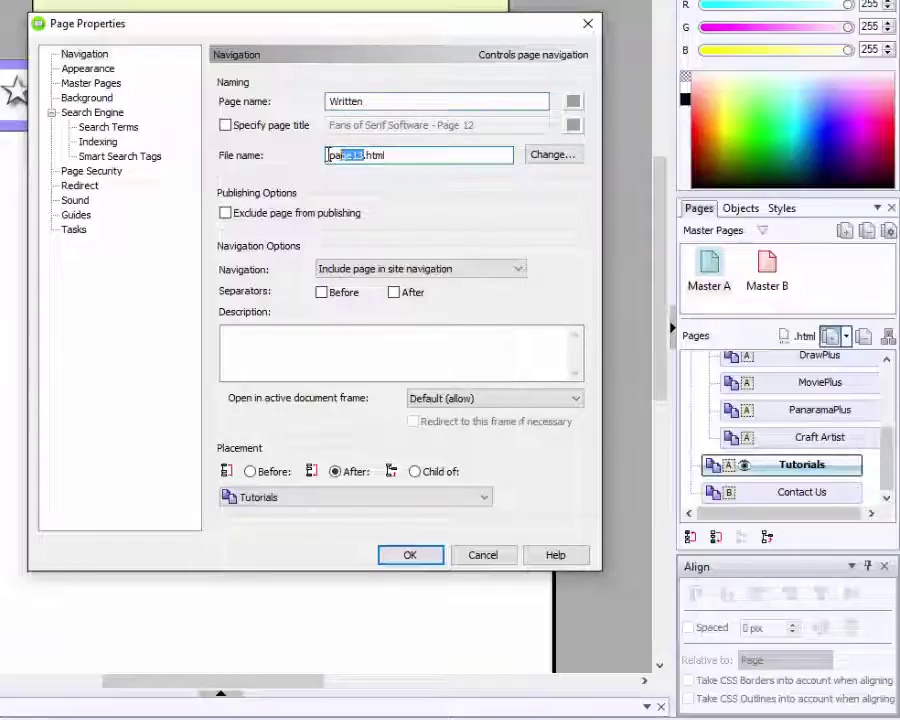
type("written")
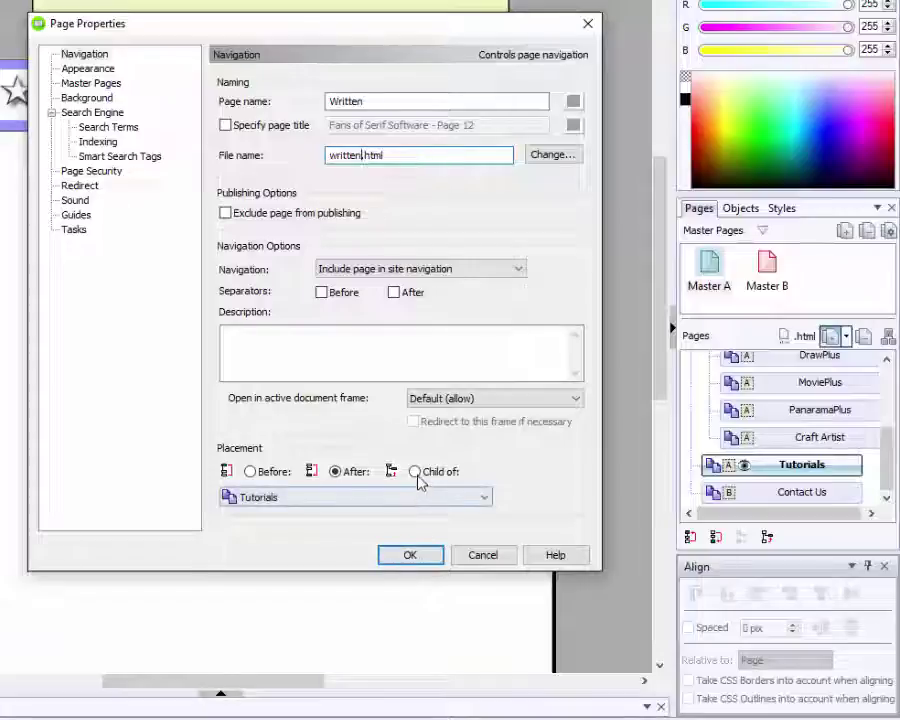
left_click(408, 557)
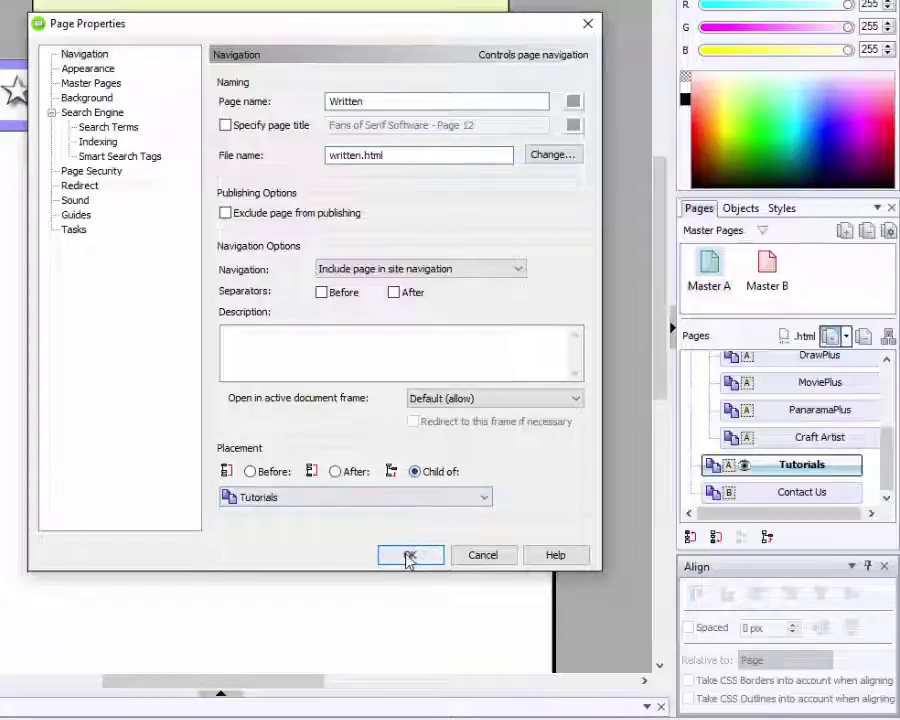
left_click(408, 557)
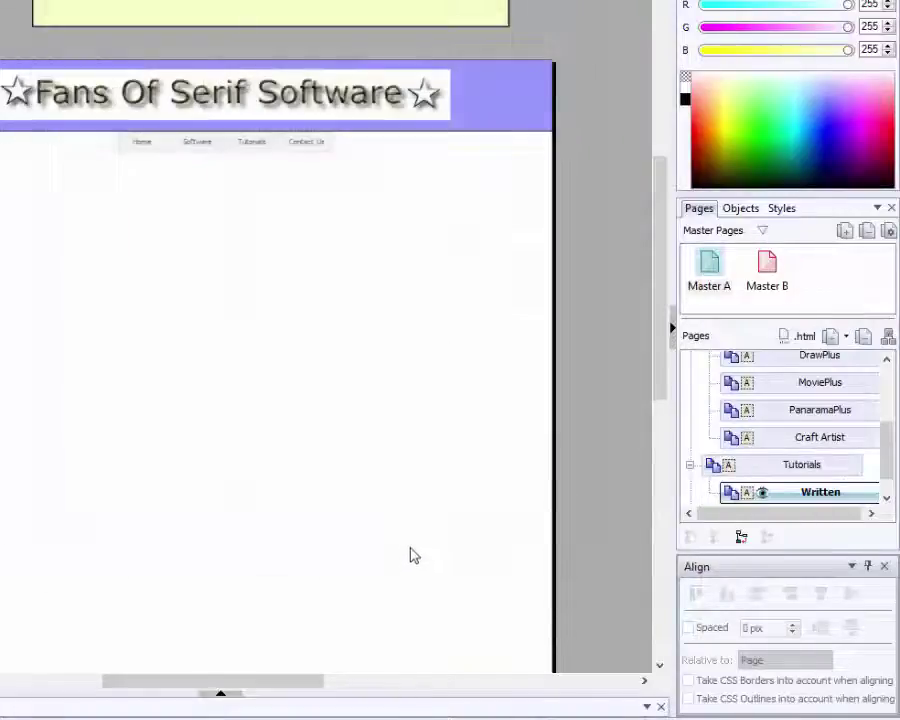
Step: Add a new page named Videos with file name videos.html as a child of Tutorials
left_click(811, 473)
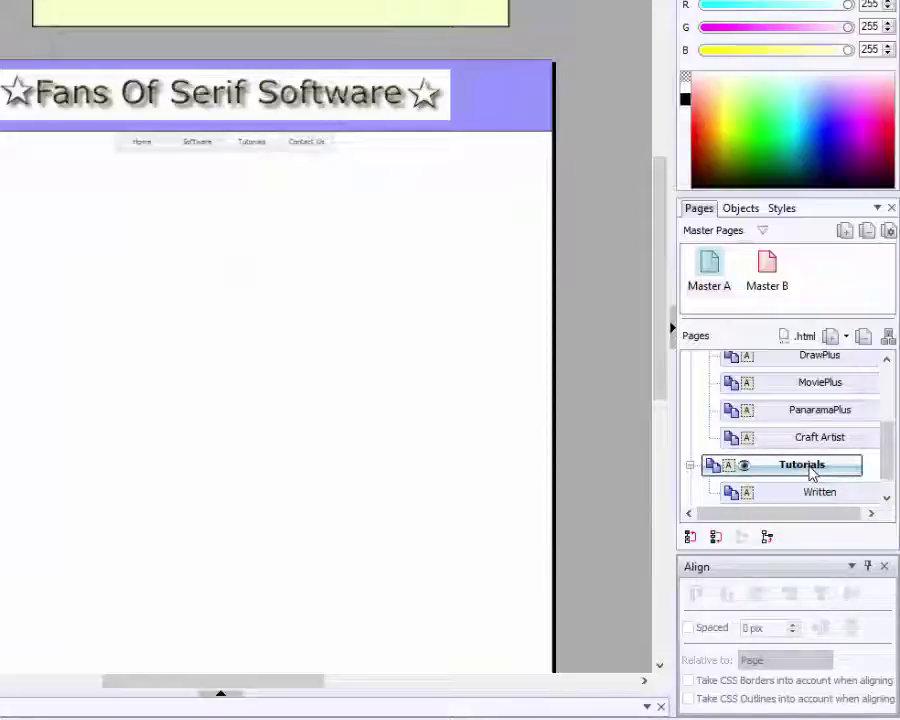
left_click(830, 337)
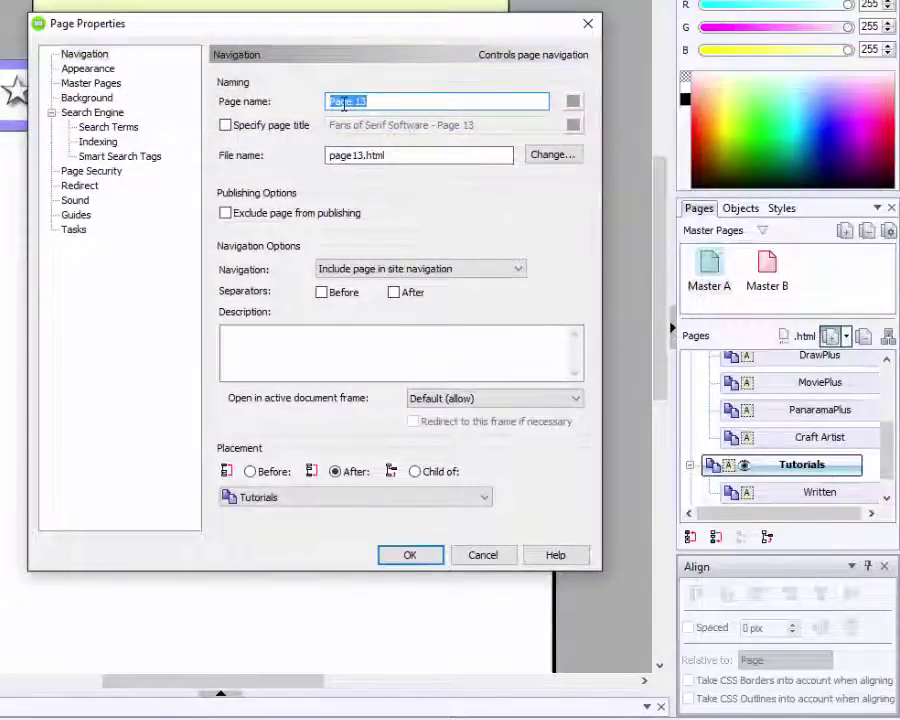
type("Vid")
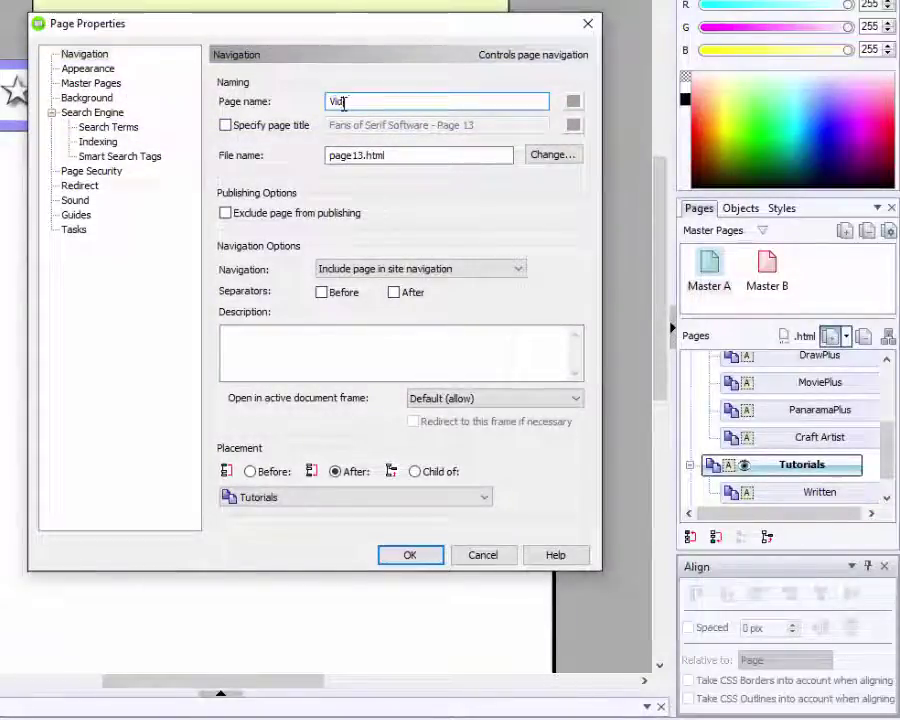
type("eo")
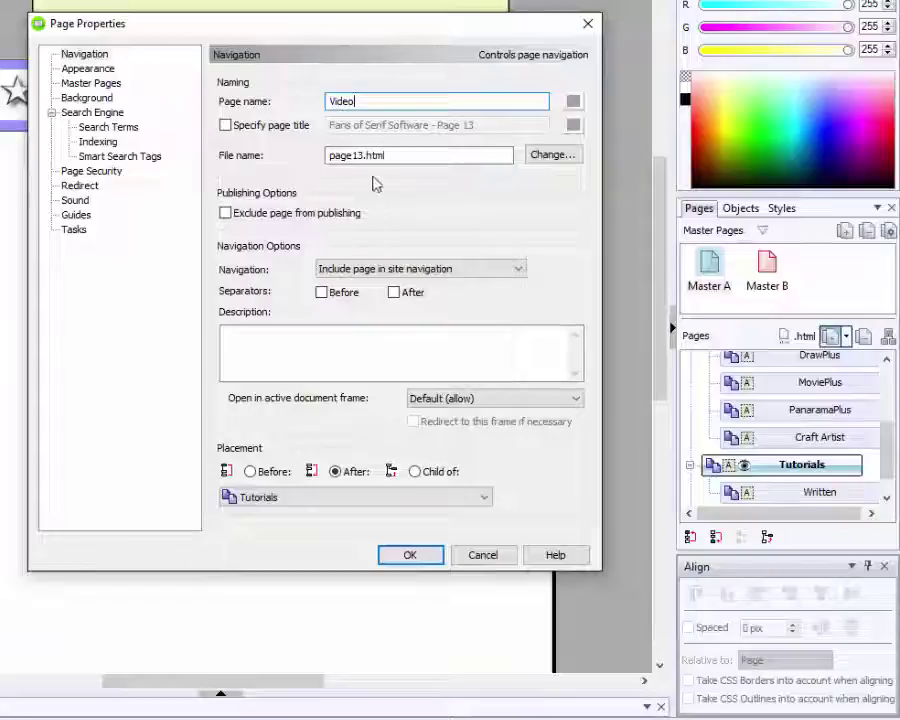
type("s")
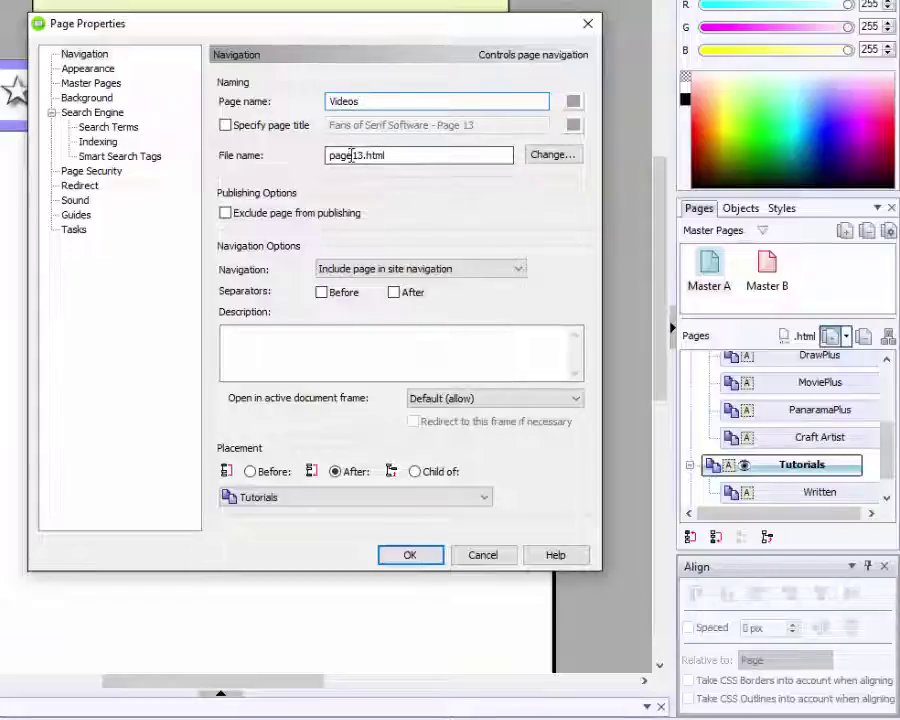
left_click_drag(356, 155, 365, 153)
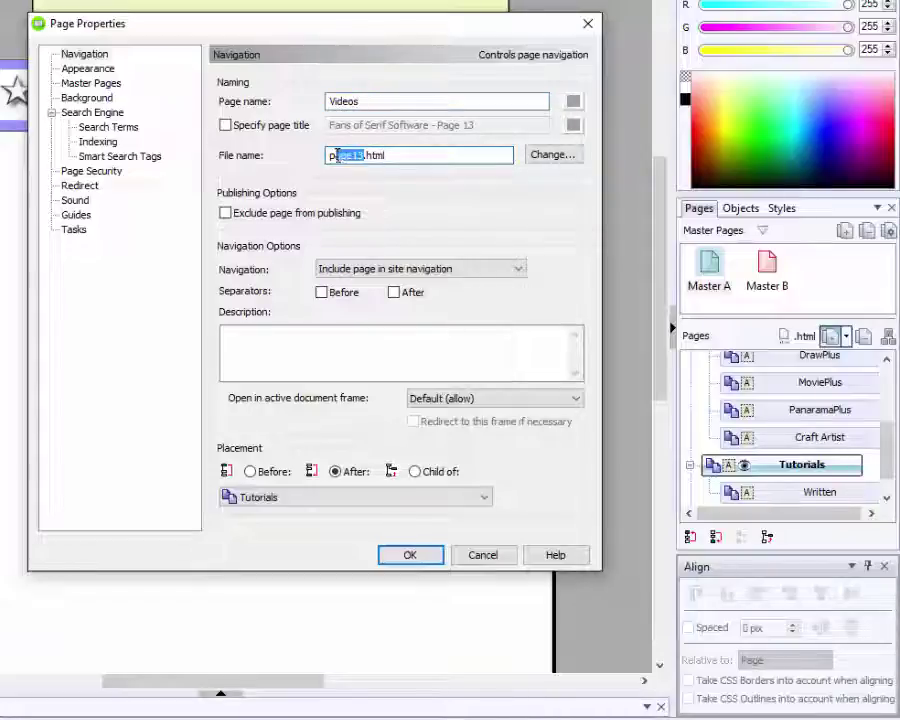
type("vi")
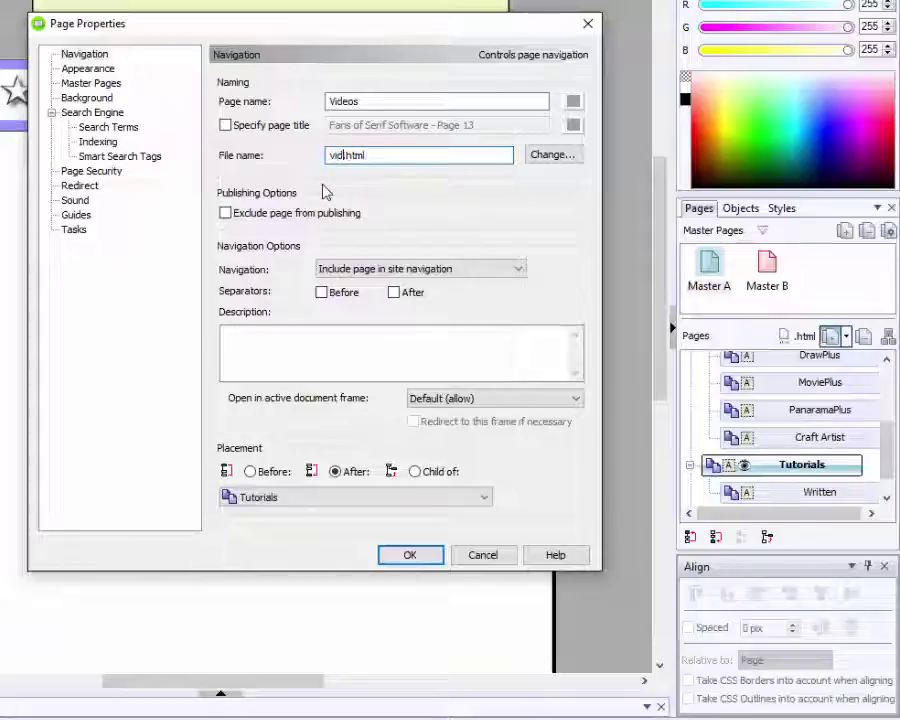
type("deos")
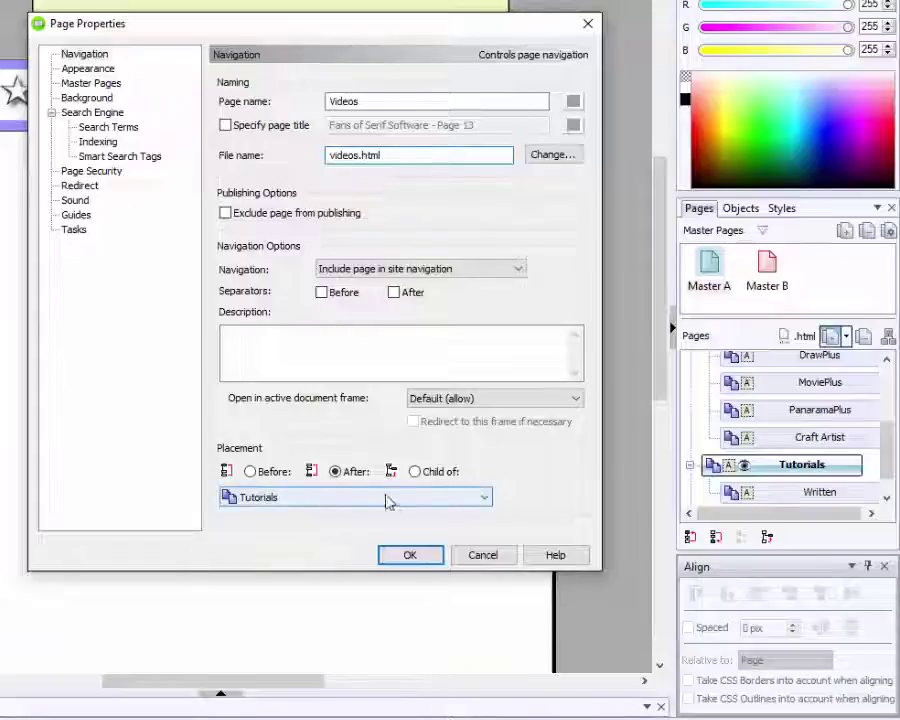
left_click(415, 472)
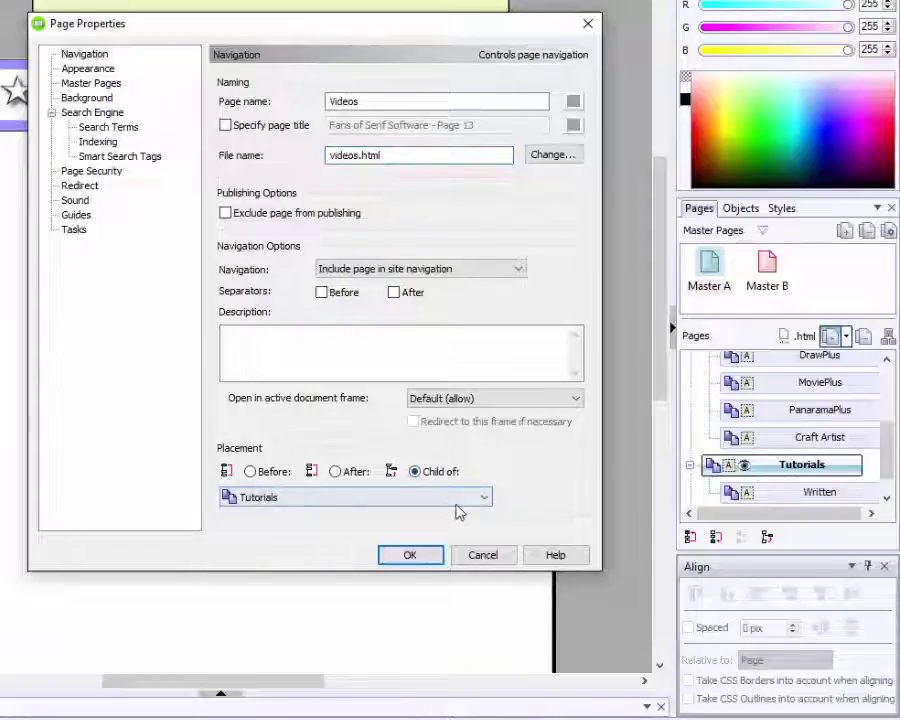
left_click(414, 558)
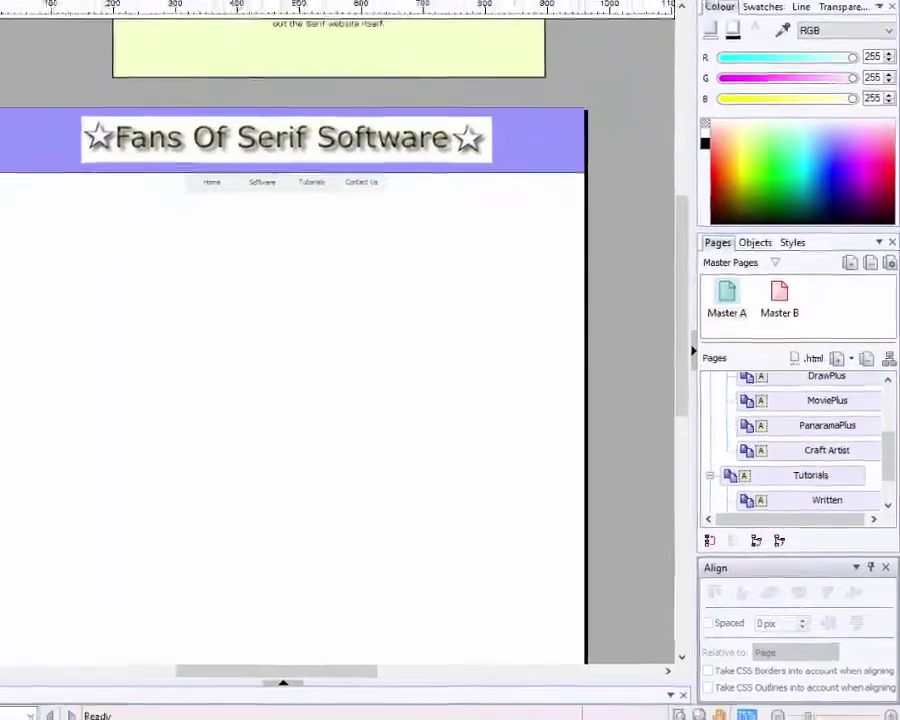
Step: Save the site as Fans of Serif Software.wpp in the FOSS-website-data folder, replacing the existing file
left_click(18, 38)
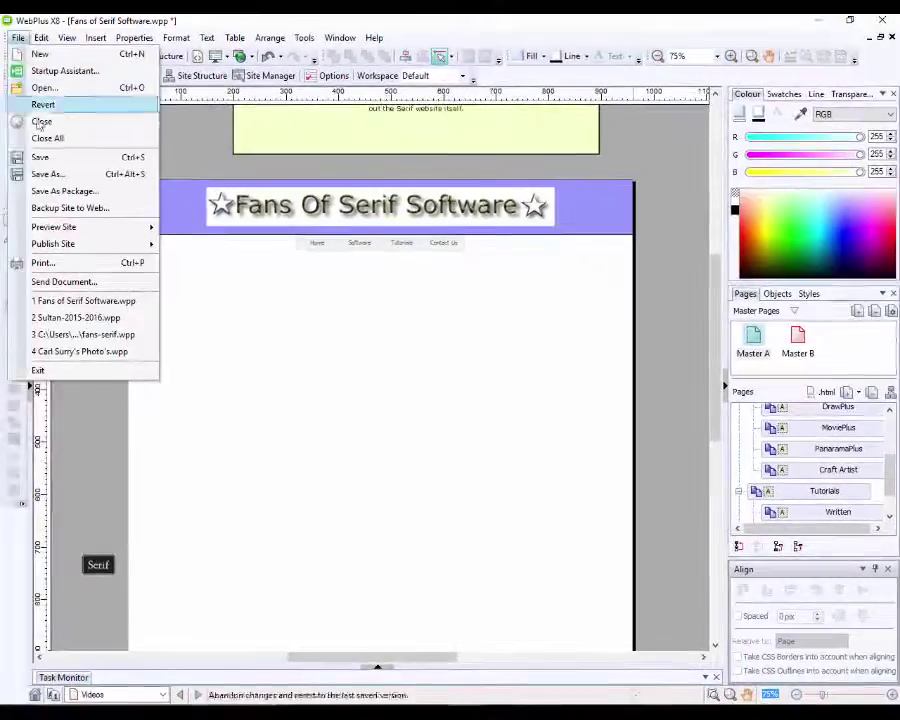
left_click(40, 173)
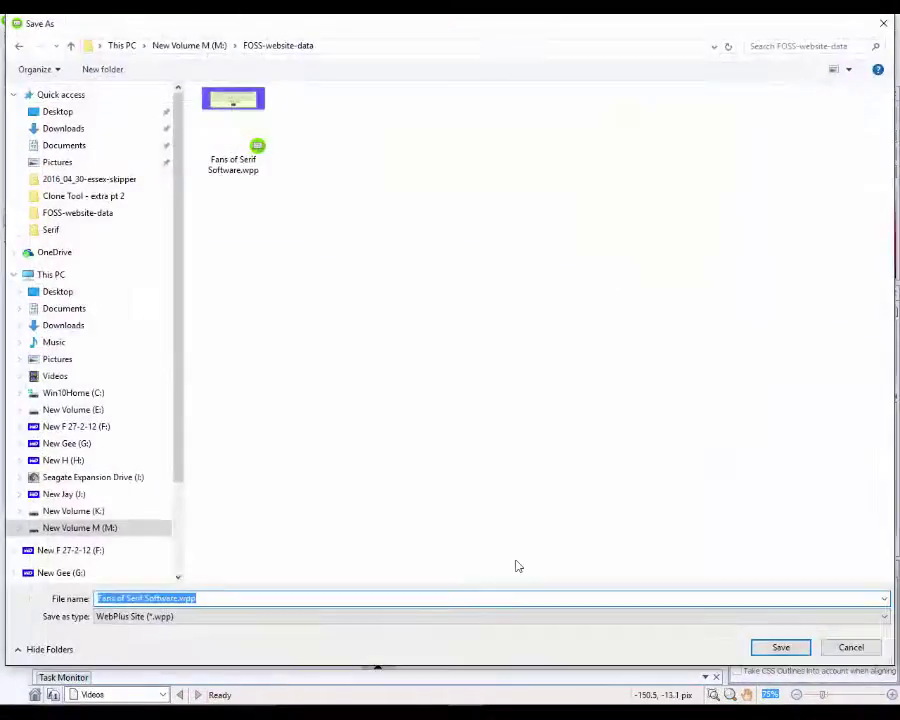
left_click(780, 647)
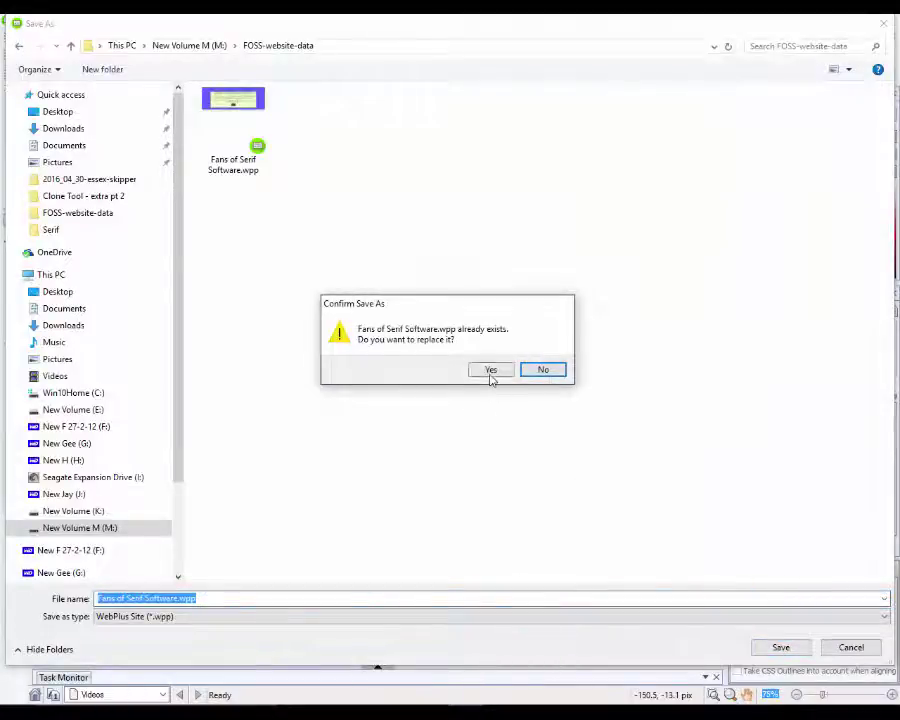
left_click(491, 372)
Step: Preview the site in Microsoft Edge and check the navigation submenus, header and footer of the Videos page
left_click(18, 38)
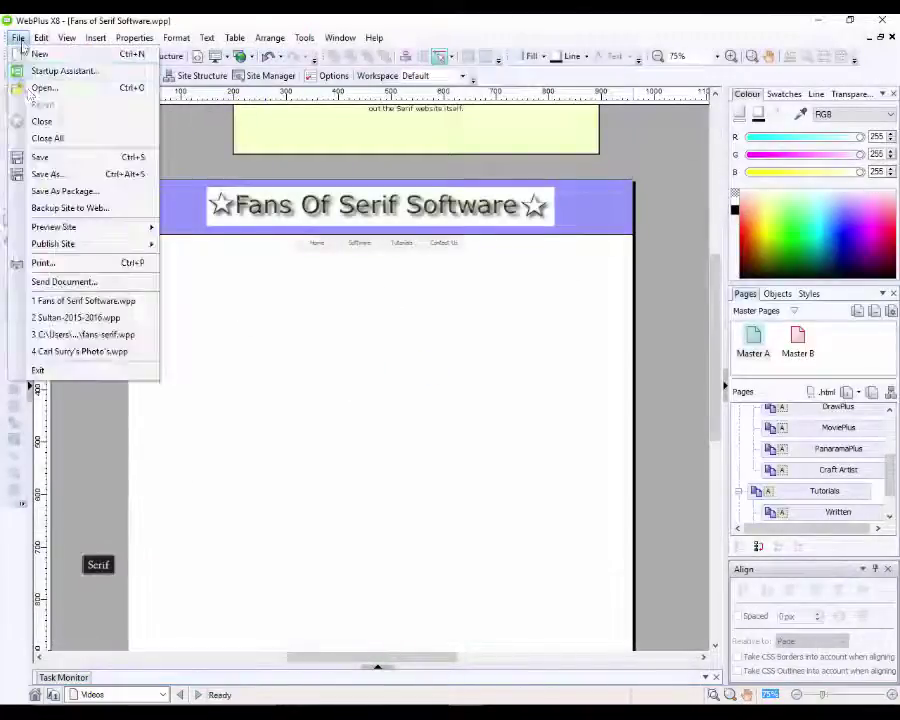
mouse_move(60, 227)
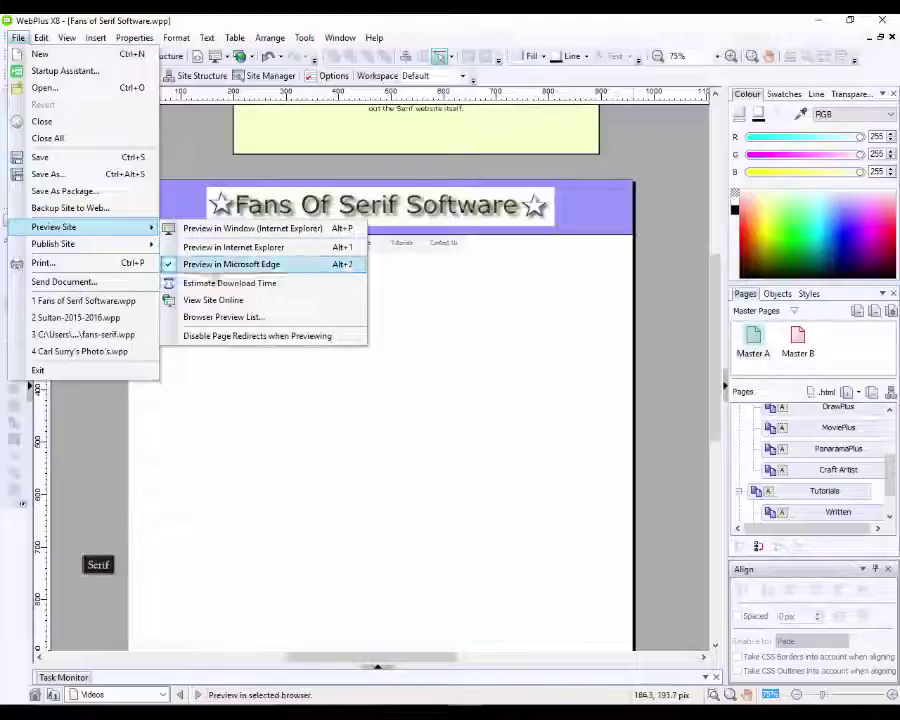
left_click(257, 264)
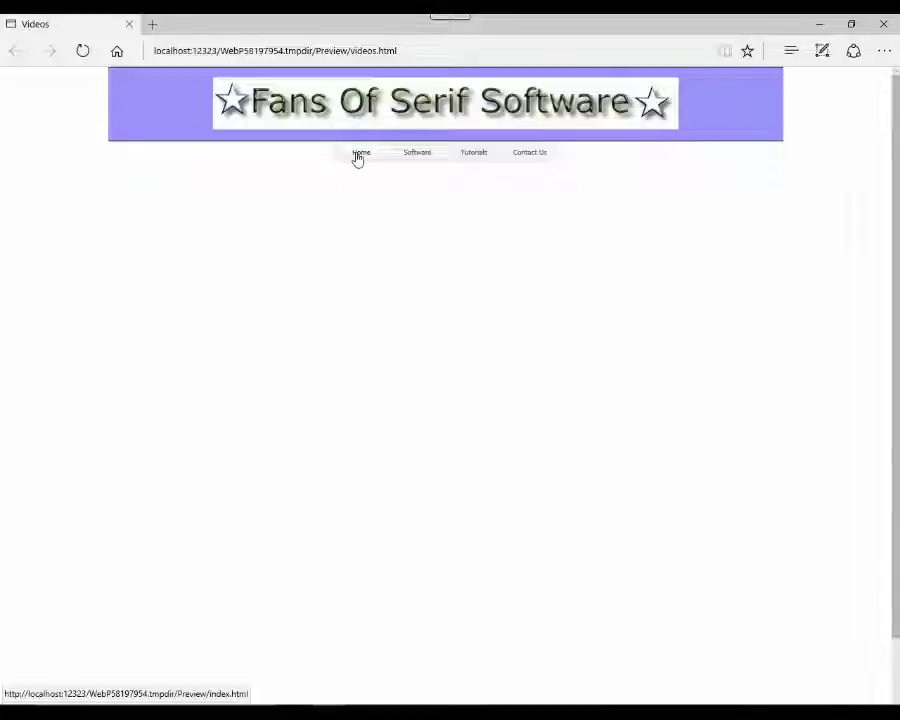
mouse_move(430, 158)
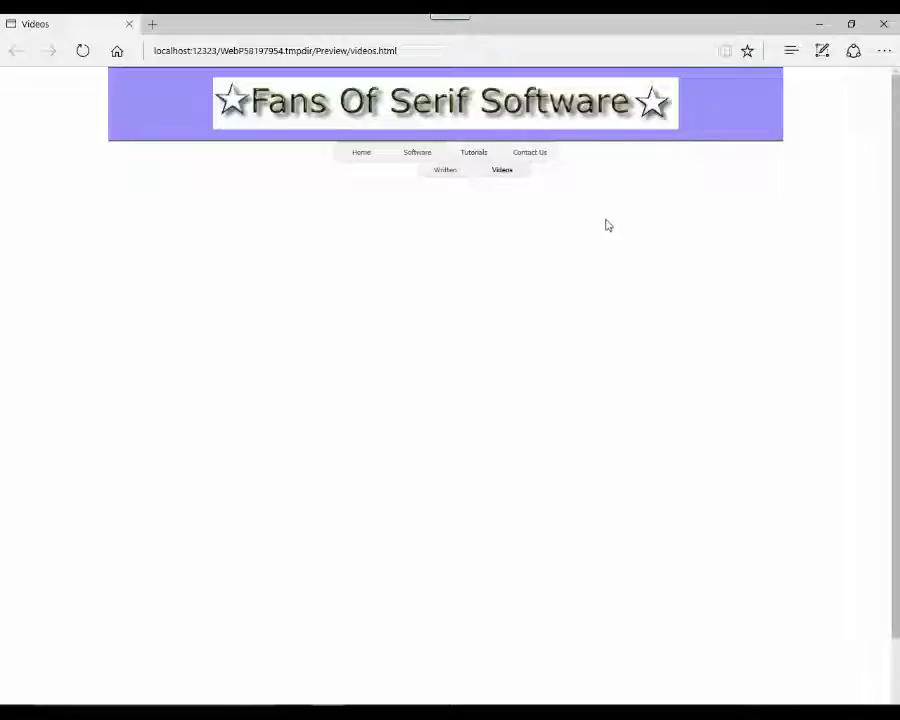
scroll(720, 250, "down", 2)
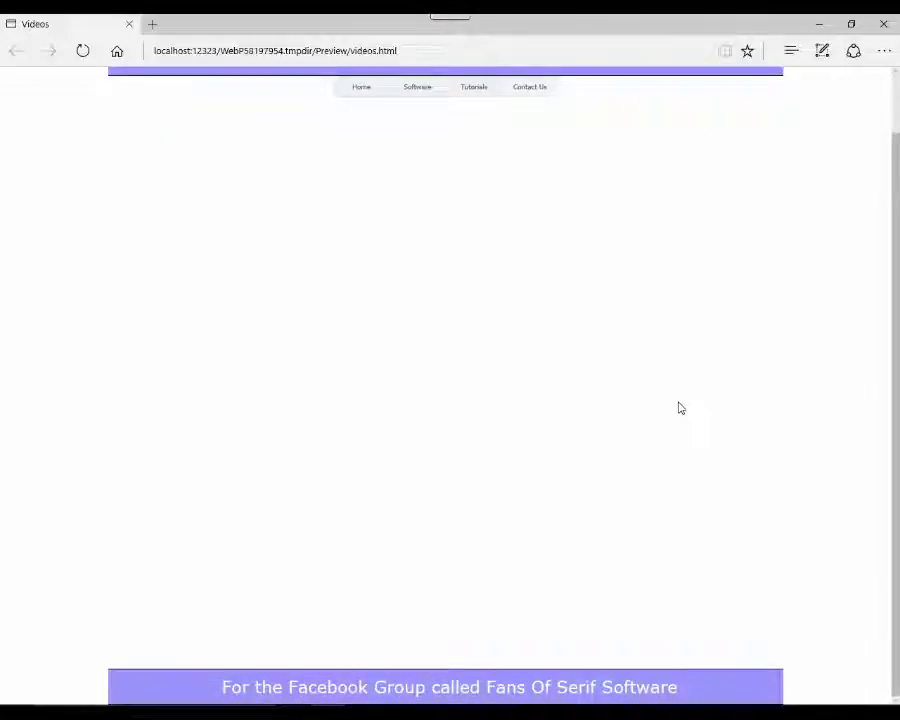
scroll(680, 408, "up", 2)
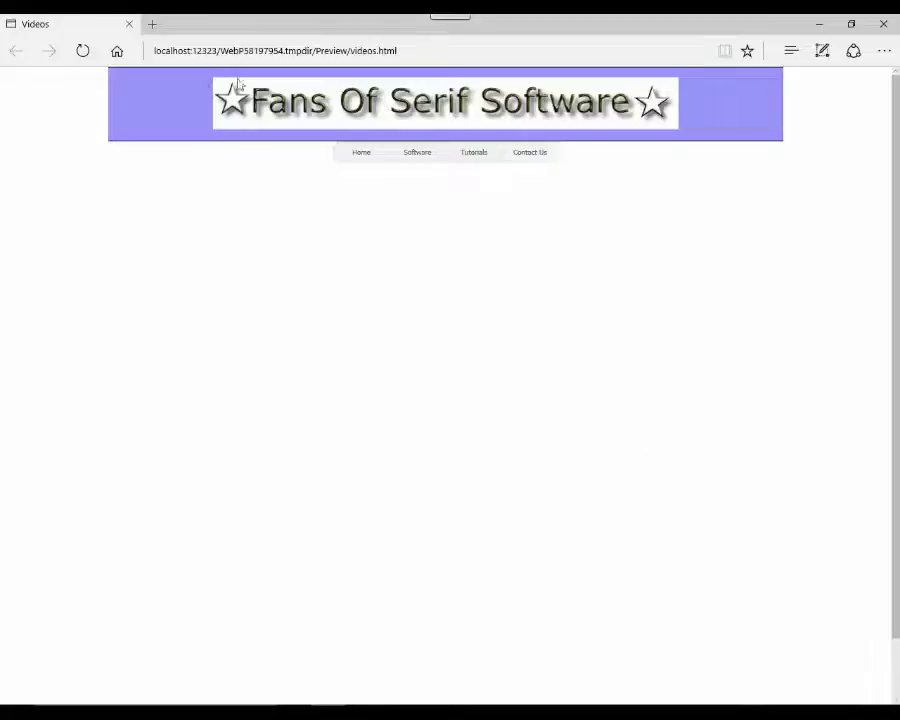
Step: Close the browser preview and, on Master A, set the navigation bar to use the same design for all buttons
left_click(128, 24)
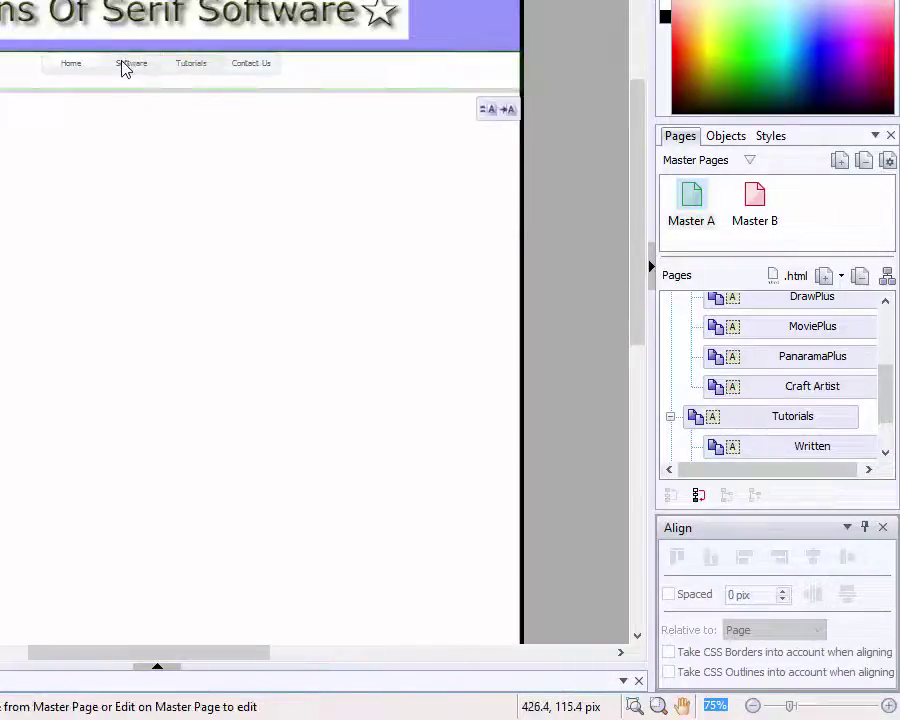
left_click(697, 200)
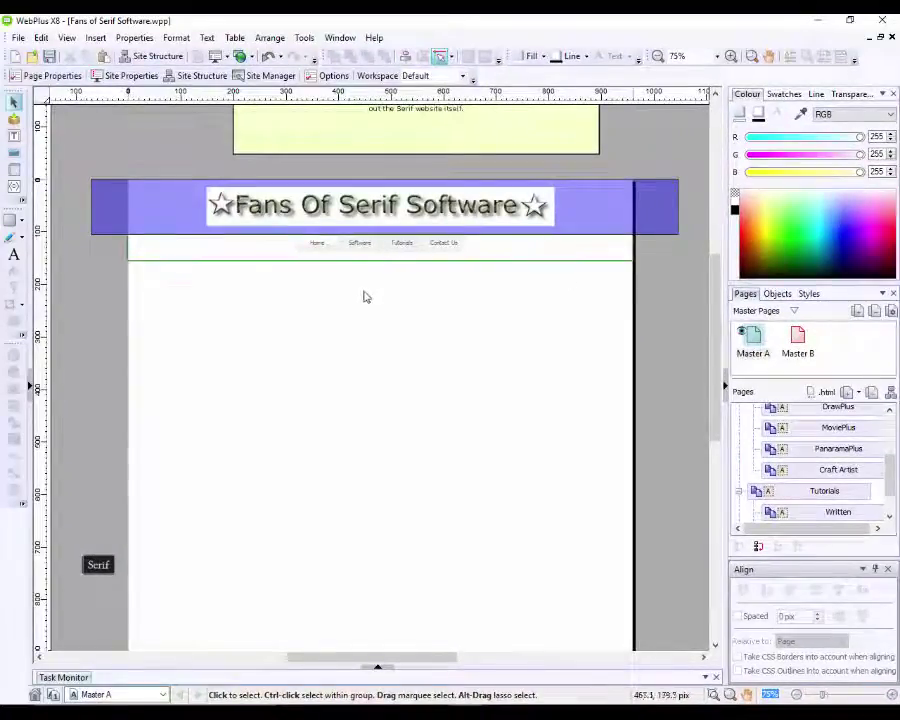
double_click(444, 243)
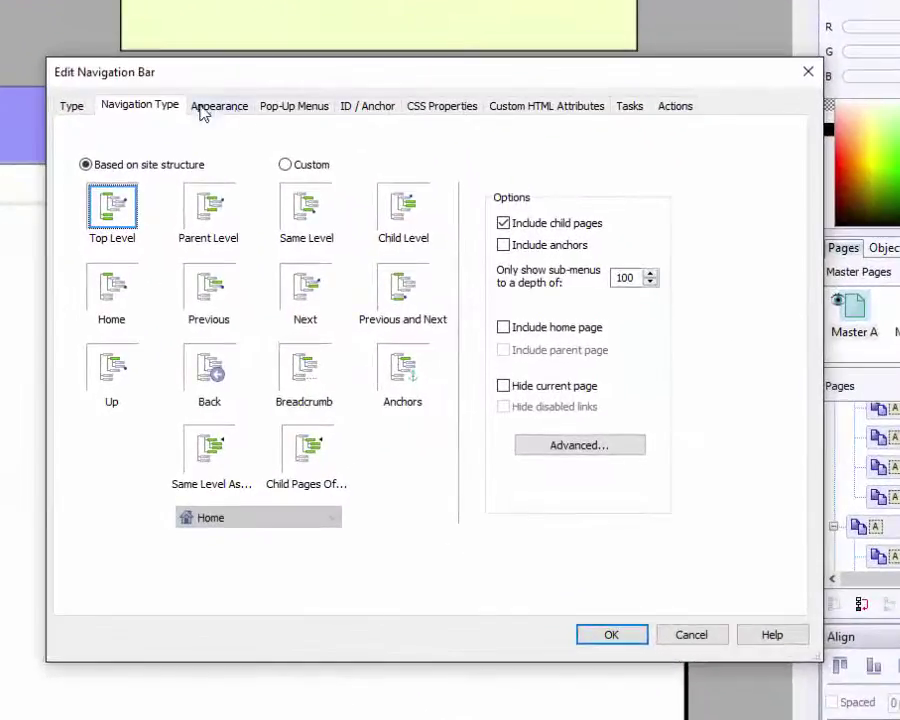
left_click(226, 106)
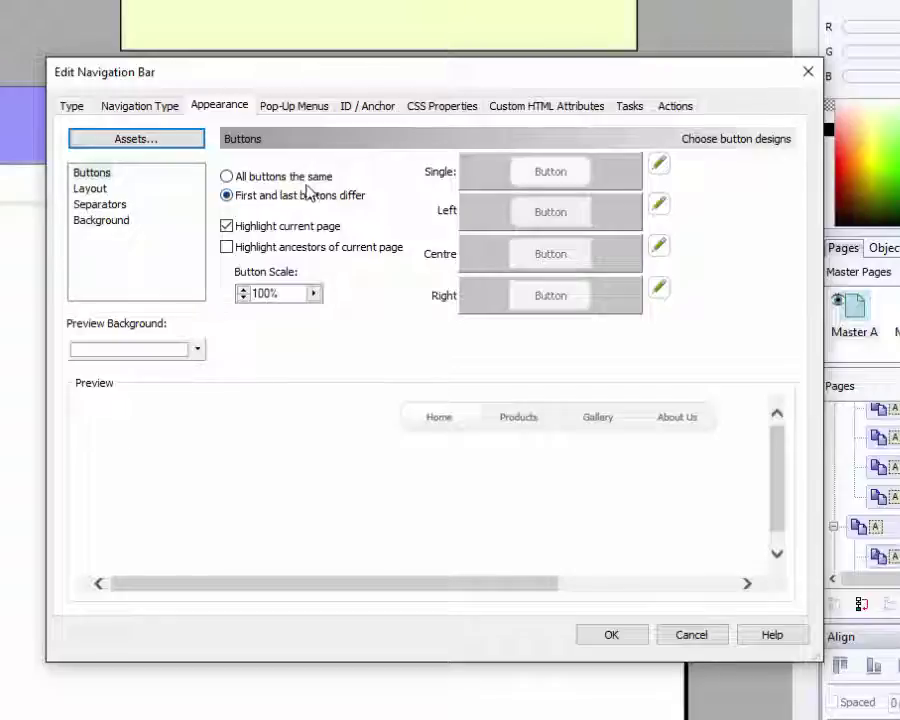
left_click(227, 177)
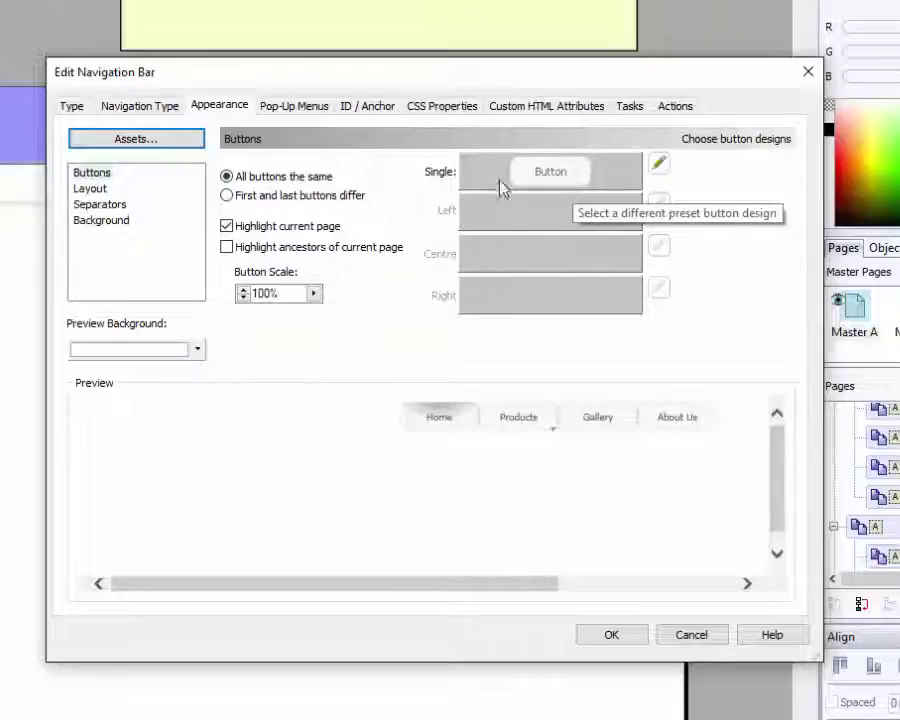
Step: Add the thick dark vertical line design as the separator between the navigation bar's buttons
left_click(97, 208)
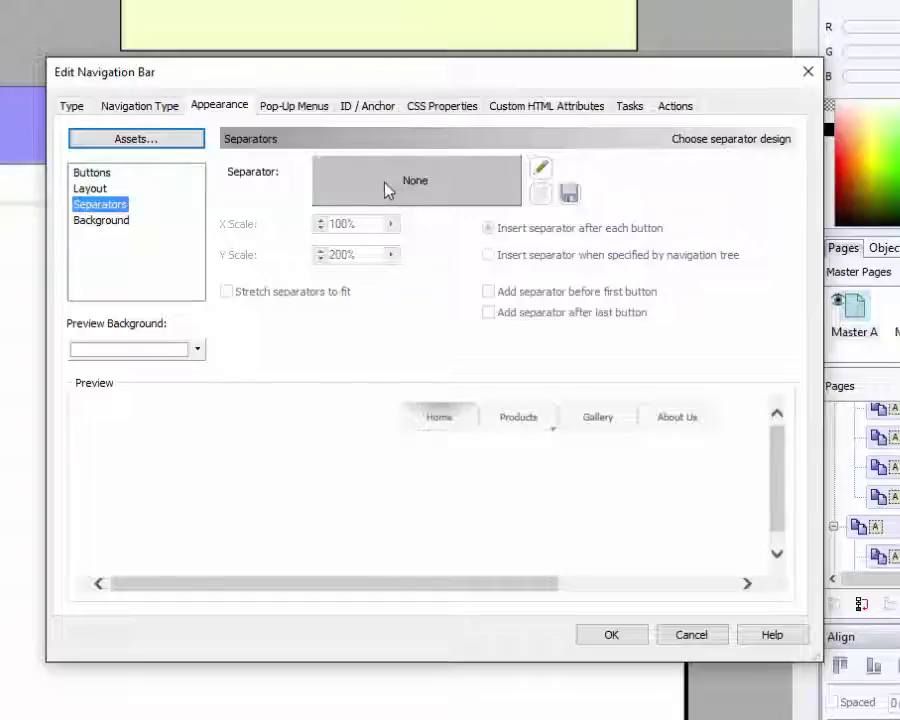
left_click(416, 189)
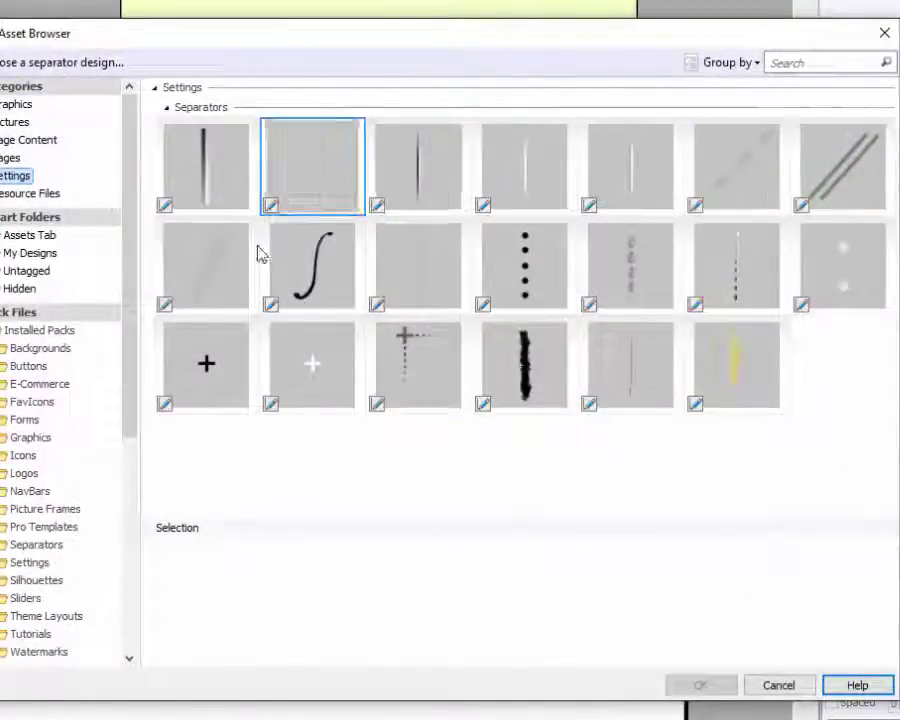
left_click(205, 178)
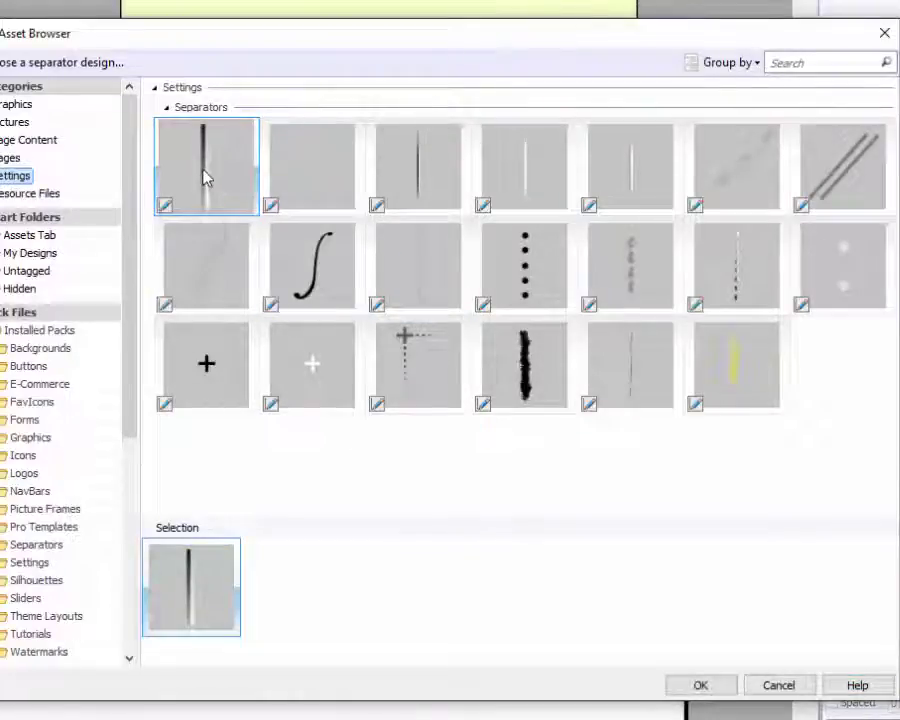
left_click(693, 685)
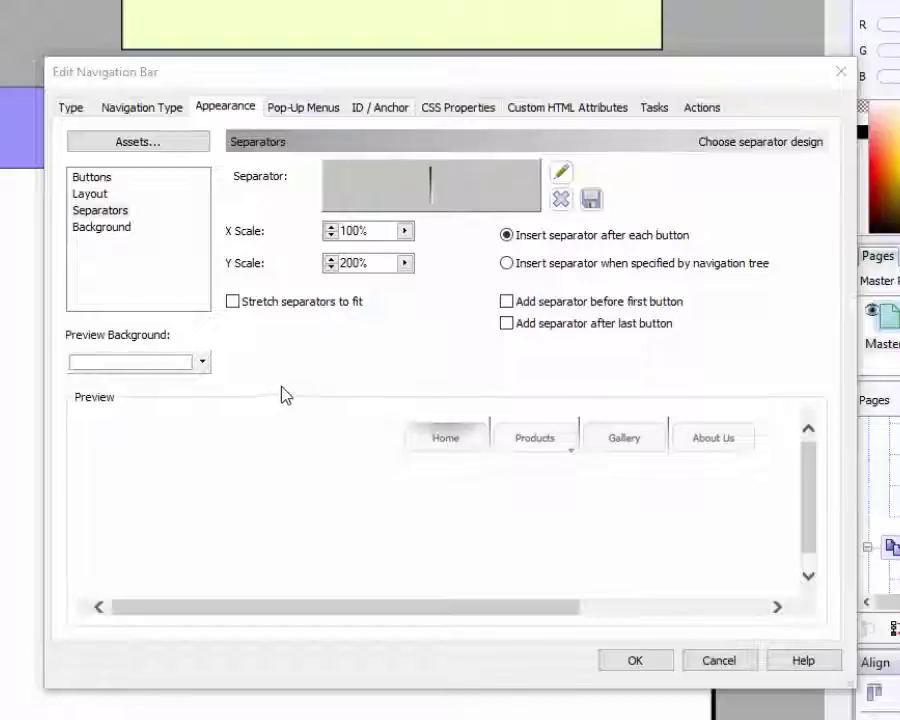
Step: Open the navigation bar's single button design for editing in Button Studio
left_click(102, 177)
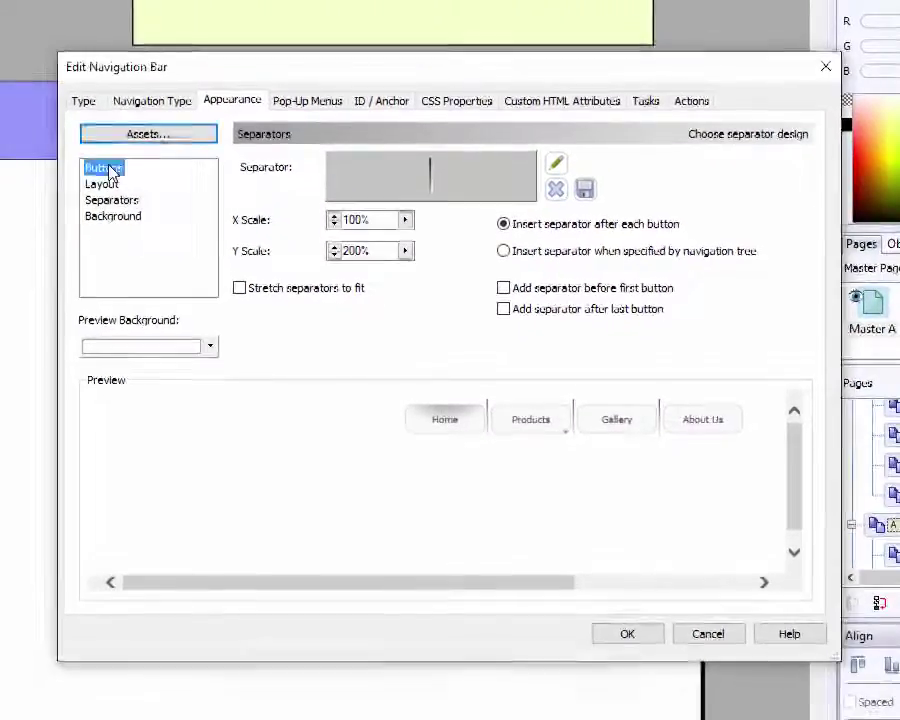
left_click(102, 177)
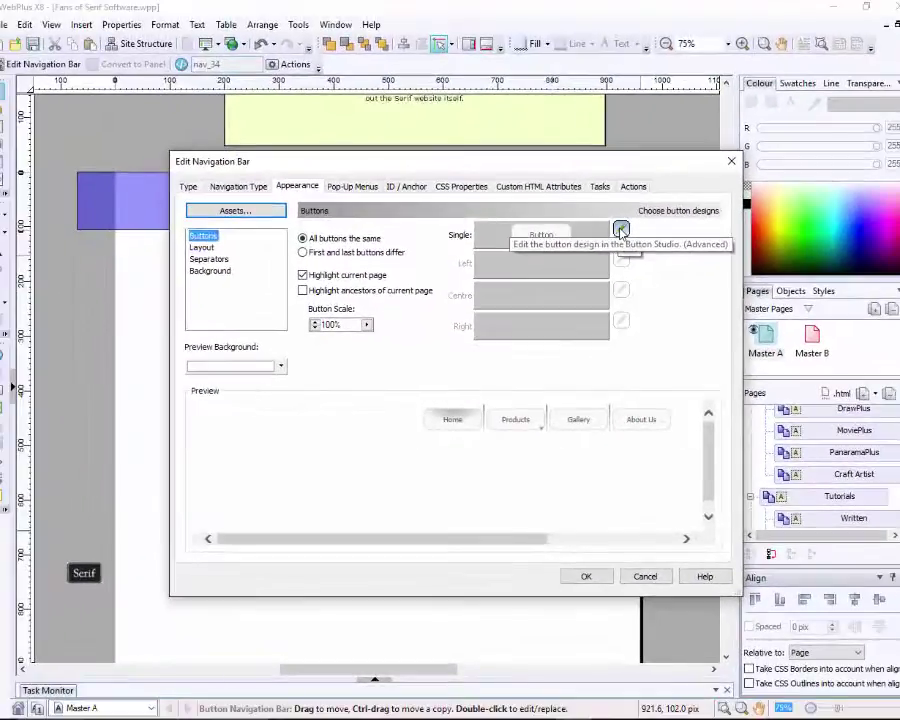
left_click(633, 213)
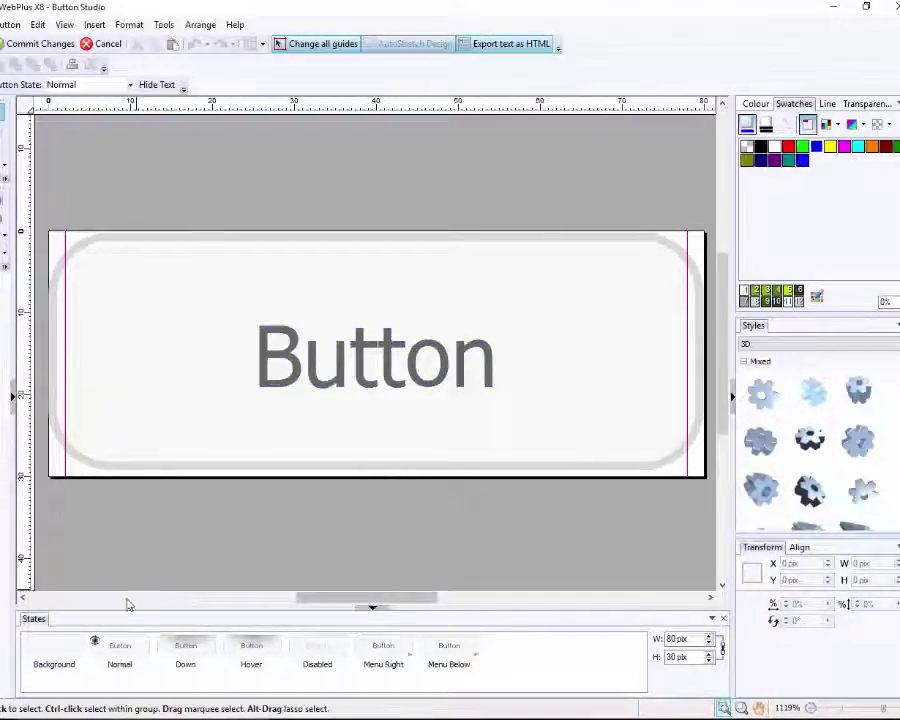
left_click(116, 656)
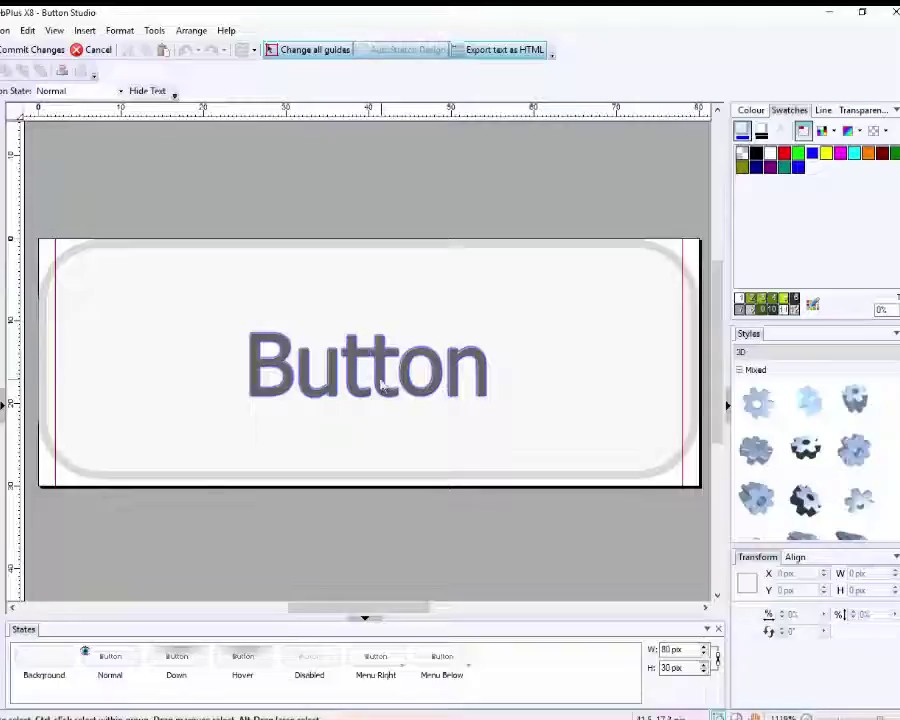
left_click(342, 378)
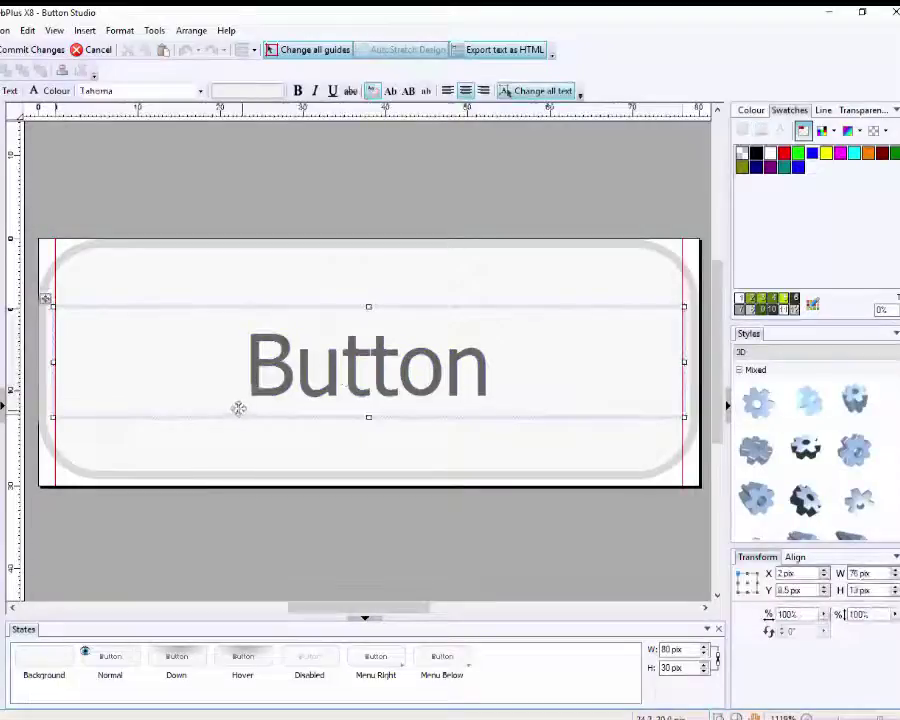
left_click(139, 464)
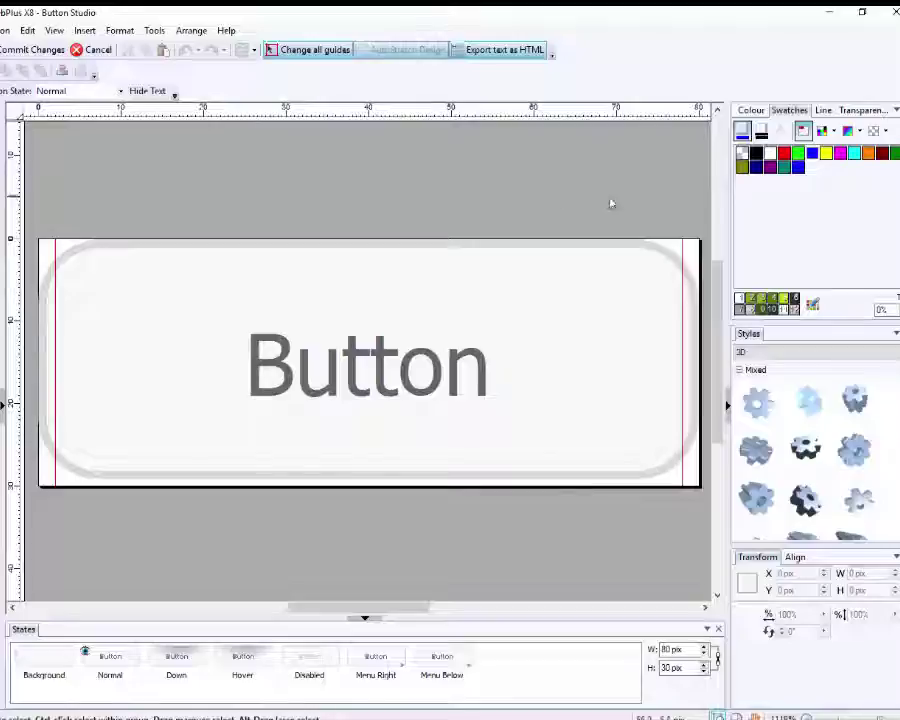
right_click(636, 463)
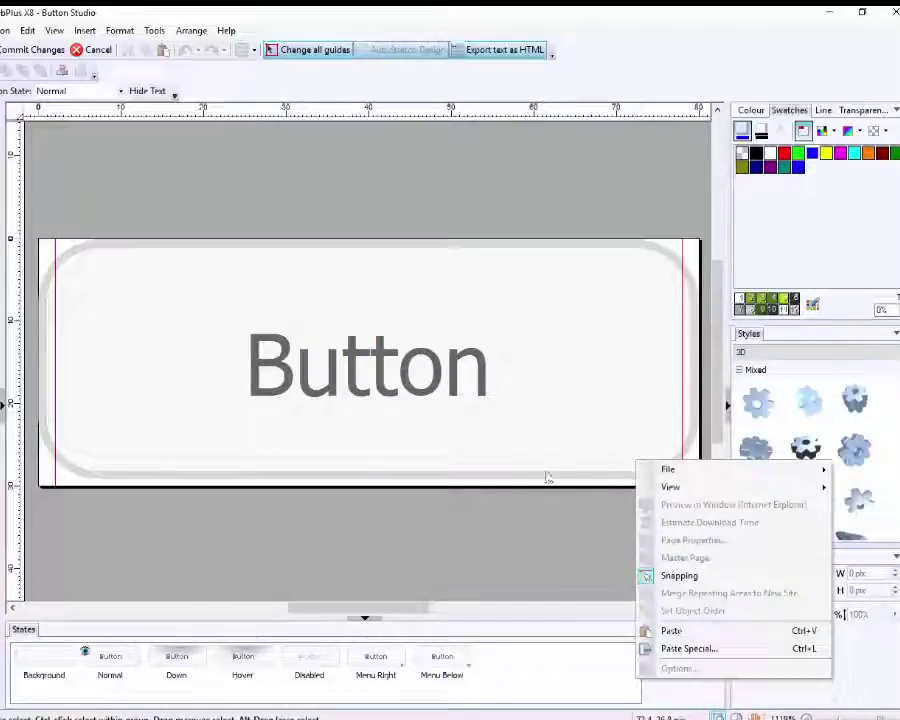
left_click(454, 539)
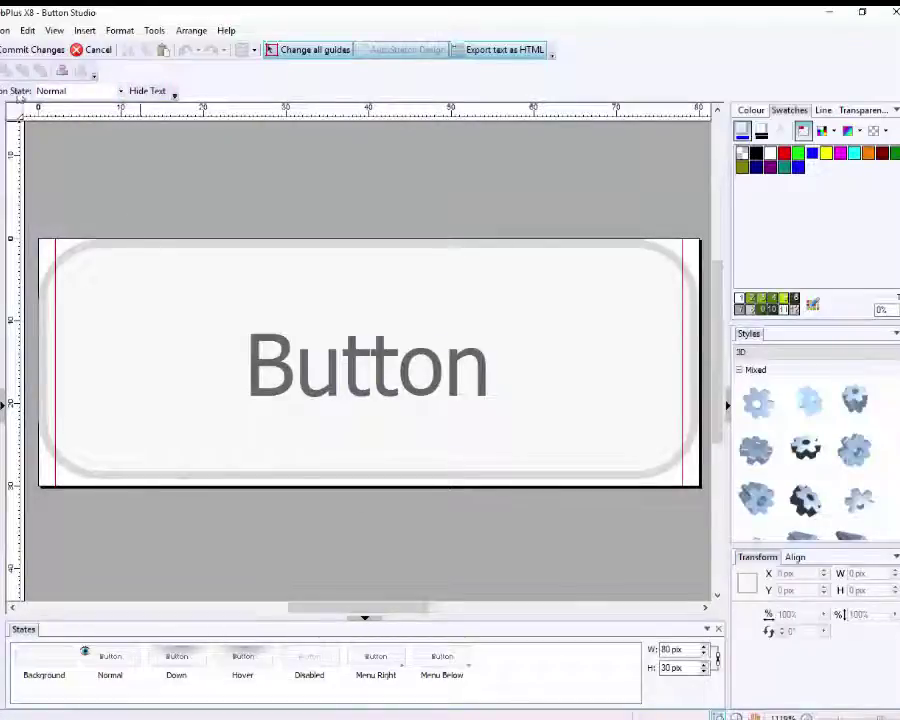
left_click(121, 91)
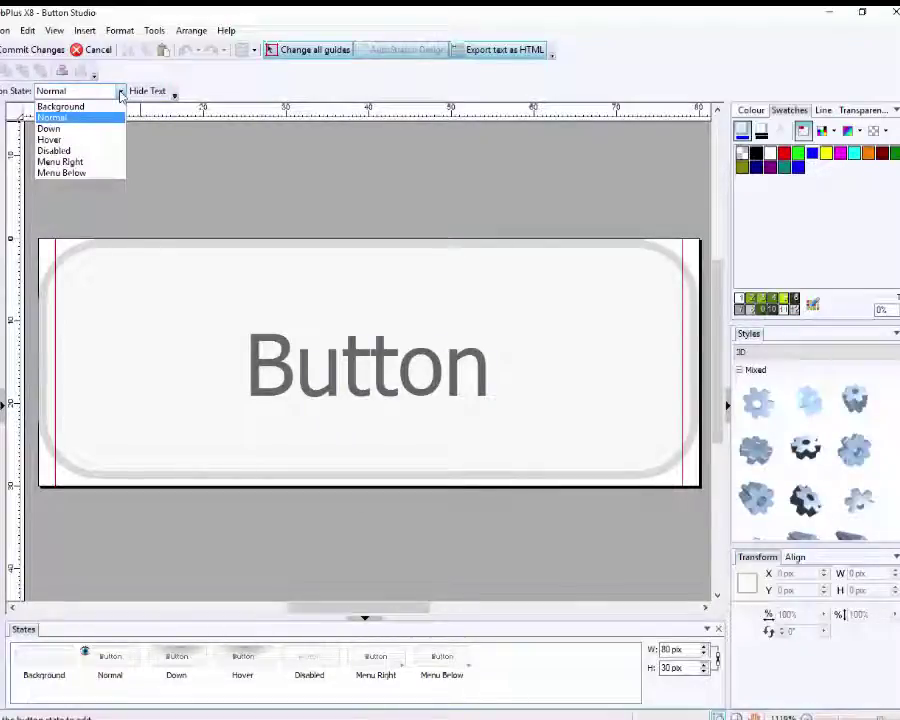
left_click(121, 94)
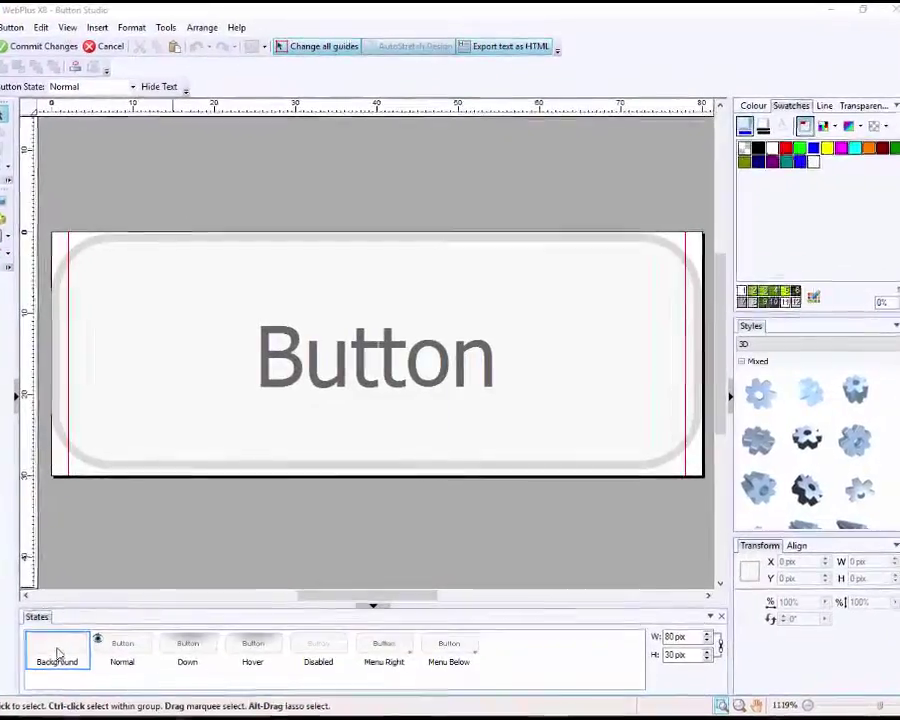
Step: Fill the rounded rectangle in the button's Background state with blue
left_click(57, 652)
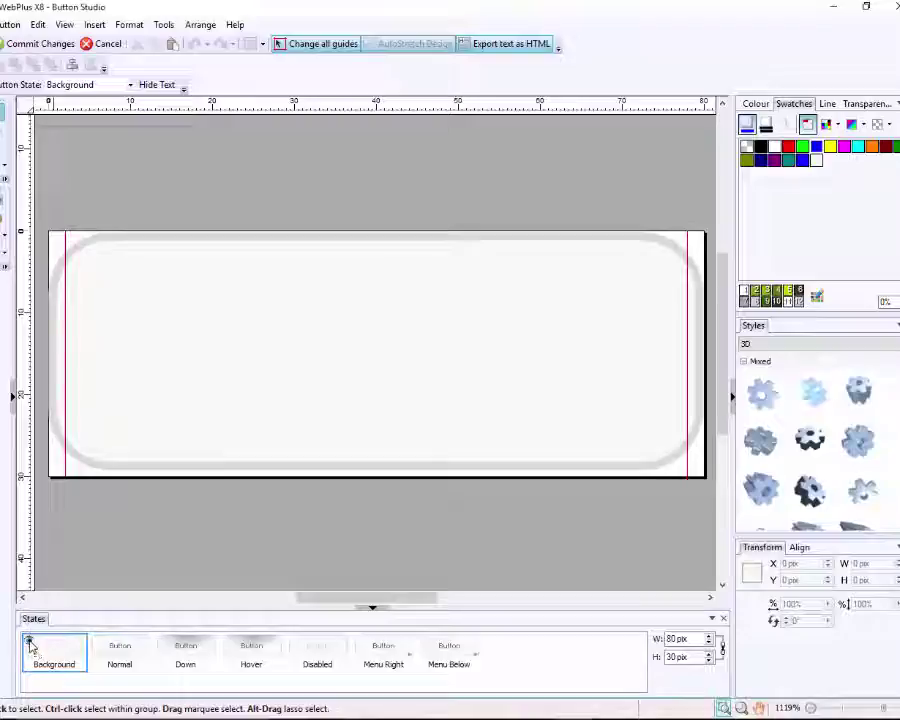
left_click(592, 471)
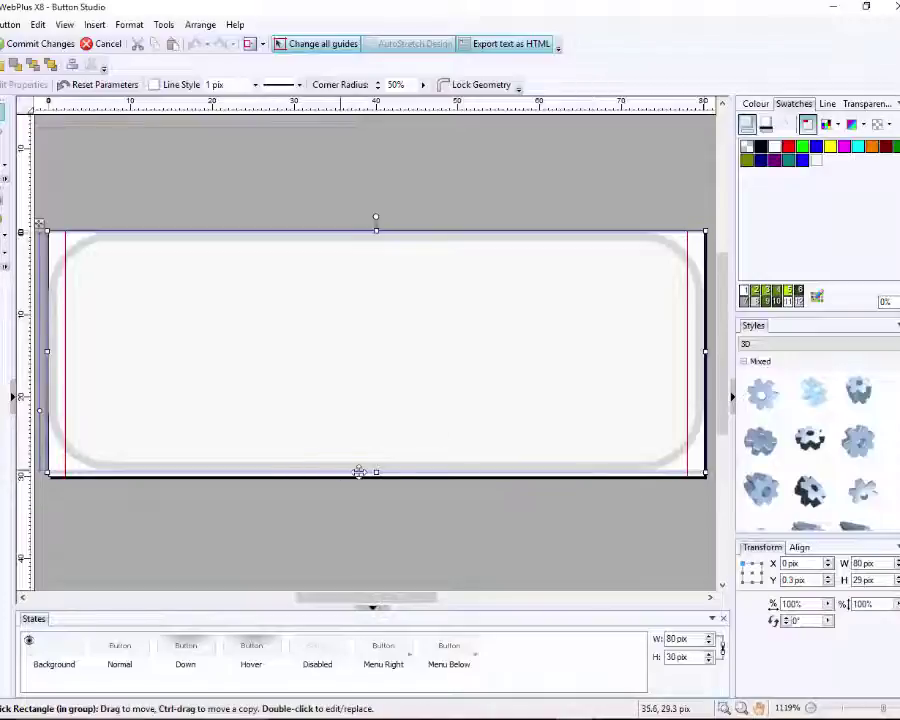
left_click(803, 163)
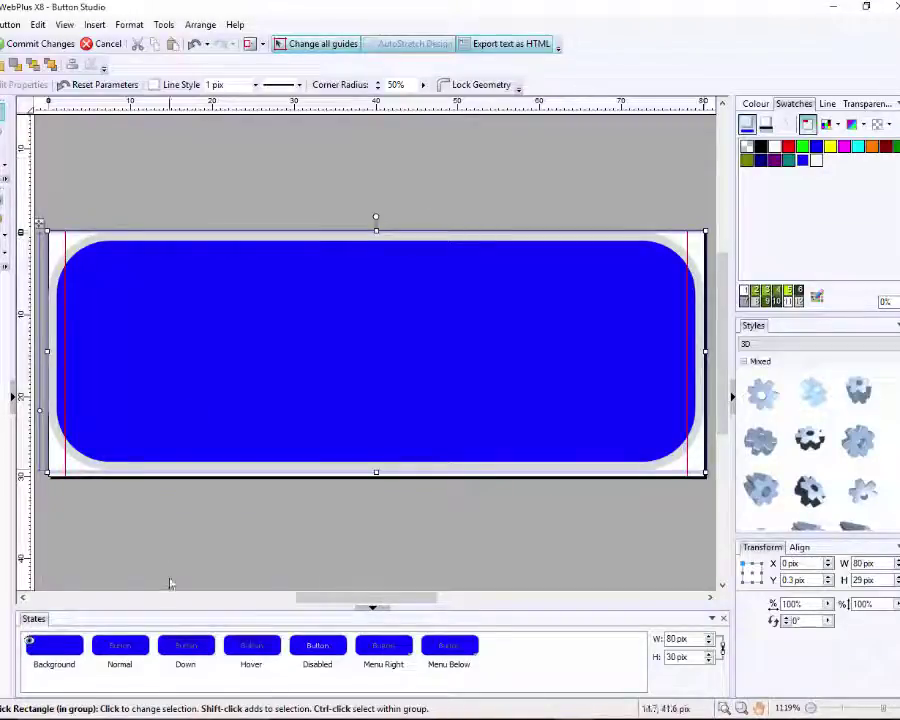
Step: Colour the button text white in both the Normal and Down states
left_click(128, 652)
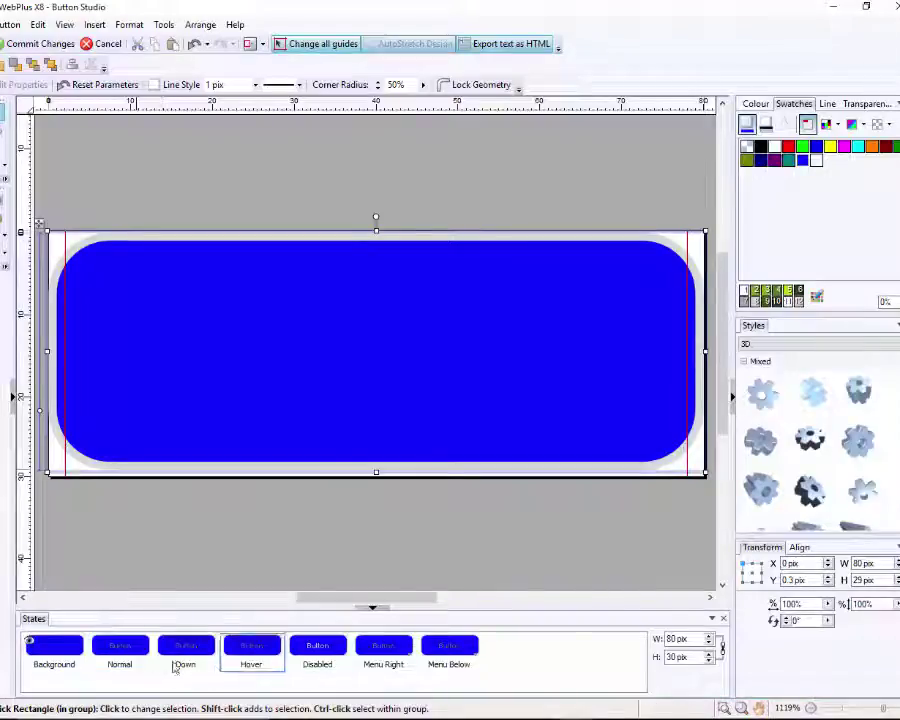
left_click(132, 653)
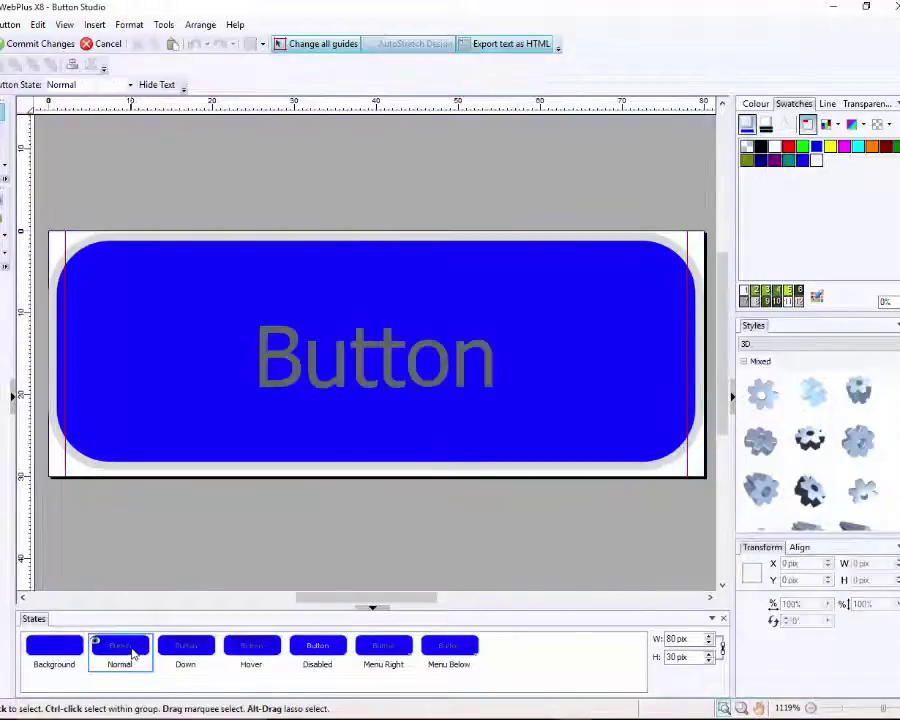
left_click(345, 374)
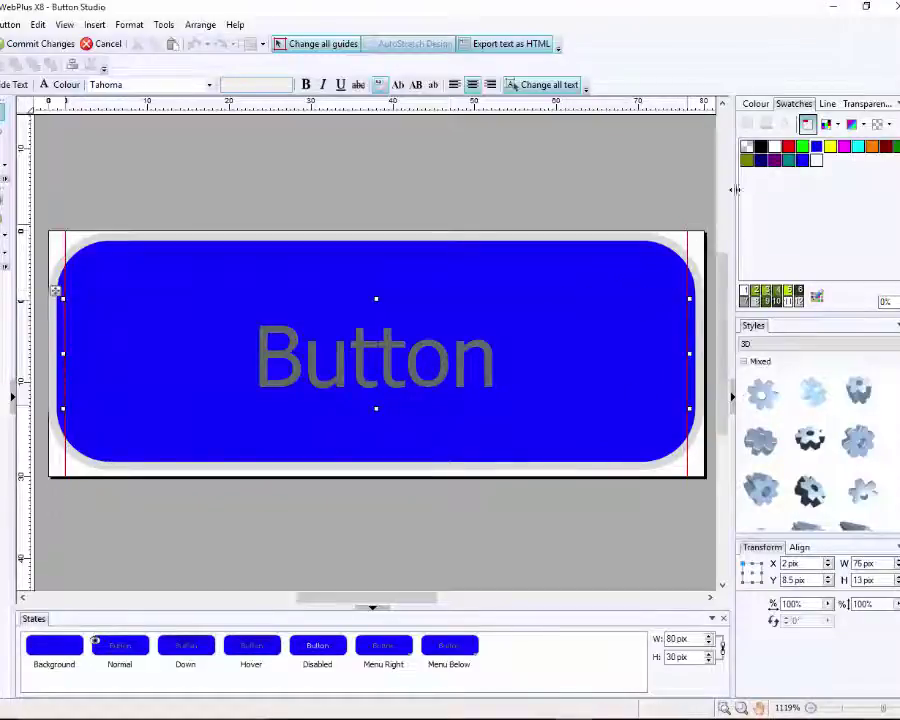
left_click(776, 148)
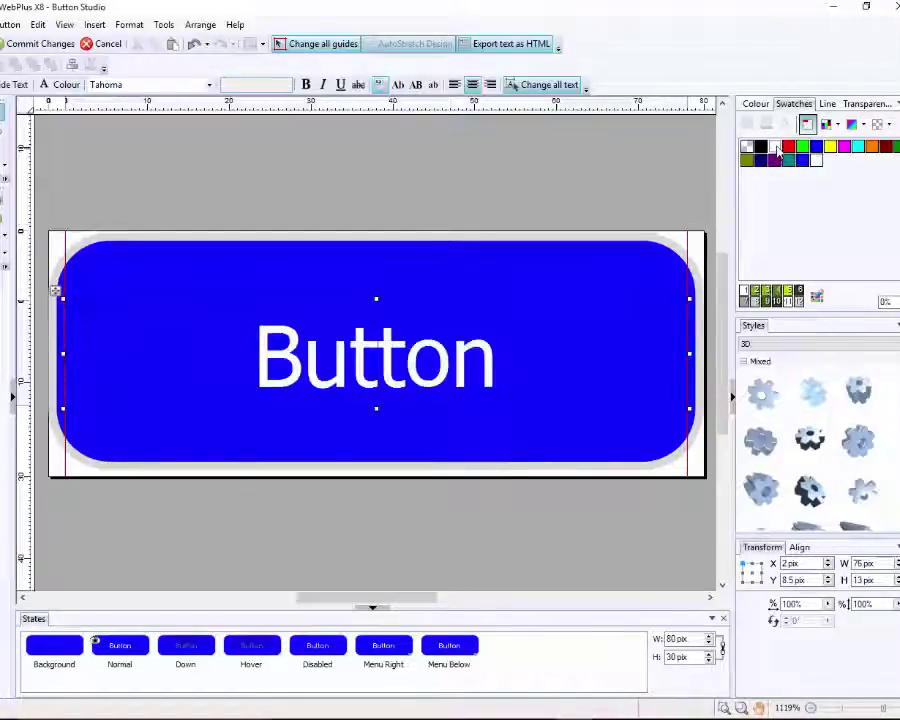
left_click(194, 656)
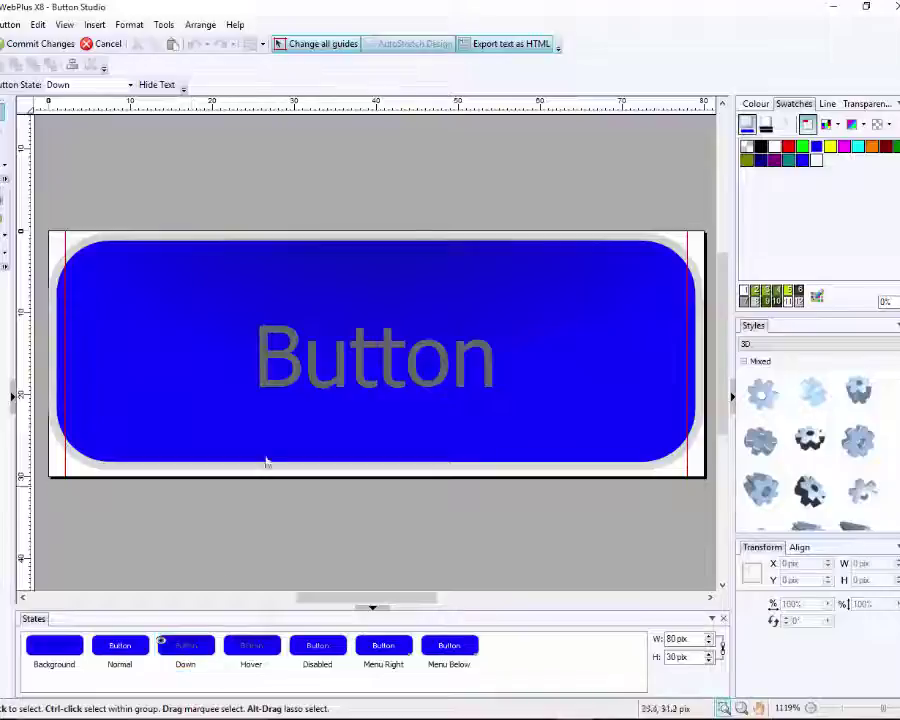
left_click(362, 382)
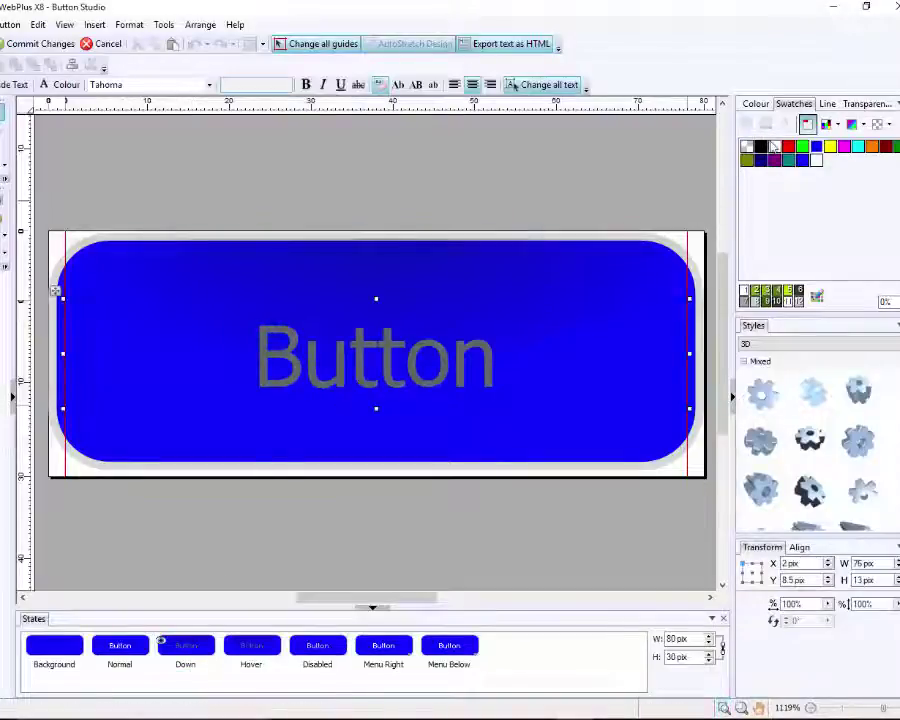
left_click(774, 147)
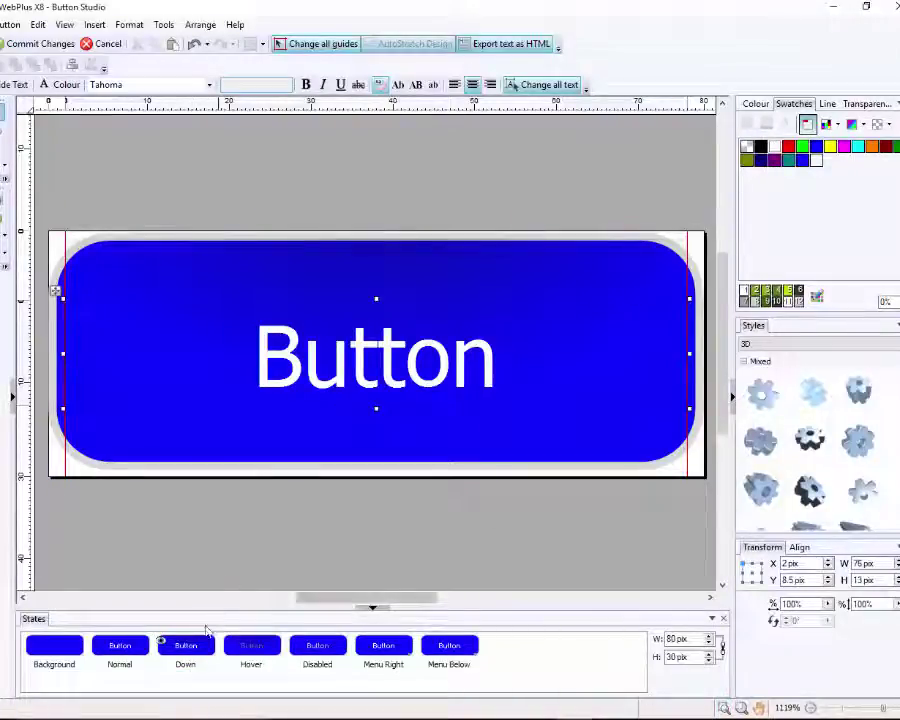
Step: Colour the button text red in the Hover state
left_click(253, 654)
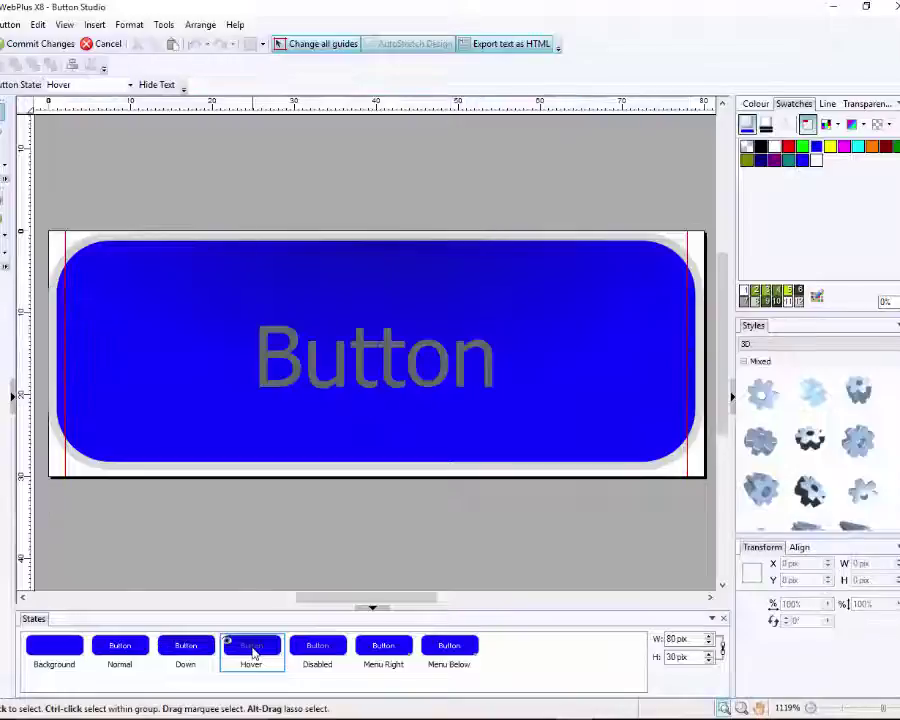
left_click(345, 352)
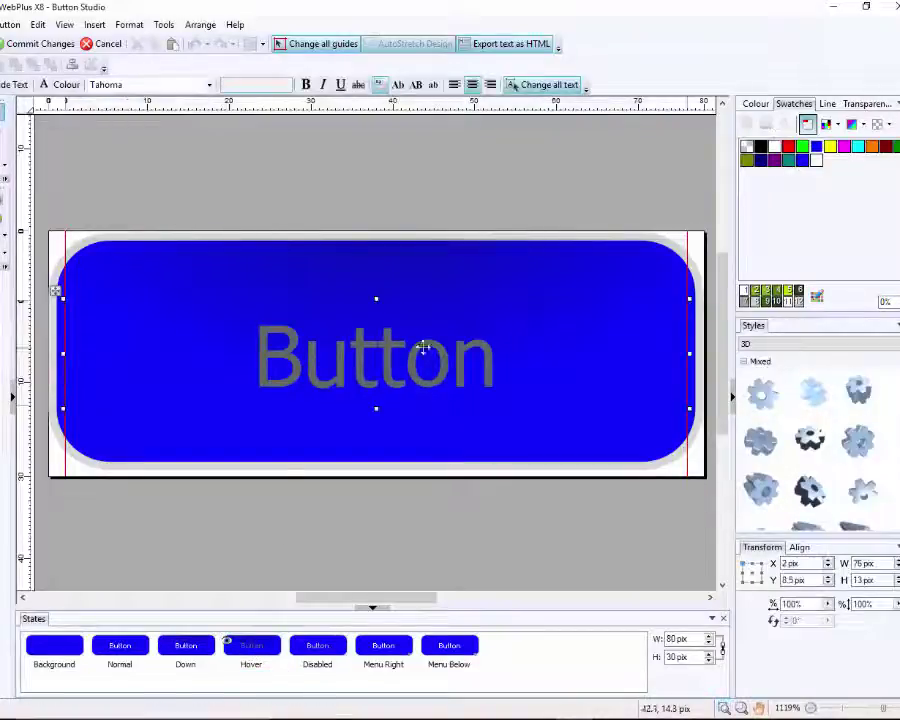
left_click(789, 148)
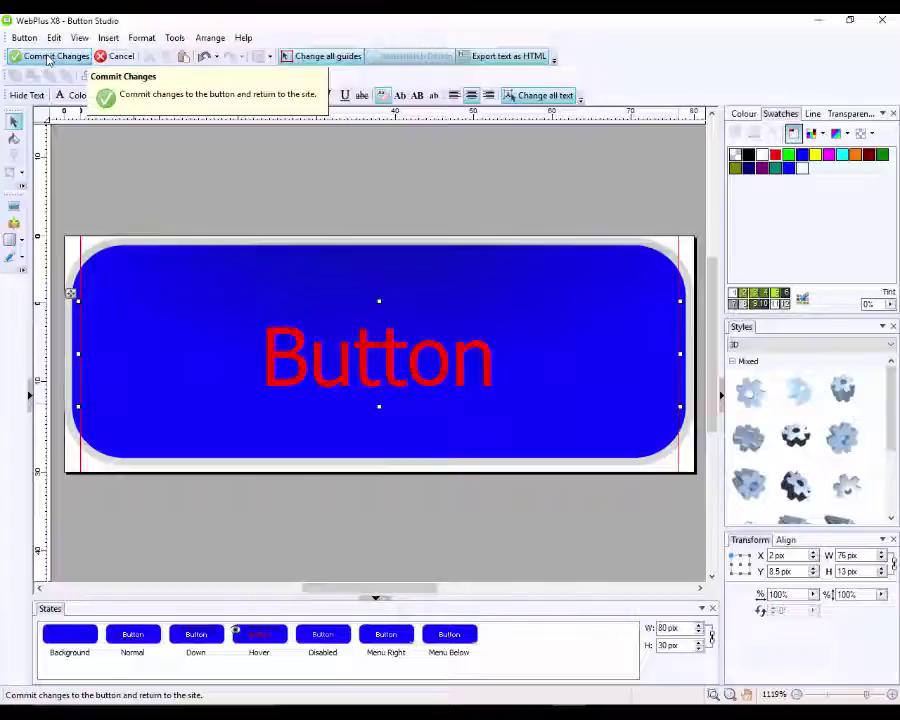
Step: Commit the button design, check its hover effect in the preview, and apply the changes to Master A's navigation bar
left_click(48, 58)
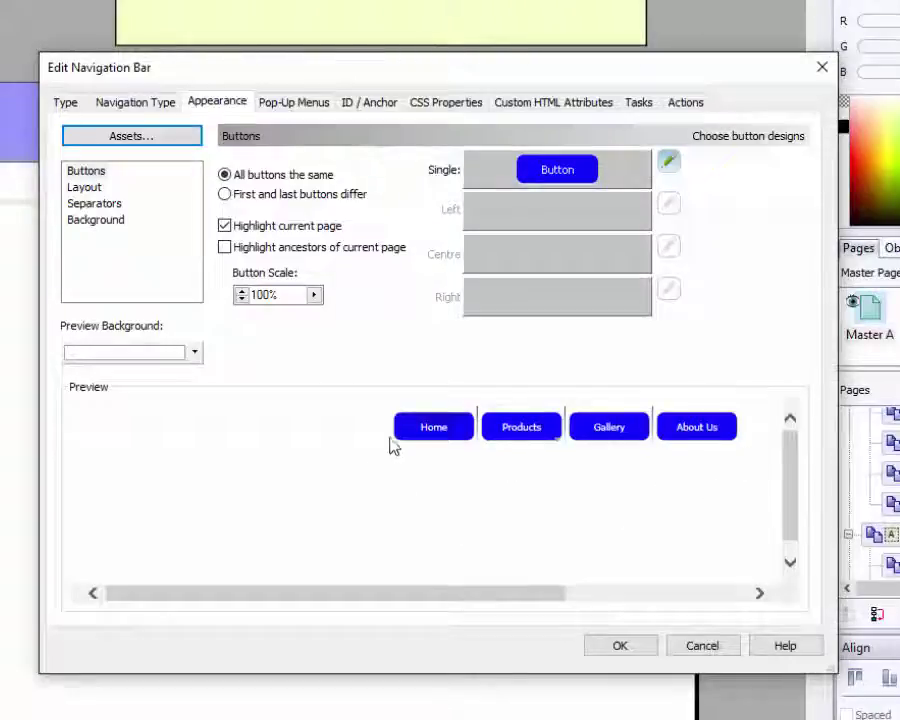
mouse_move(528, 438)
mouse_move(497, 433)
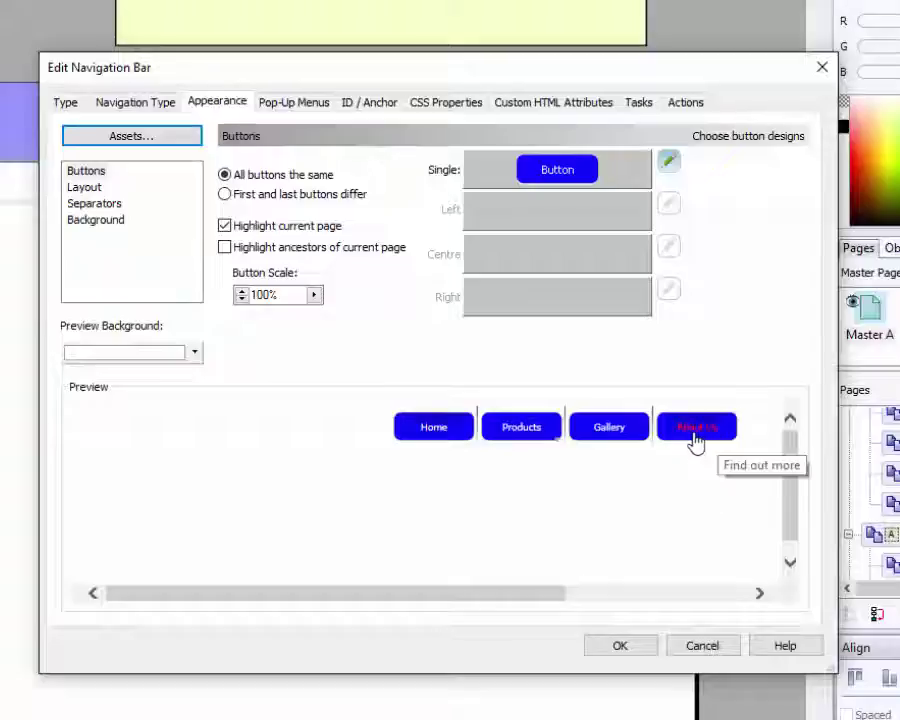
left_click(622, 647)
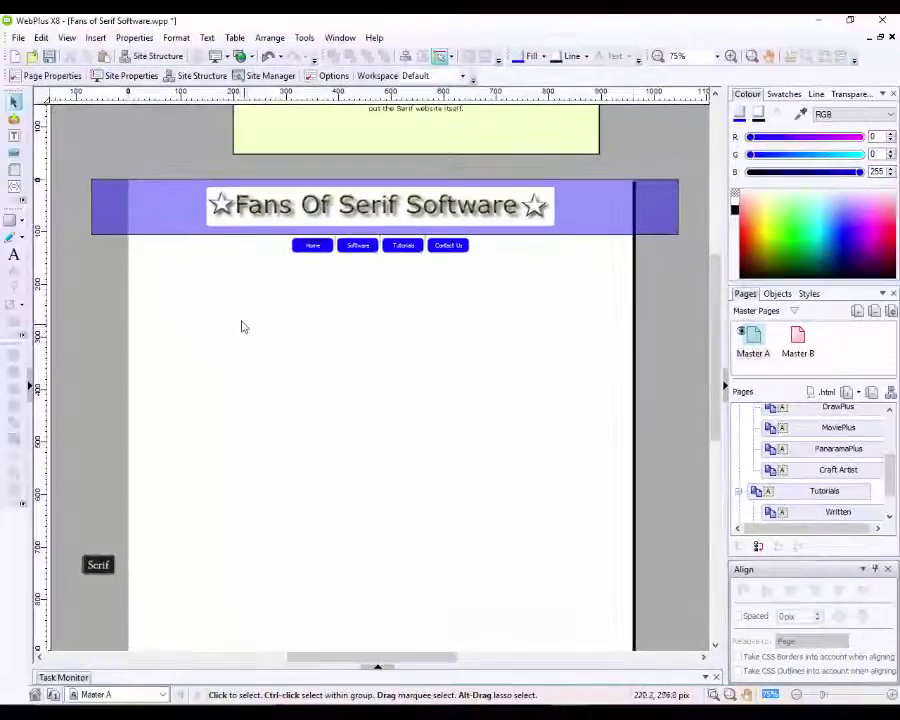
Step: Save the site as Fans of Serif Software.wpp in the FOSS-website-data folder, replacing the existing file
left_click(18, 38)
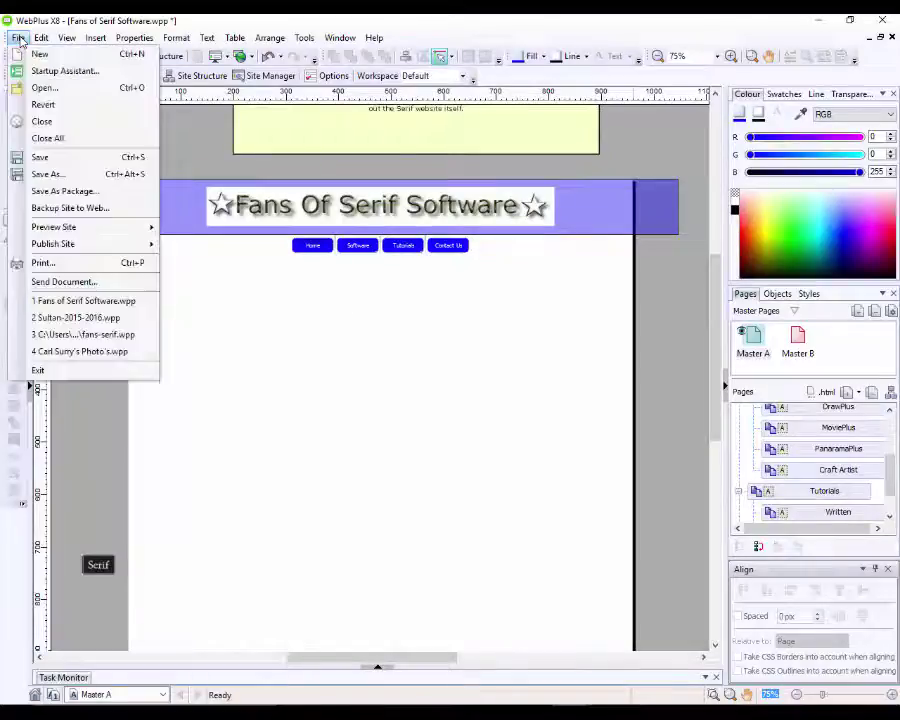
left_click(48, 175)
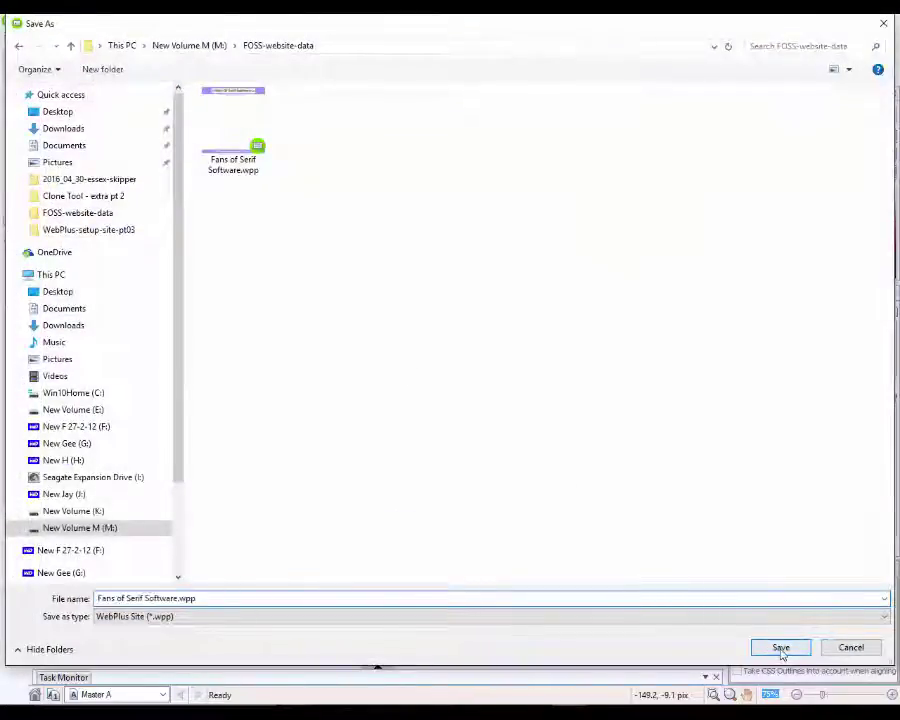
left_click(781, 649)
left_click(489, 369)
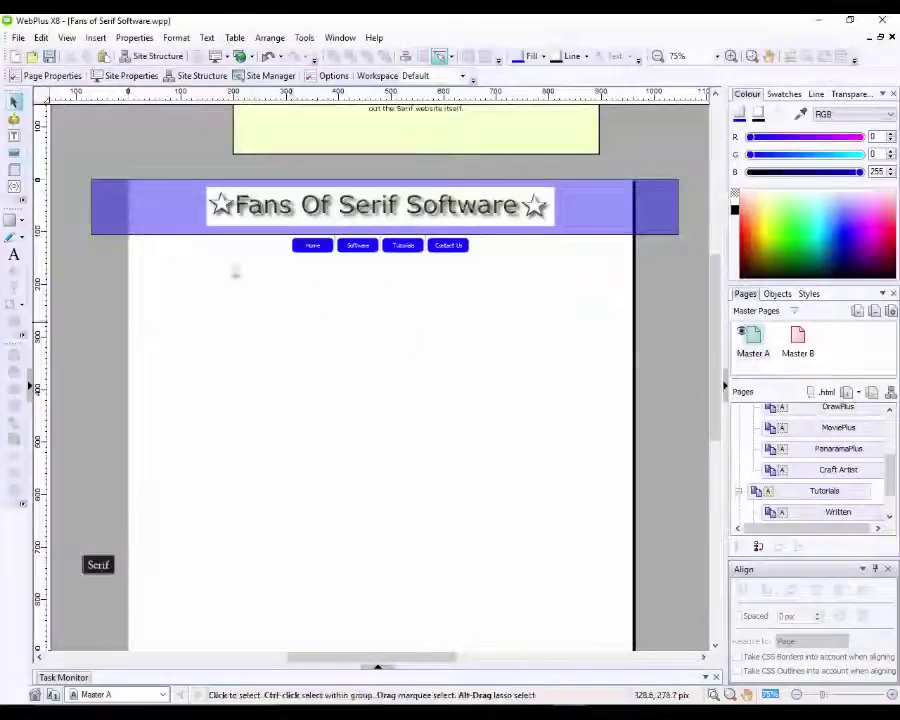
Step: Preview the site in Microsoft Edge and check the submenus of the Software and Tutorials buttons
left_click(18, 38)
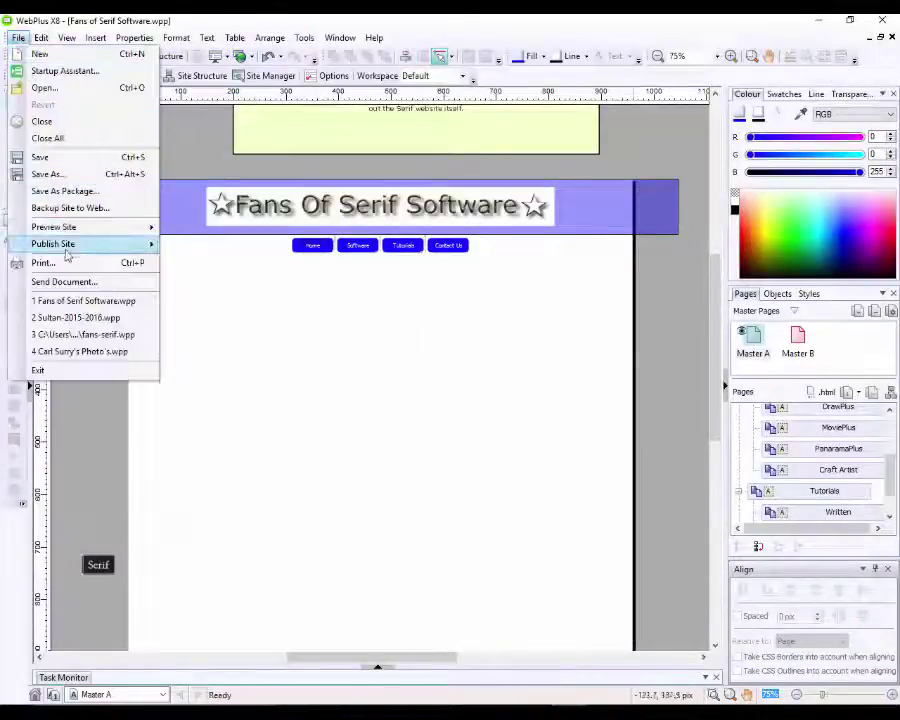
mouse_move(100, 228)
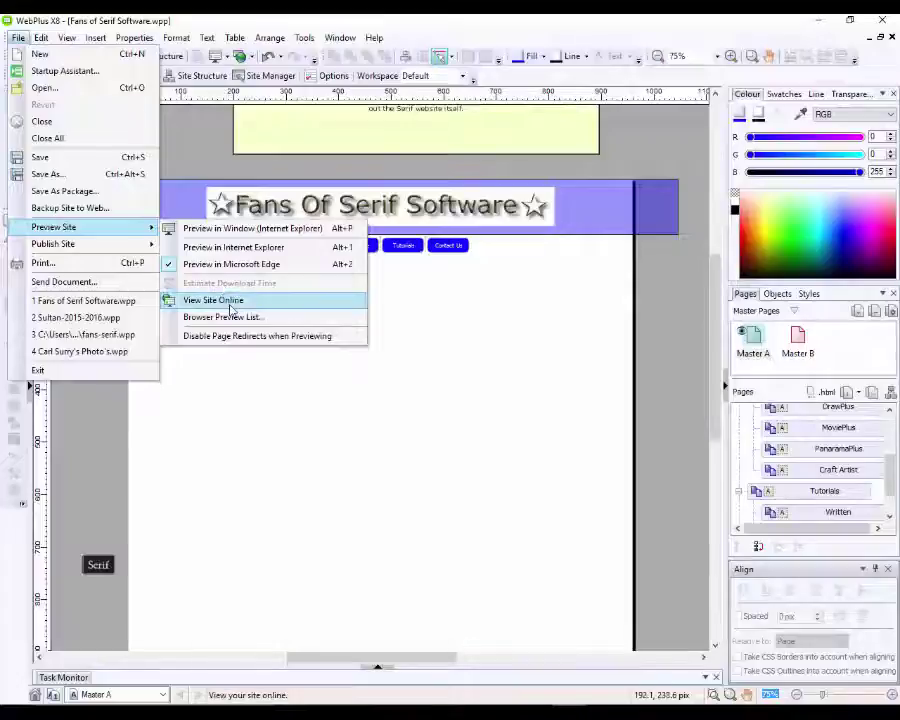
left_click(245, 264)
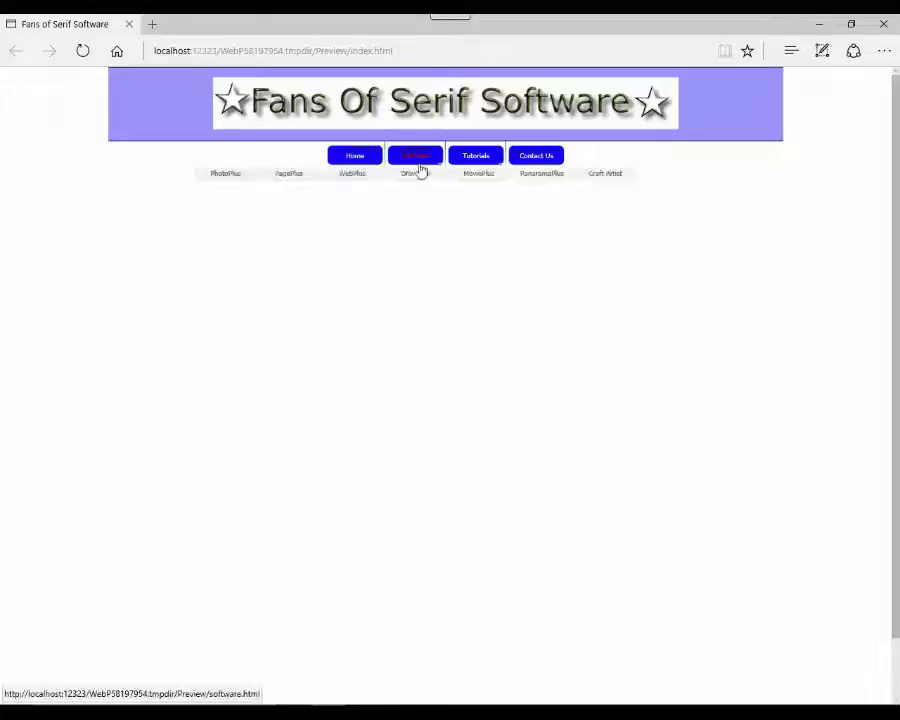
mouse_move(468, 163)
mouse_move(398, 155)
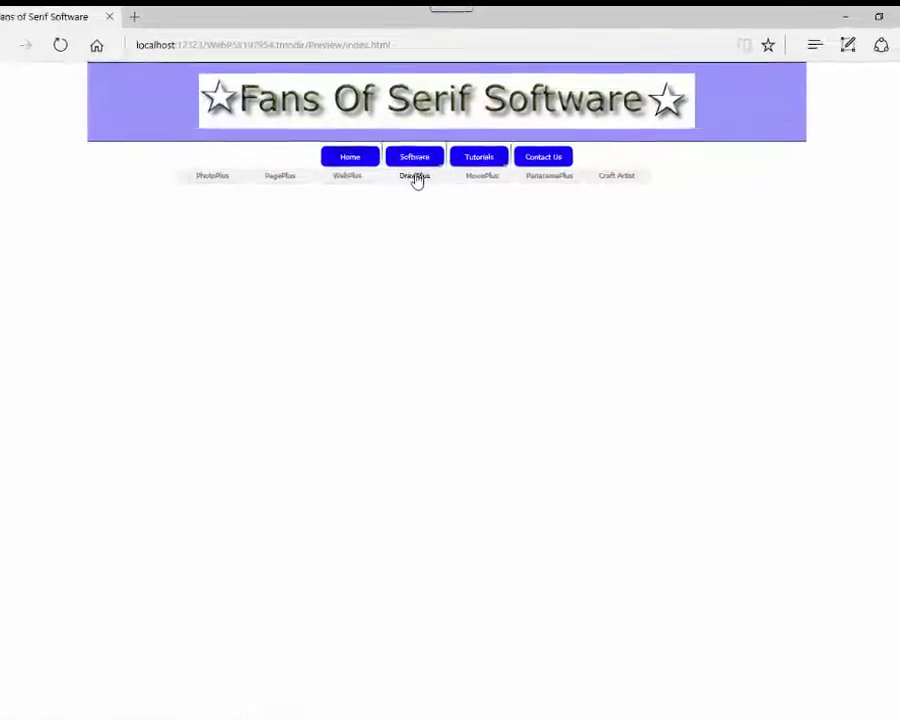
mouse_move(474, 159)
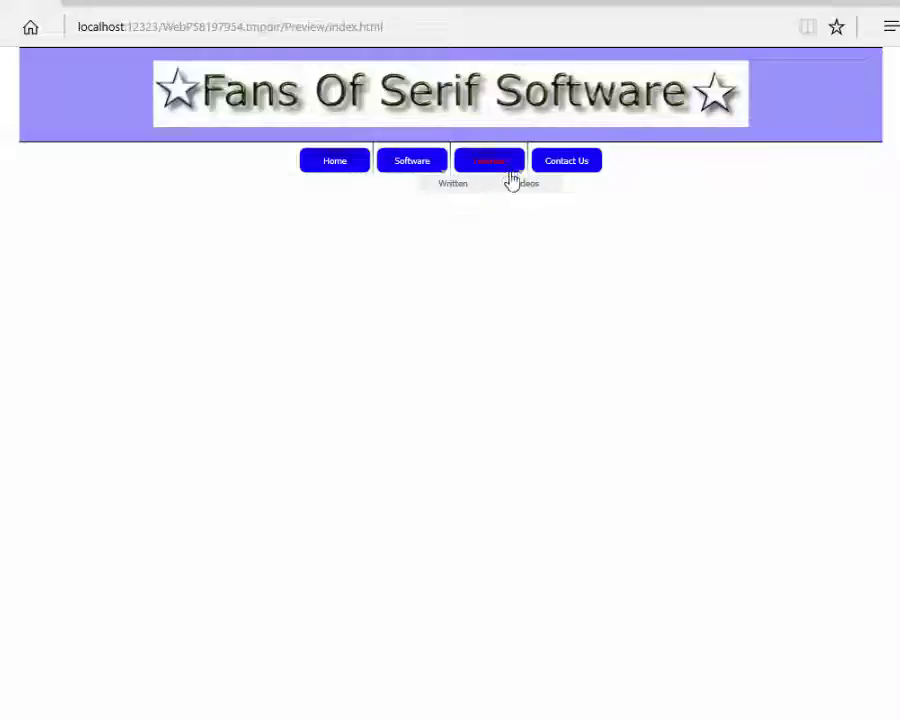
Step: Test the previewed navigation by opening the DrawPlus, Software, WebPlus and Tutorials pages, and close the preview
mouse_move(424, 170)
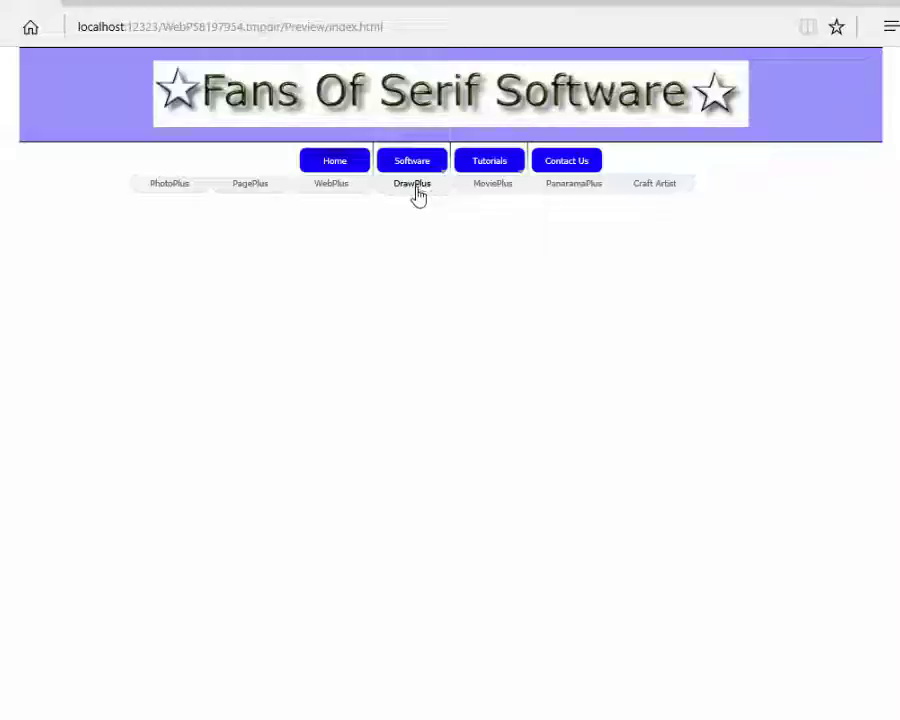
left_click(418, 197)
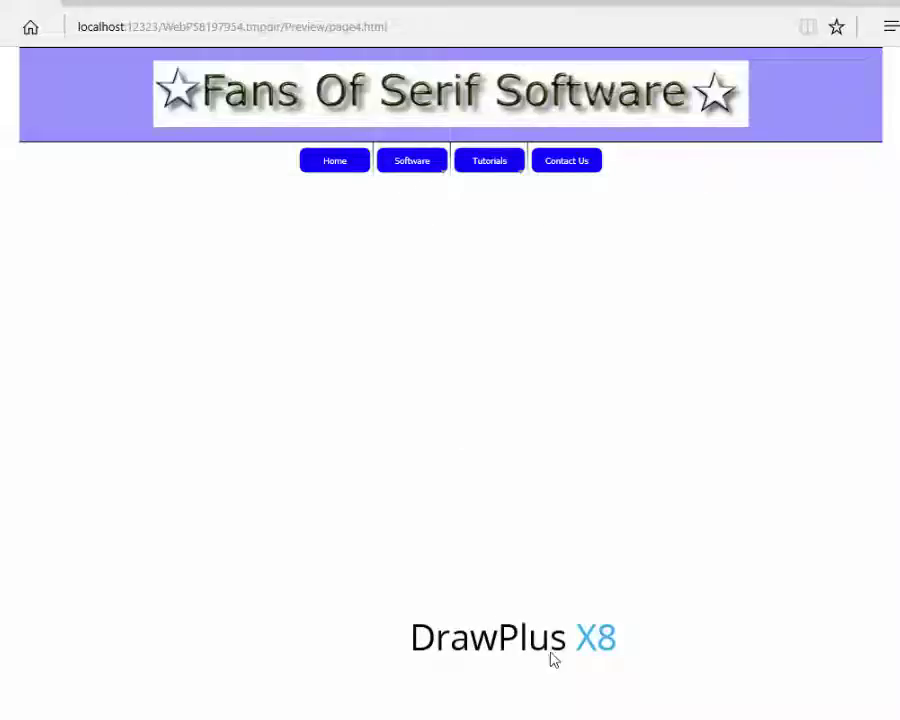
left_click(411, 166)
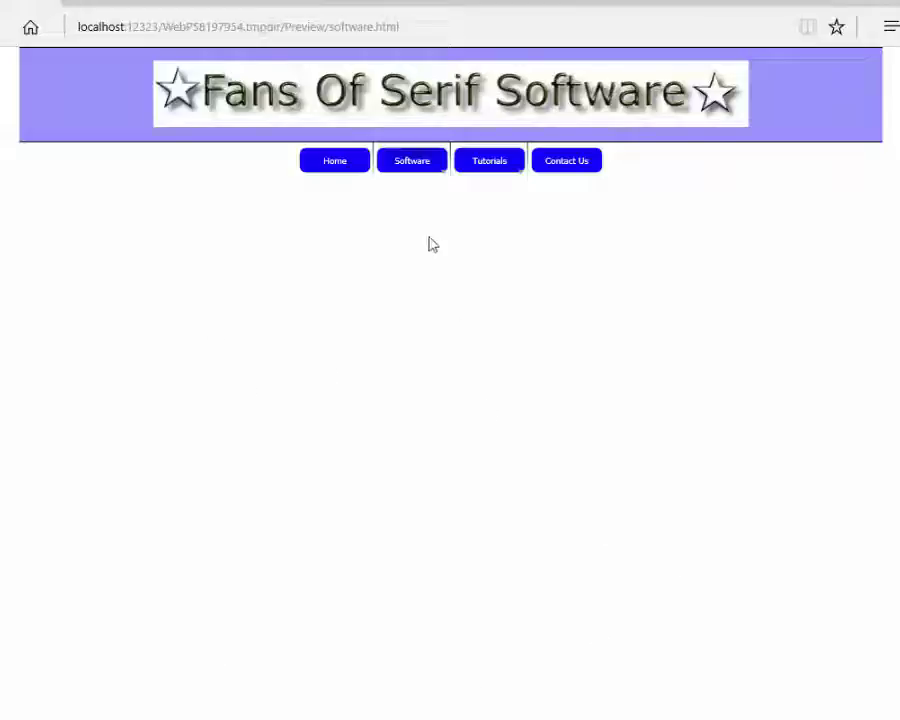
mouse_move(414, 170)
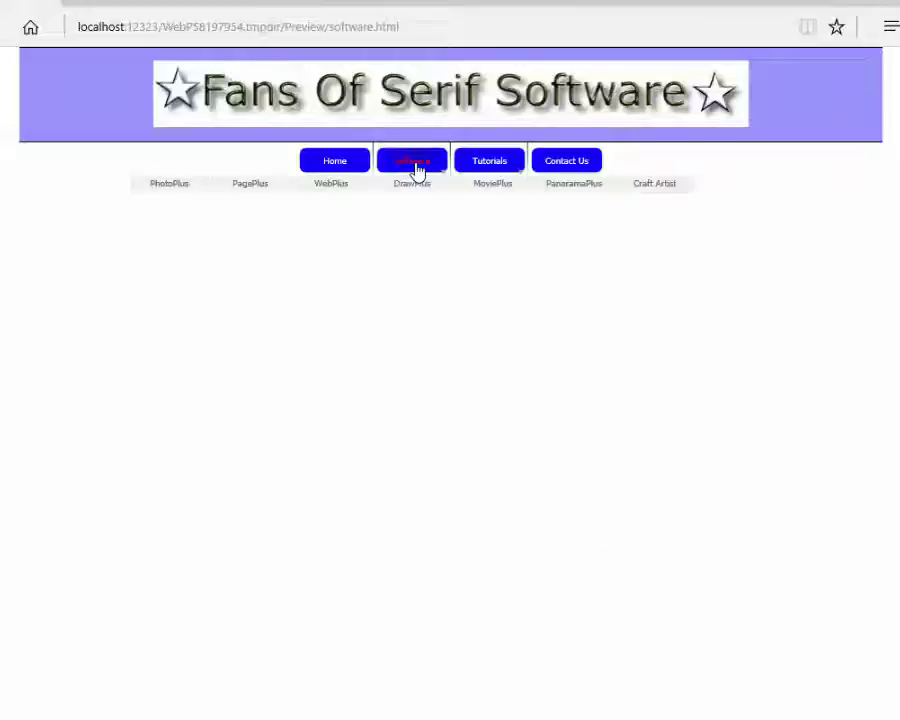
left_click(338, 187)
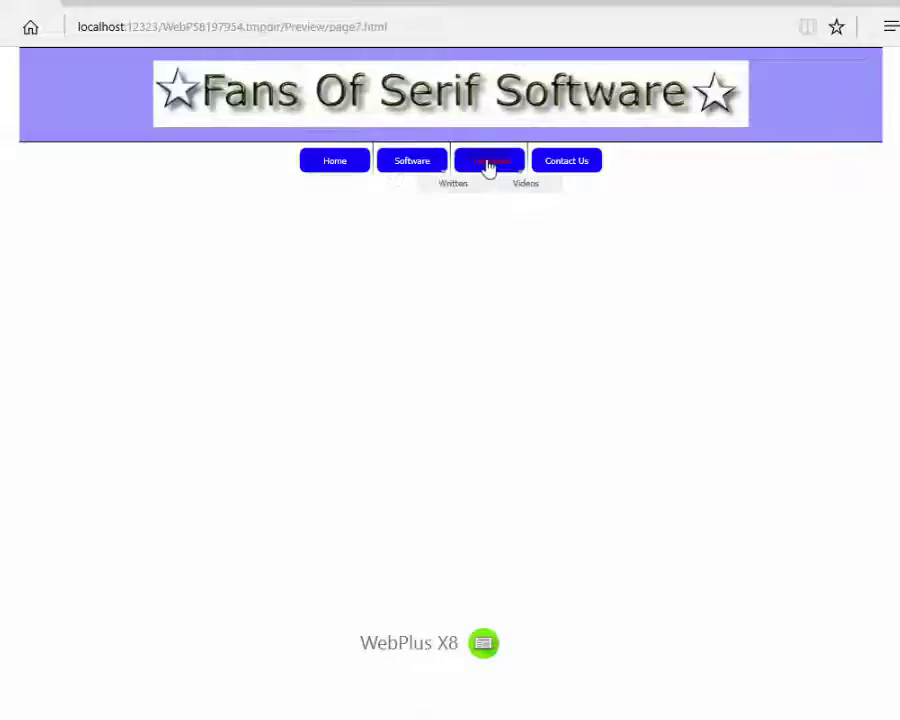
mouse_move(413, 170)
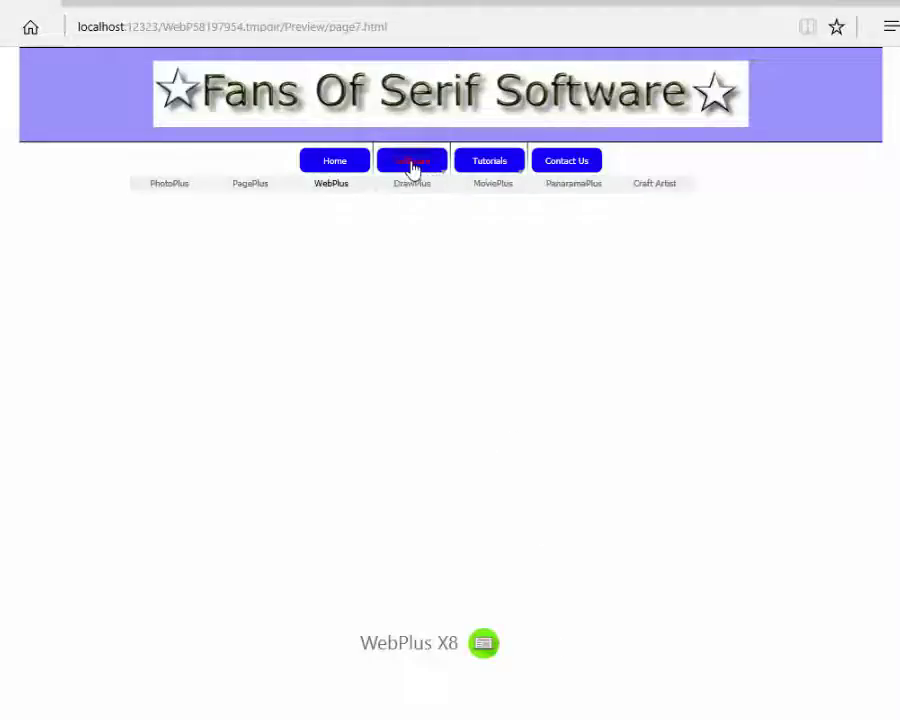
left_click(500, 166)
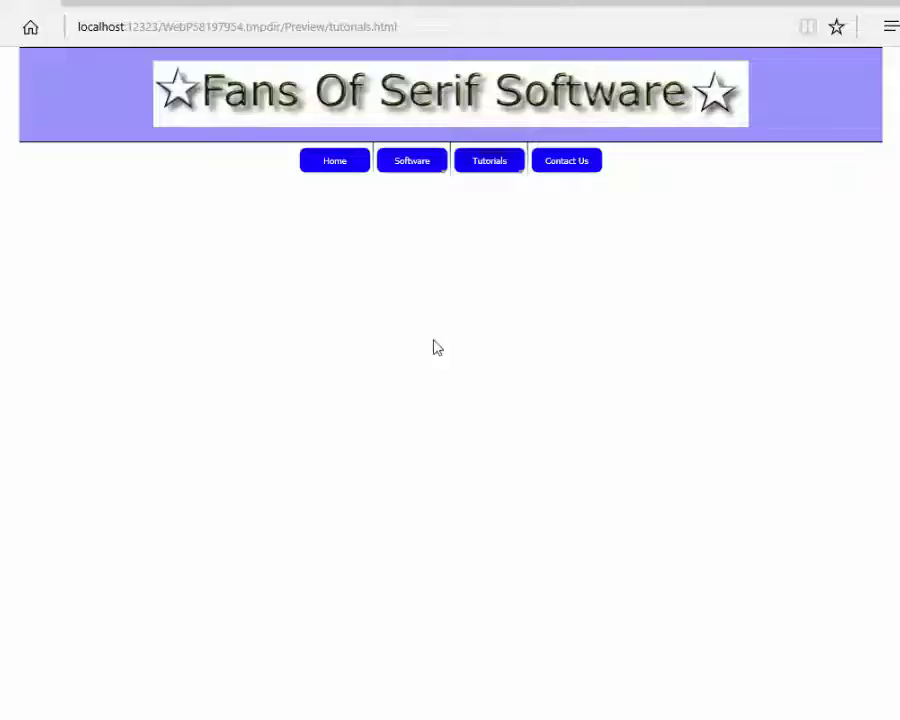
mouse_move(413, 175)
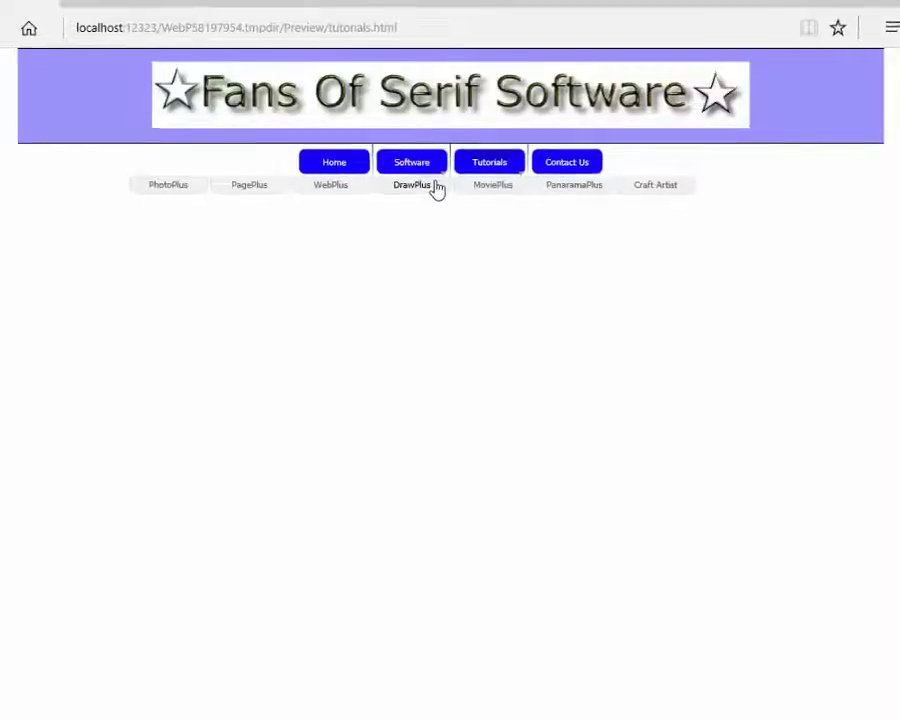
mouse_move(487, 163)
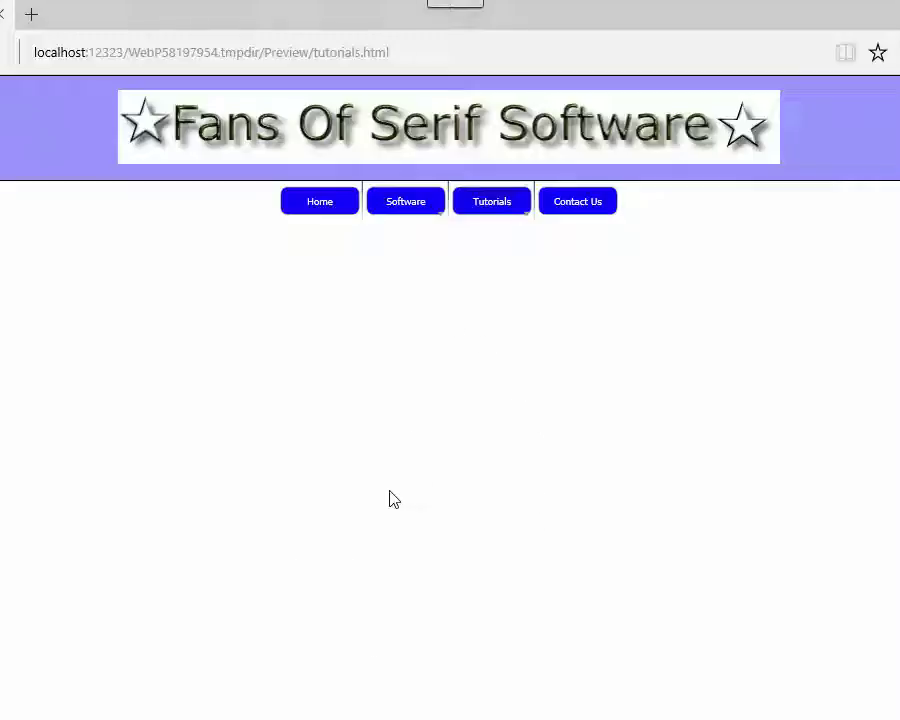
left_click(392, 210)
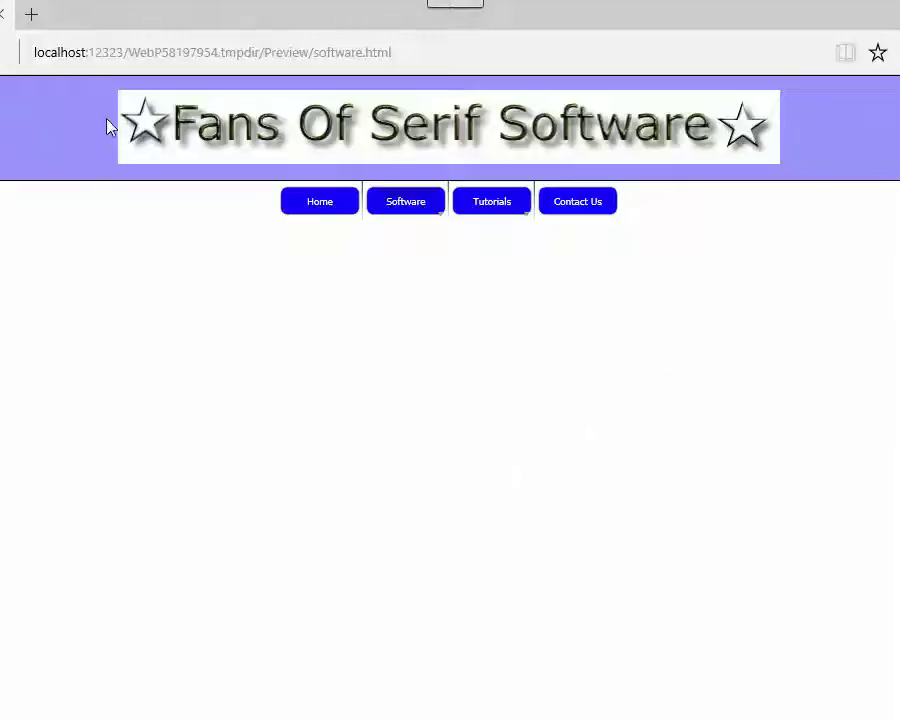
left_click(3, 16)
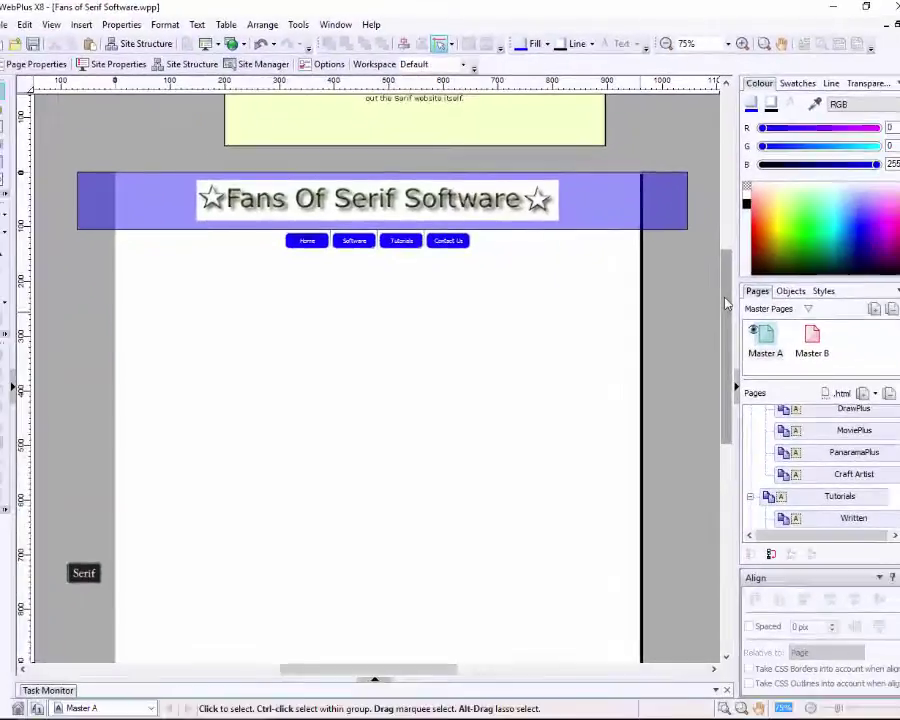
Step: Collapse the Software subpages in the page list and open the Home page for editing
scroll(836, 470, "down", 3)
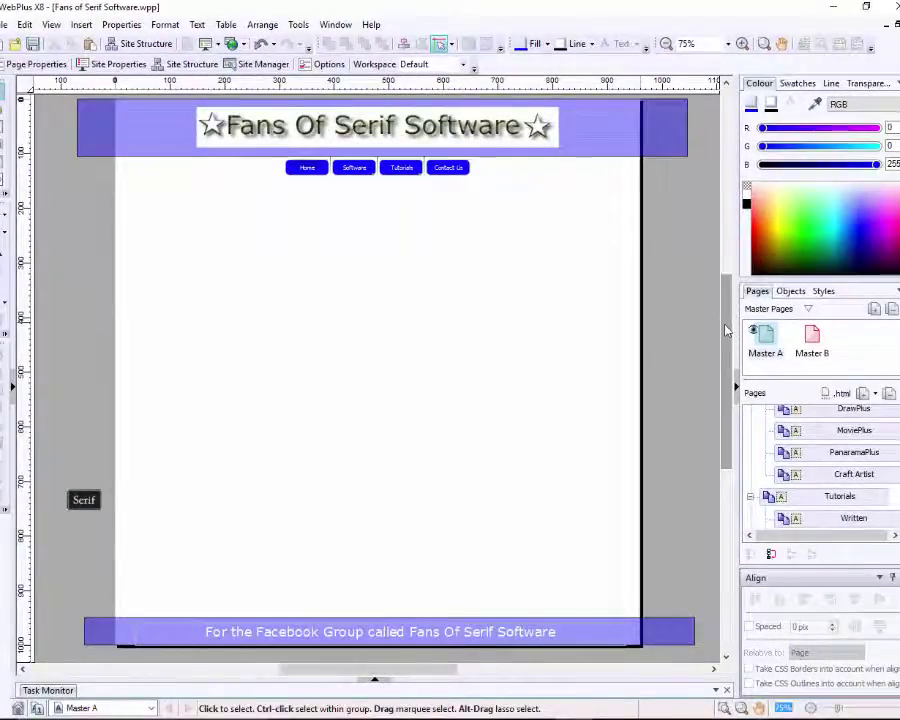
scroll(729, 316, "up", 1)
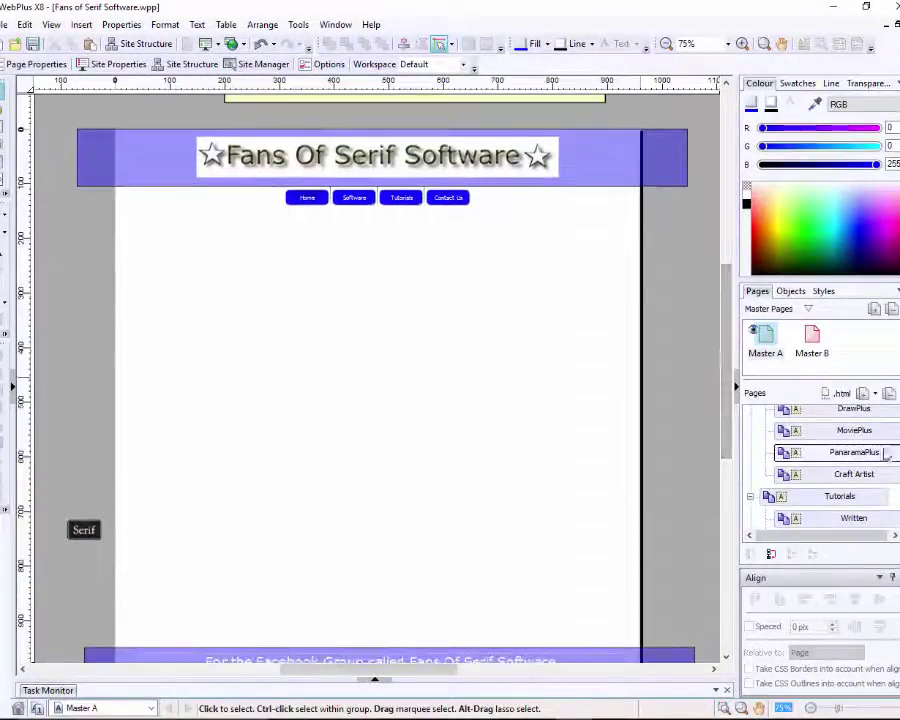
scroll(850, 460, "up", 4)
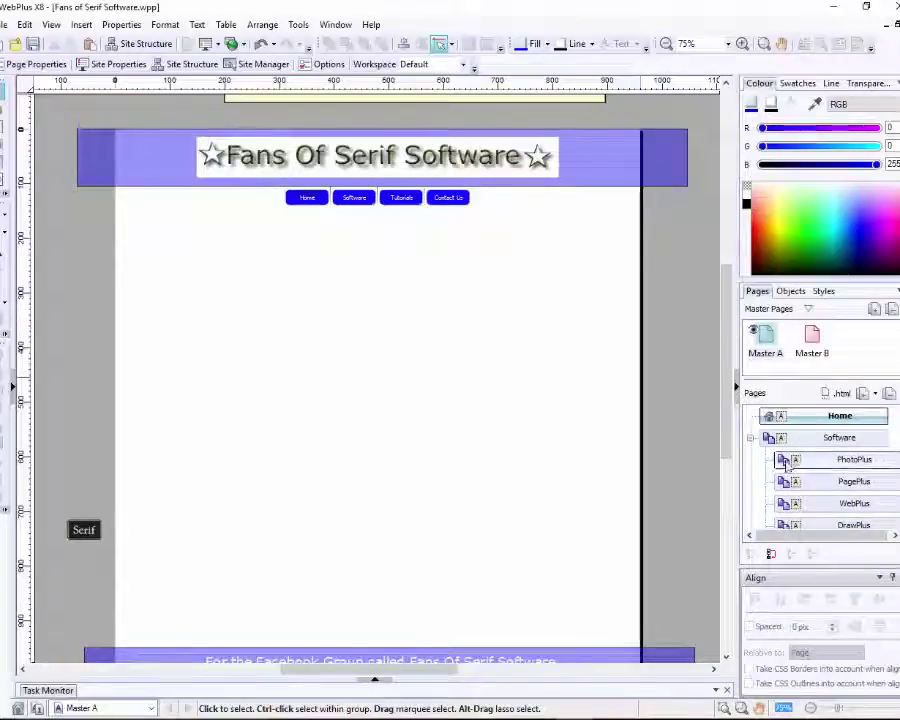
left_click(751, 437)
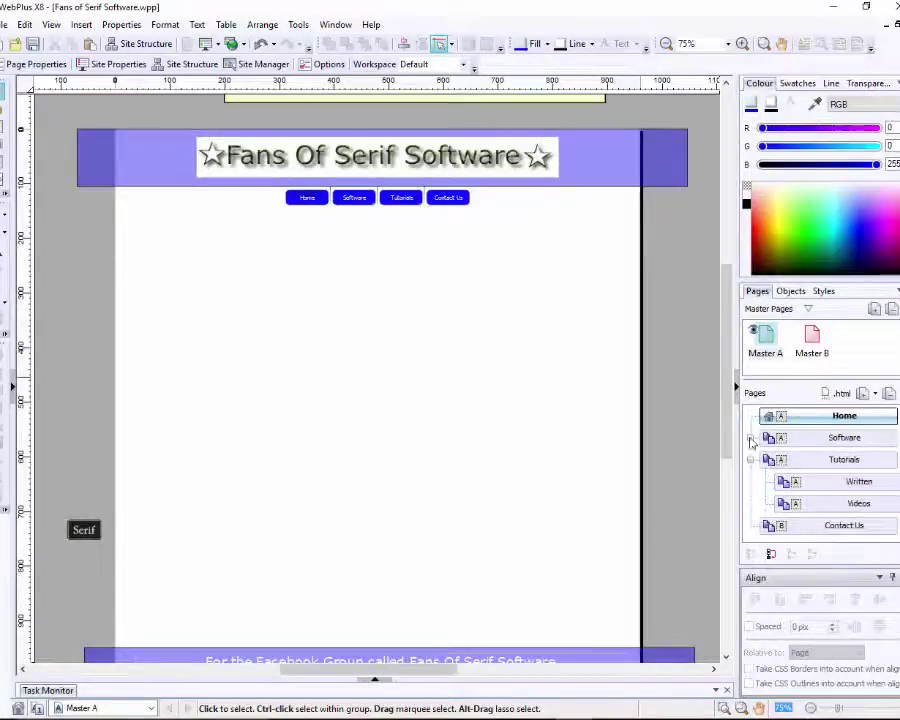
left_click(844, 416)
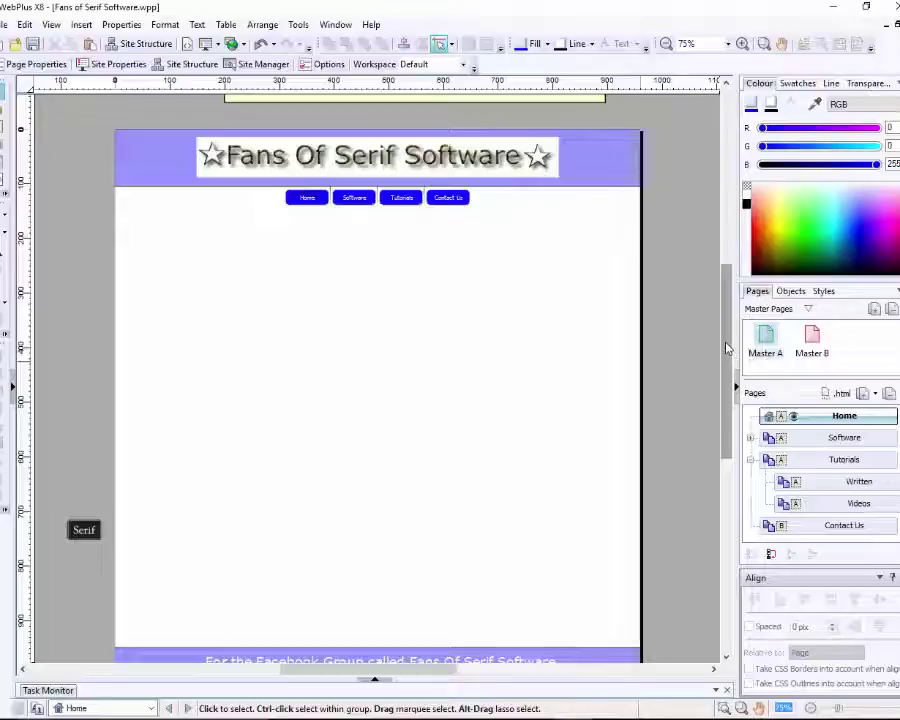
Step: Move the yellow introduction picture onto the Home page below the navigation bar and centre it horizontally on the page
scroll(727, 347, "up", 3)
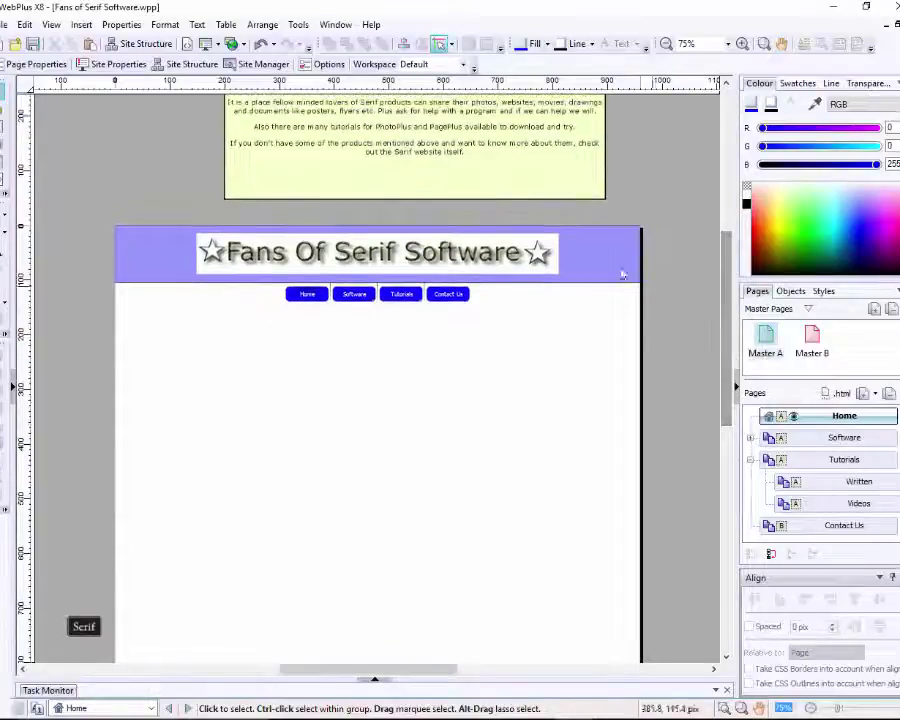
left_click_drag(418, 136, 374, 488)
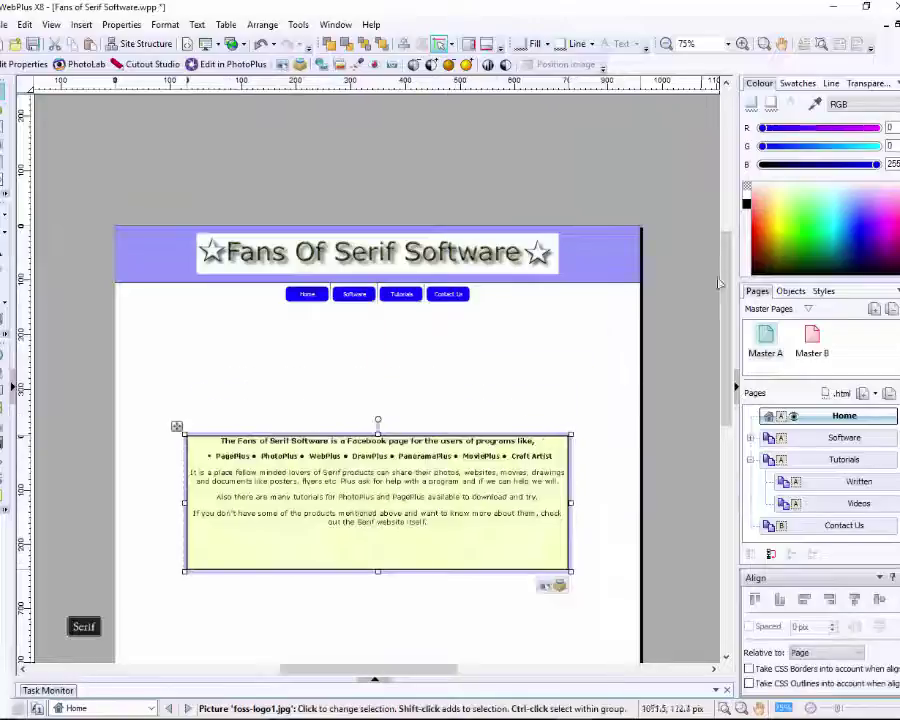
scroll(730, 335, "down", 5)
mouse_move(417, 338)
left_mouse_down()
mouse_move(412, 362)
mouse_move(432, 424)
mouse_move(412, 340)
left_mouse_up()
left_click(854, 598)
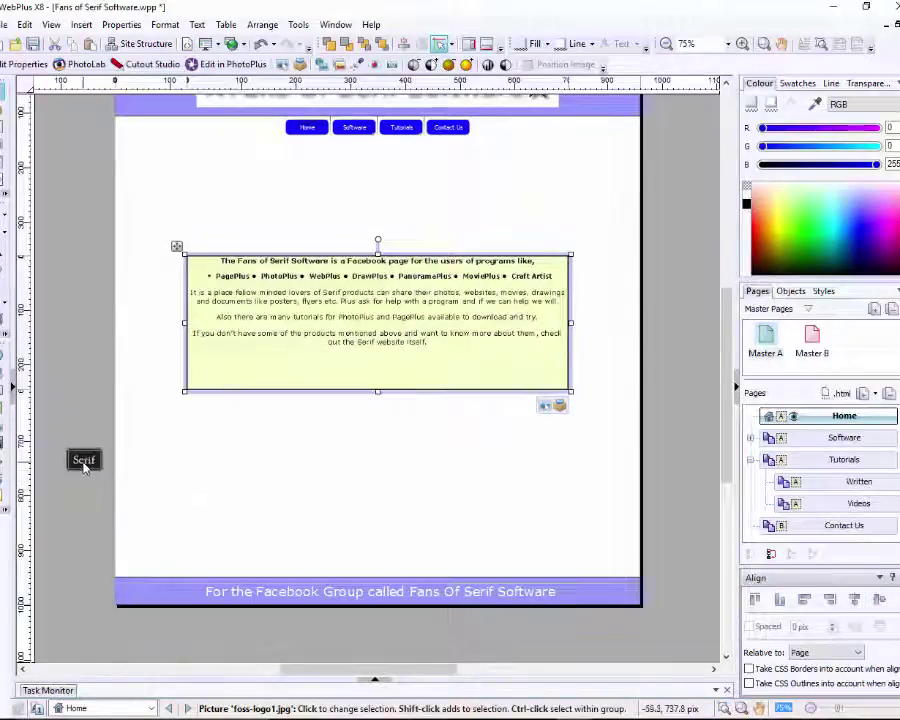
Step: Place the Serif logo below the text inside the yellow introduction box and centre it horizontally on the page
left_click_drag(85, 467, 384, 372)
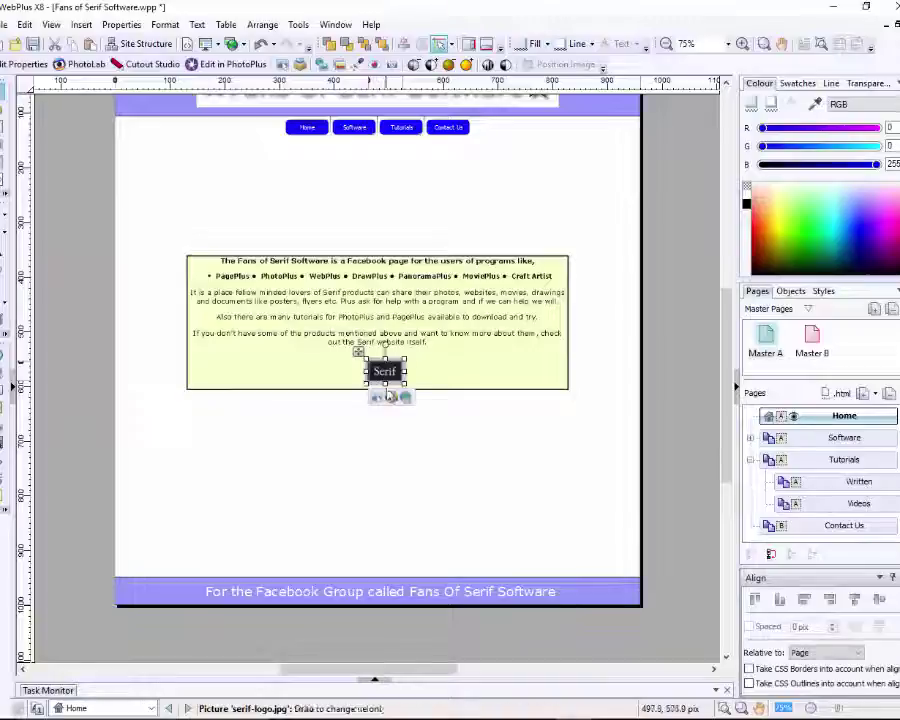
left_click(682, 396)
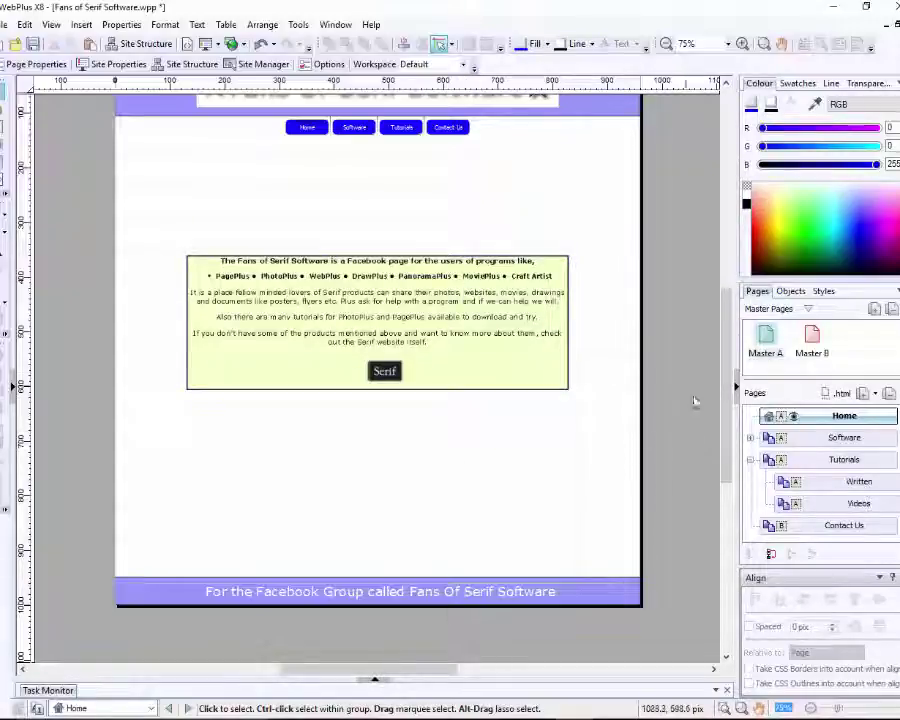
scroll(720, 380, "up", 1)
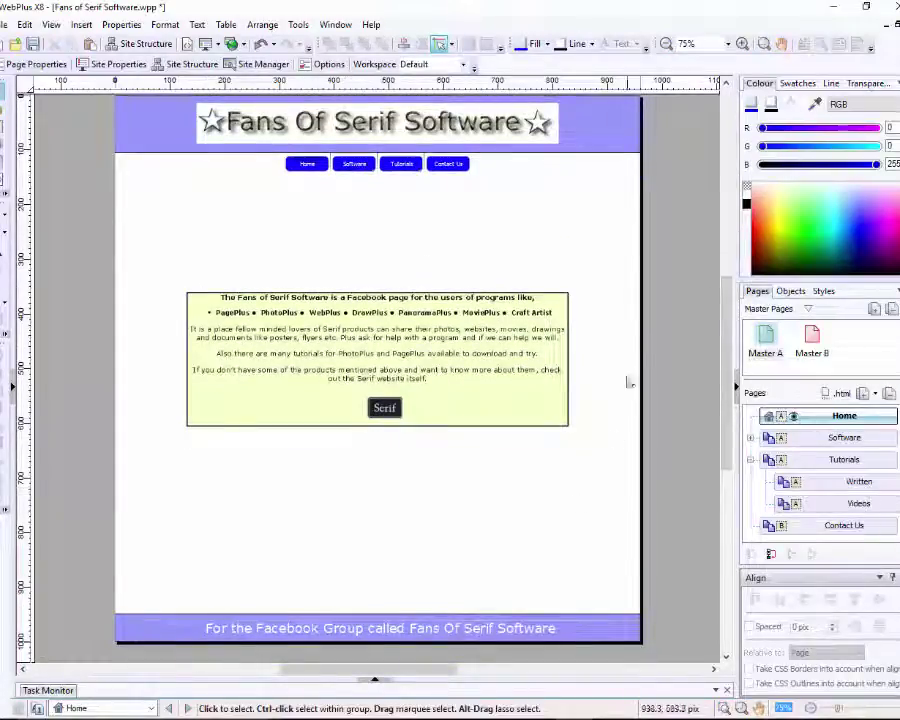
left_click(384, 407)
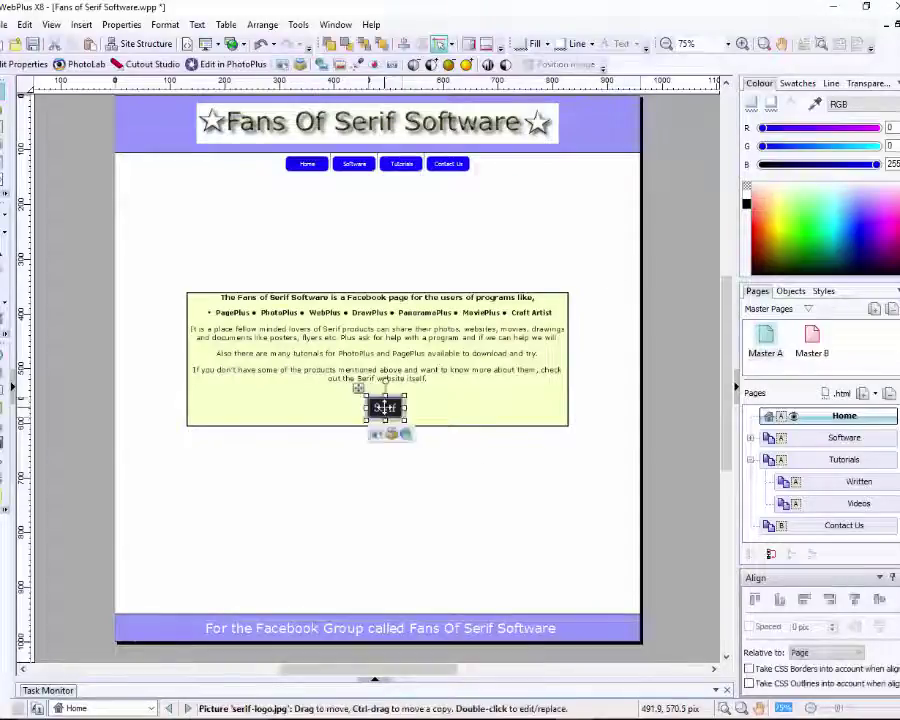
left_click(855, 598)
left_click(670, 434)
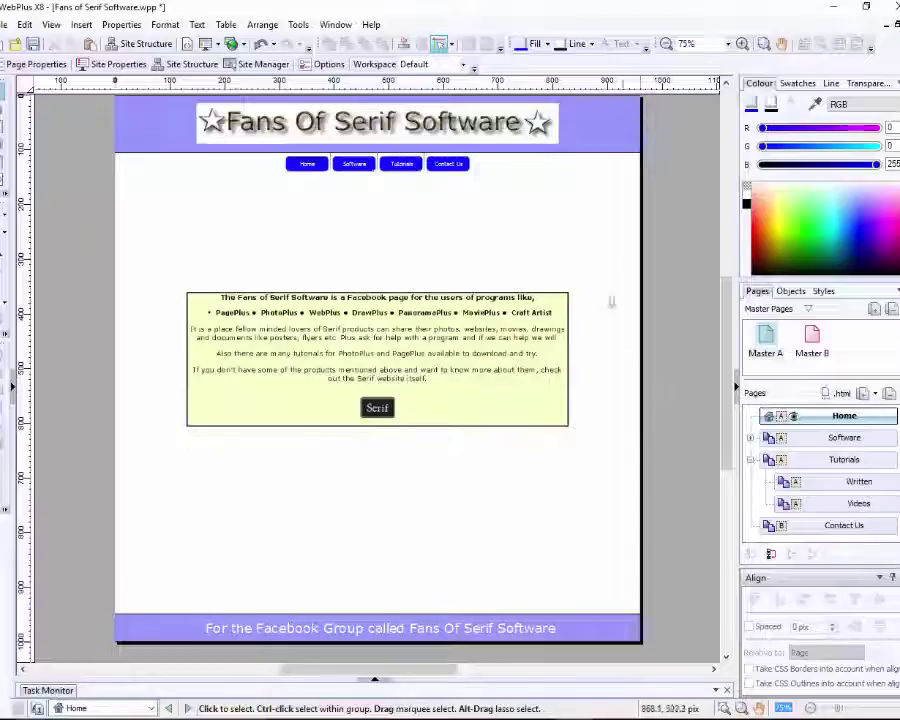
Step: Group the yellow introduction box with the Serif logo, move the group slightly lower on the Home page and centre it horizontally
left_click_drag(592, 266, 153, 453)
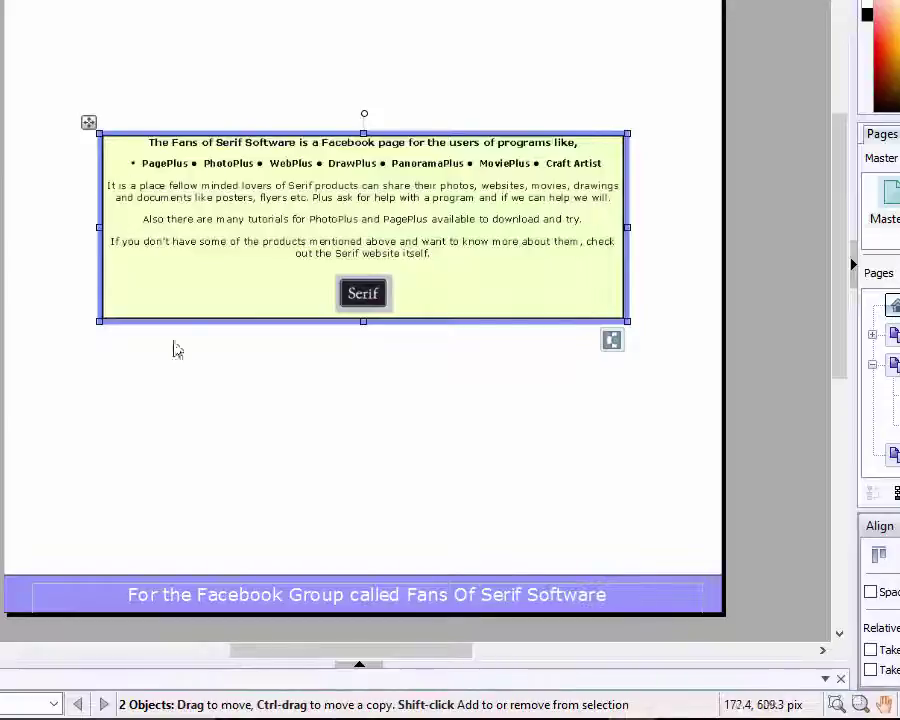
left_click(612, 342)
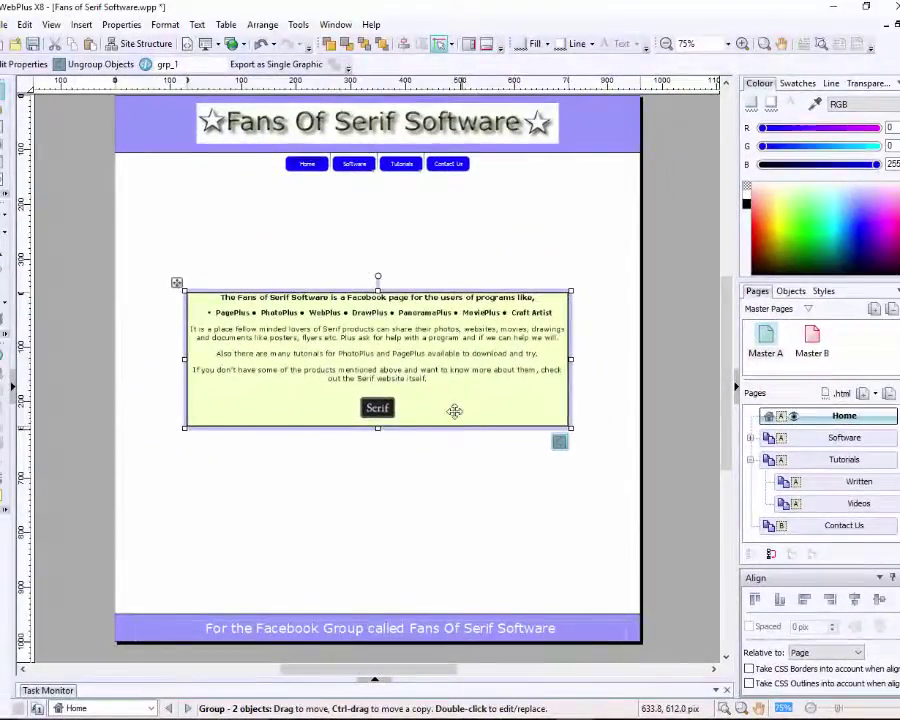
left_click_drag(455, 411, 475, 433)
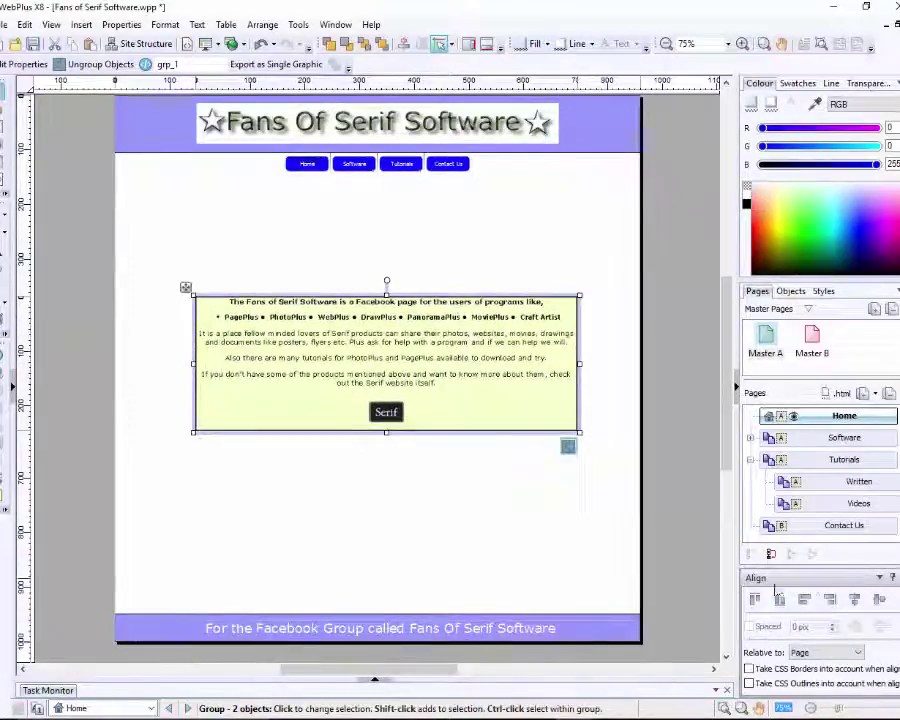
left_click(856, 605)
left_click(462, 486)
Step: Copy the introduction group from the Home page onto the Software page and centre it horizontally on the page
left_click(466, 423)
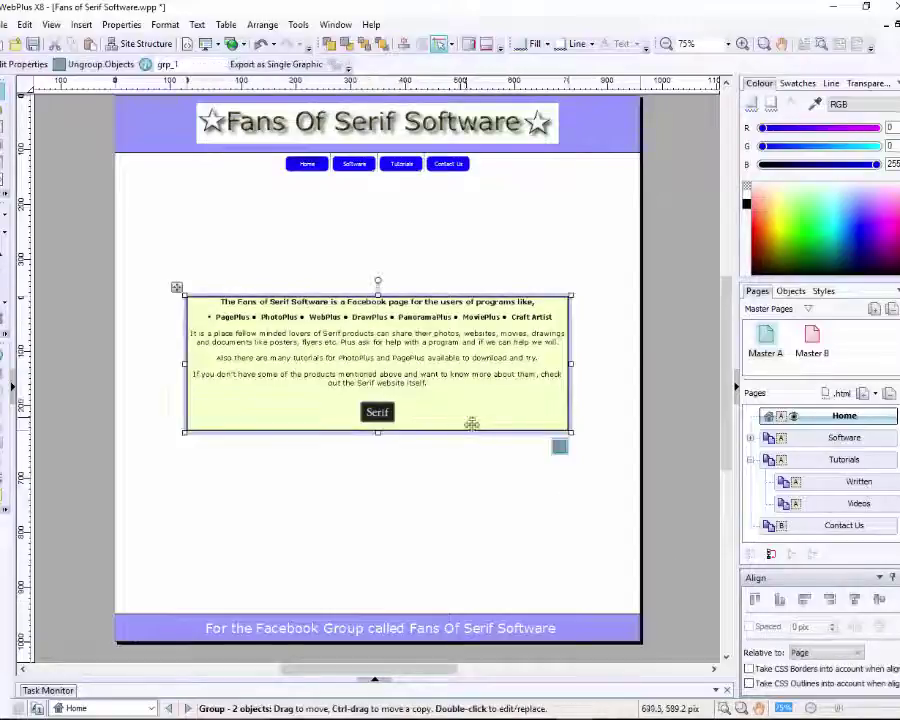
right_click(493, 432)
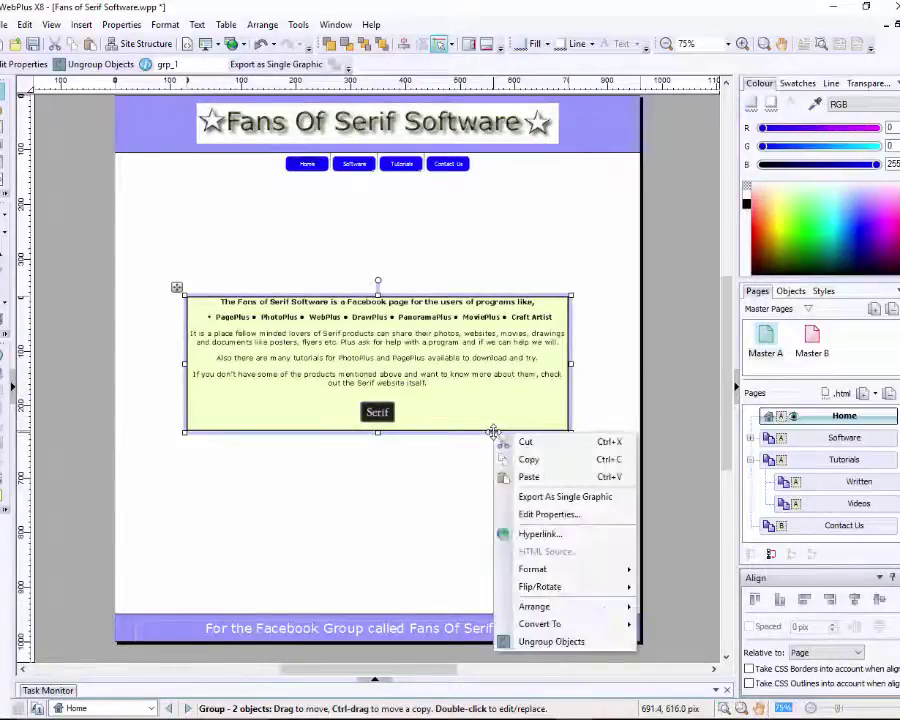
left_click(526, 458)
left_click(475, 463)
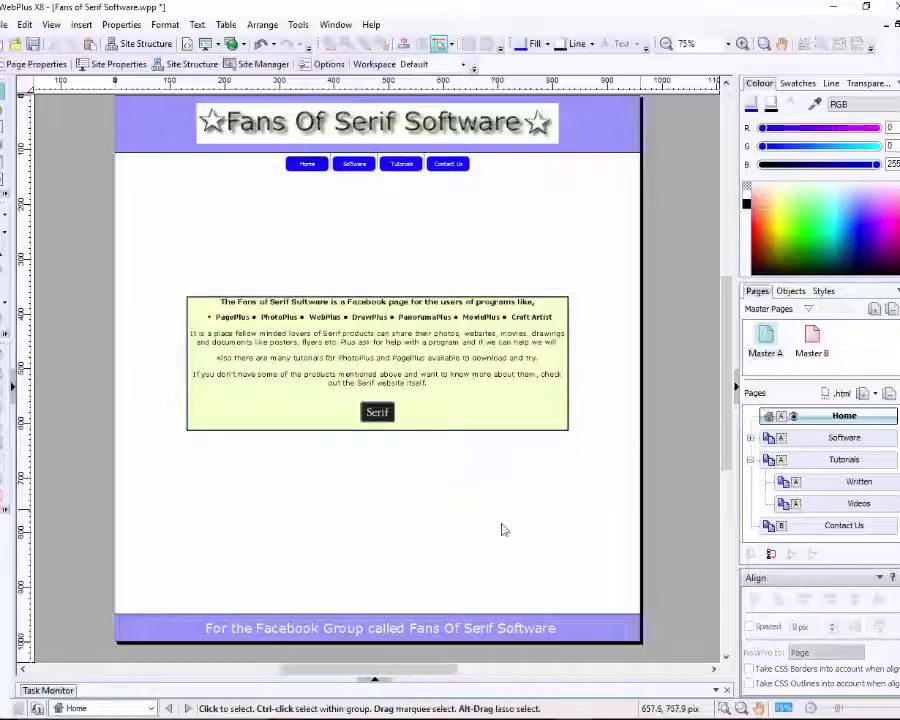
double_click(828, 444)
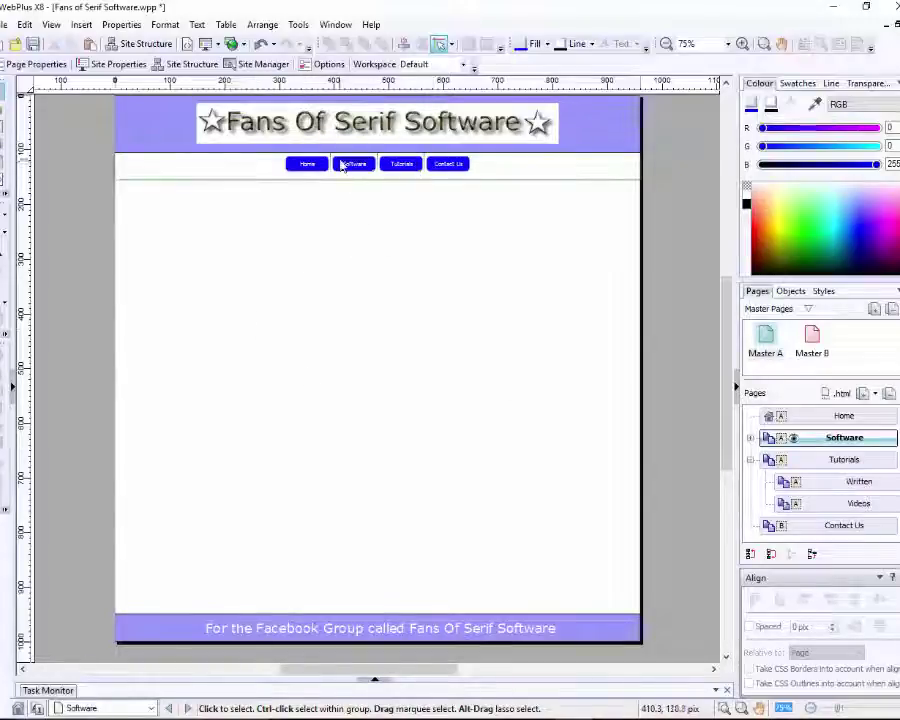
right_click(212, 303)
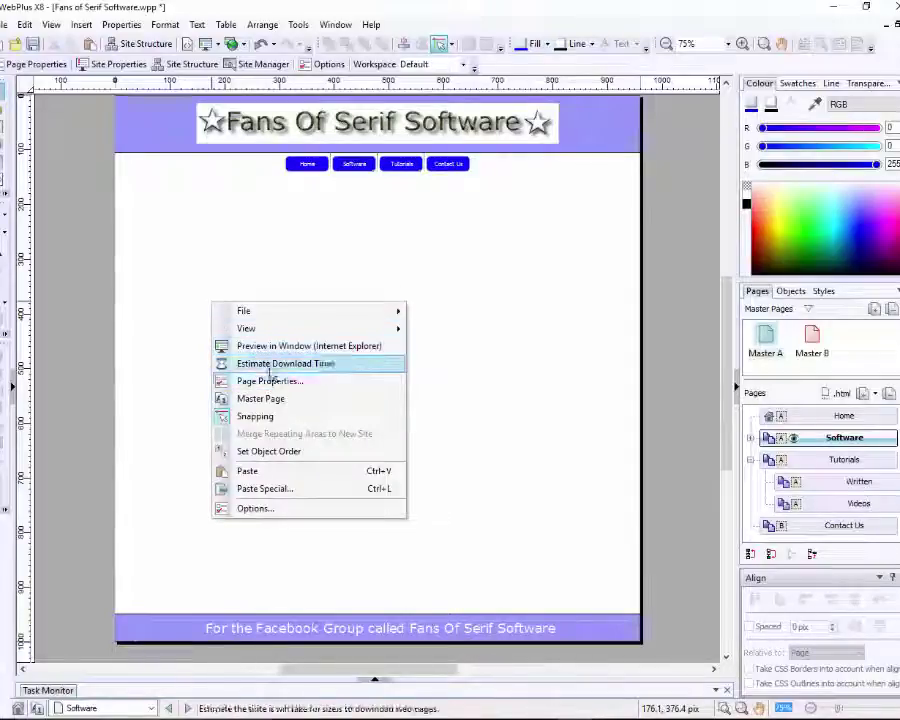
left_click(263, 472)
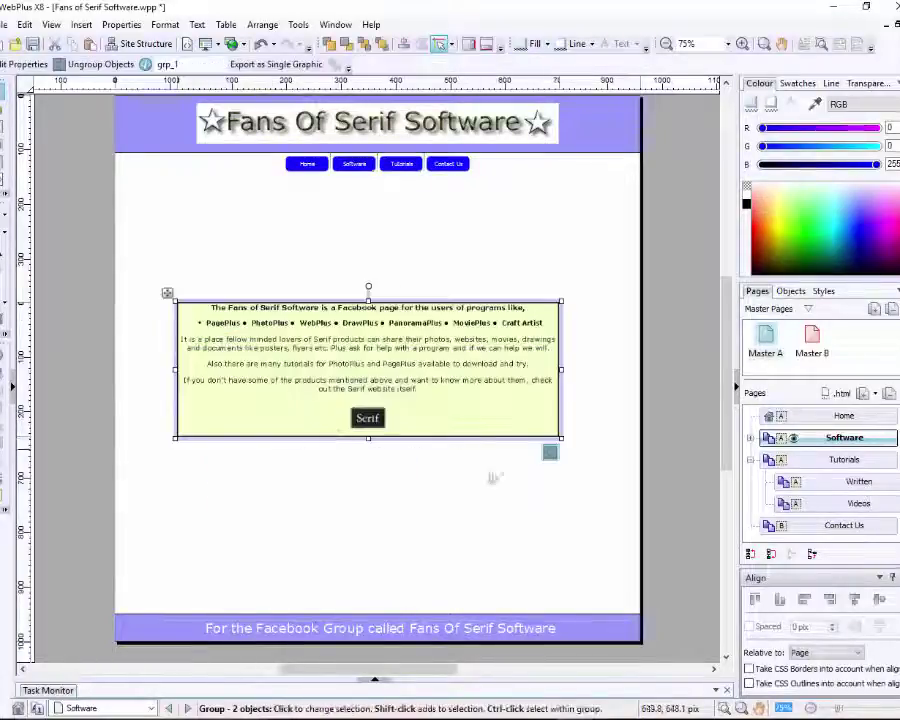
left_click(855, 601)
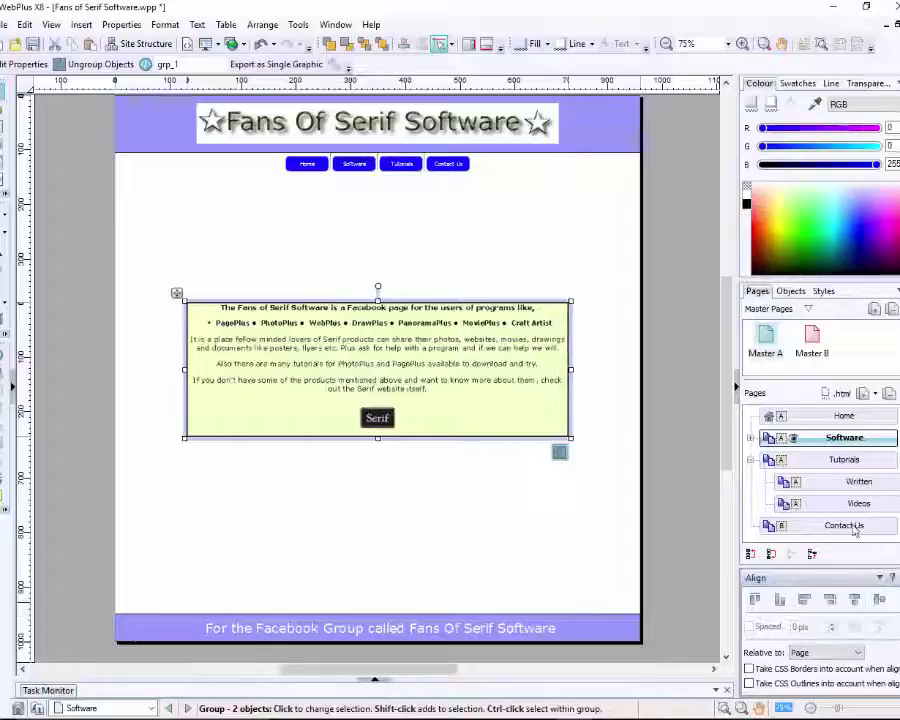
Step: Paste the copied introduction group onto the Tutorials page and centre it horizontally on the page
double_click(823, 463)
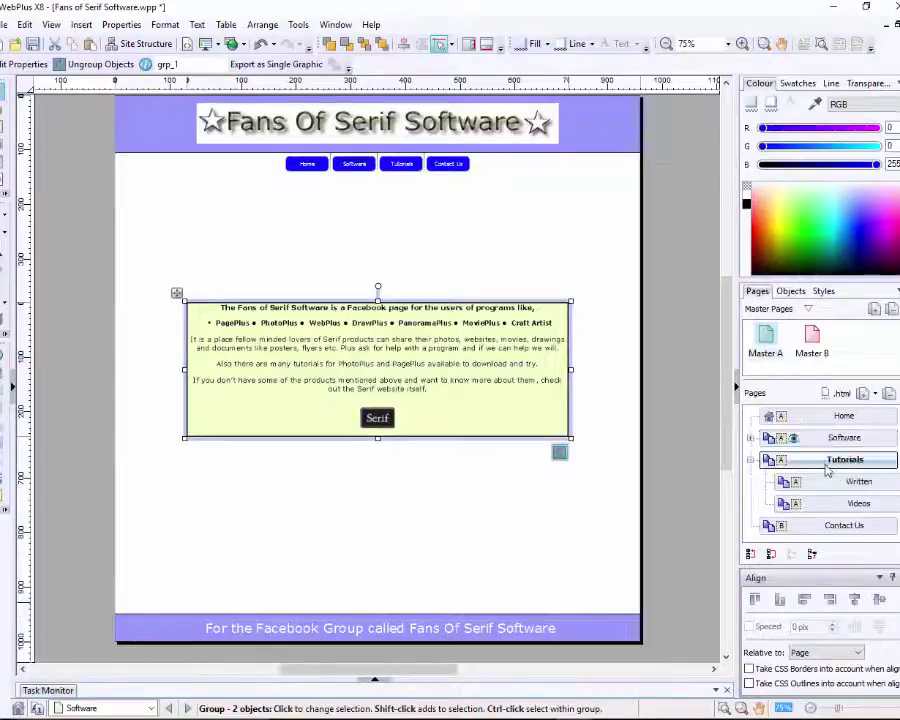
right_click(295, 293)
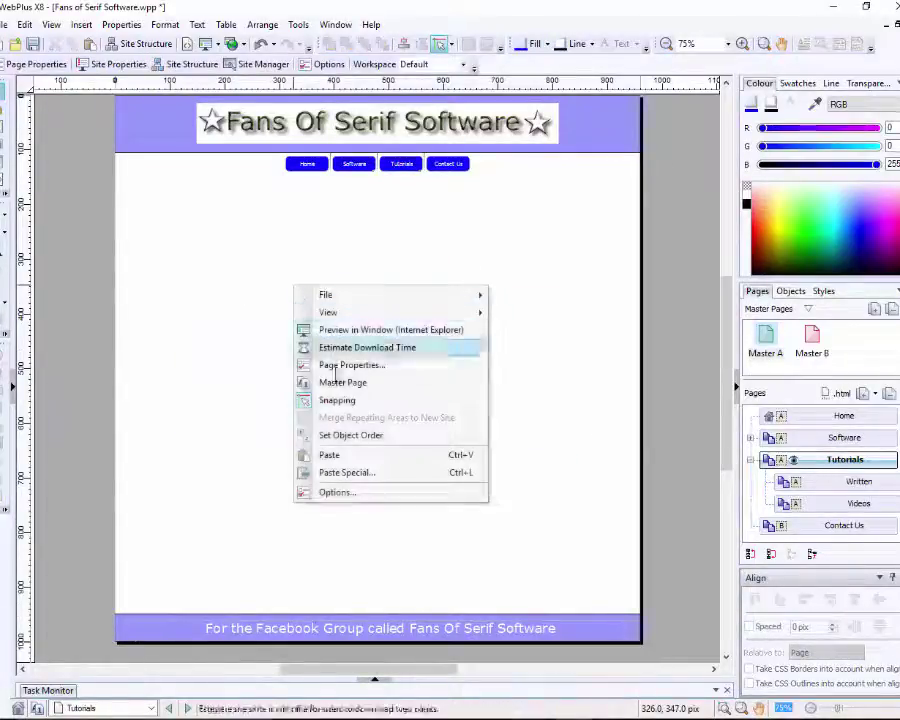
left_click(345, 459)
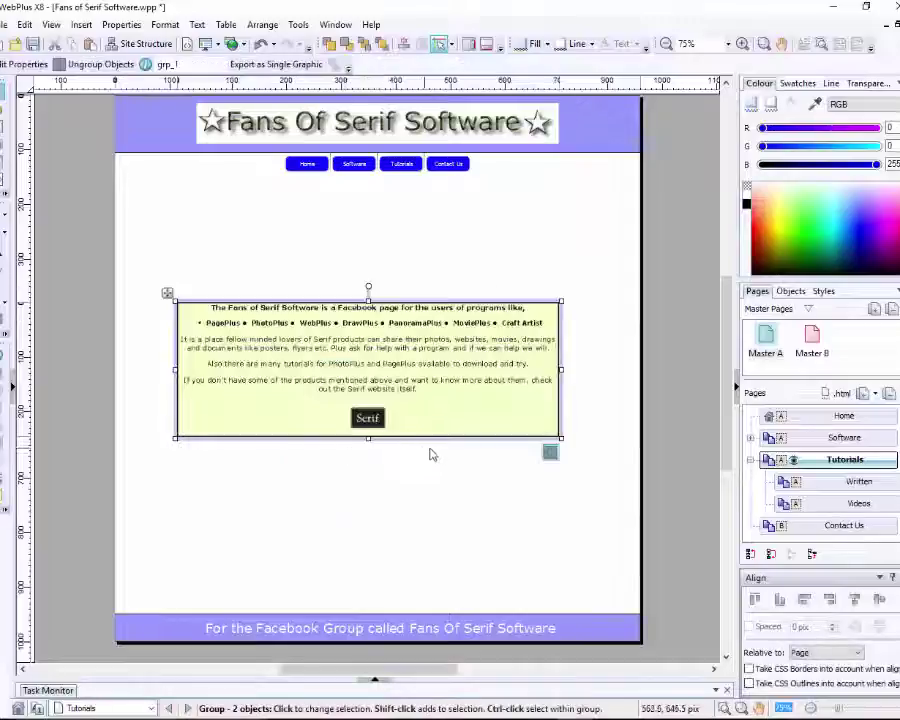
left_click(856, 601)
left_click(404, 490)
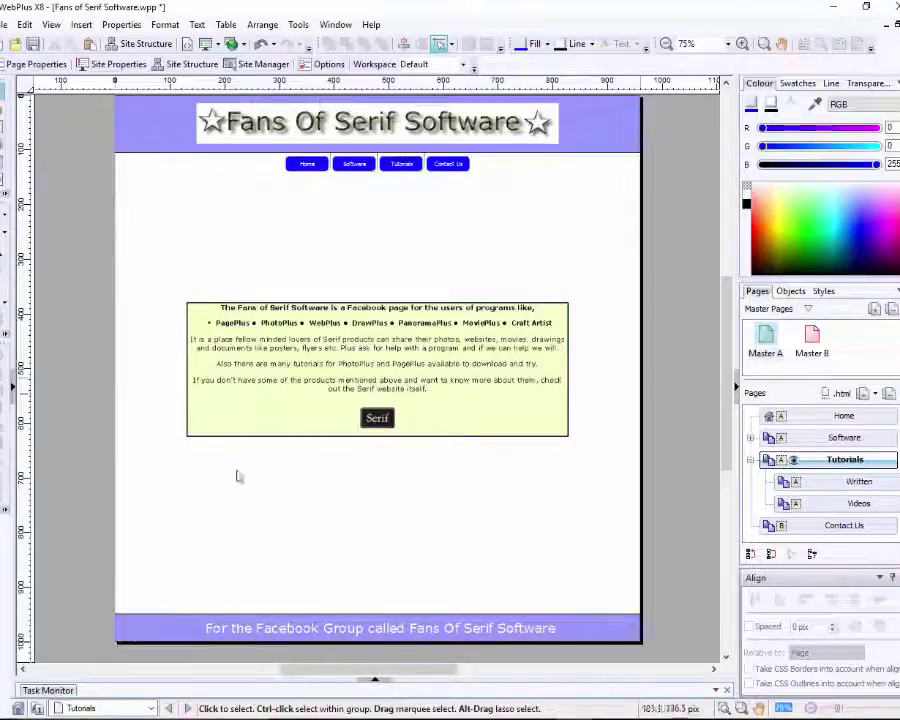
Step: Collapse the Tutorials subpages in the page list and open the Contact Us page for editing
left_click(751, 460)
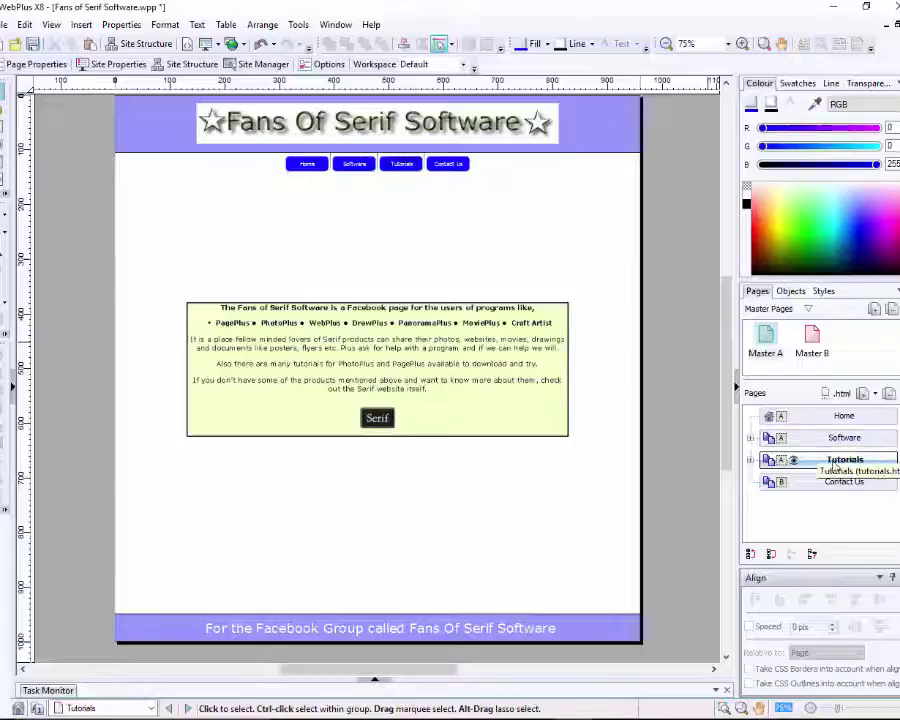
double_click(810, 485)
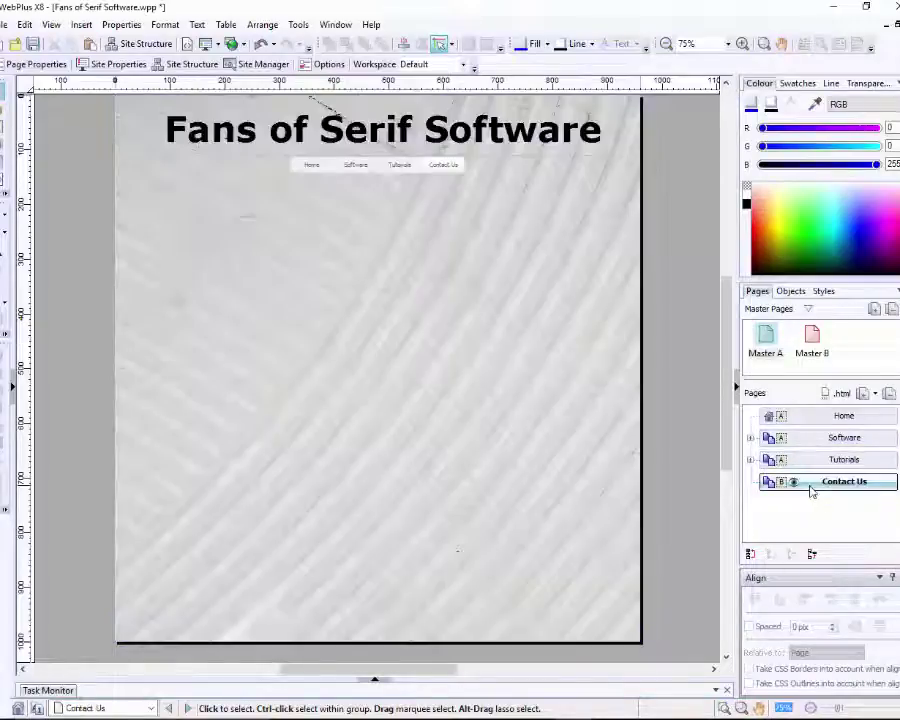
mouse_move(727, 392)
left_mouse_down()
mouse_move(730, 370)
mouse_move(730, 392)
left_mouse_up()
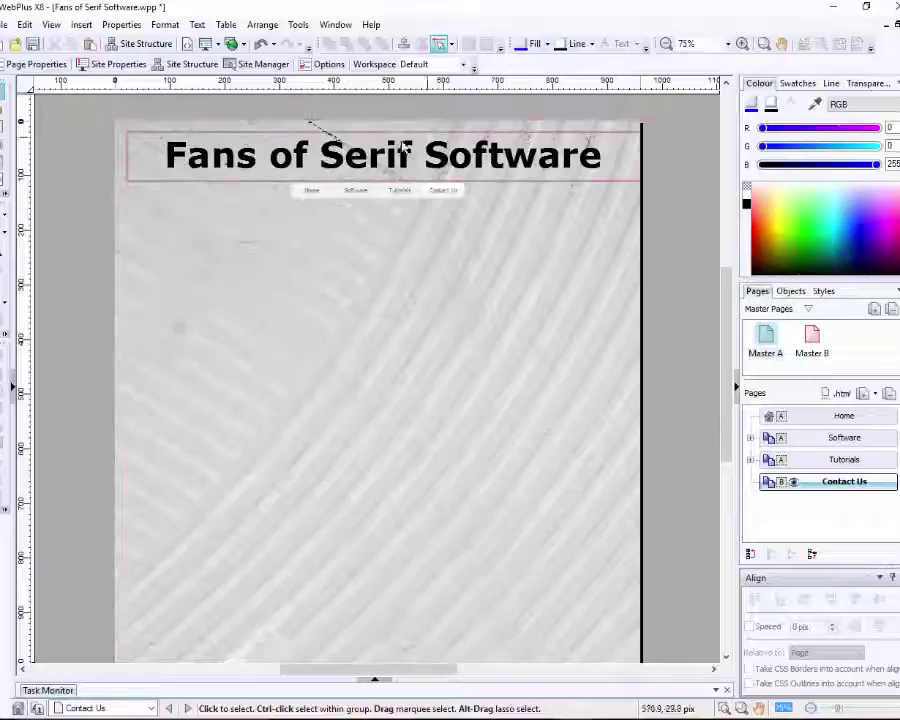
Step: Open Master B for editing and delete its grey texture background picture and its "Fans of Serif Software" title text
double_click(813, 338)
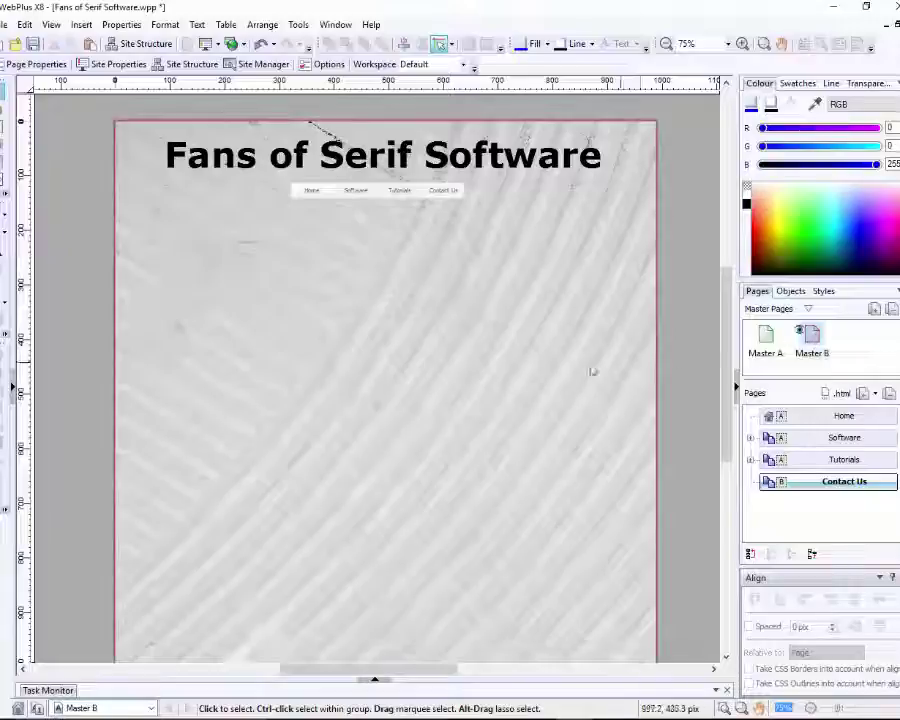
left_click(335, 428)
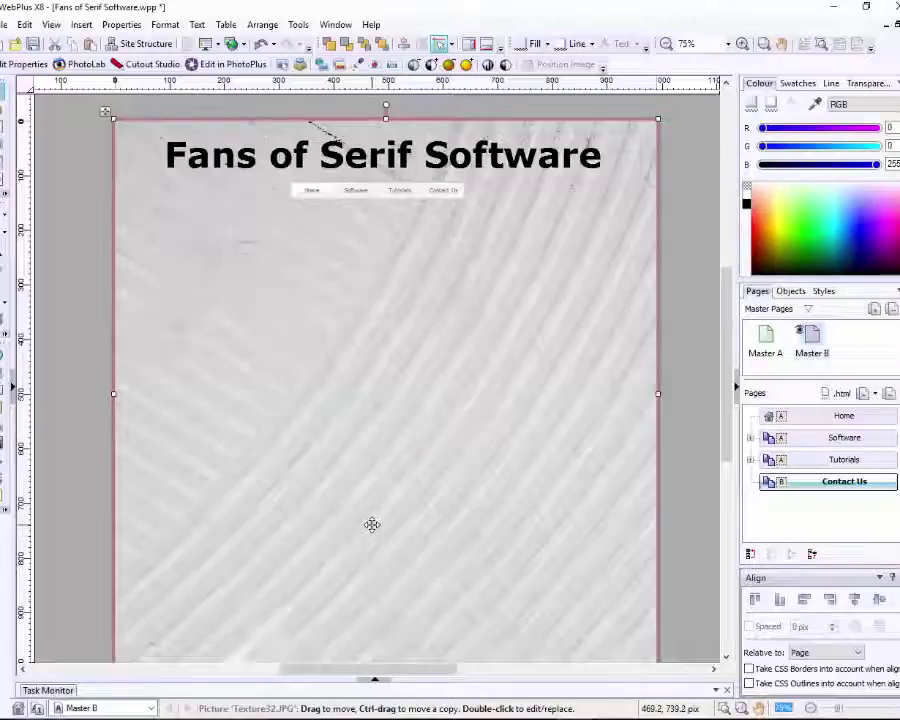
key("Delete")
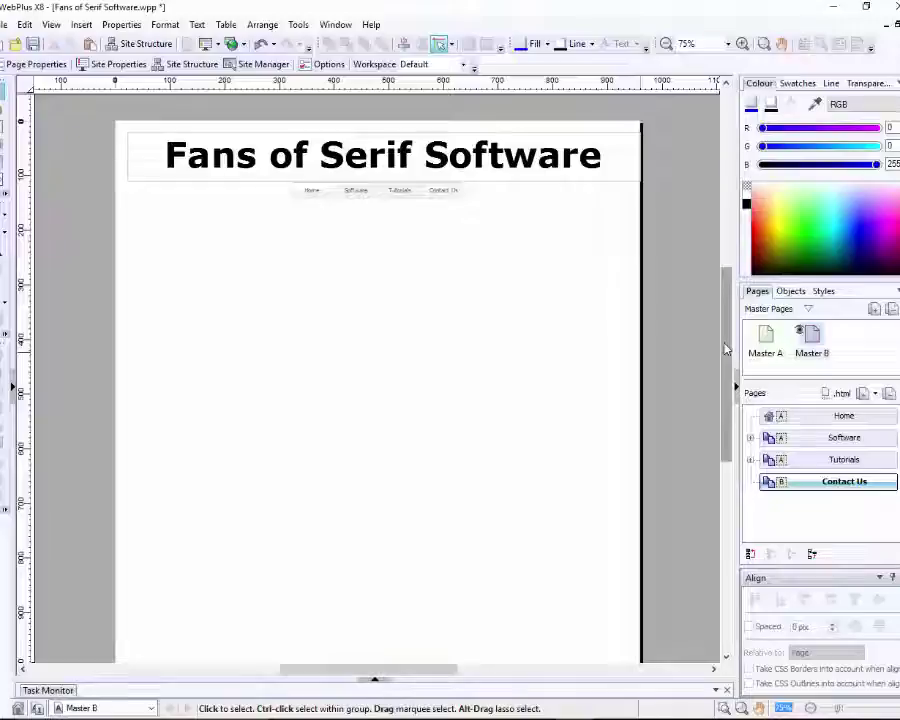
left_click(198, 165)
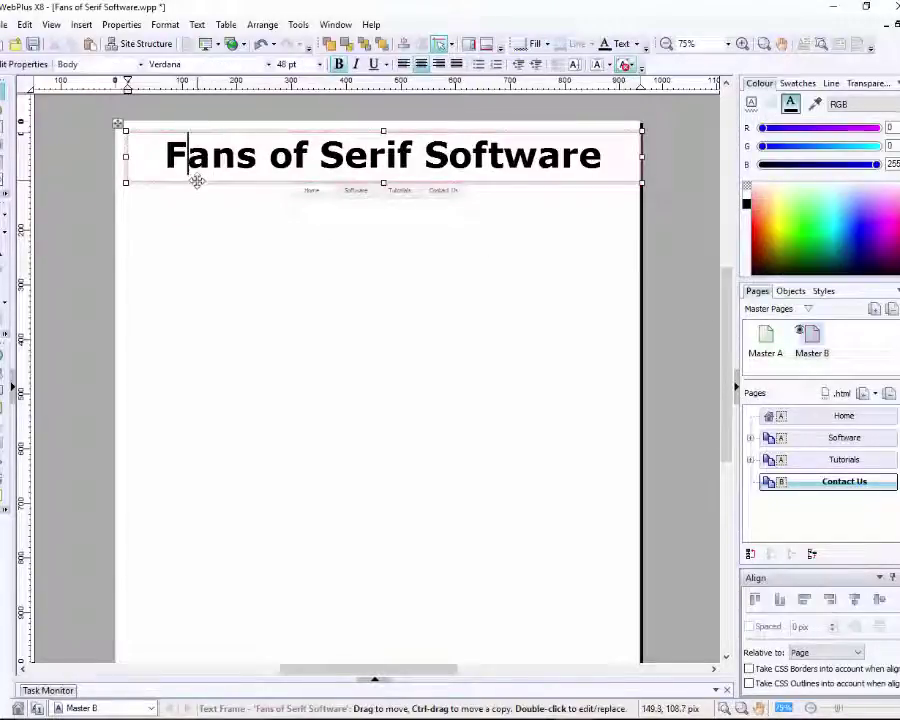
left_click(197, 183)
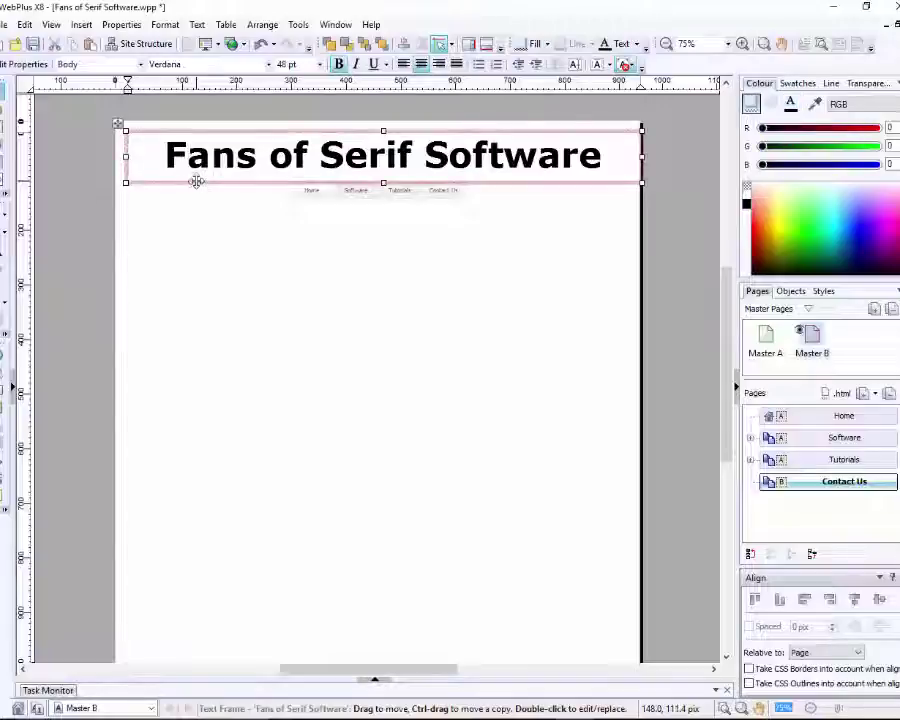
key("Delete")
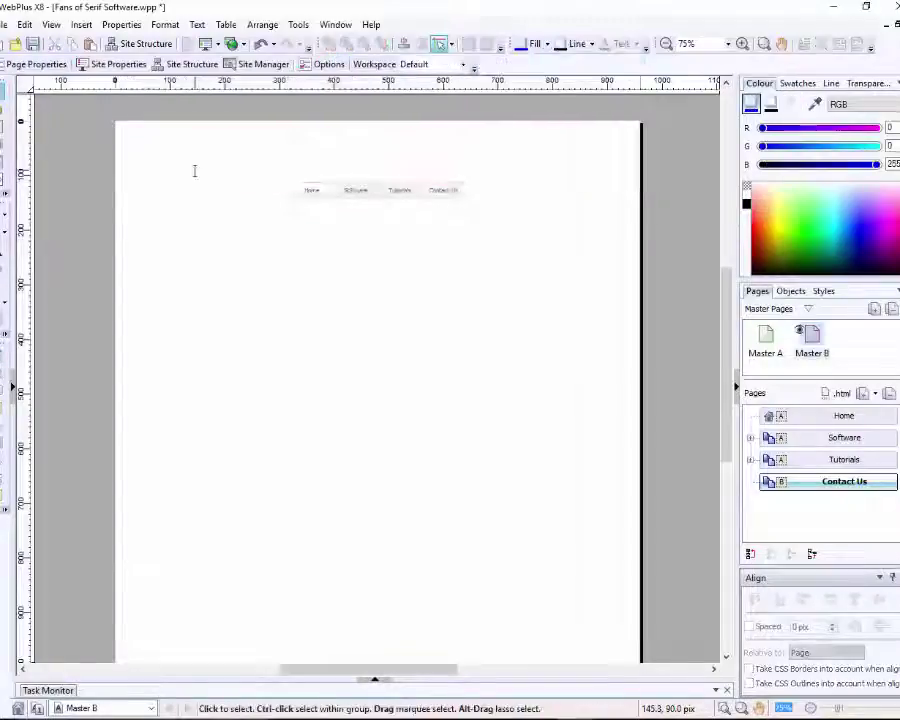
Step: Import new-foss-logo.jpg as the header at the top of Master B and centre it horizontally on the page
left_click(3, 148)
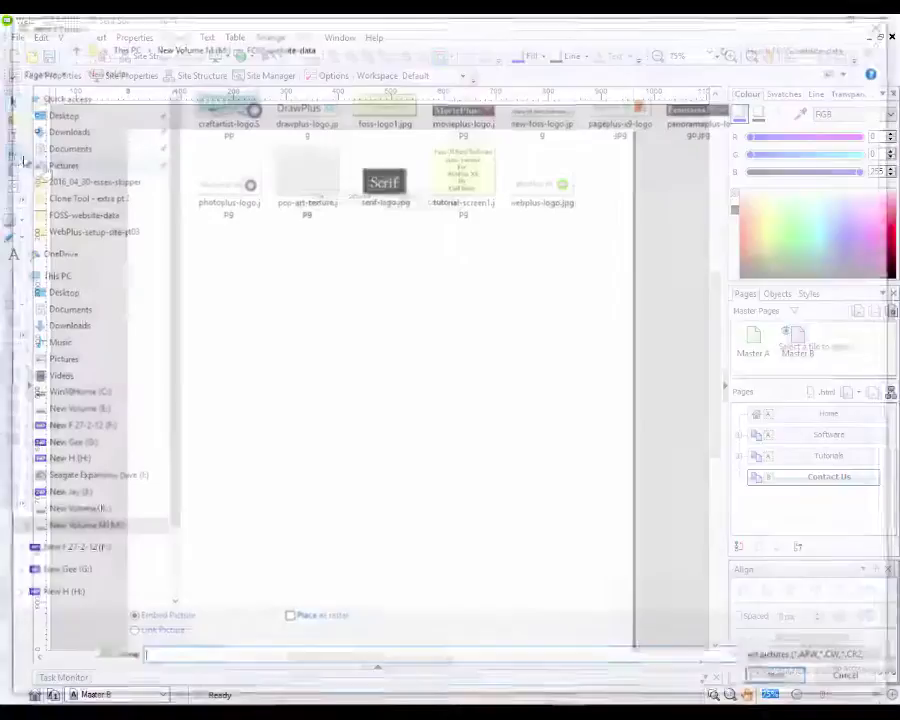
left_click(540, 115)
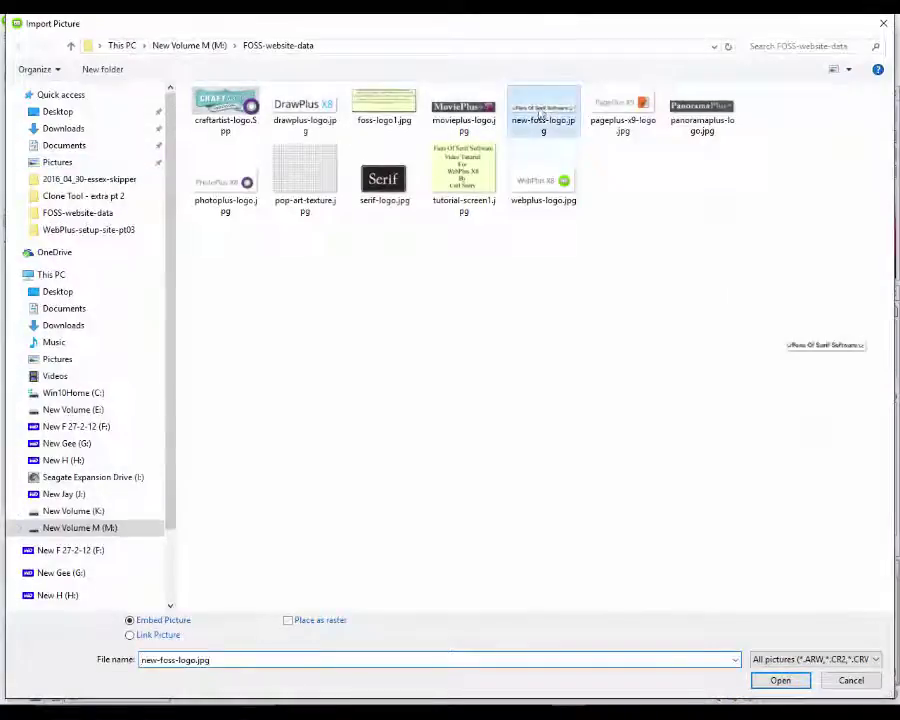
left_click(780, 680)
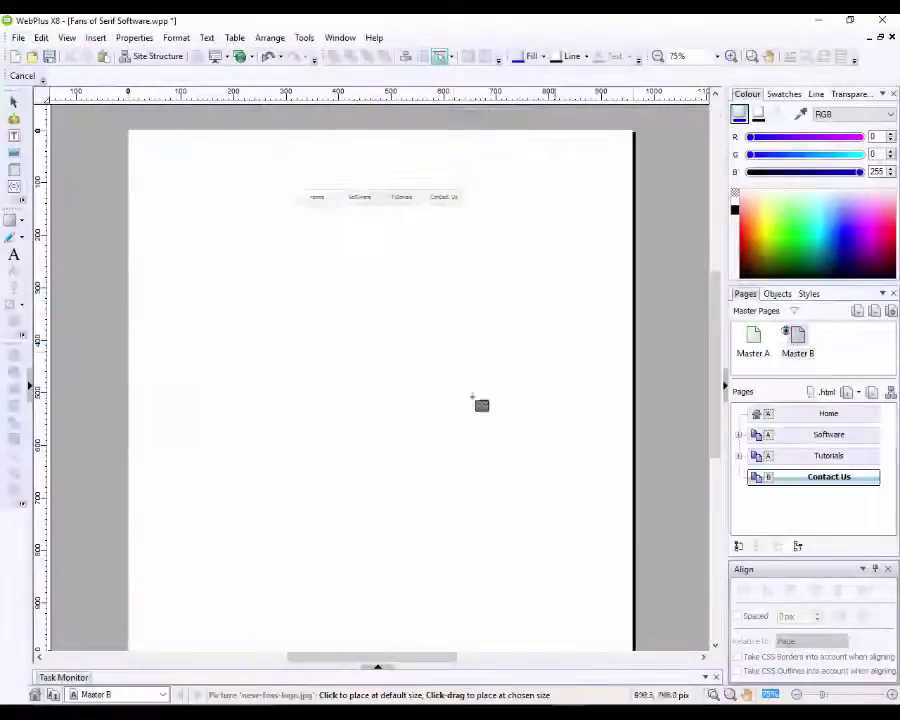
left_click(253, 143)
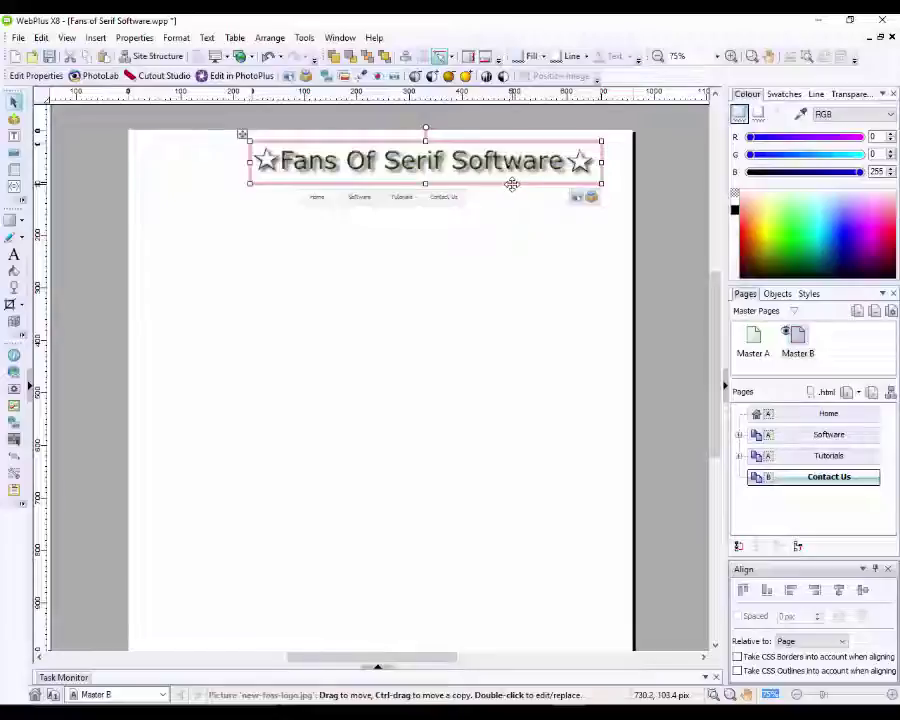
left_click_drag(511, 182, 489, 178)
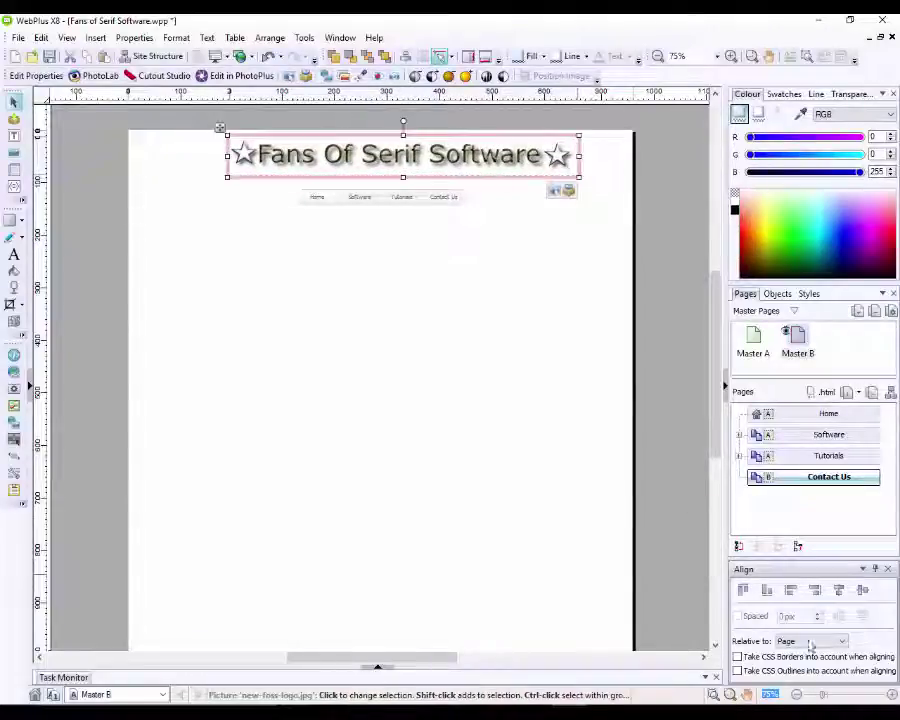
left_click(838, 591)
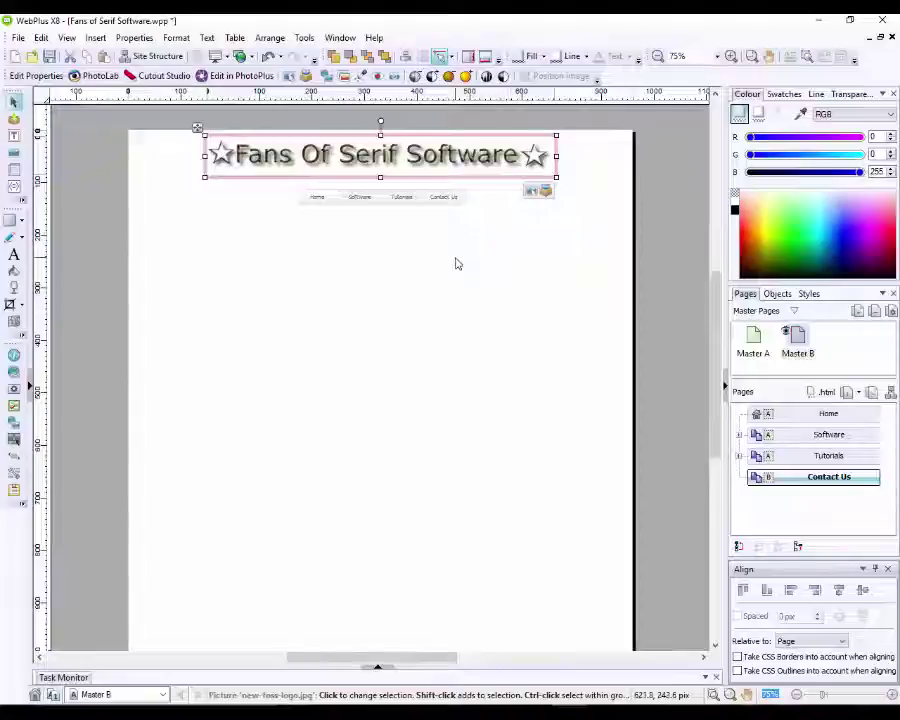
left_click(366, 257)
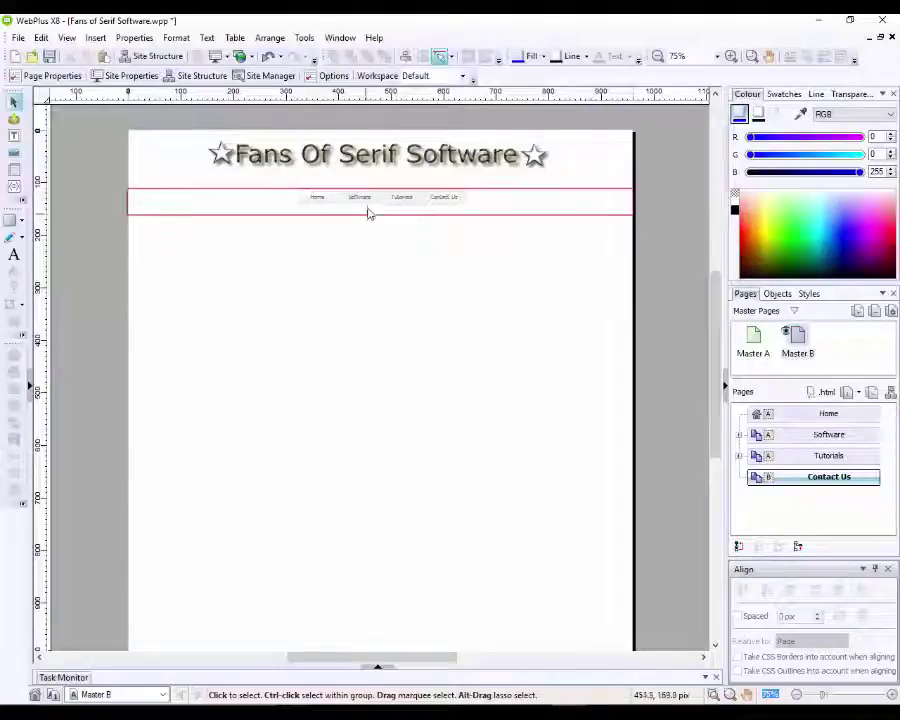
Step: Move Master B's navigation bar up so it sits directly beneath the logo
left_click(491, 215)
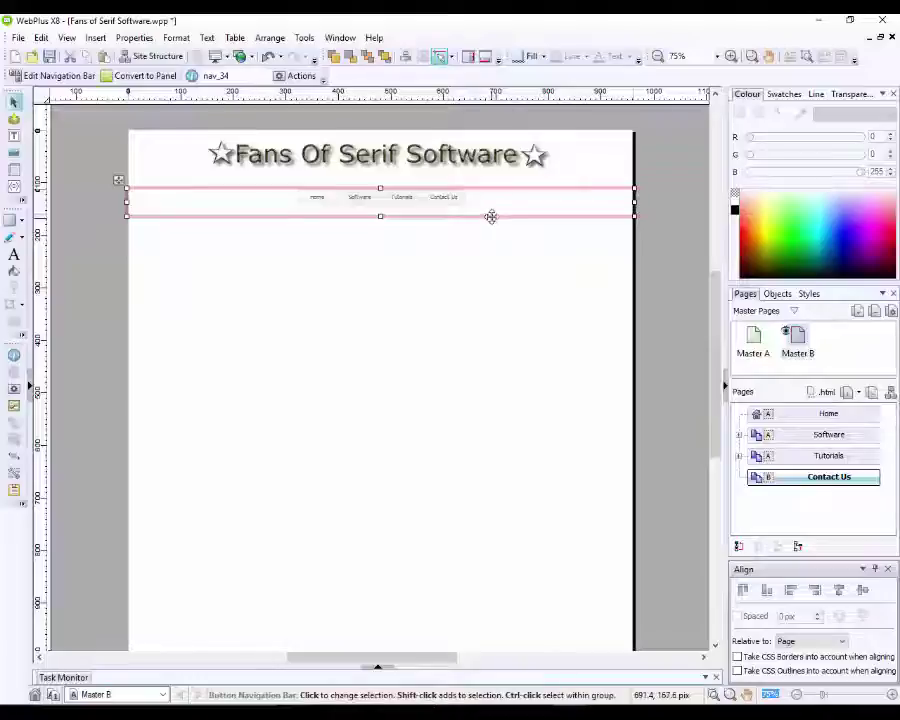
left_click_drag(493, 215, 494, 195)
left_click(480, 243)
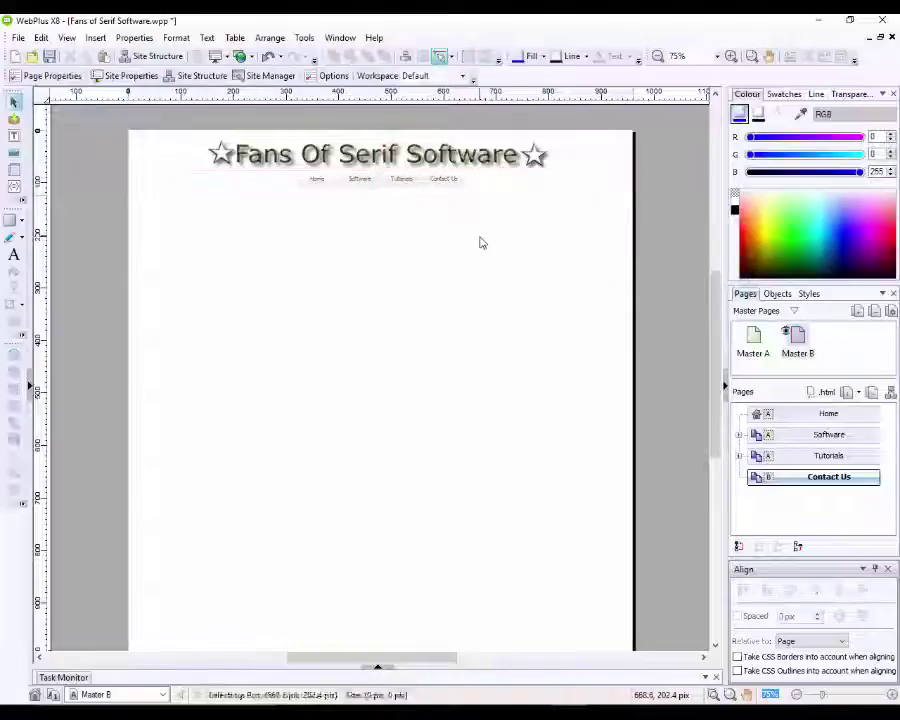
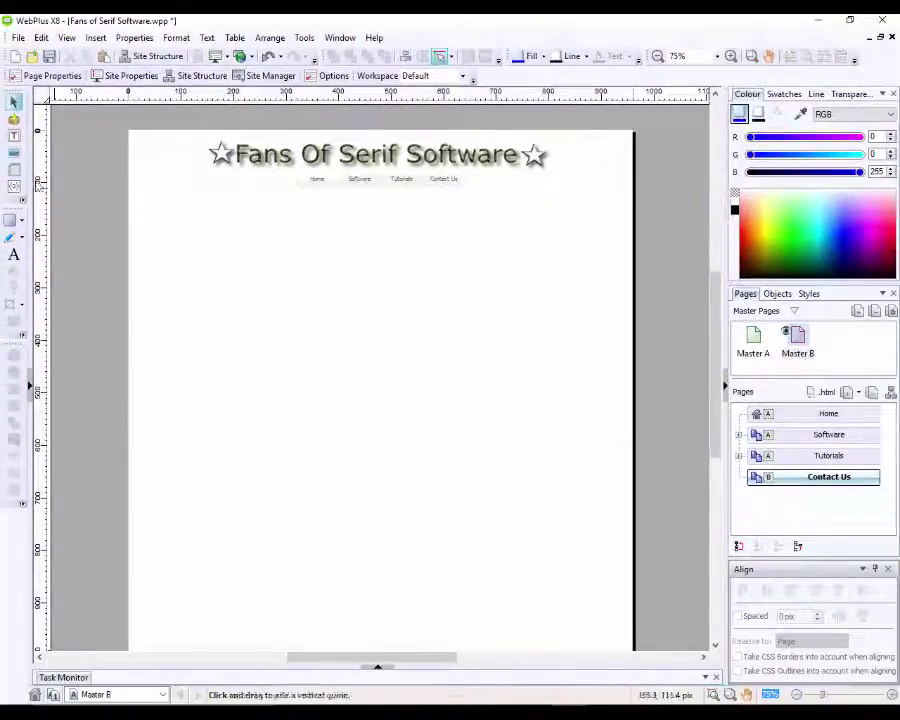
Step: Import pop-art-texture.jpg onto Master B and size it so it extends beyond the page on every side
left_click(13, 157)
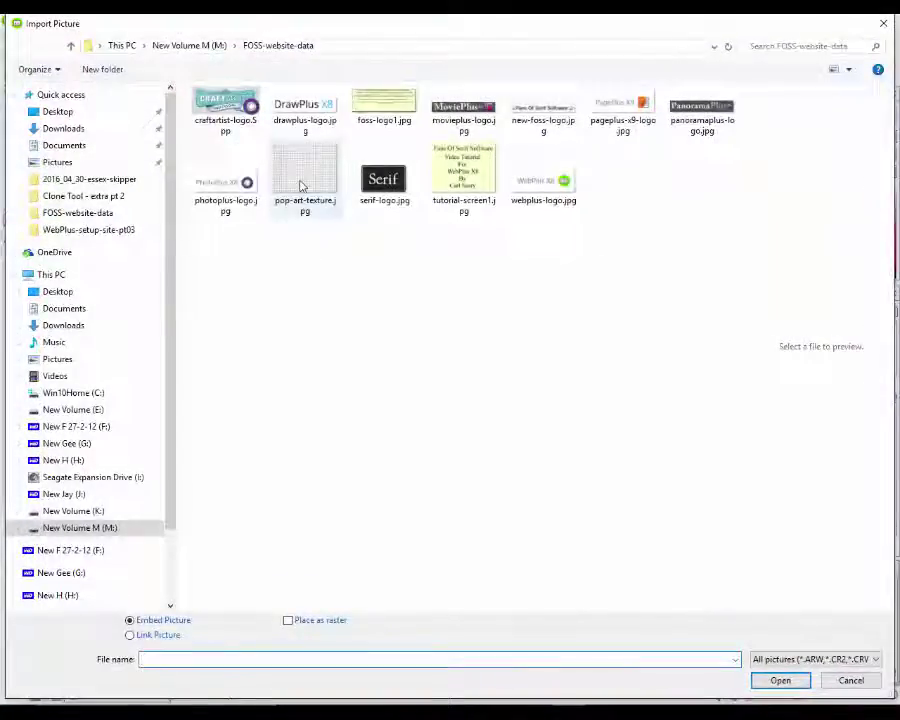
left_click(306, 178)
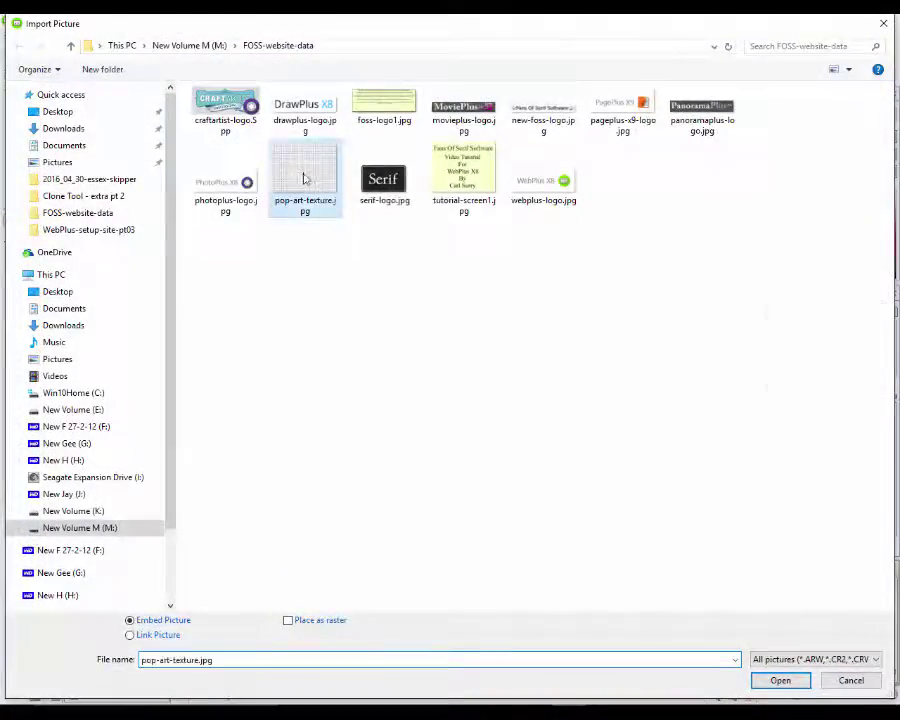
left_click(780, 680)
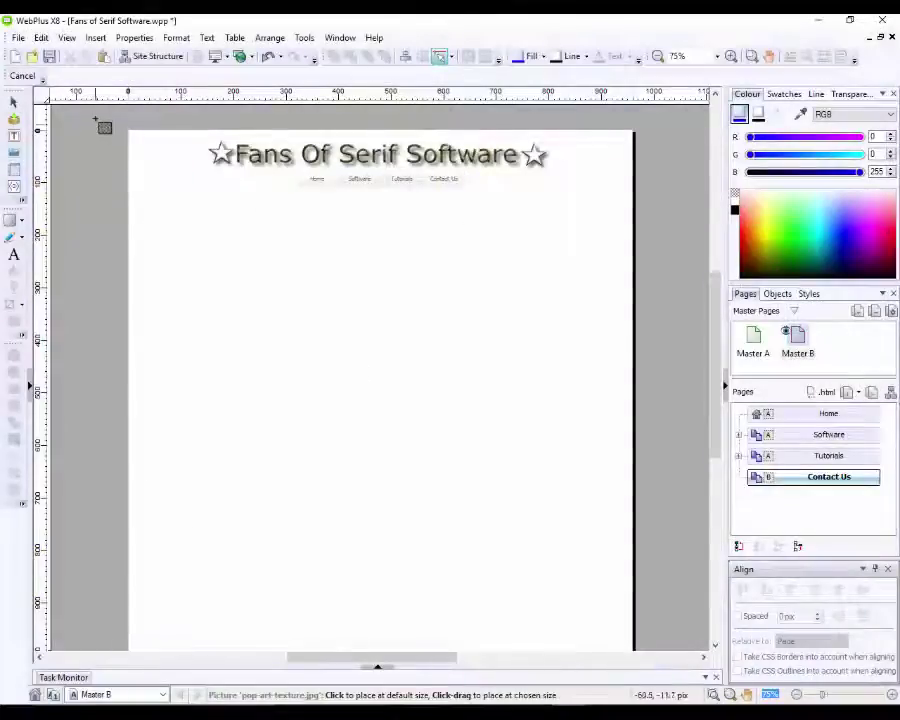
left_click_drag(96, 121, 704, 663)
left_click_drag(717, 350, 722, 387)
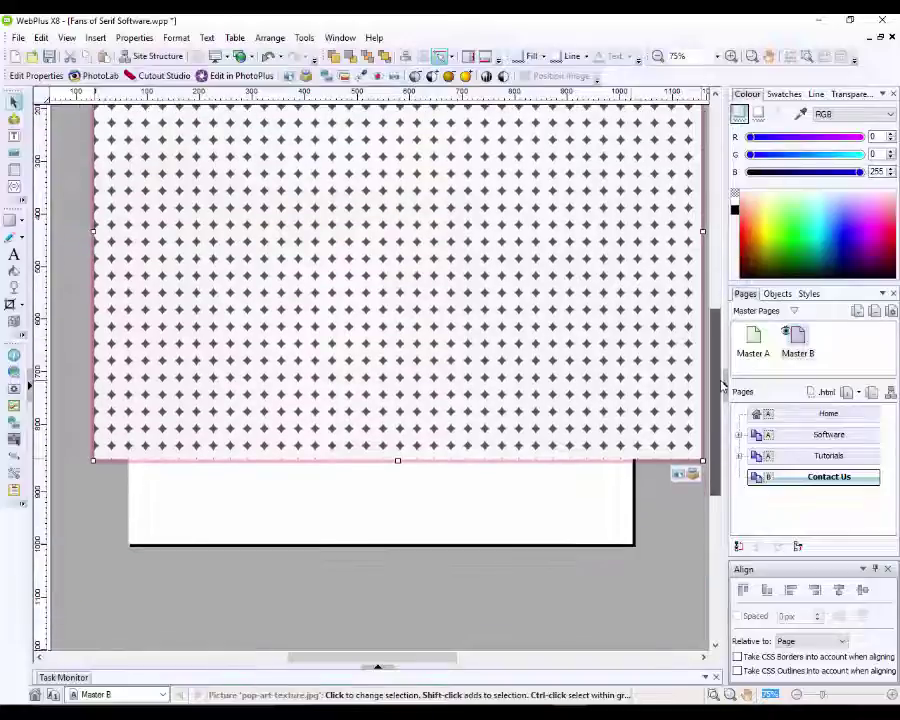
left_click_drag(397, 460, 397, 564)
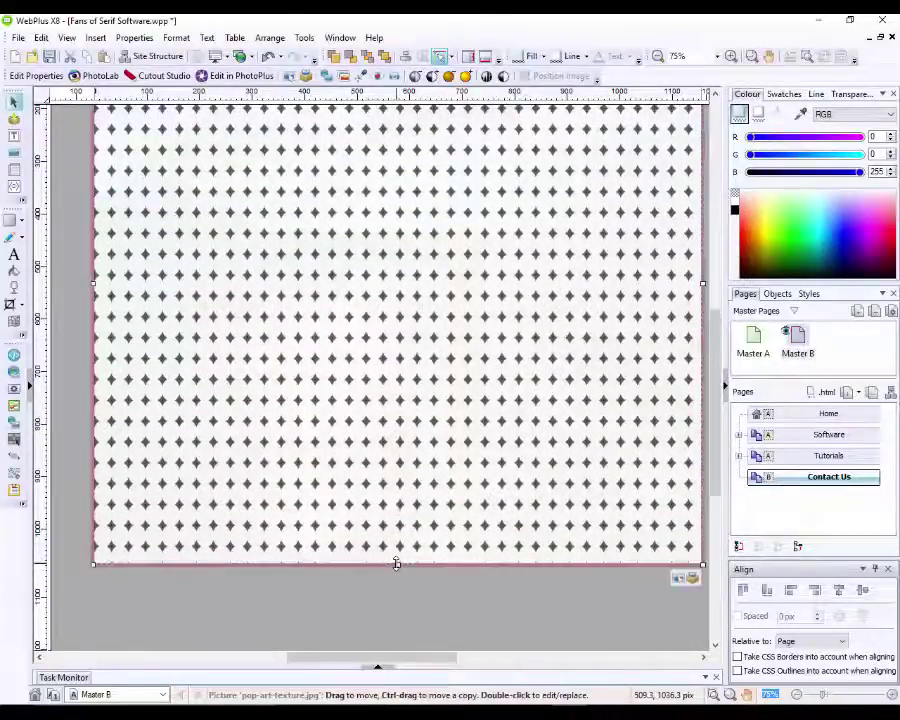
Step: Send the dotted texture picture behind all the other objects on Master B
right_click(437, 361)
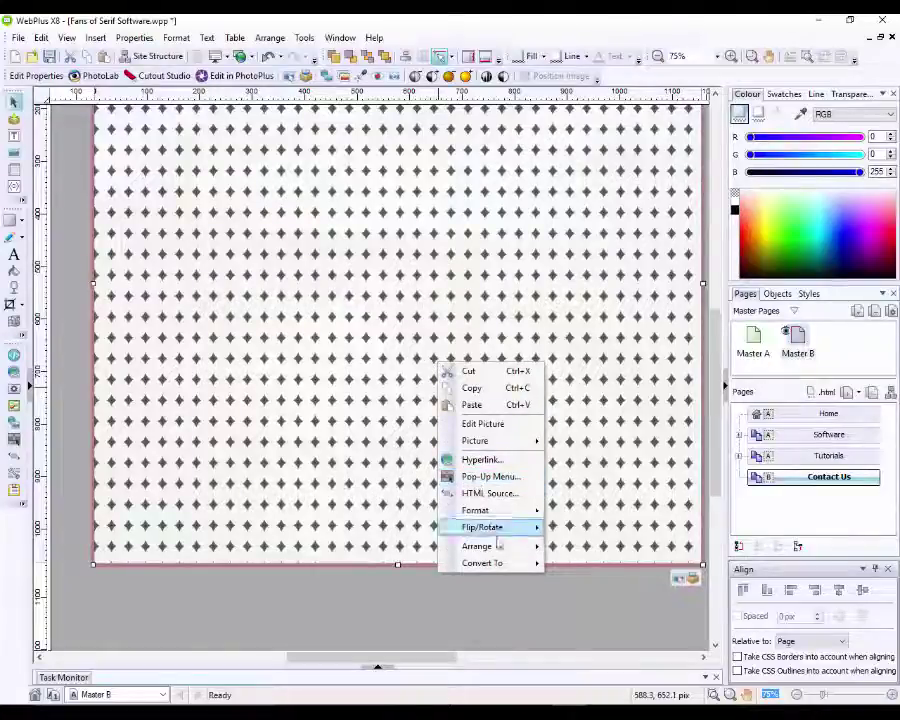
mouse_move(526, 546)
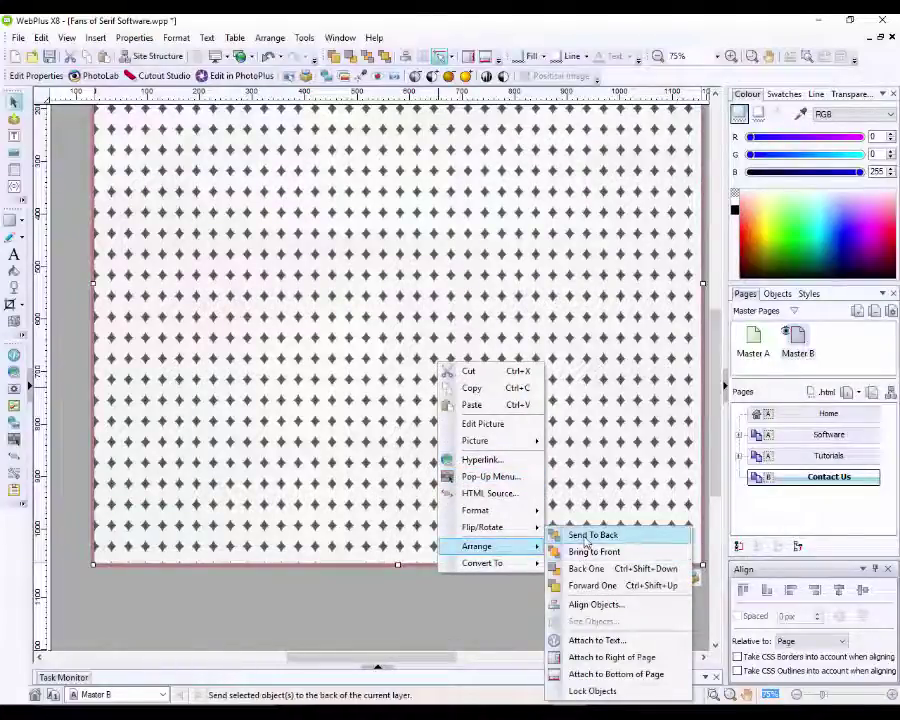
left_click(580, 535)
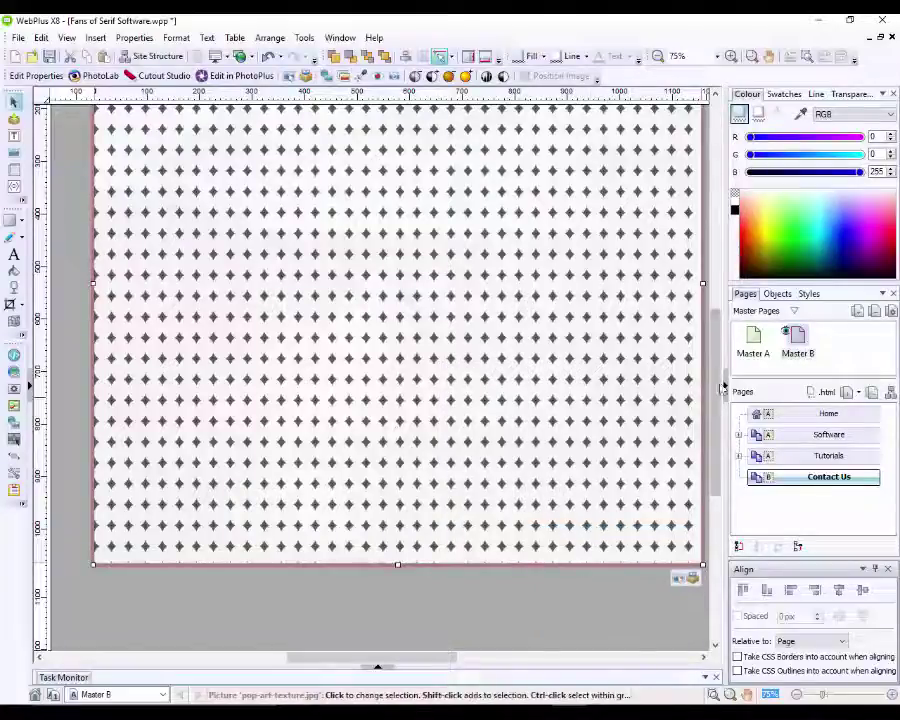
Step: Apply an 88% solid transparency to the texture picture on Master B
left_click_drag(717, 379, 714, 328)
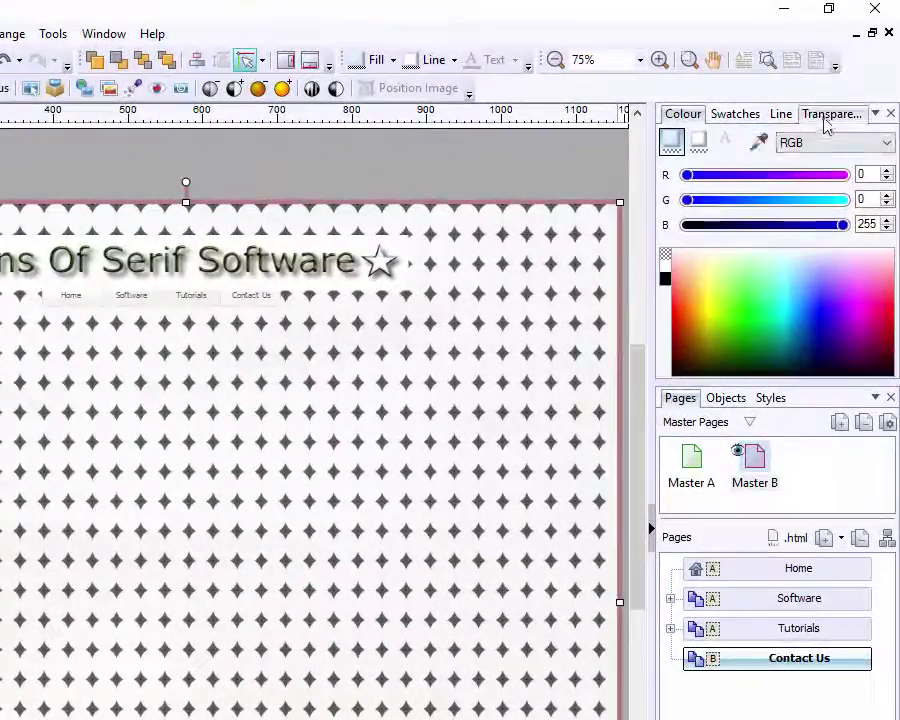
left_click(826, 117)
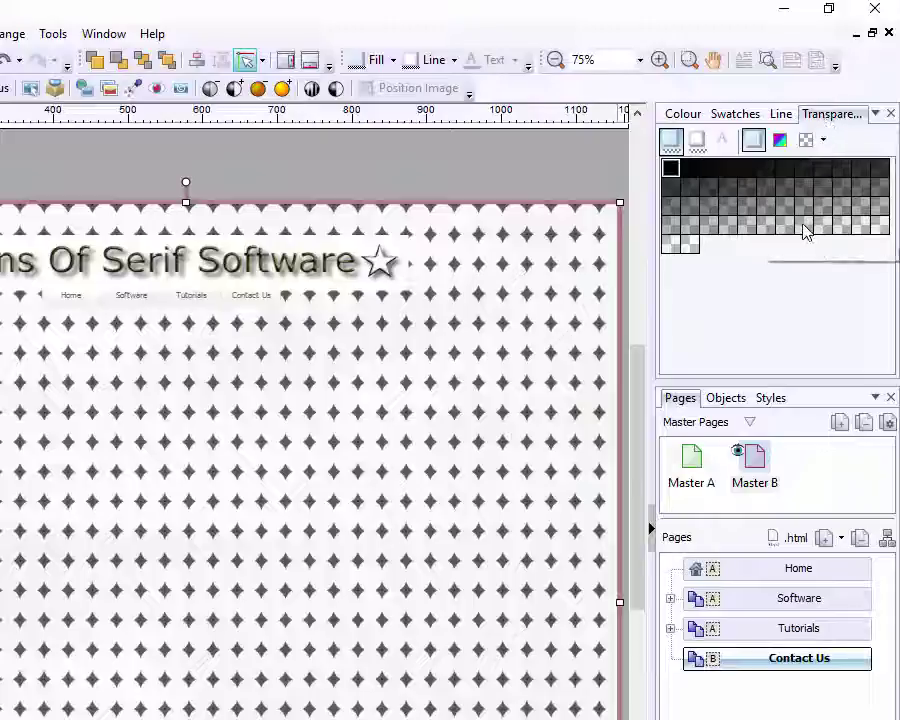
left_click(805, 231)
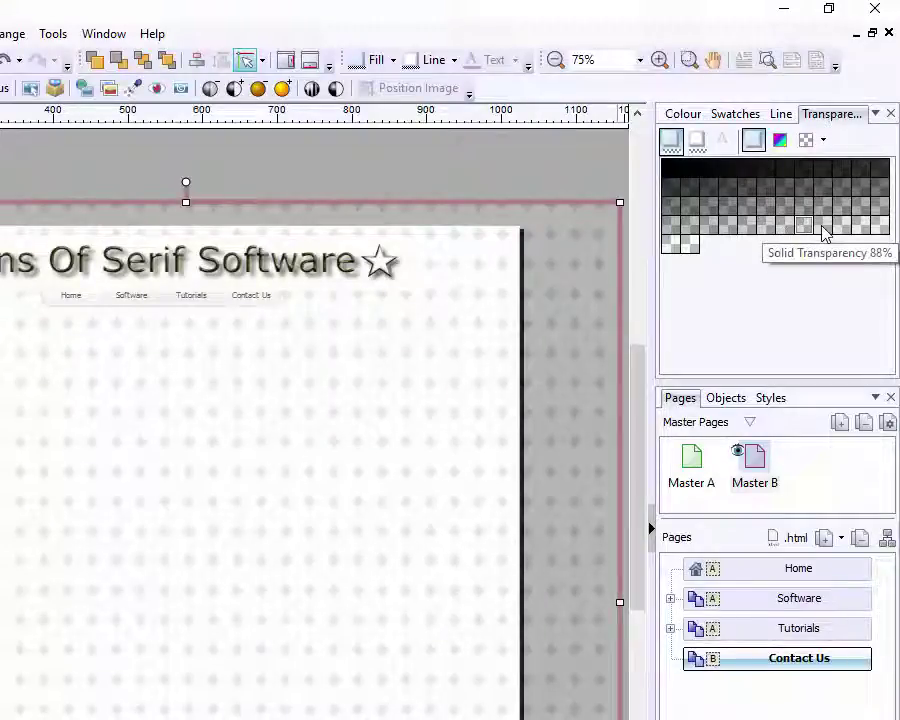
left_click(821, 230)
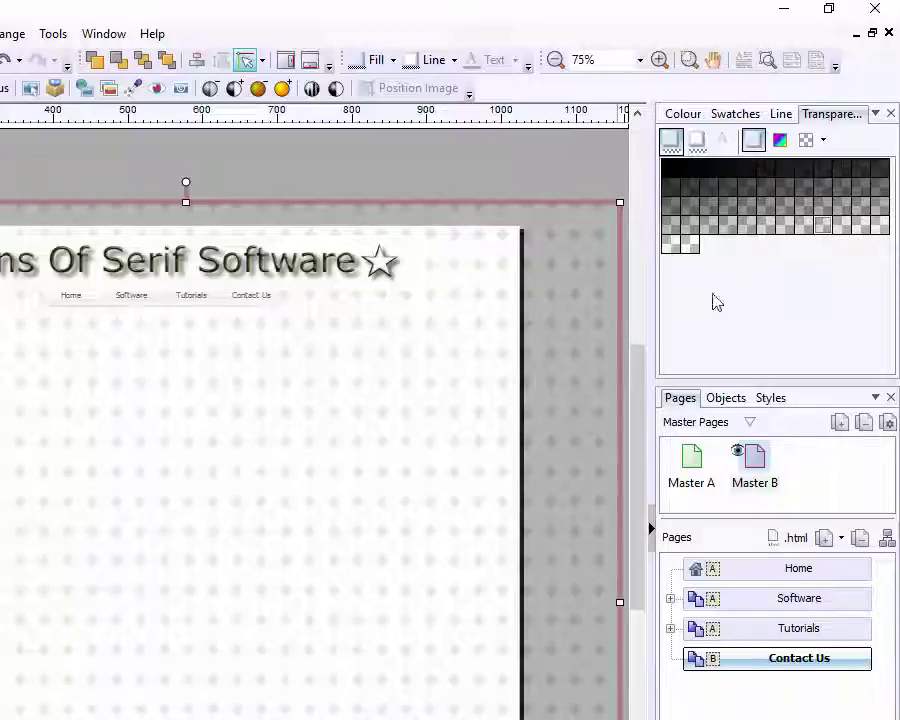
Step: Adjust the texture's side edges, widening it slightly on the left and narrowing it on the right to even out the dots against the page edges
left_click_drag(639, 416, 643, 446)
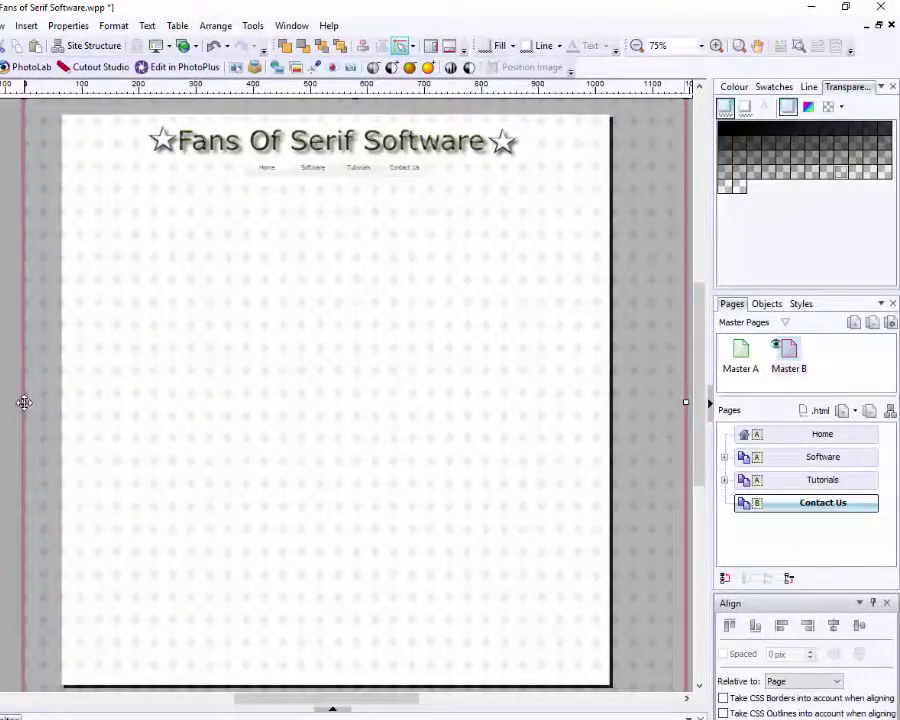
left_click_drag(24, 403, 24, 403)
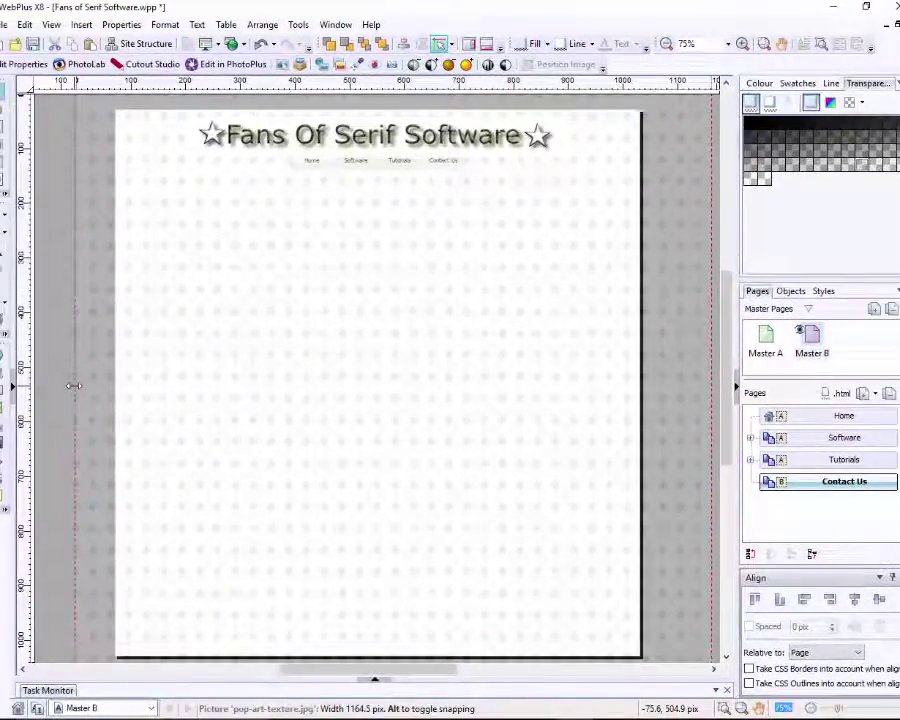
left_click_drag(73, 385, 73, 385)
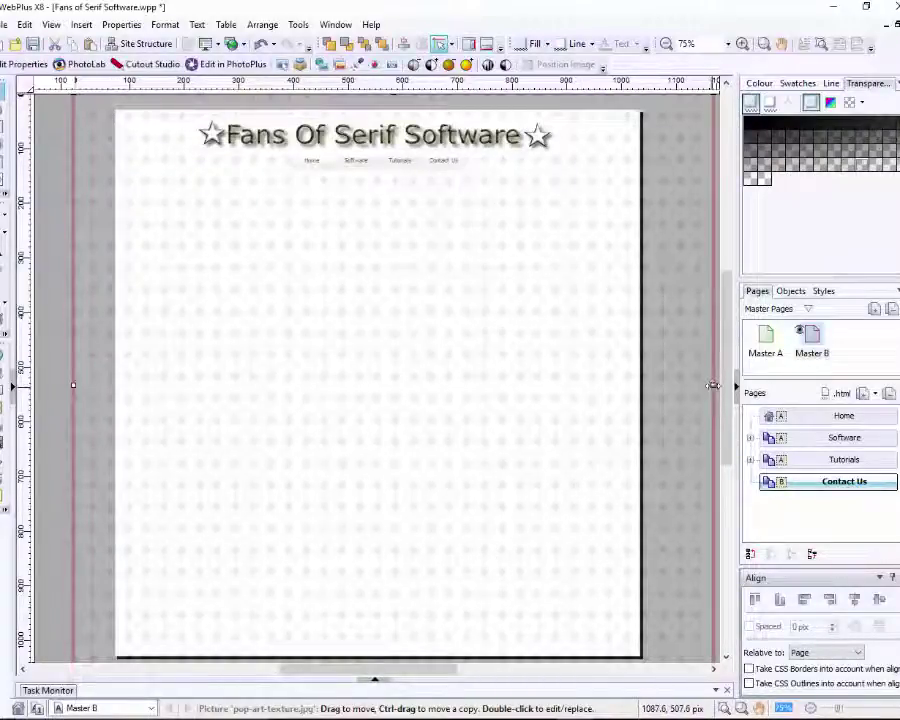
left_click_drag(712, 385, 697, 385)
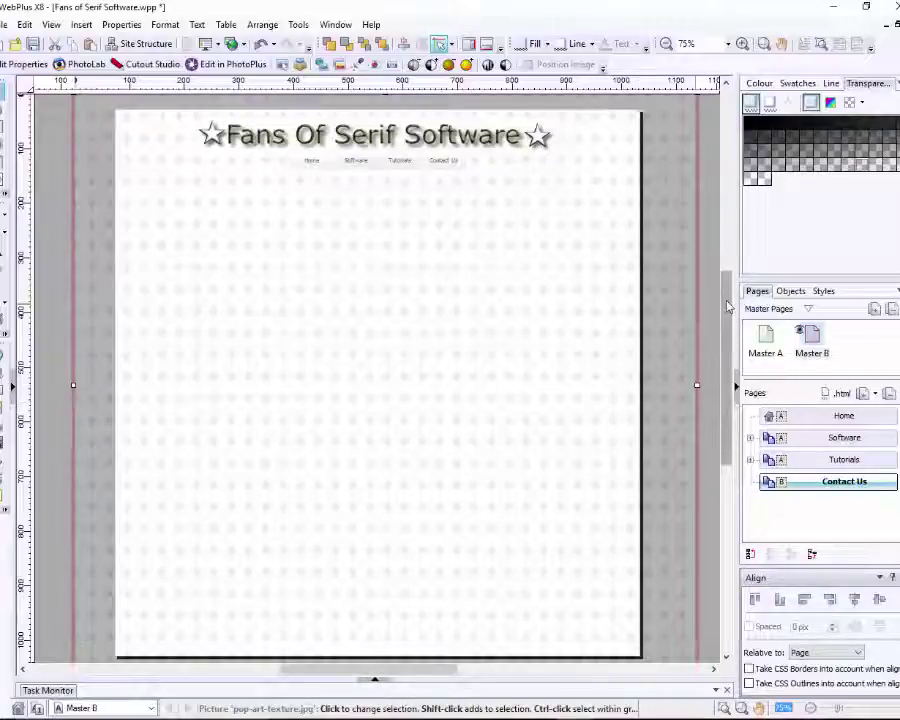
Step: Extend the texture's top and bottom edges slightly further past the page, trim its right edge a little more, and deselect it
scroll(729, 307, "up", 3)
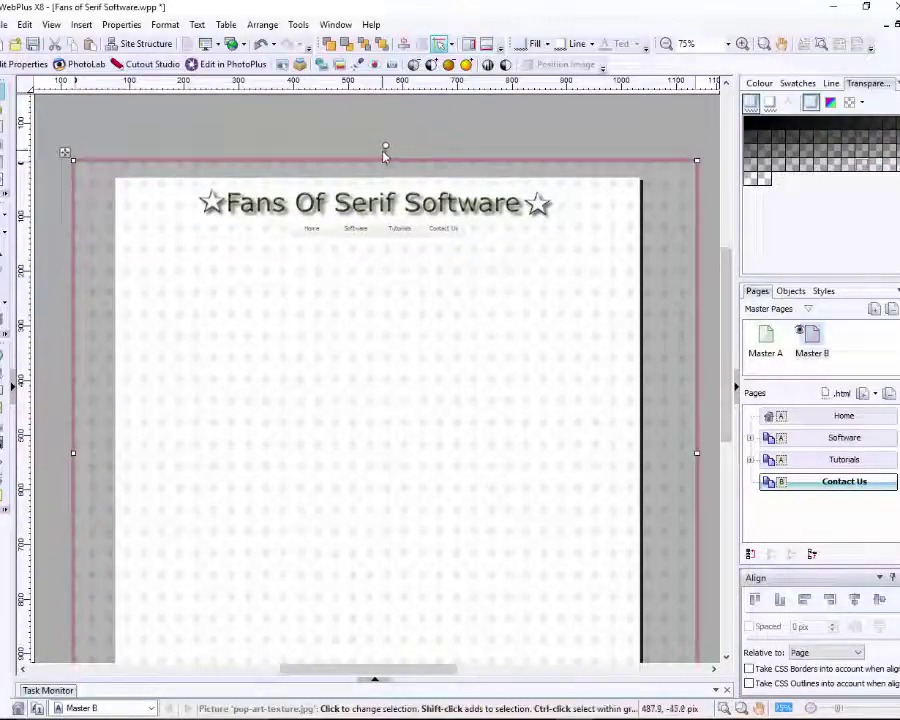
left_click_drag(384, 155, 384, 148)
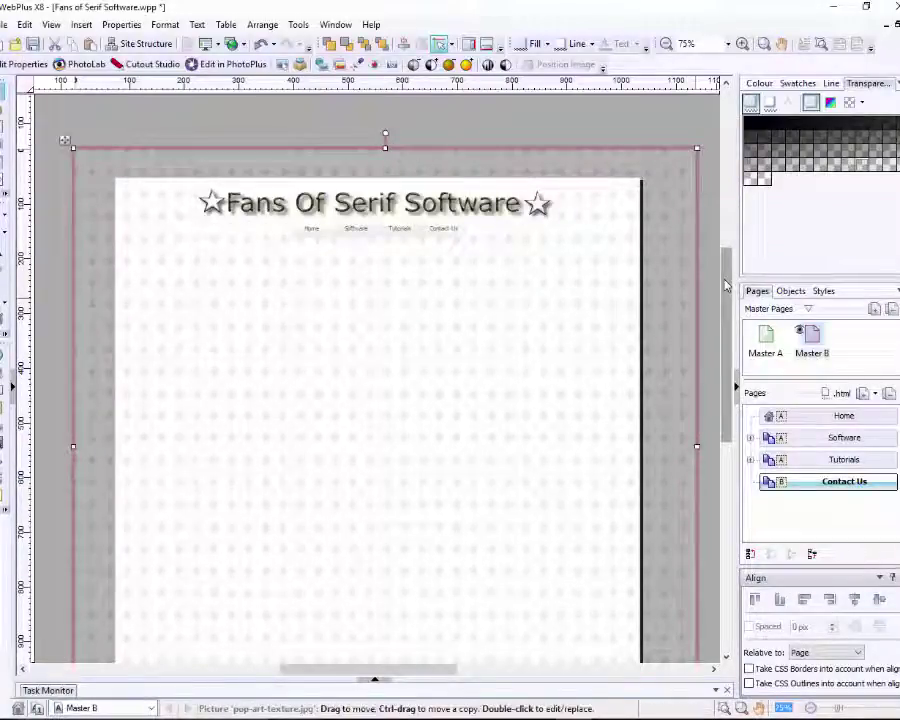
scroll(728, 365, "down", 5)
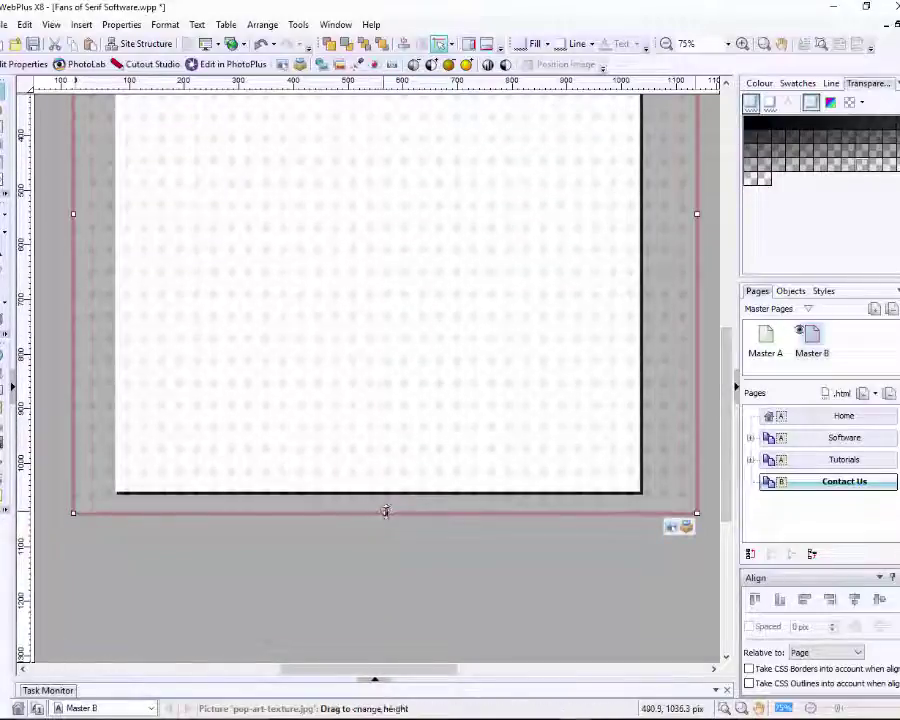
left_click_drag(384, 513, 384, 519)
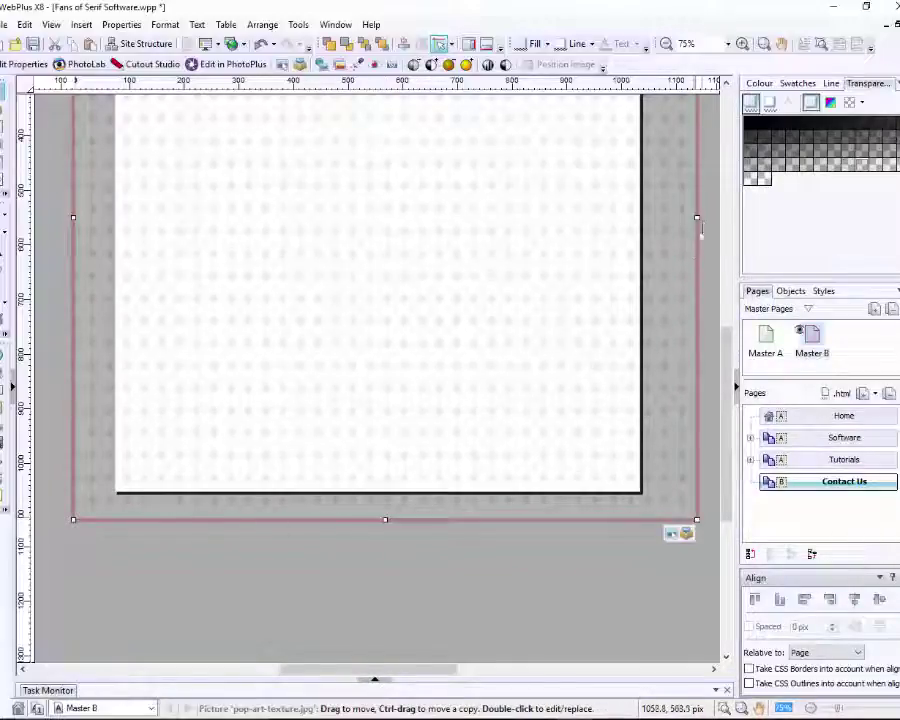
left_click_drag(697, 217, 692, 219)
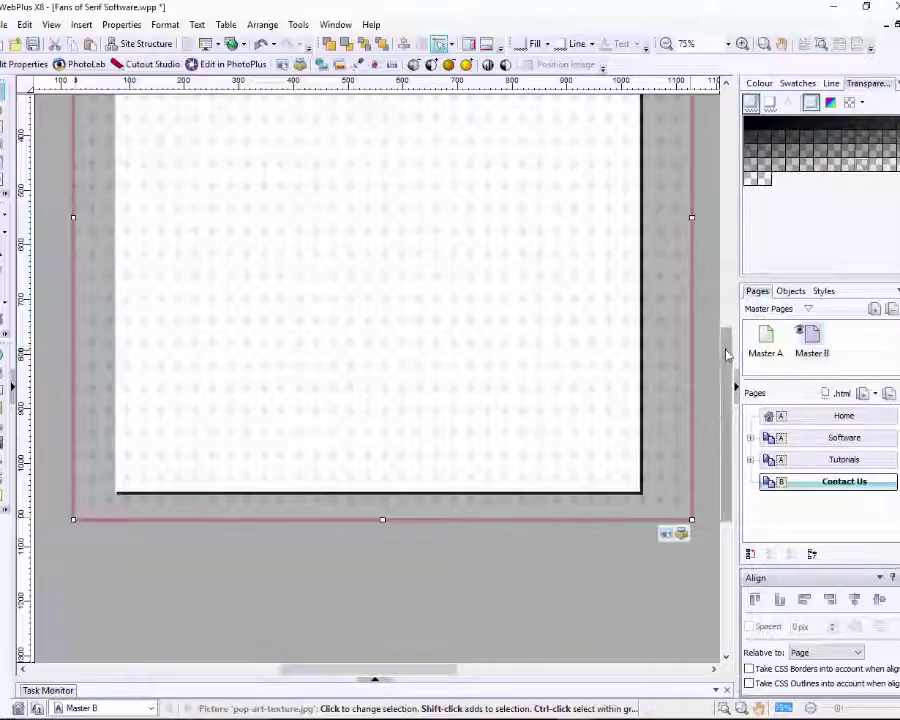
left_click_drag(727, 364, 718, 266)
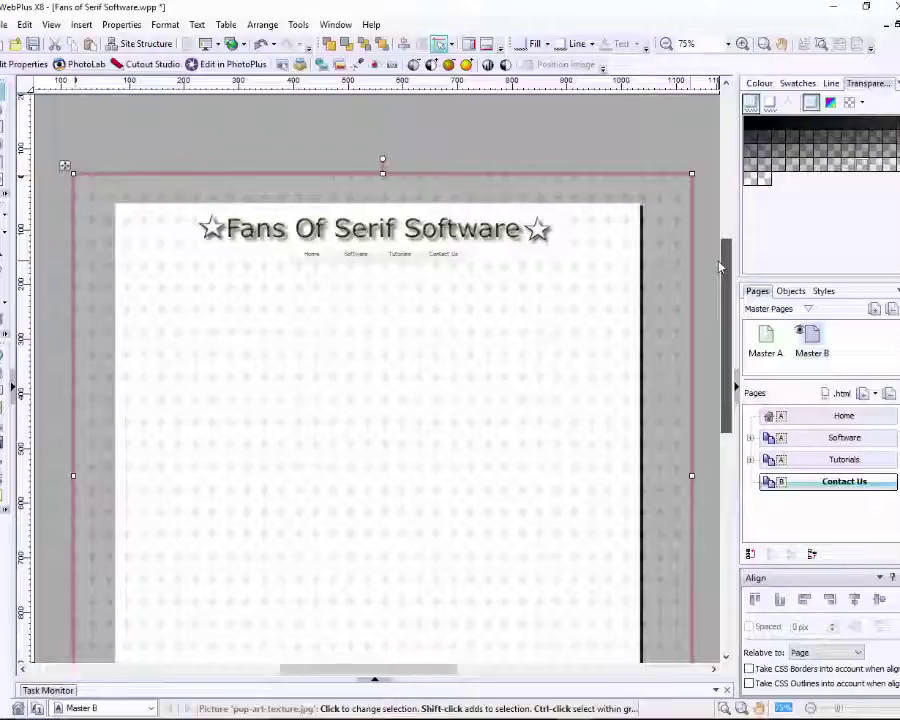
left_click(710, 281)
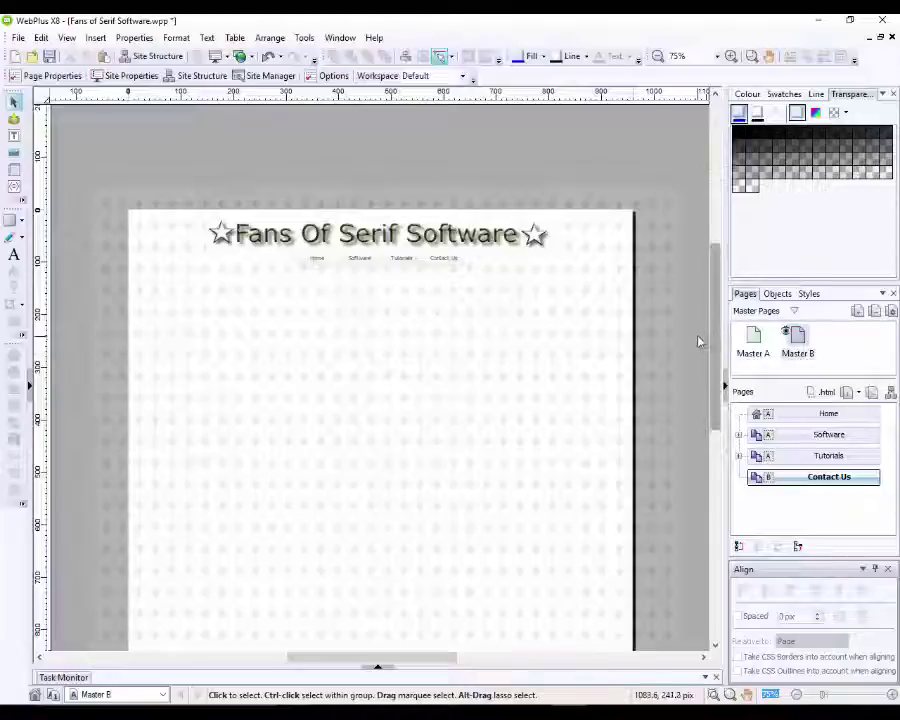
Step: Open the Contact Us page, preview it in Microsoft Edge to check the new background, and close the preview
left_click(812, 486)
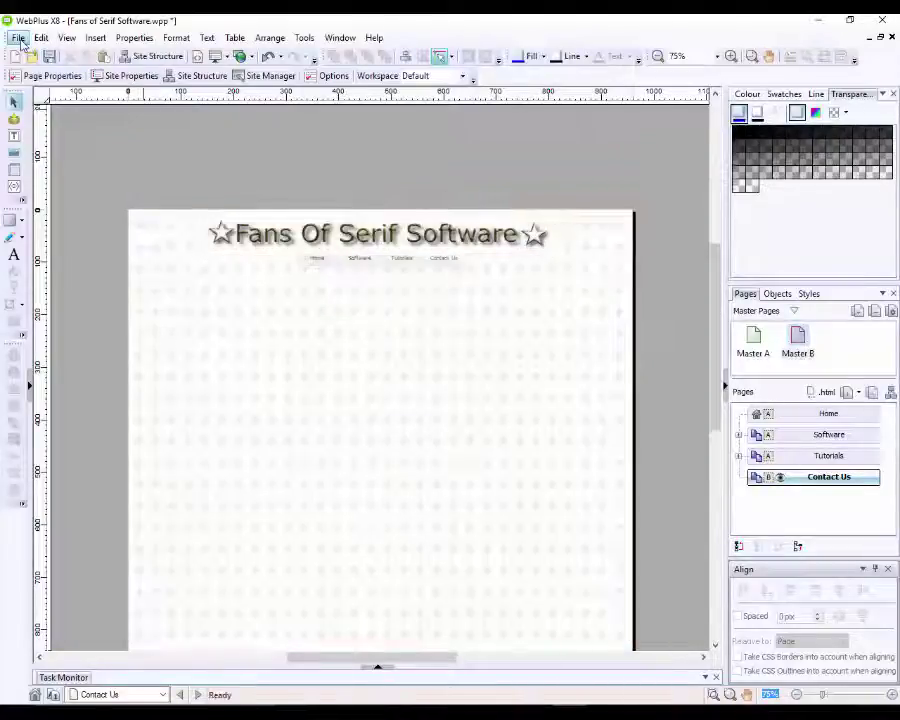
left_click(19, 38)
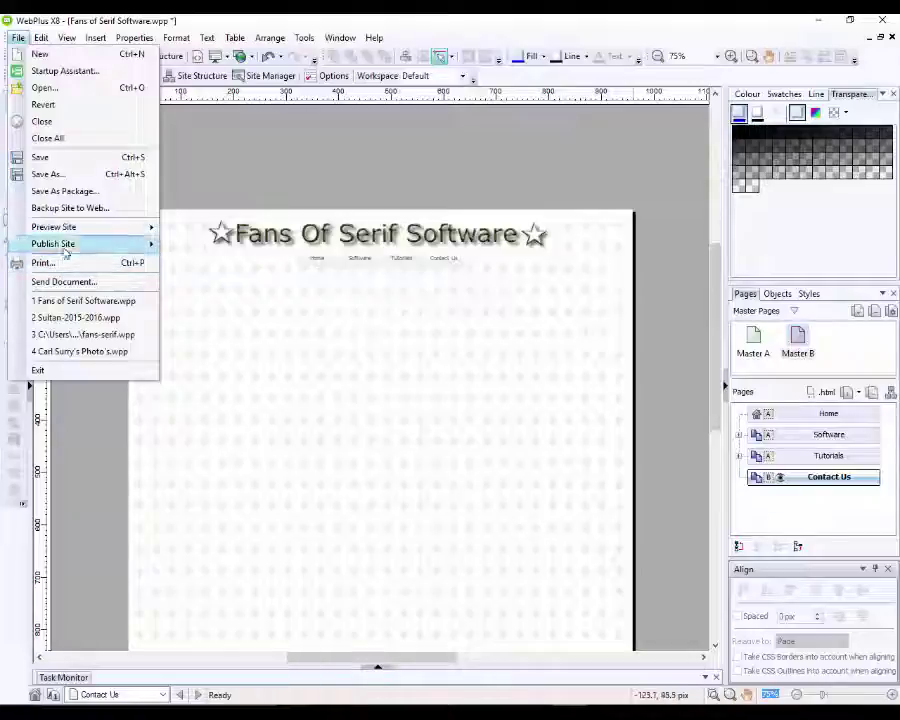
mouse_move(70, 227)
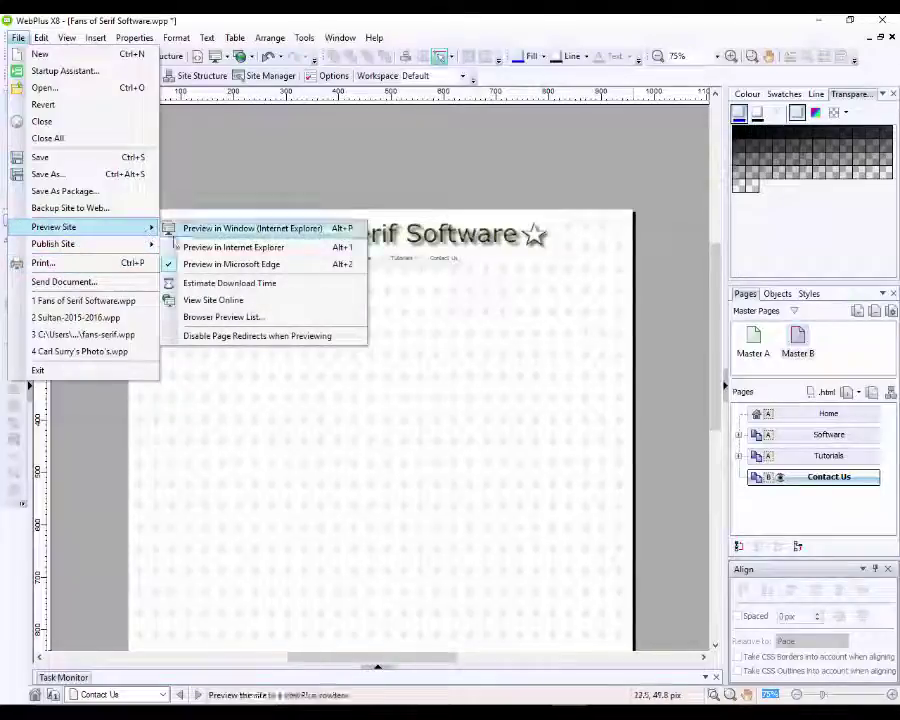
left_click(260, 268)
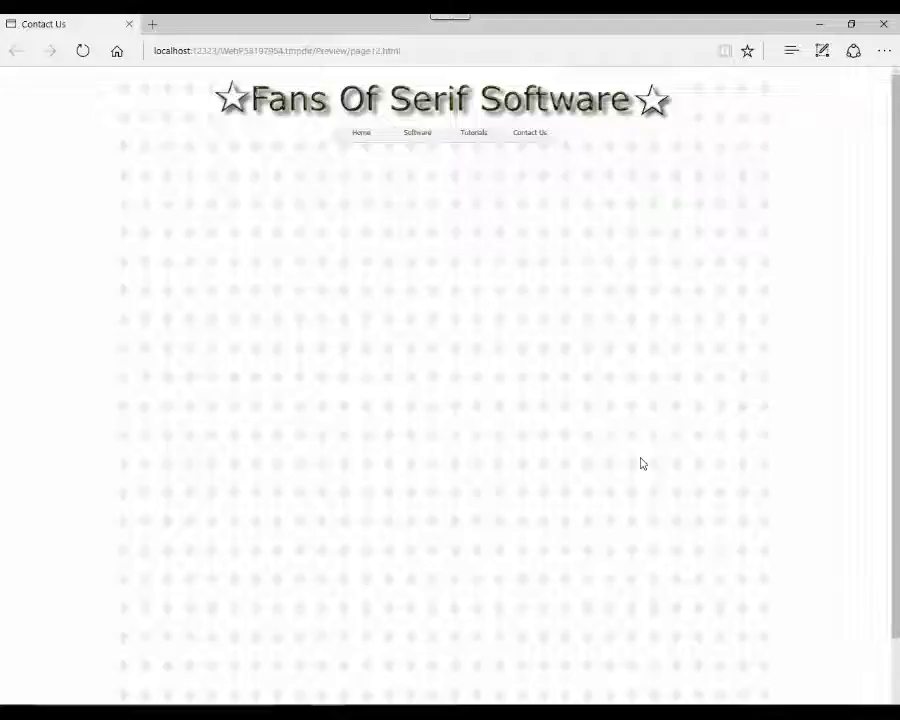
left_click(129, 24)
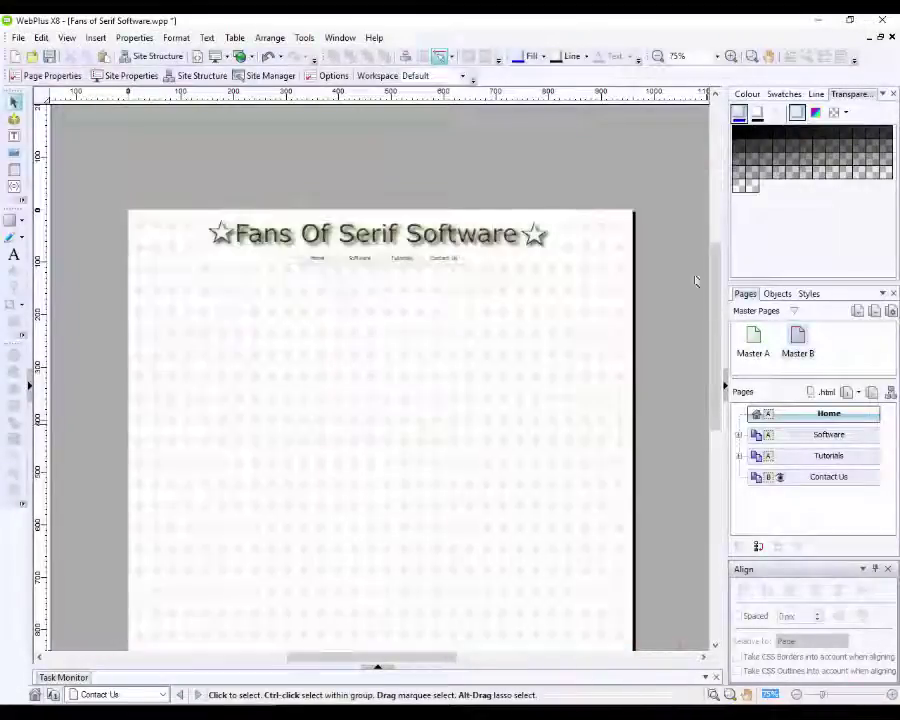
Step: Save the site as Fans of Serif Software.wpp in the FOSS-website-data folder, replacing the existing file
left_click(17, 37)
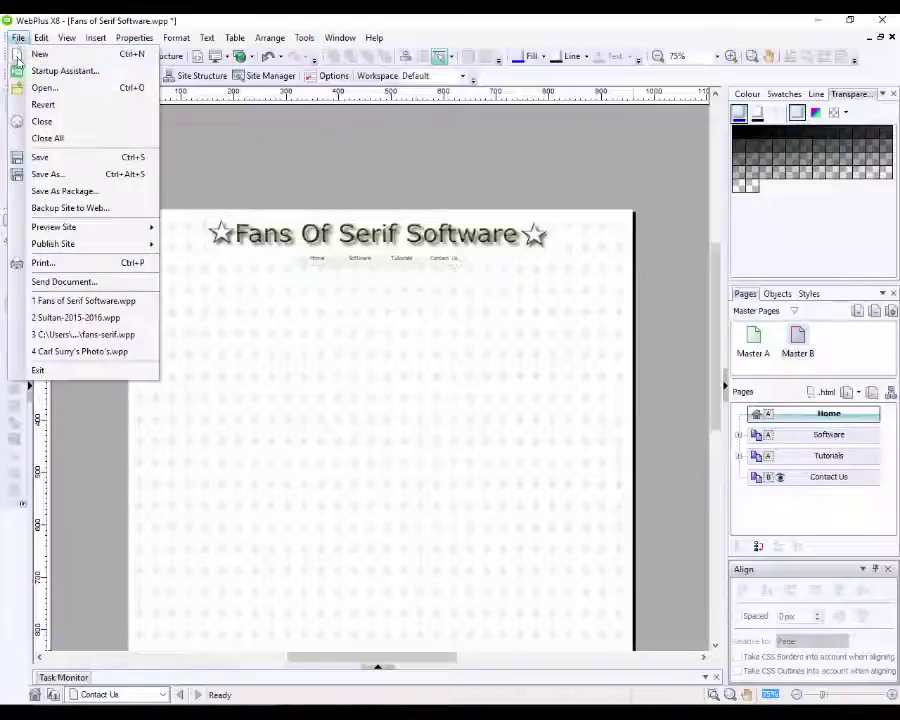
left_click(44, 174)
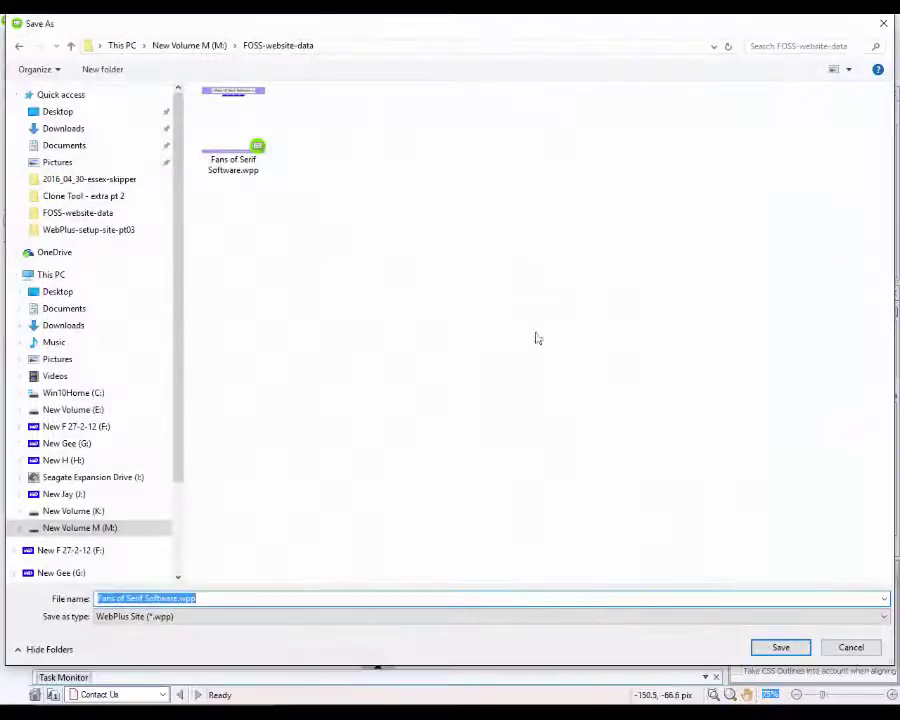
left_click(780, 647)
left_click(488, 369)
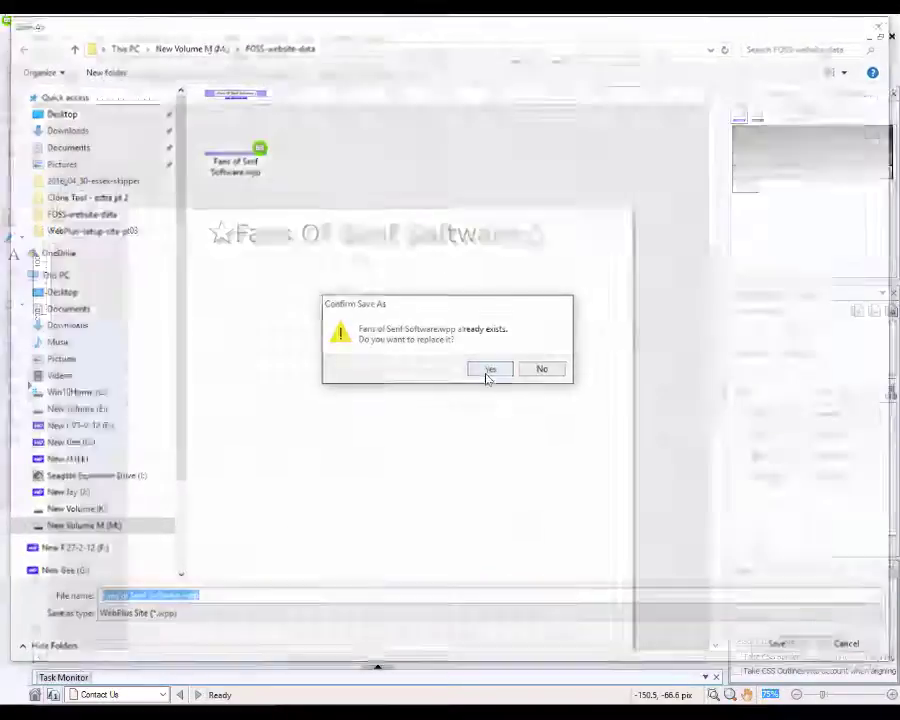
Step: Look over the Contact Us page down to its lower edge and open the Software page for editing
scroll(673, 318, "down", 1)
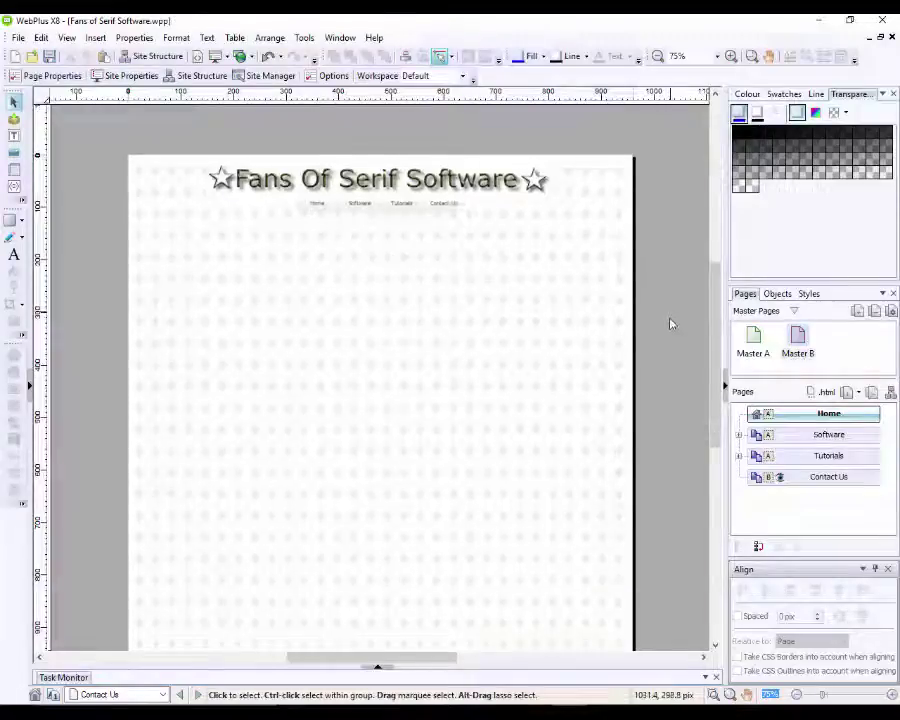
scroll(706, 370, "down", 1)
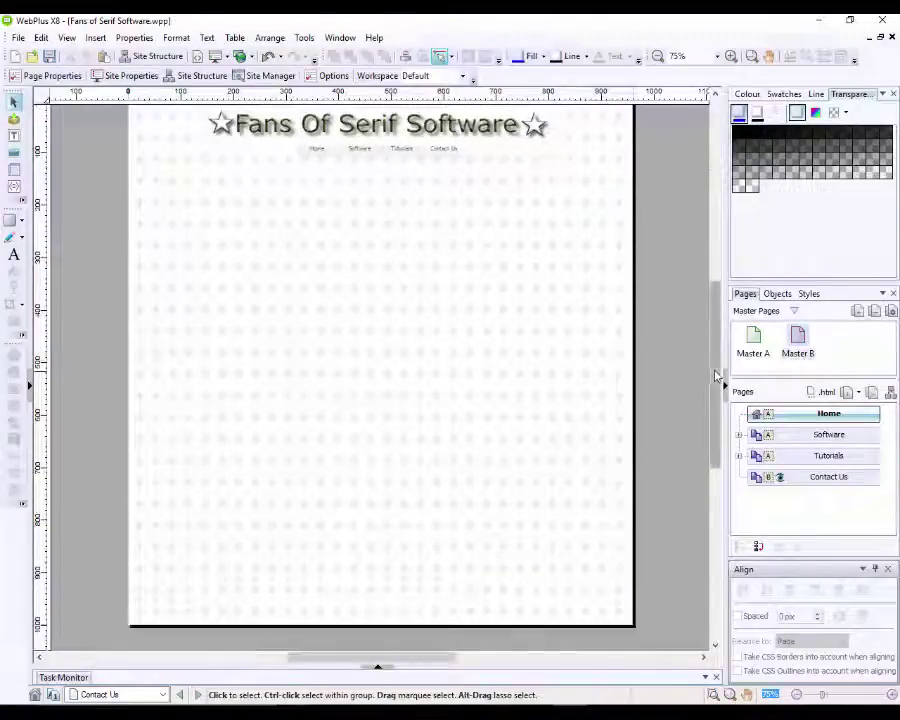
mouse_move(716, 372)
left_mouse_down()
mouse_move(716, 360)
mouse_move(718, 370)
left_mouse_up()
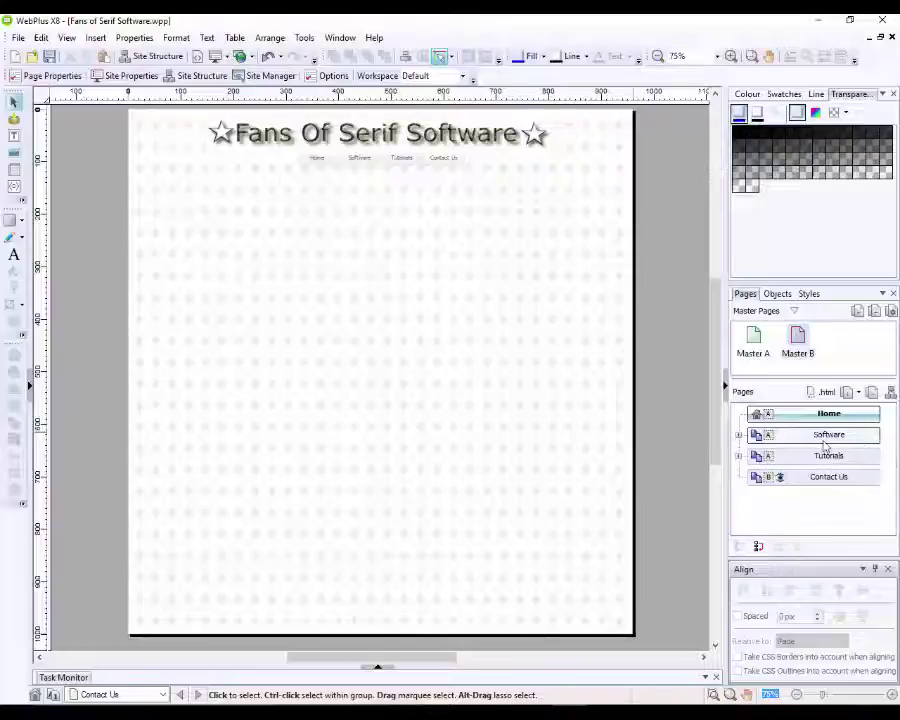
double_click(810, 440)
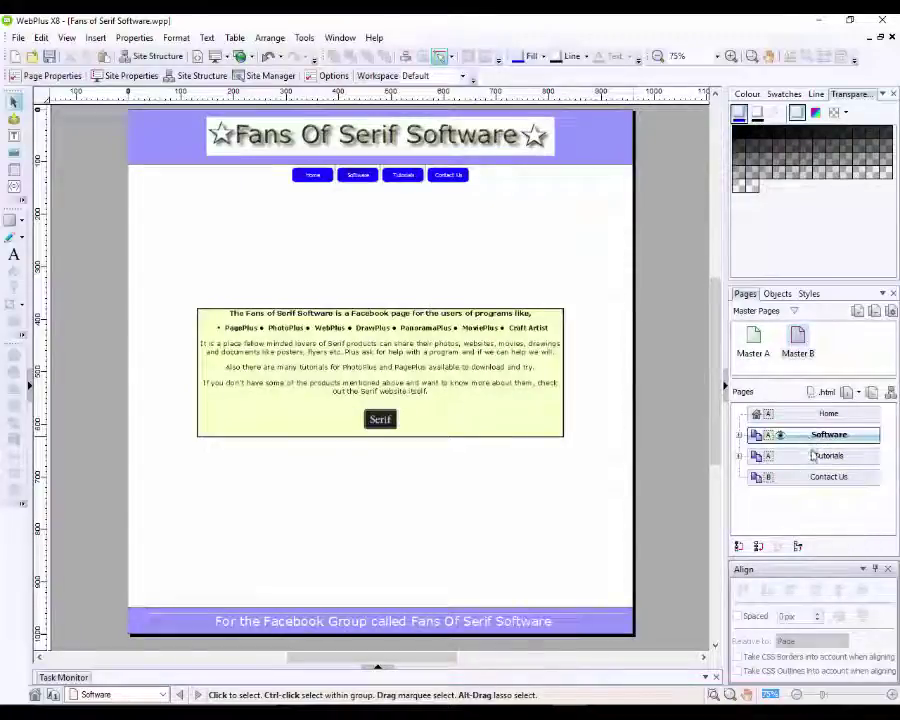
Step: Expand the Software and Tutorials branches and open the PhotoPlus, Tutorials and Written pages to review their layout
left_click(739, 436)
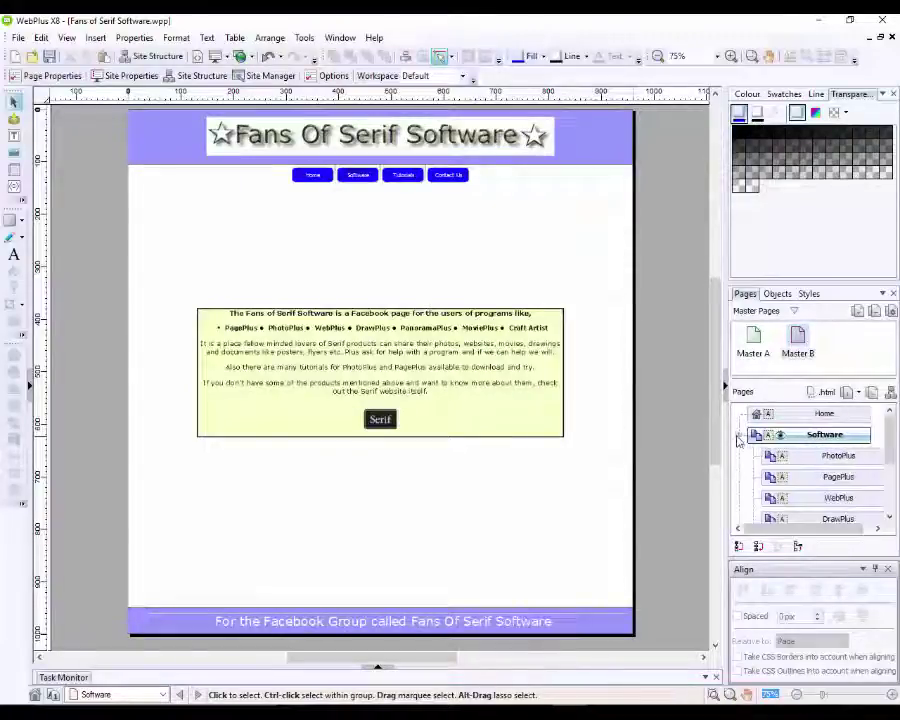
double_click(836, 462)
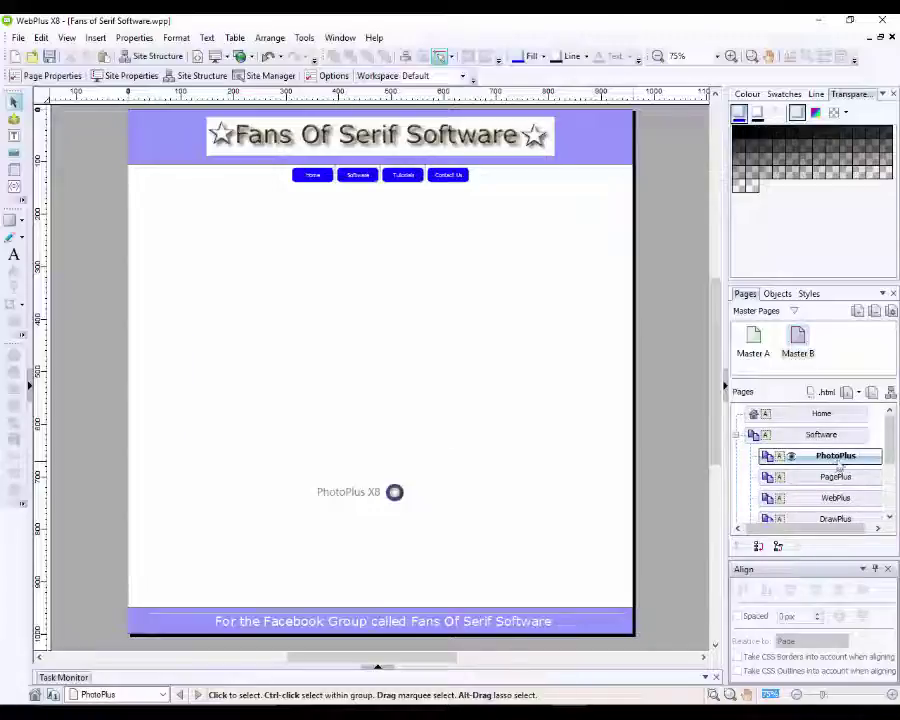
scroll(889, 440, "down", 5)
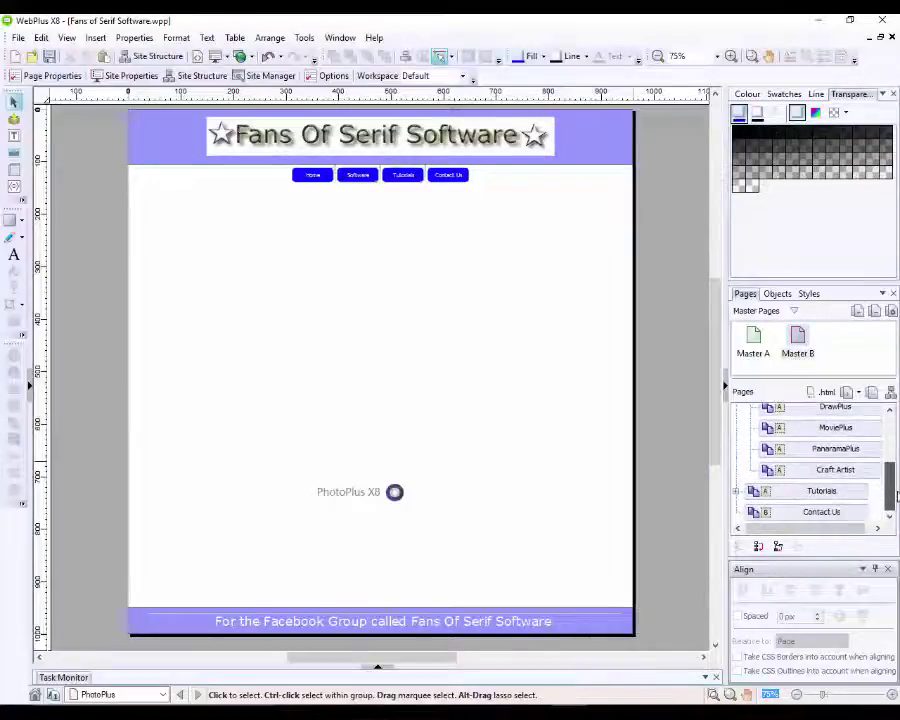
left_click(810, 492)
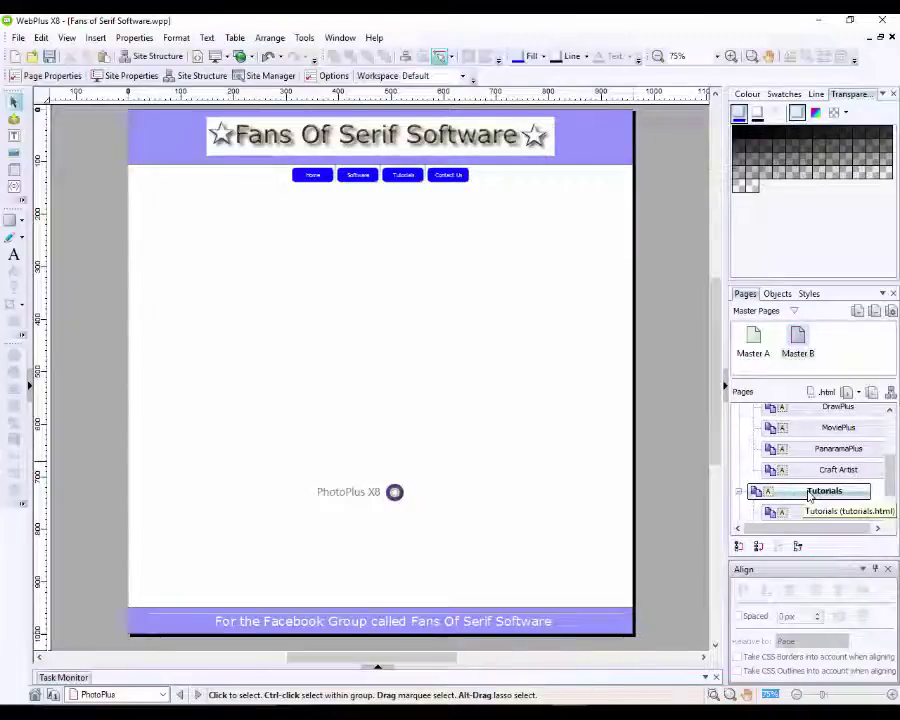
left_click_drag(889, 488, 866, 488)
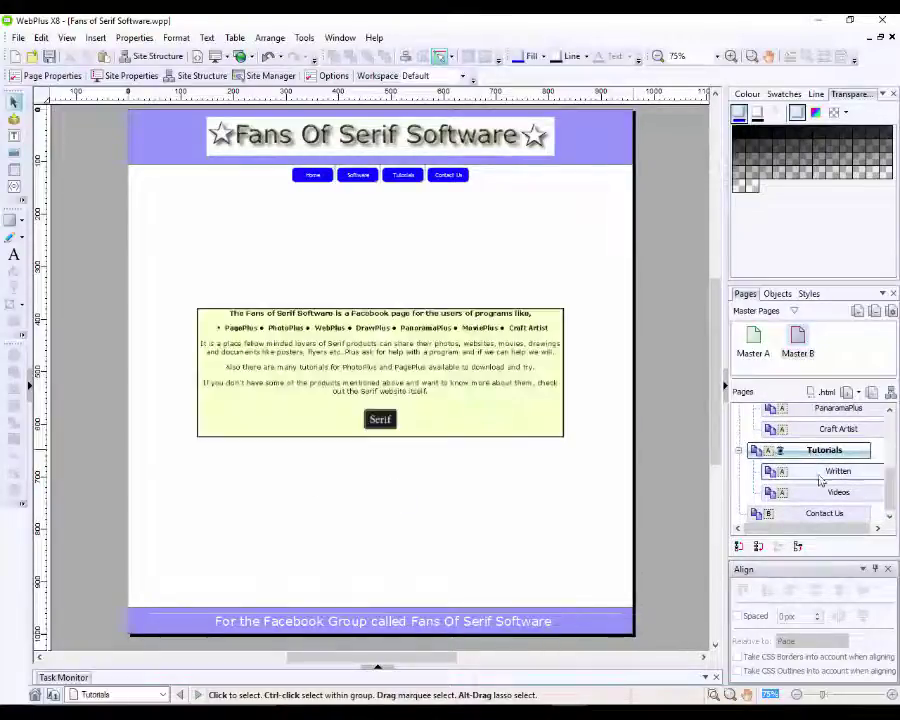
left_click(819, 481)
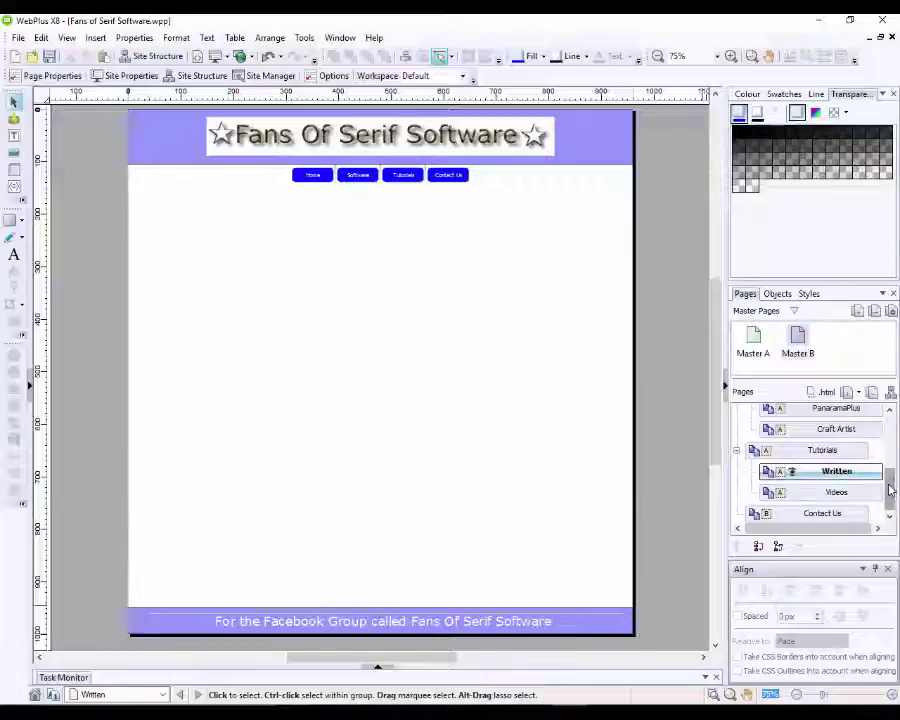
Step: Go back to the start of the page list and open the Home page
scroll(890, 489, "up", 2)
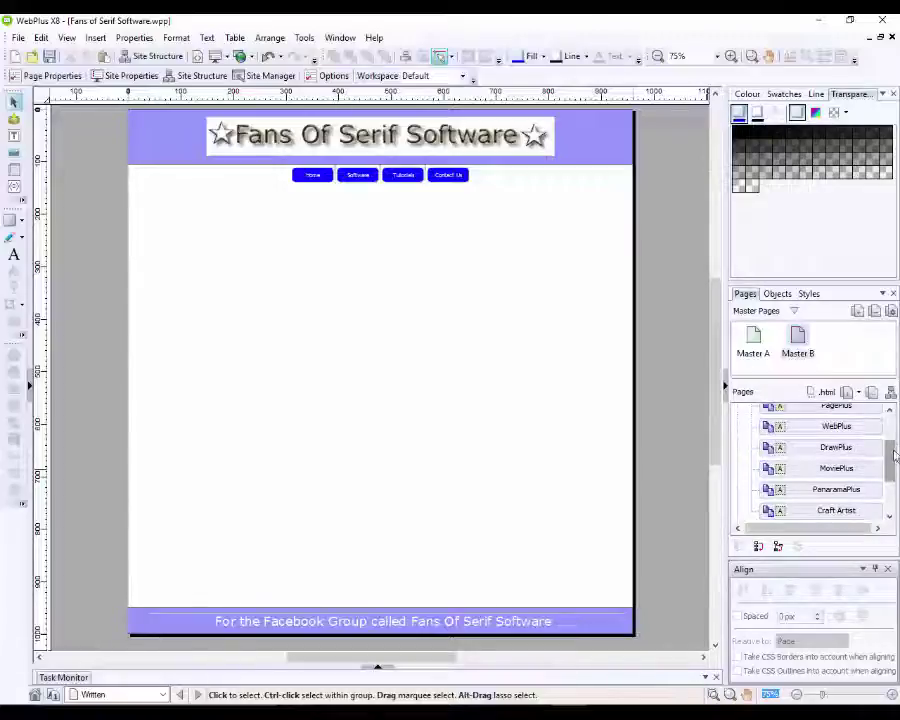
scroll(893, 456, "up", 1)
scroll(893, 432, "up", 1)
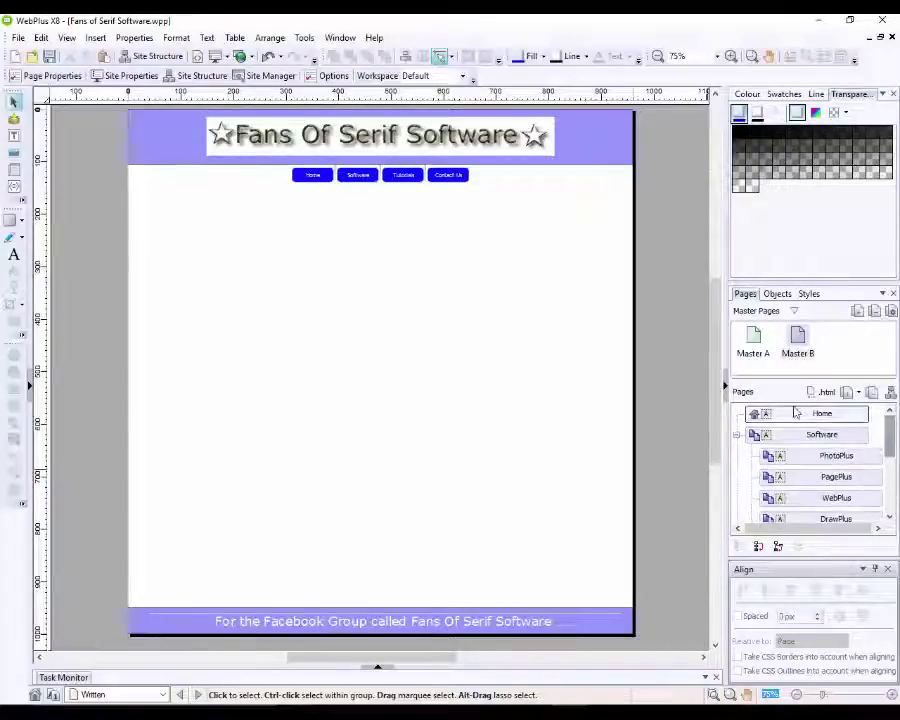
double_click(822, 413)
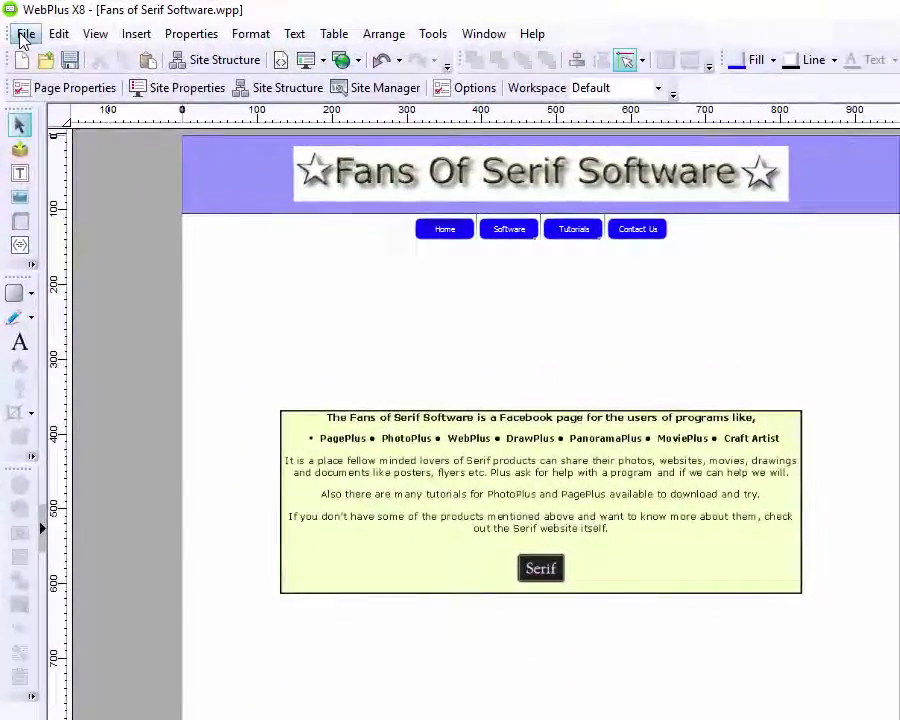
Step: Publish all pages to the web on ftp.foss.one as an incremental update and close the upload dialog
left_click(22, 36)
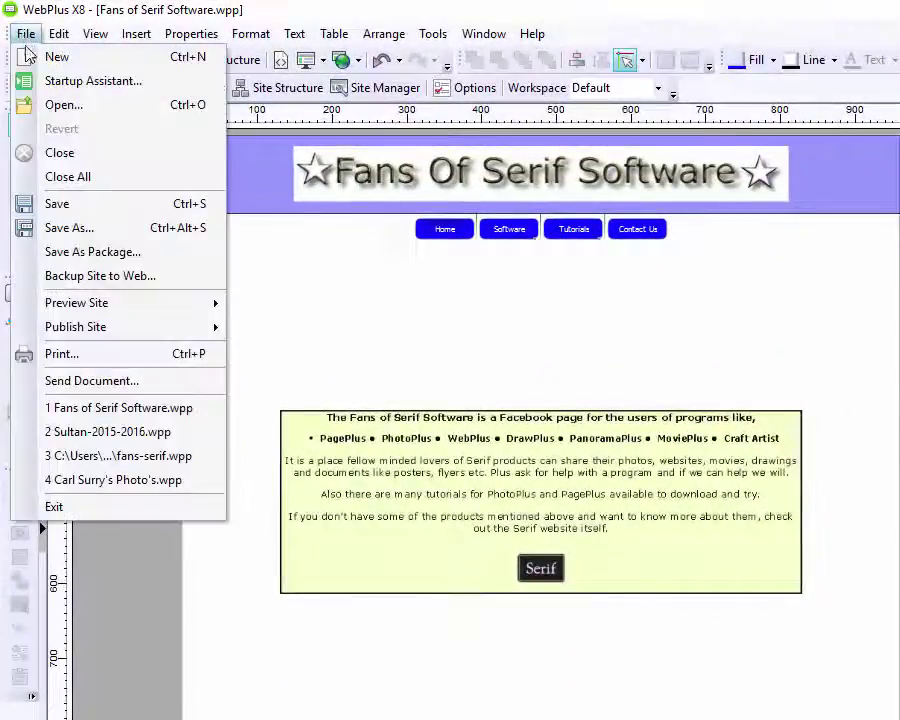
mouse_move(114, 335)
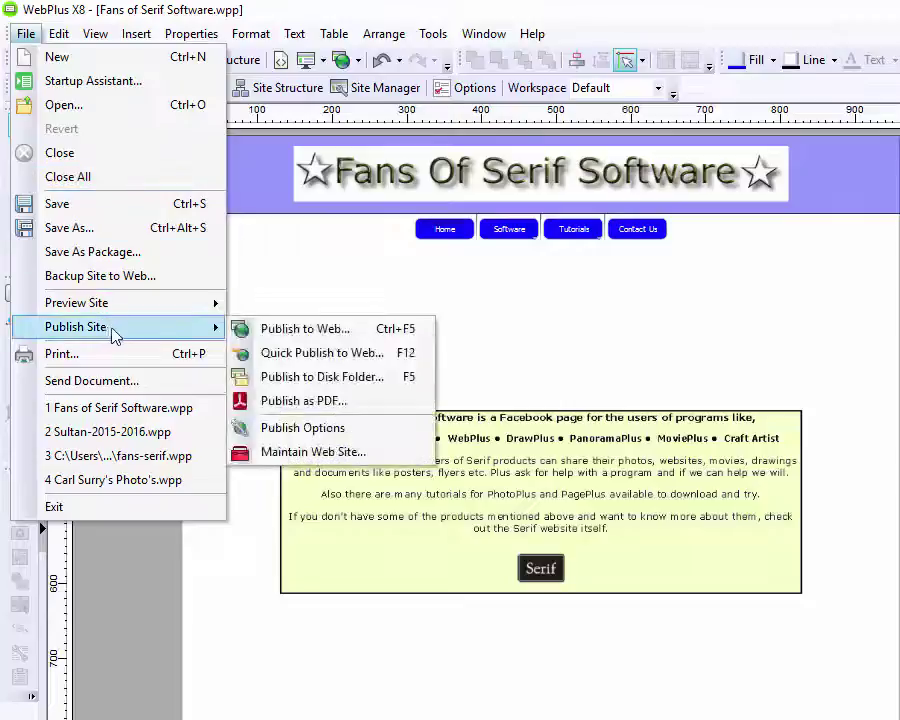
left_click(317, 334)
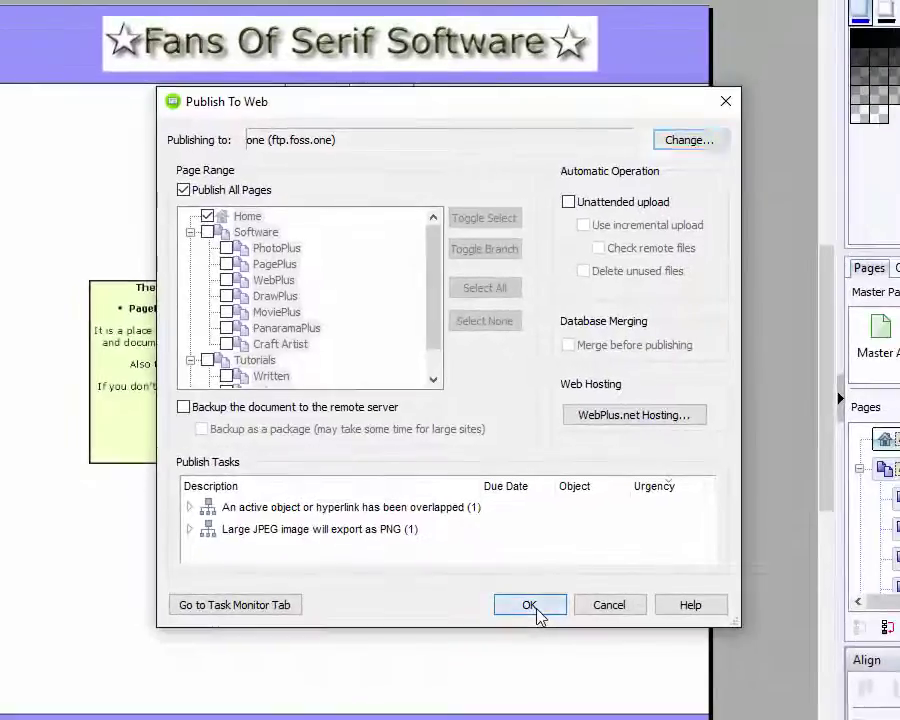
left_click(535, 610)
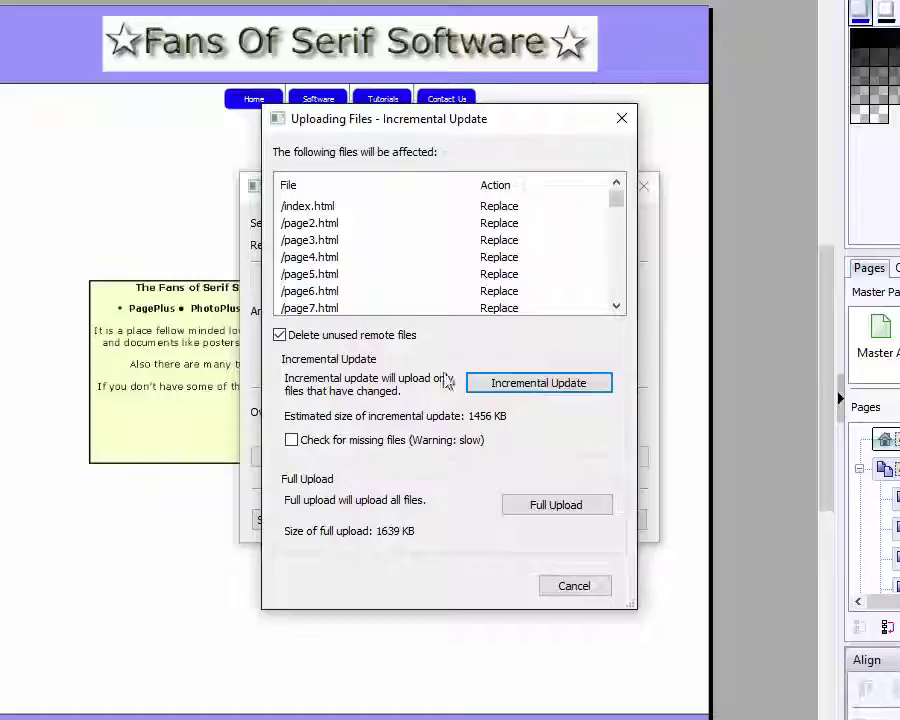
left_click(561, 392)
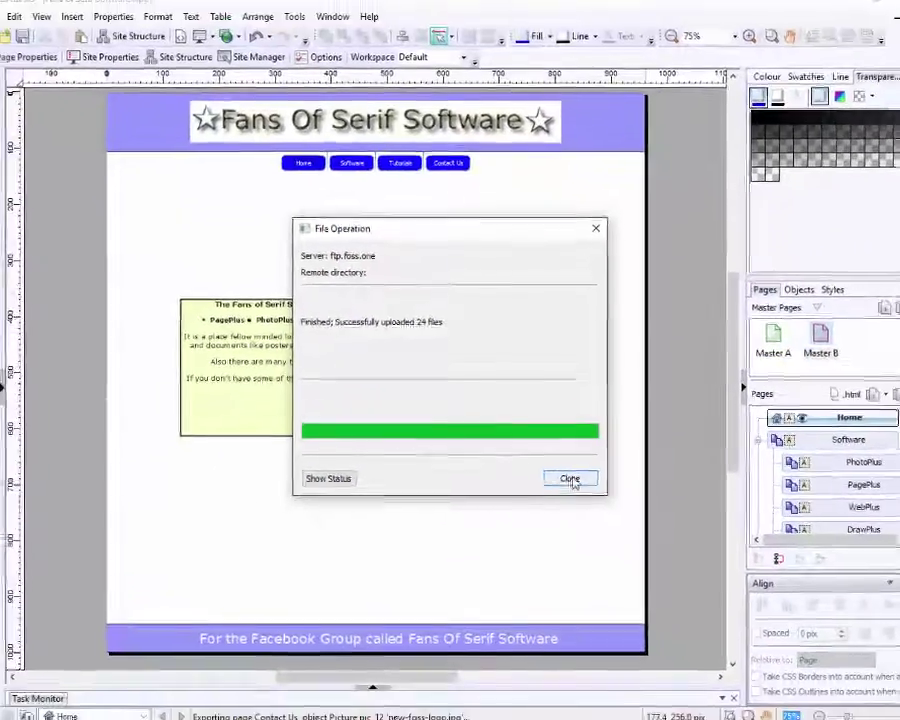
left_click(609, 520)
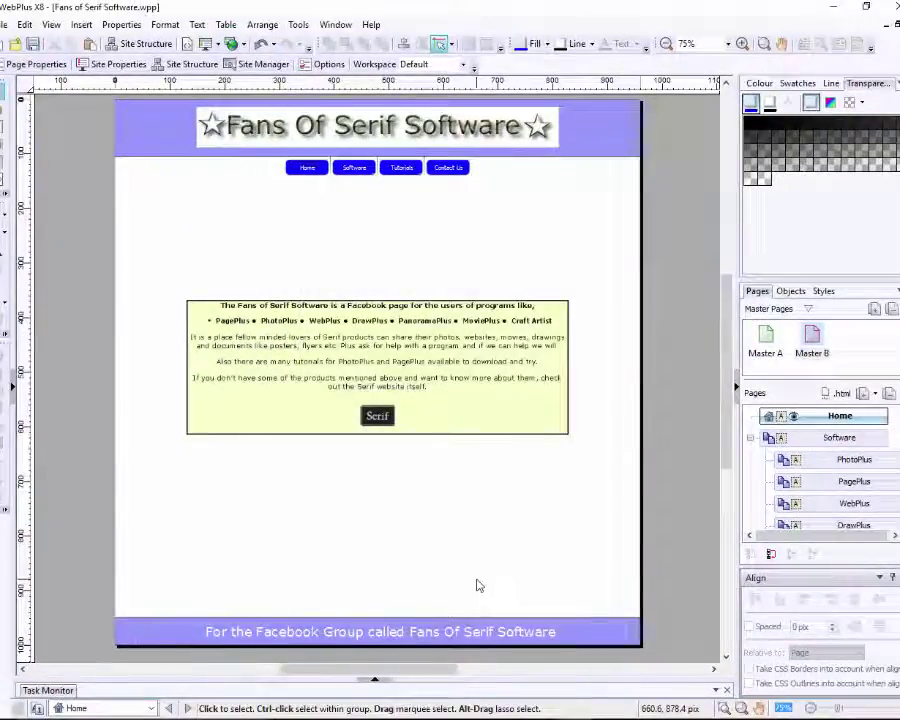